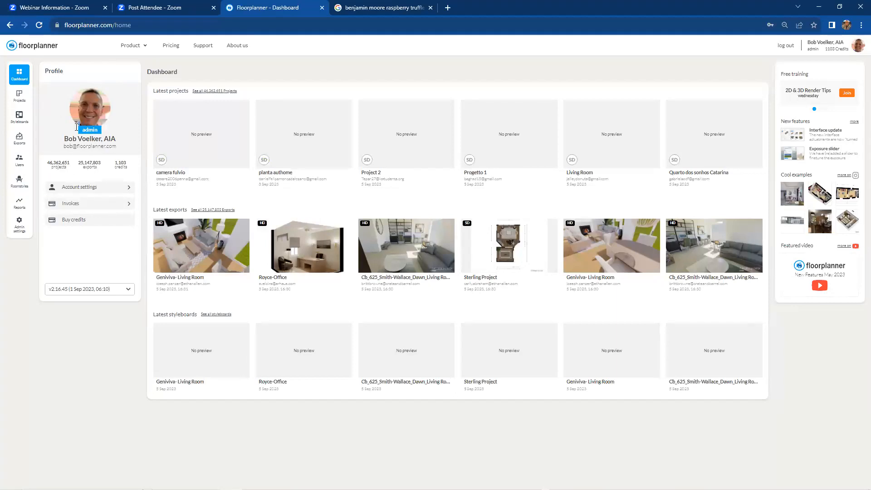
- Open the account settings and try switching the export e-mail notifications off and on again
{"action": "left_click", "coordinate": [88, 188]}
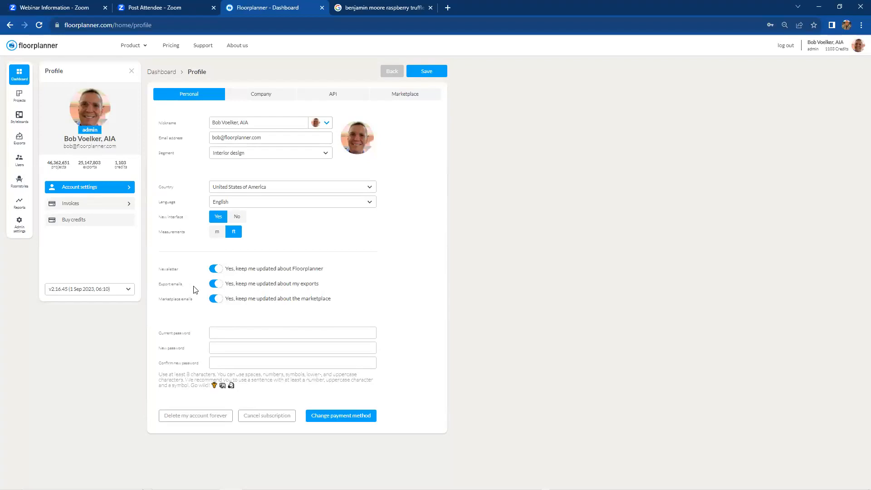
{"action": "left_click", "coordinate": [211, 285]}
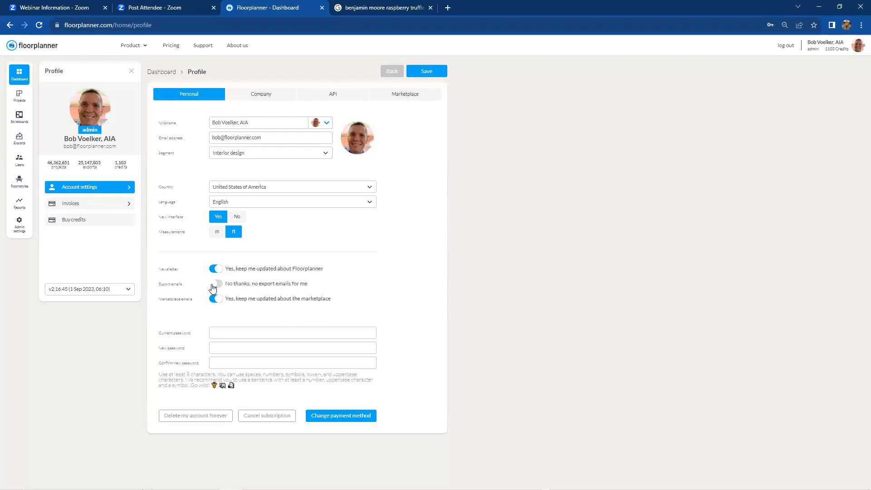
{"action": "left_click", "coordinate": [222, 288]}
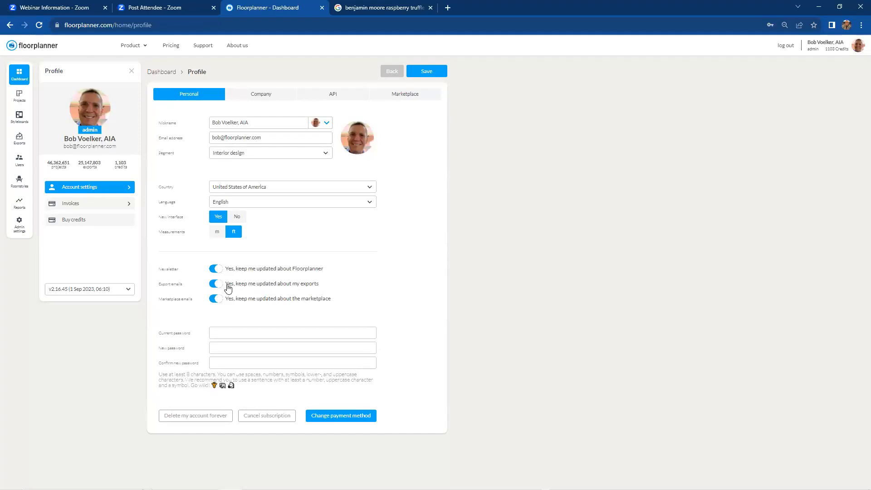
{"action": "left_click", "coordinate": [213, 286]}
{"action": "left_click", "coordinate": [220, 285]}
- Show the additional options of the first project in the projects list and open that project for editing
{"action": "left_click", "coordinate": [22, 98]}
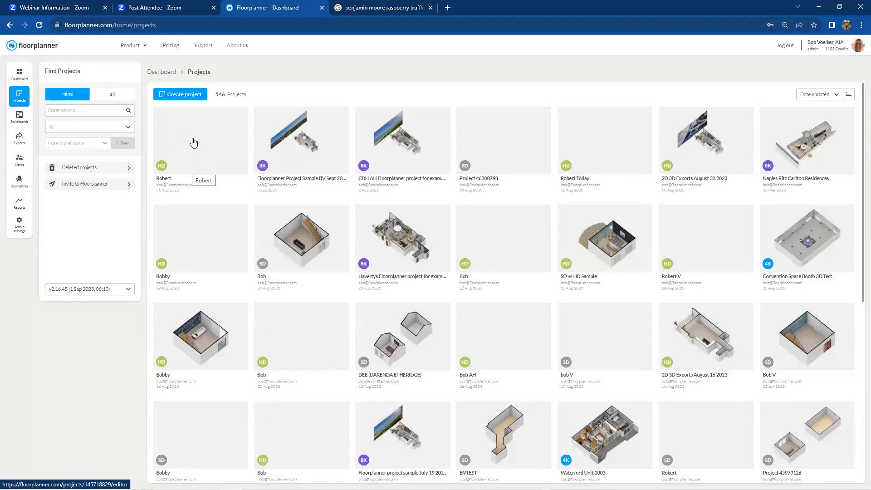
{"action": "left_click", "coordinate": [194, 153]}
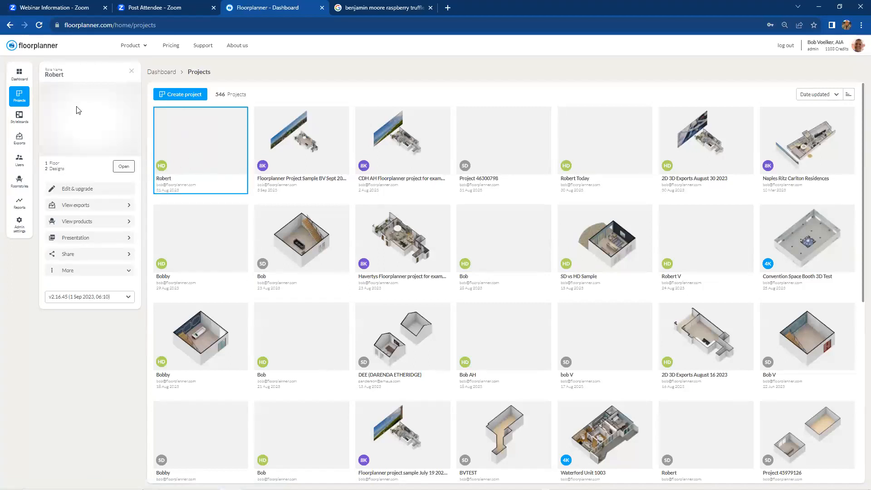
{"action": "left_click", "coordinate": [87, 270]}
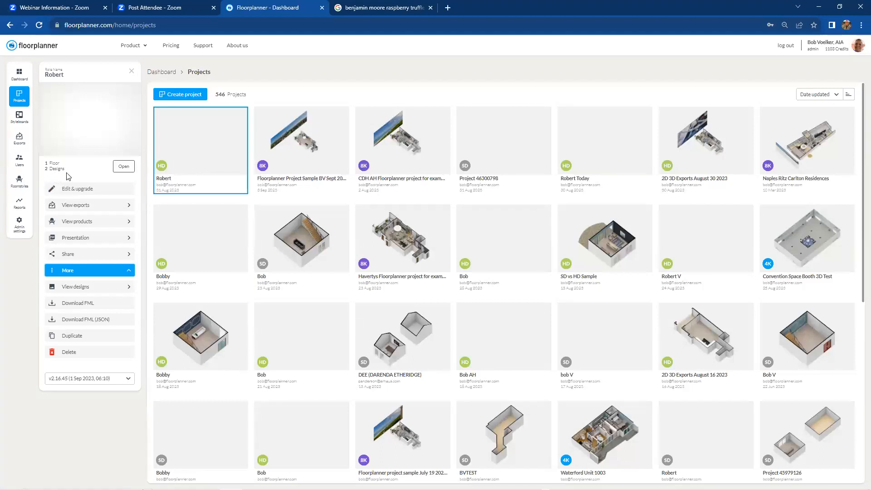
{"action": "double_click", "coordinate": [204, 147]}
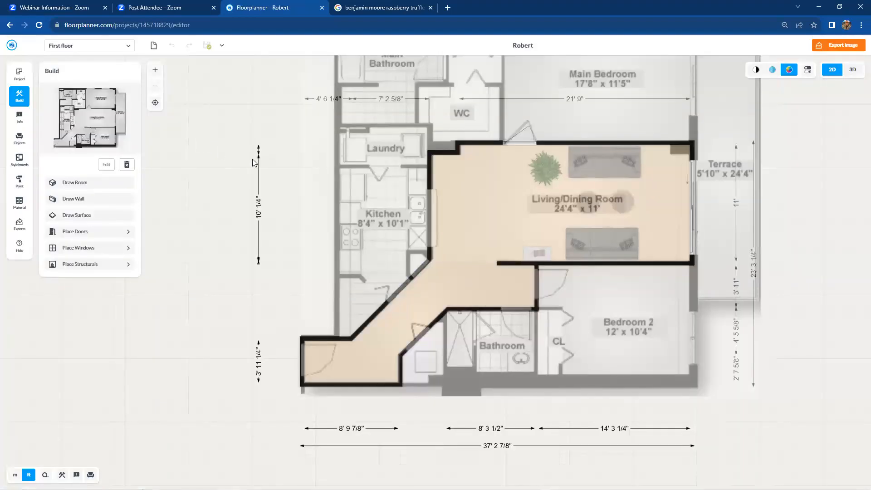
- Hide the background floor plan drawing behind the first floor
{"action": "scroll", "coordinate": [266, 157], "scroll_direction": "down", "scroll_amount": 5}
{"action": "left_click_drag", "start_coordinate": [575, 168], "coordinate": [606, 214]}
{"action": "scroll", "coordinate": [510, 209], "scroll_direction": "up", "scroll_amount": 2}
{"action": "scroll", "coordinate": [509, 209], "scroll_direction": "up", "scroll_amount": 2}
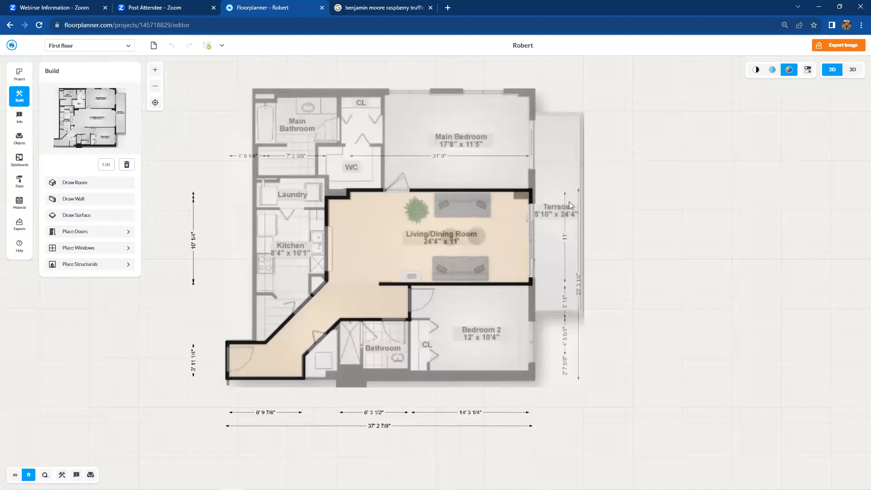
{"action": "key", "text": "b"}
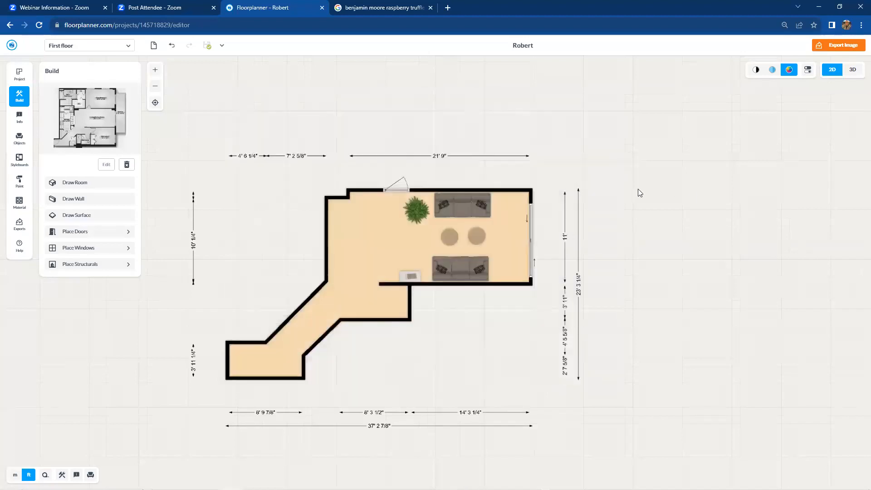
{"action": "scroll", "coordinate": [565, 272], "scroll_direction": "up", "scroll_amount": 2}
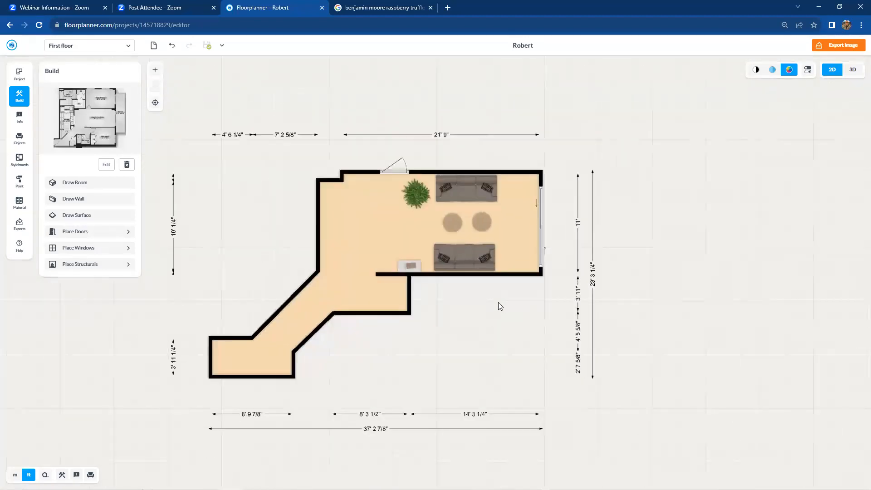
{"action": "left_click_drag", "start_coordinate": [473, 299], "coordinate": [527, 311]}
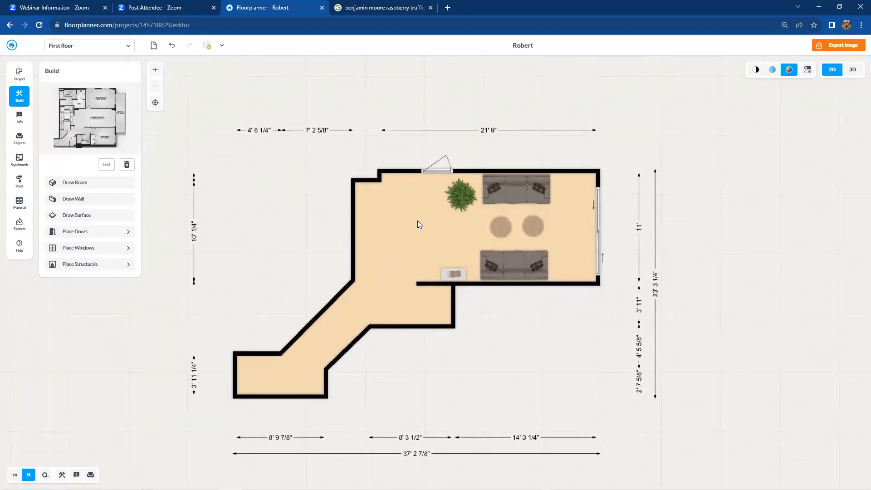
- Inspect the furnished rectangular room and the adjoining angled corridor as two separate rooms
{"action": "left_click", "coordinate": [448, 222]}
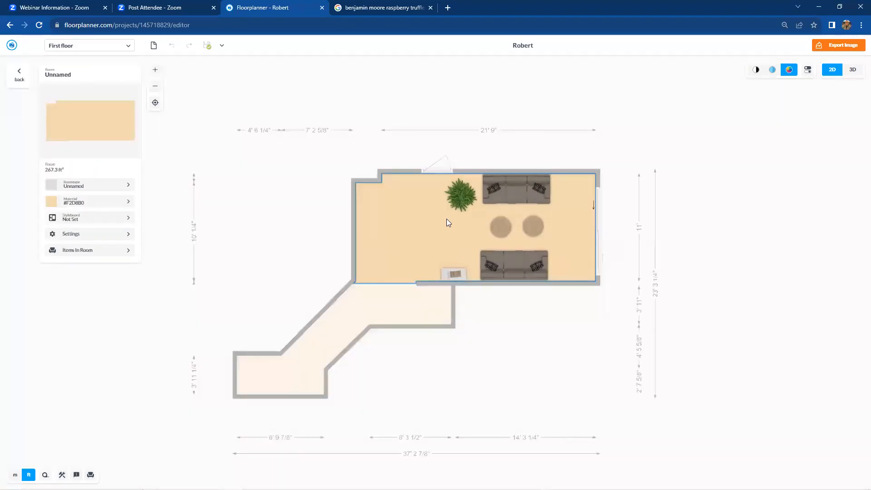
{"action": "left_click", "coordinate": [349, 319]}
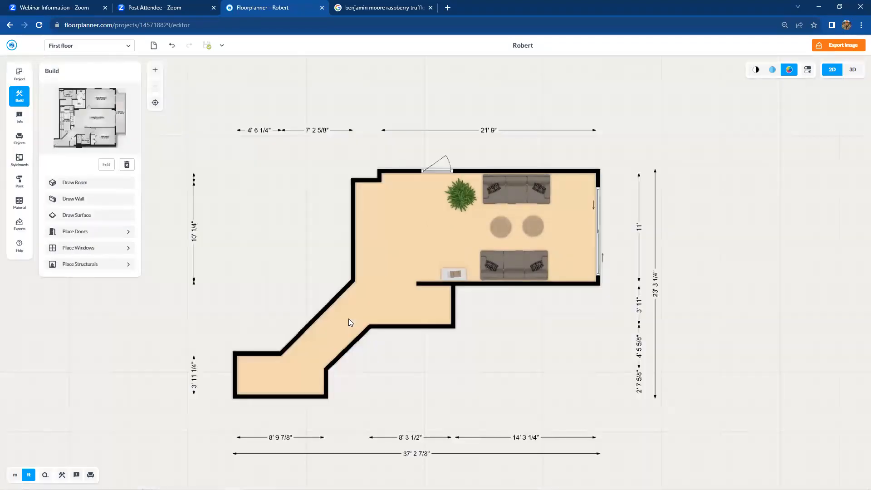
{"action": "left_click", "coordinate": [349, 319]}
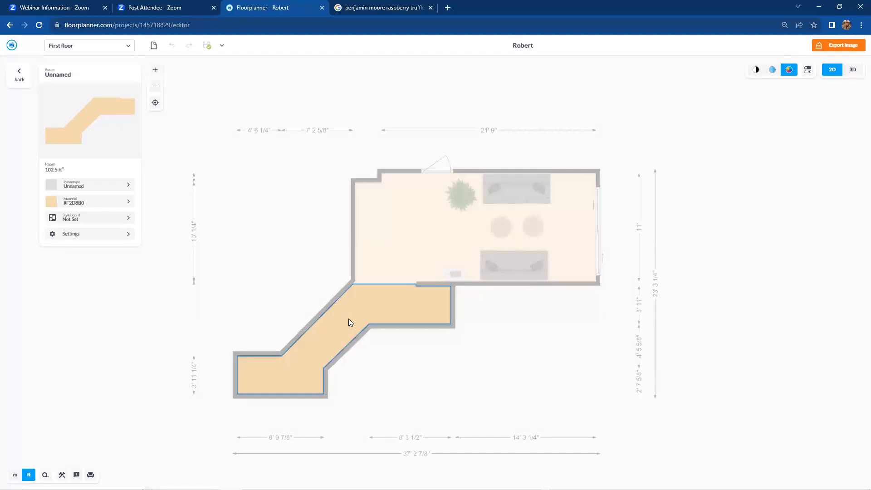
{"action": "left_click", "coordinate": [403, 261]}
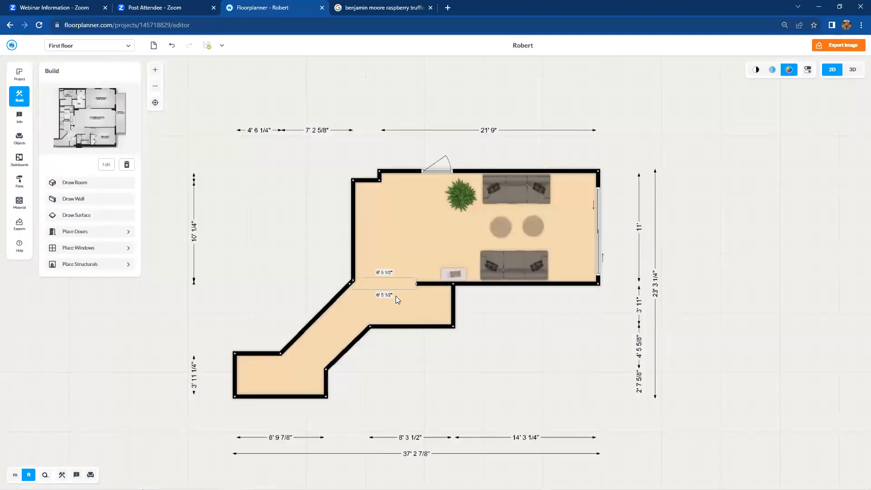
- View the settings of the invisible wall that divides the furnished room from the angled corridor
{"action": "scroll", "coordinate": [381, 286], "scroll_direction": "up", "scroll_amount": 5}
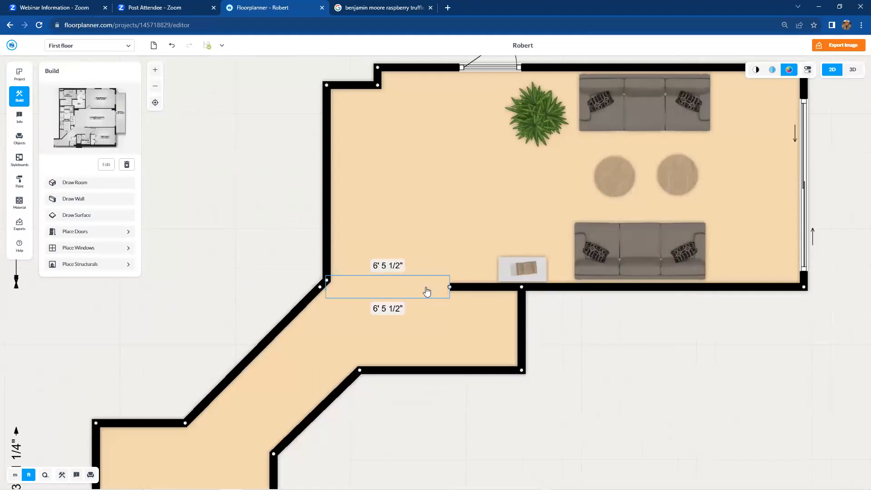
{"action": "left_click", "coordinate": [427, 292]}
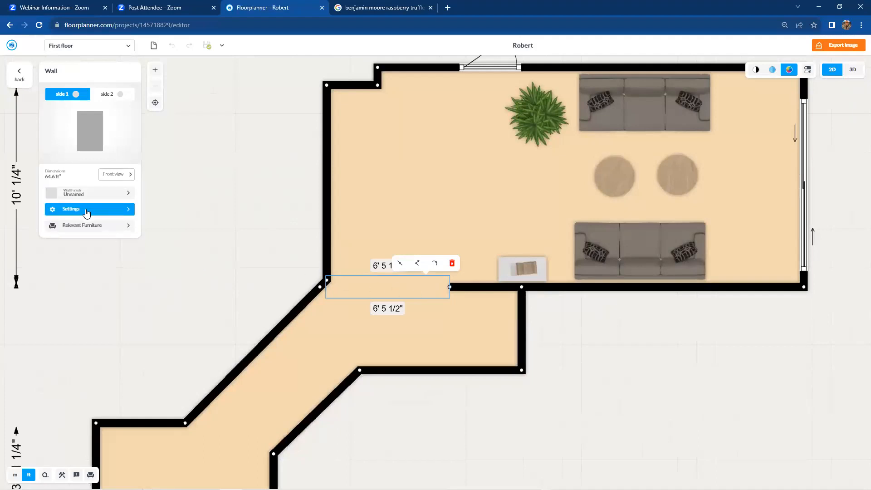
{"action": "left_click", "coordinate": [87, 211]}
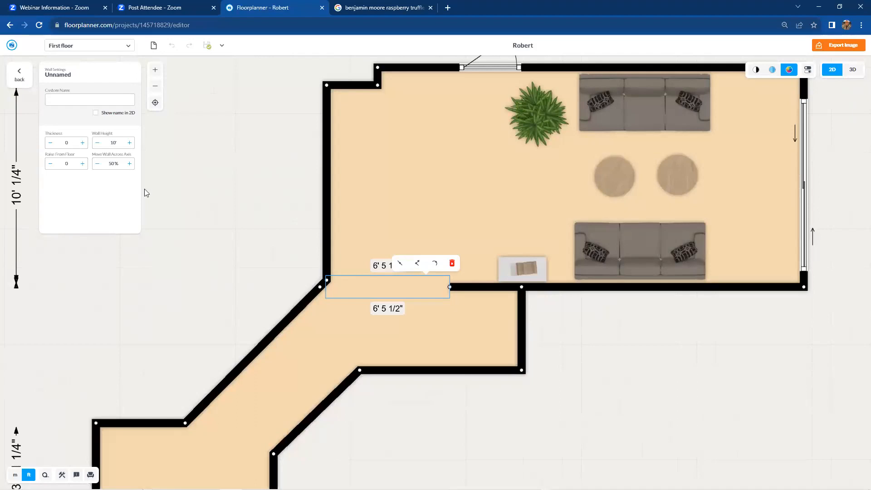
{"action": "left_click", "coordinate": [250, 225]}
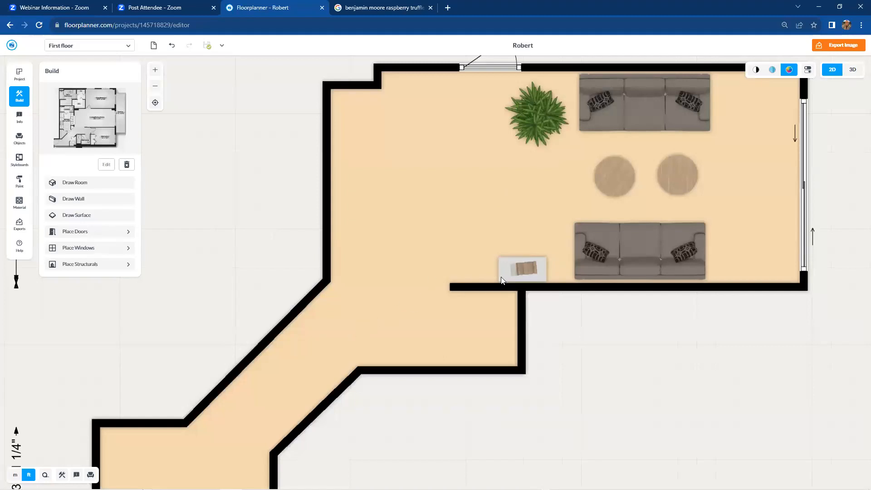
- Assign the Living room type from the House category to the large furnished room
{"action": "left_click", "coordinate": [501, 205]}
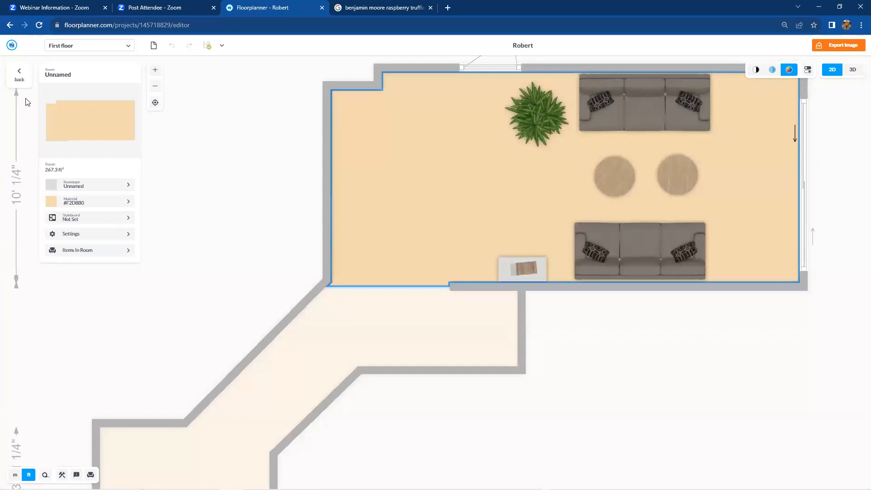
{"action": "left_click", "coordinate": [107, 187]}
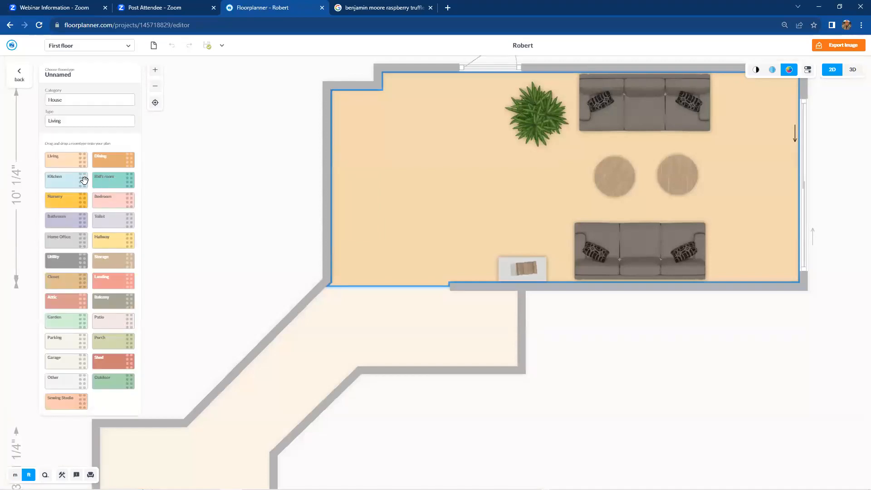
{"action": "left_click", "coordinate": [71, 159]}
- Try the Kitchen, Nursery, Bathroom, Home Office, Hallway, Toilet, Kid's room and Dining types on the furnished room
{"action": "left_click", "coordinate": [70, 180]}
{"action": "left_click", "coordinate": [70, 202]}
{"action": "left_click", "coordinate": [72, 221]}
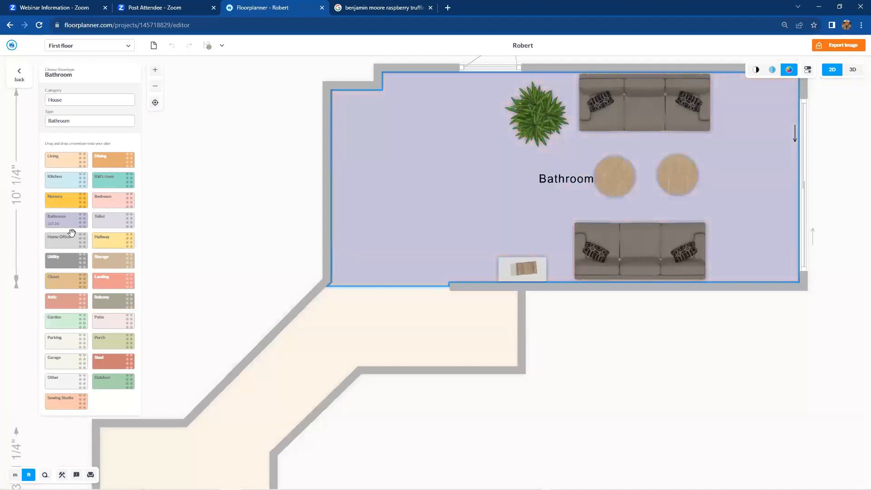
{"action": "left_click", "coordinate": [71, 241]}
{"action": "left_click", "coordinate": [101, 241]}
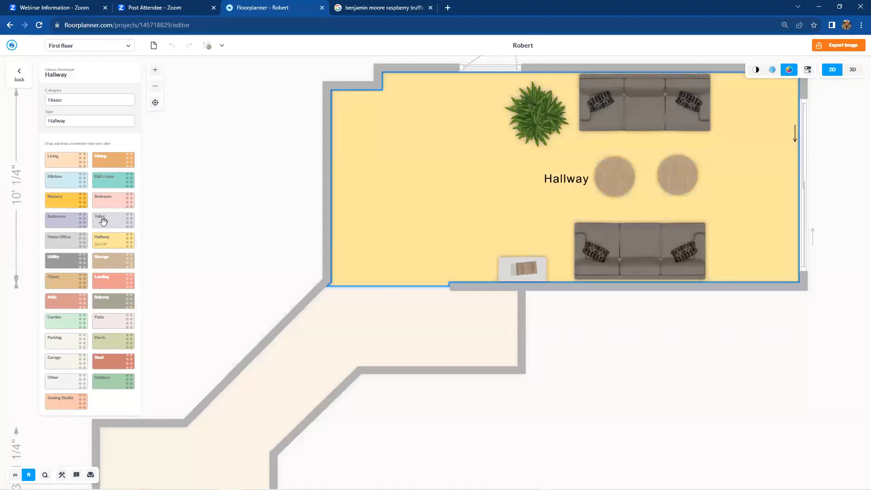
{"action": "left_click", "coordinate": [106, 212]}
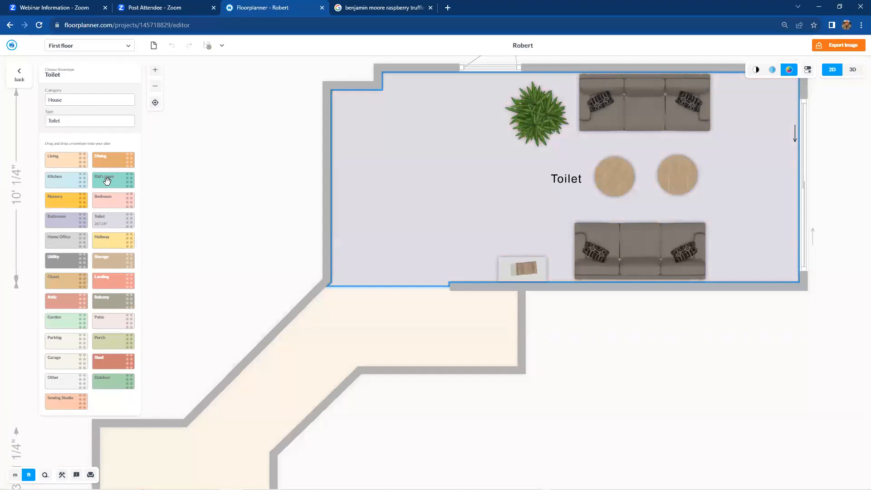
{"action": "left_click", "coordinate": [107, 176]}
{"action": "left_click", "coordinate": [107, 160]}
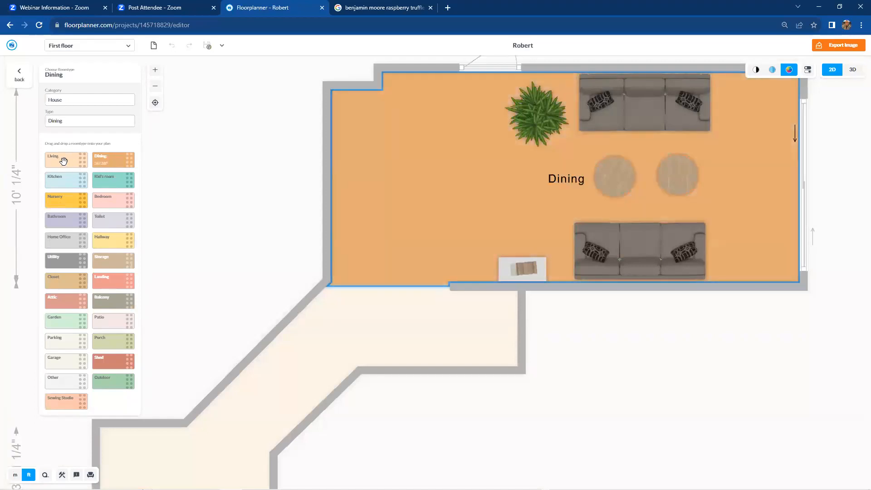
- Set the furnished room's type to Living and move its name label into the open area near the upper-left corner
{"action": "left_click", "coordinate": [64, 162]}
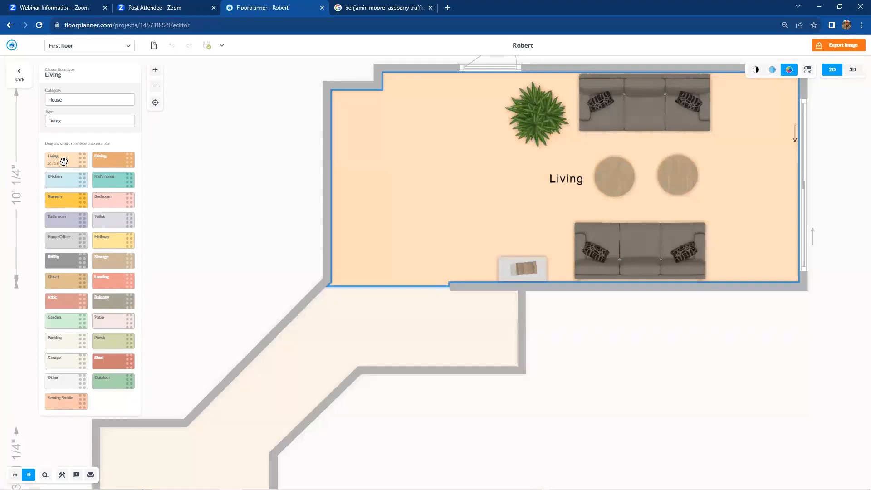
{"action": "left_click", "coordinate": [520, 181]}
{"action": "left_click_drag", "start_coordinate": [558, 180], "coordinate": [398, 131]}
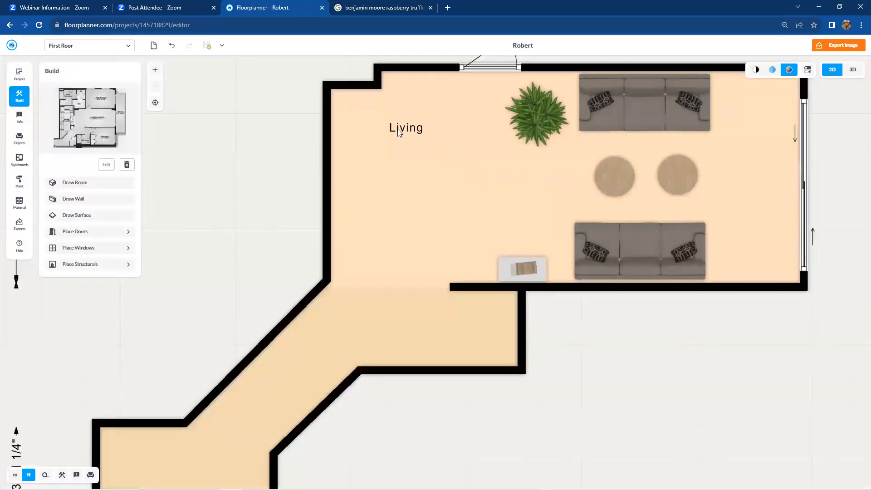
- Assign the Hallway room type to the angled corridor and shift its name label clear of the diagonal wall
{"action": "left_click", "coordinate": [362, 335]}
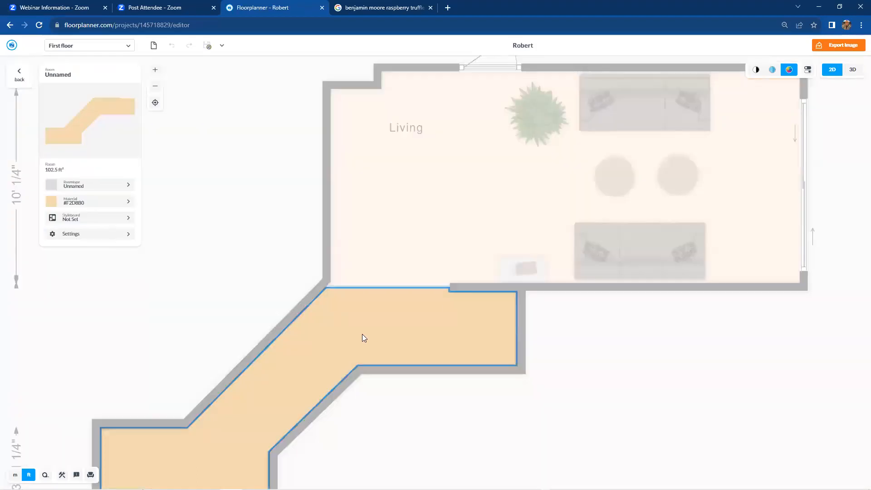
{"action": "left_click", "coordinate": [108, 187]}
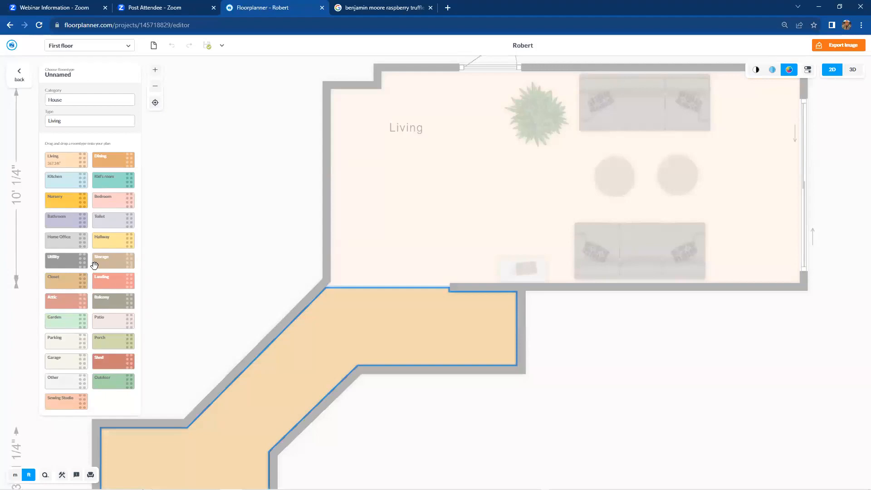
{"action": "left_click", "coordinate": [109, 238]}
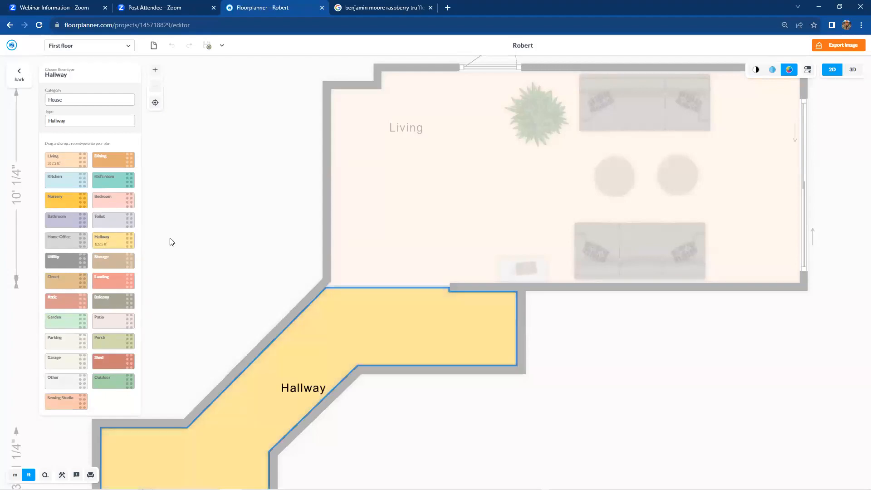
{"action": "left_click", "coordinate": [253, 245]}
{"action": "left_click_drag", "start_coordinate": [299, 390], "coordinate": [282, 381]}
{"action": "scroll", "coordinate": [447, 288], "scroll_direction": "down", "scroll_amount": 2}
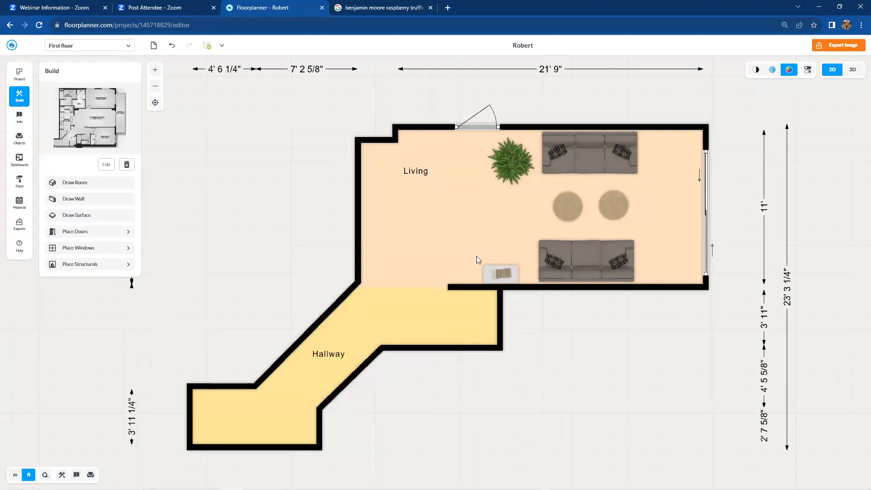
- Show the surface area beneath the Living room's name on the plan
{"action": "left_click", "coordinate": [452, 217]}
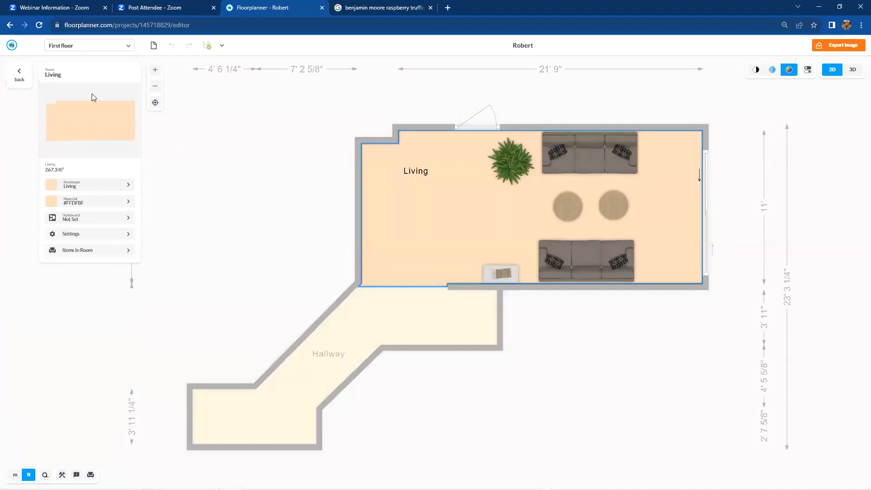
{"action": "left_click", "coordinate": [104, 234]}
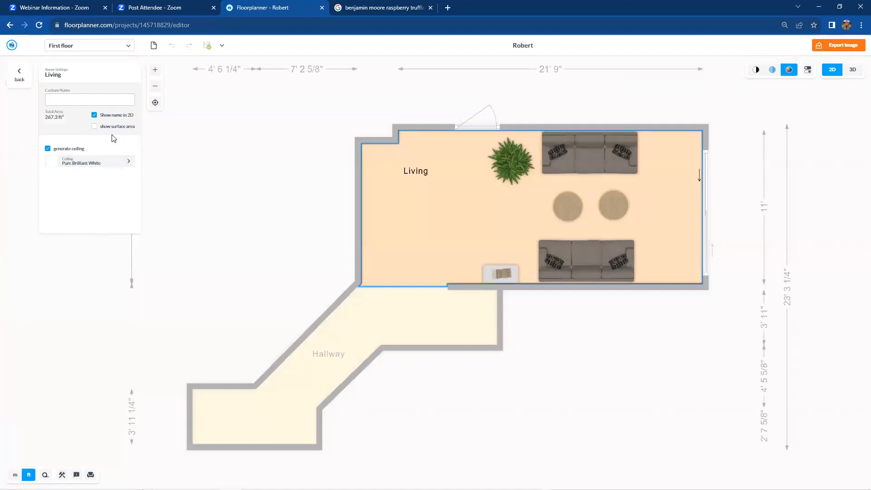
{"action": "left_click", "coordinate": [95, 127]}
{"action": "left_click", "coordinate": [335, 214]}
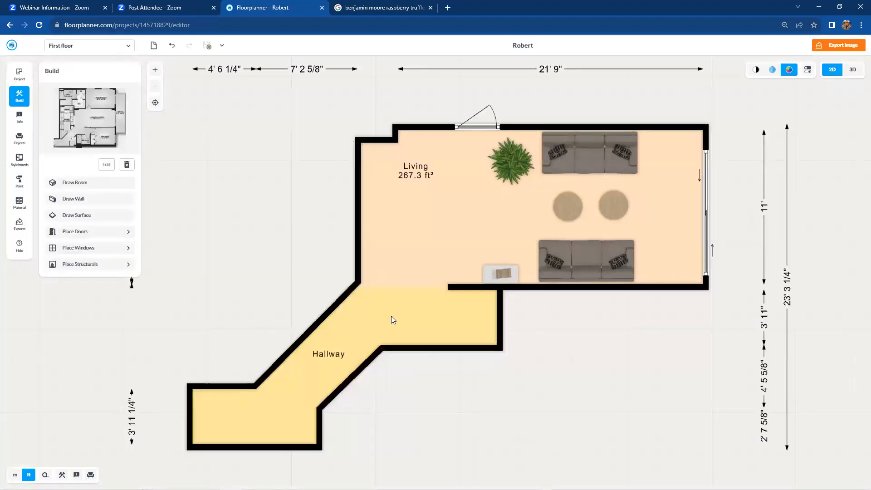
- Try showing the interior dimensions on the plan, and turn them back off
{"action": "left_click", "coordinate": [691, 129]}
{"action": "left_click", "coordinate": [808, 71]}
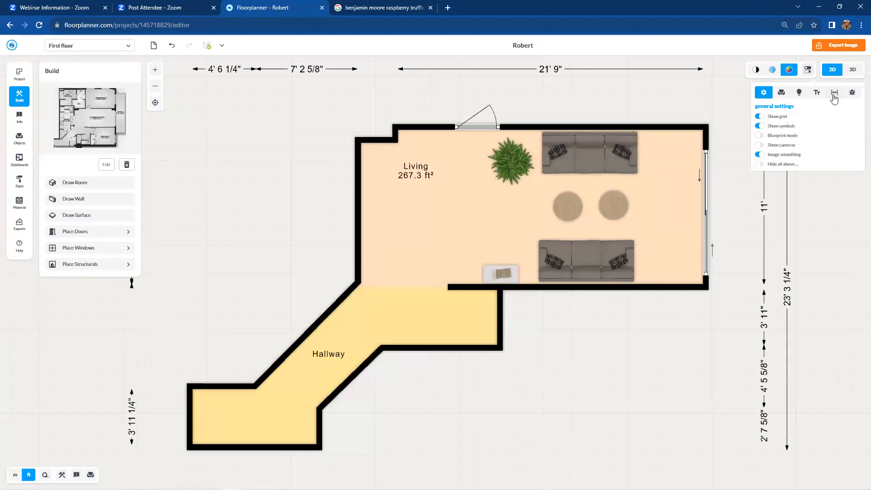
{"action": "left_click", "coordinate": [834, 94]}
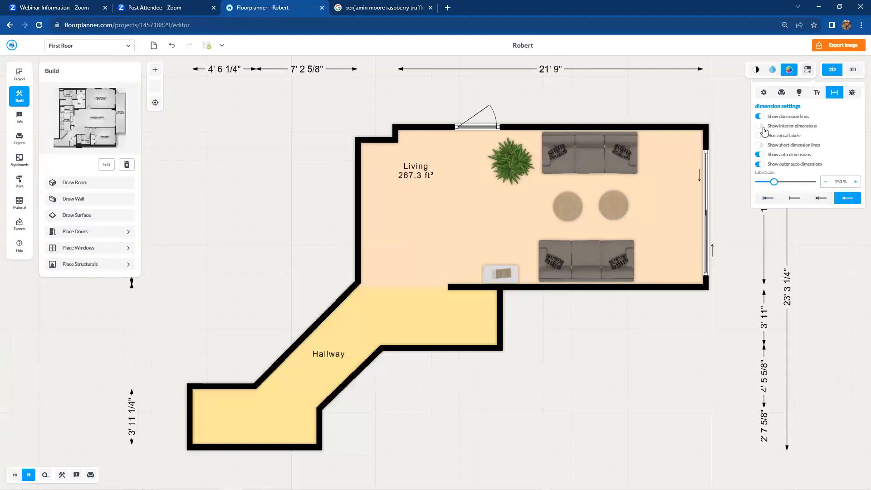
{"action": "left_click", "coordinate": [762, 128]}
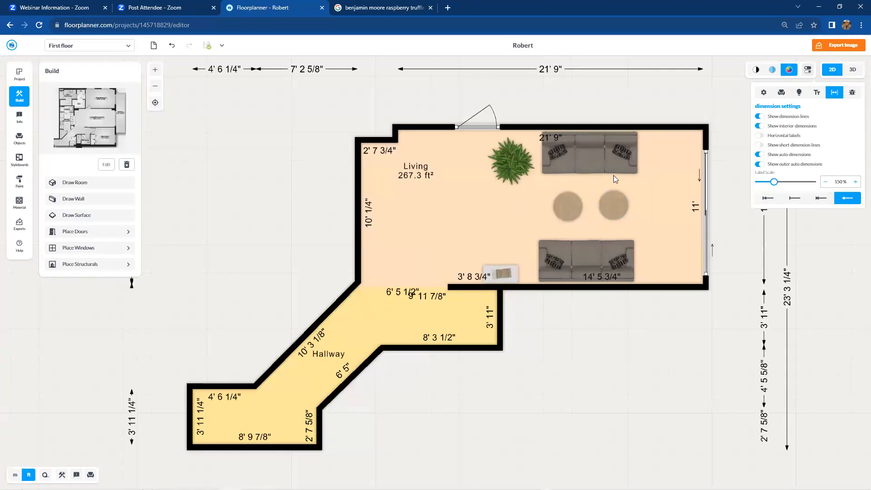
{"action": "left_click", "coordinate": [758, 127]}
{"action": "left_click", "coordinate": [426, 229]}
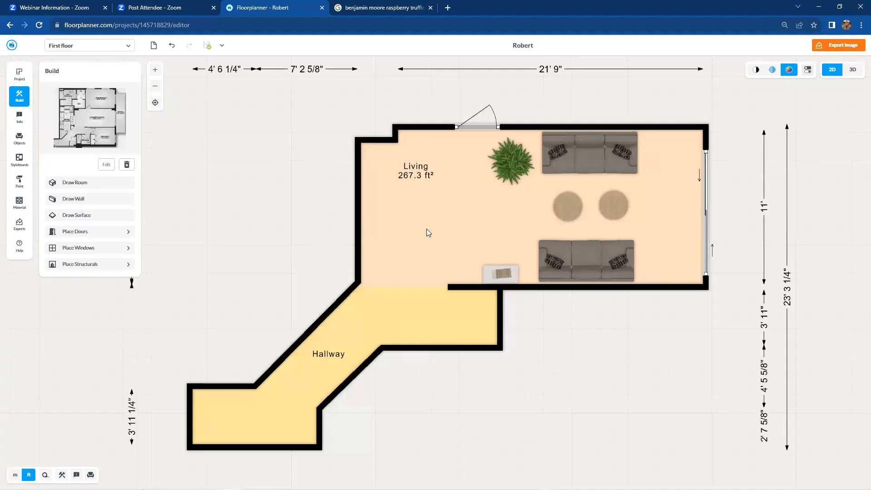
- Hide the surface area beneath the Living room's name
{"action": "left_click", "coordinate": [427, 230]}
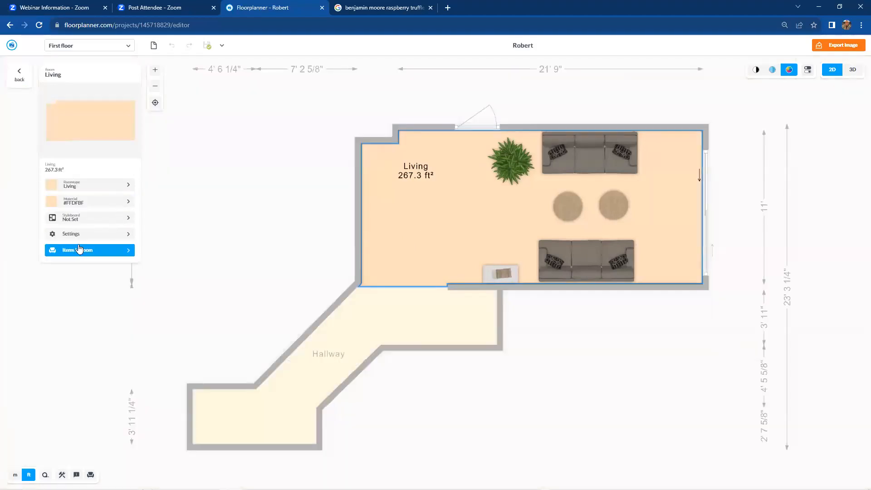
{"action": "left_click", "coordinate": [79, 234]}
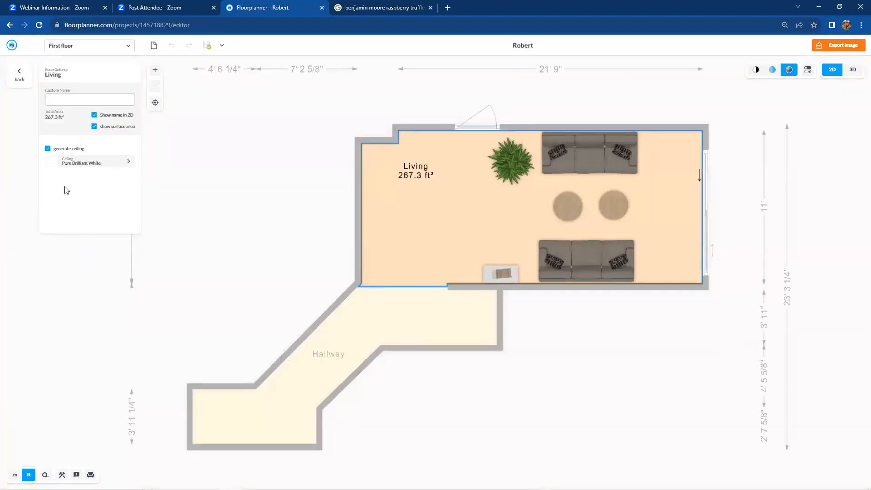
{"action": "left_click", "coordinate": [95, 127]}
{"action": "left_click", "coordinate": [267, 222]}
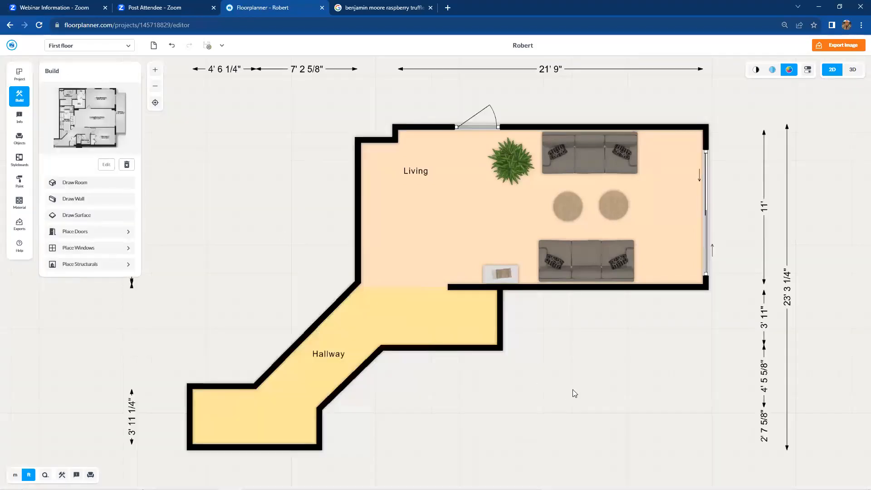
- Select the lower sofa and both round tables as a group and shift them slightly to the right within the Living room
{"action": "scroll", "coordinate": [578, 386], "scroll_direction": "down", "scroll_amount": 3}
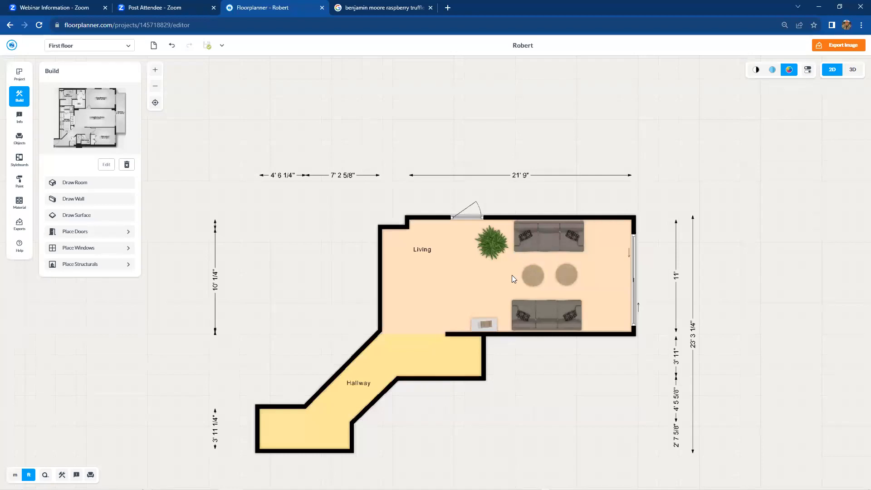
{"action": "scroll", "coordinate": [512, 278], "scroll_direction": "up", "scroll_amount": 3}
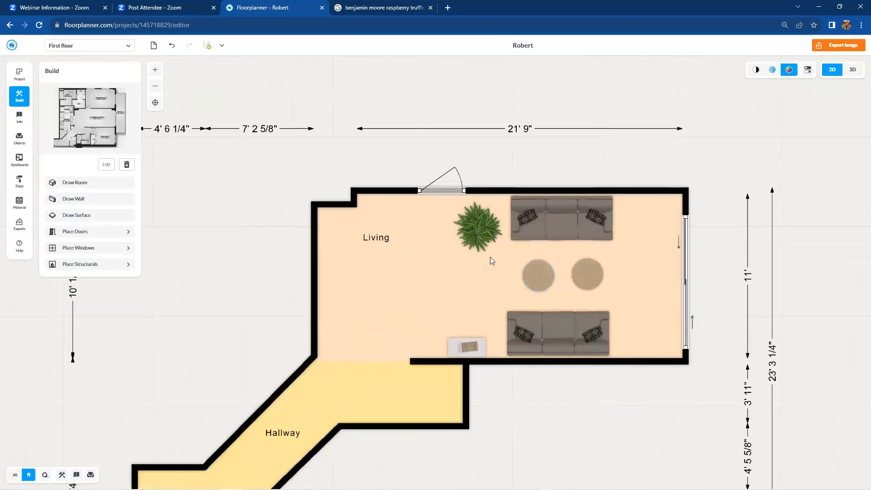
{"action": "left_click_drag", "start_coordinate": [541, 264], "coordinate": [624, 350]}
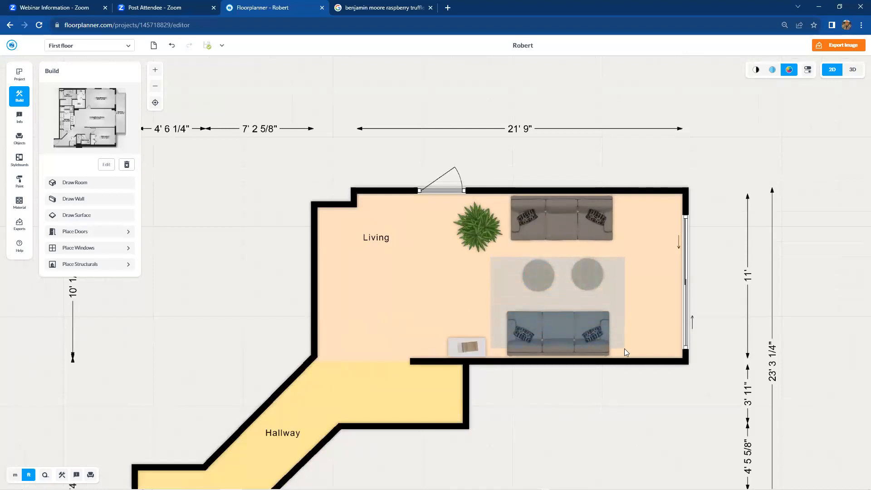
{"action": "left_click_drag", "start_coordinate": [624, 348], "coordinate": [625, 350]}
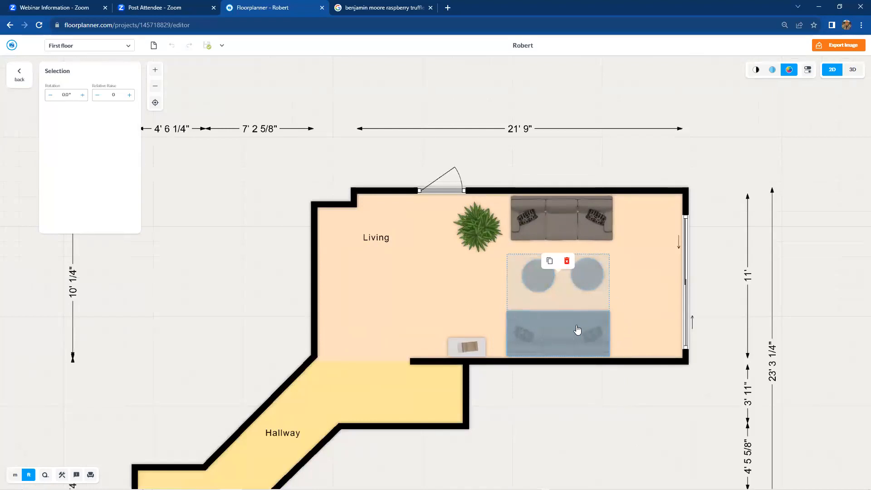
{"action": "left_click_drag", "start_coordinate": [578, 330], "coordinate": [625, 327]}
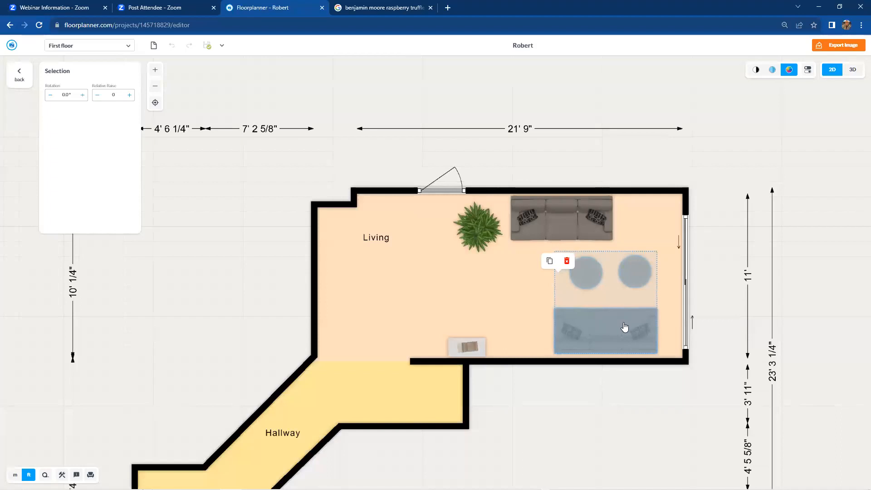
{"action": "left_click_drag", "start_coordinate": [625, 327], "coordinate": [589, 325]}
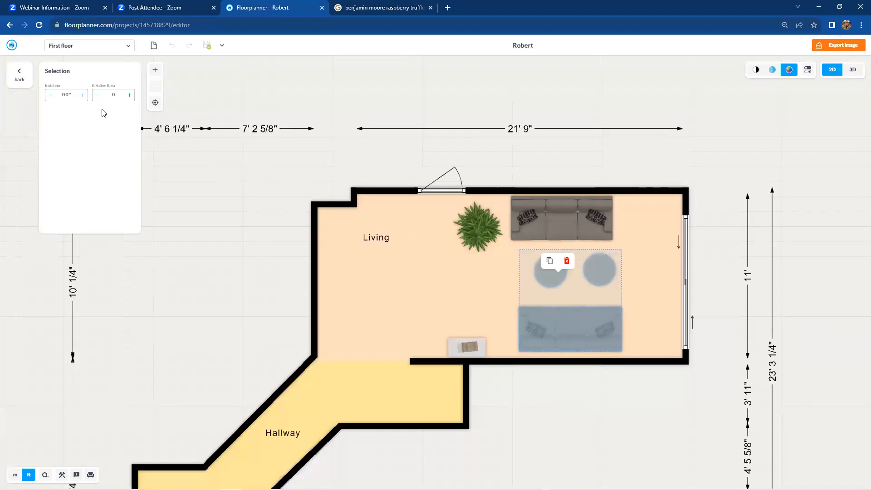
- Try rotating the selected sofa and tables to -45°, and undo the changes to the group
{"action": "left_click_drag", "start_coordinate": [60, 94], "coordinate": [73, 94]}
{"action": "type", "text": "-45"}
{"action": "key", "text": "Return"}
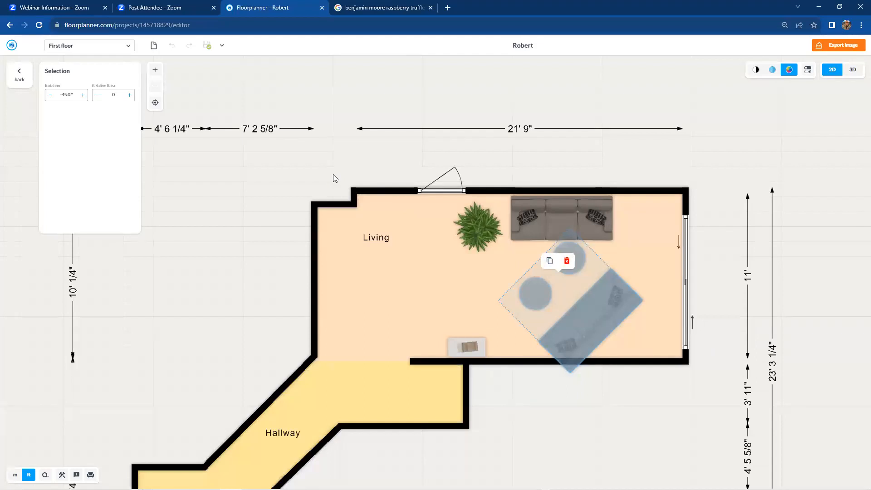
{"action": "left_click", "coordinate": [283, 165]}
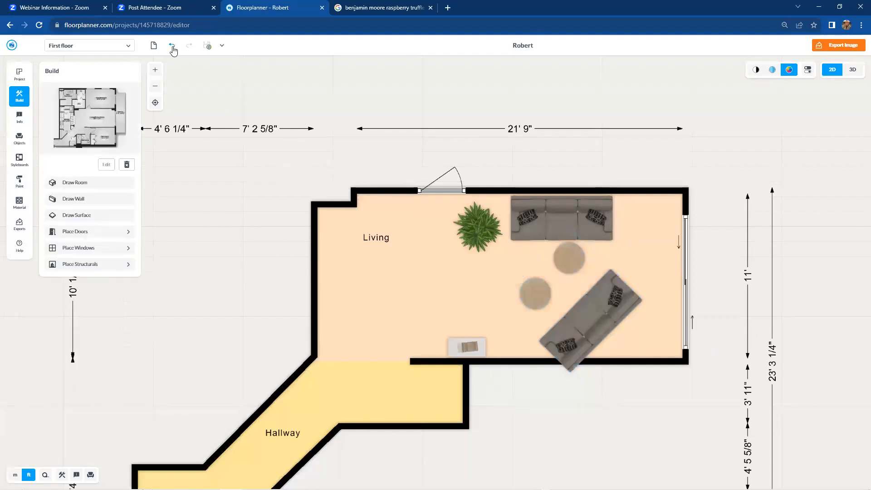
{"action": "left_click", "coordinate": [172, 45]}
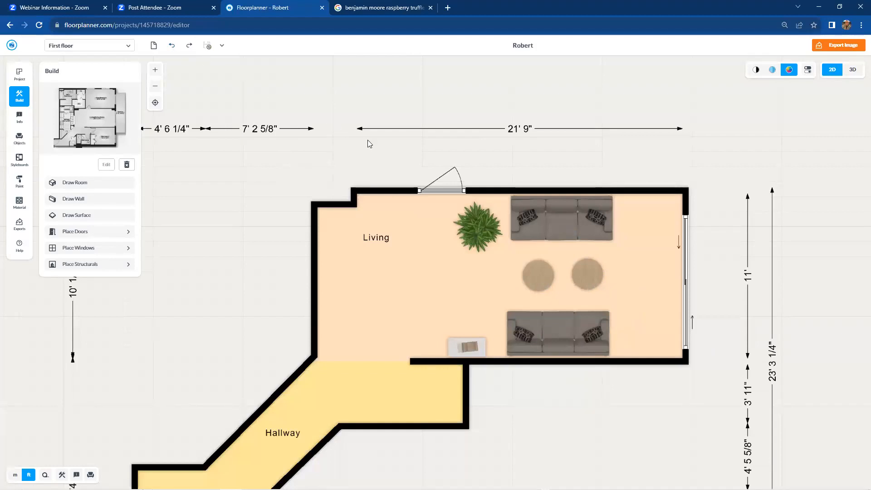
- Try to select the whole floor plan with the furniture shown, and clear the selection
{"action": "scroll", "coordinate": [354, 128], "scroll_direction": "down", "scroll_amount": 3}
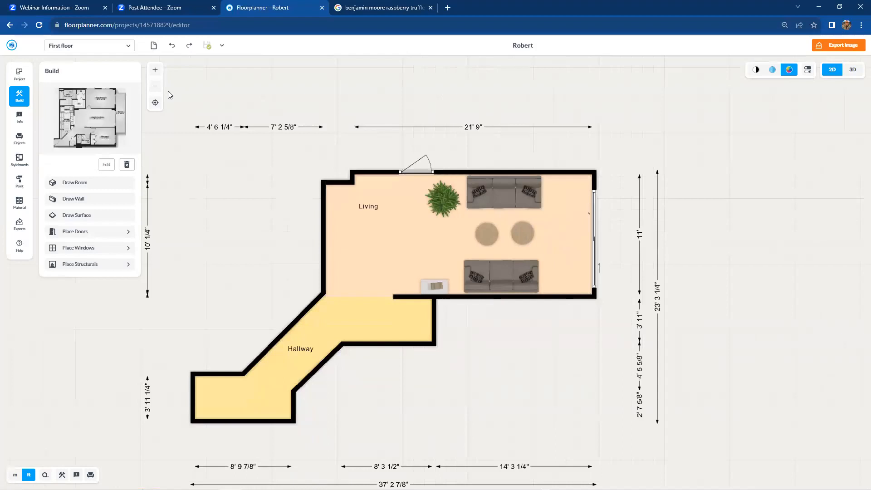
{"action": "left_click_drag", "start_coordinate": [171, 95], "coordinate": [614, 434]}
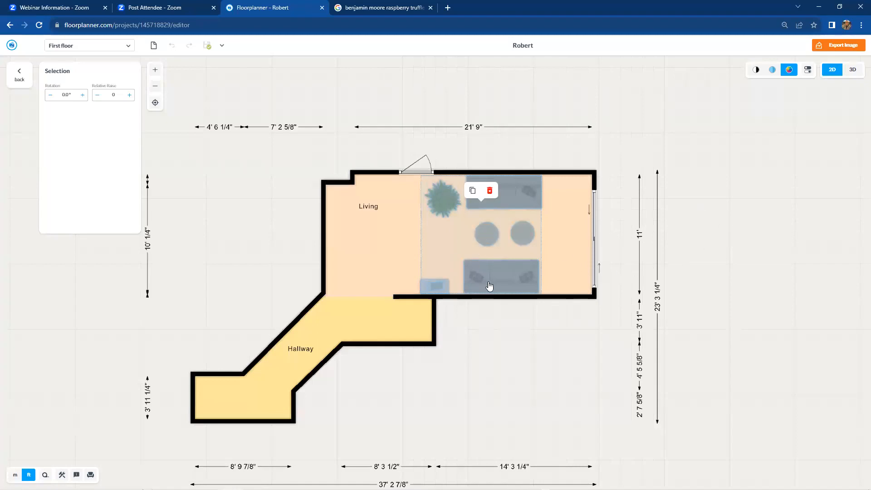
{"action": "left_click", "coordinate": [493, 319]}
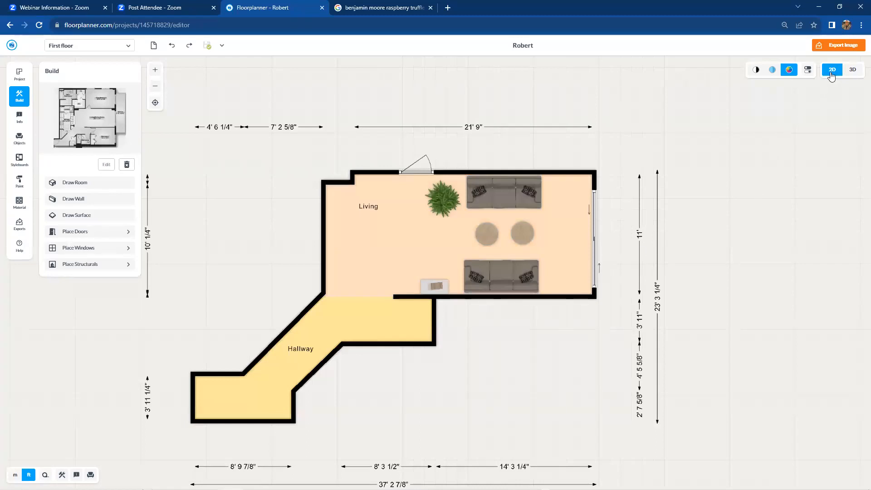
- Hide the furniture and fixtures in the 2D view
{"action": "left_click", "coordinate": [807, 72]}
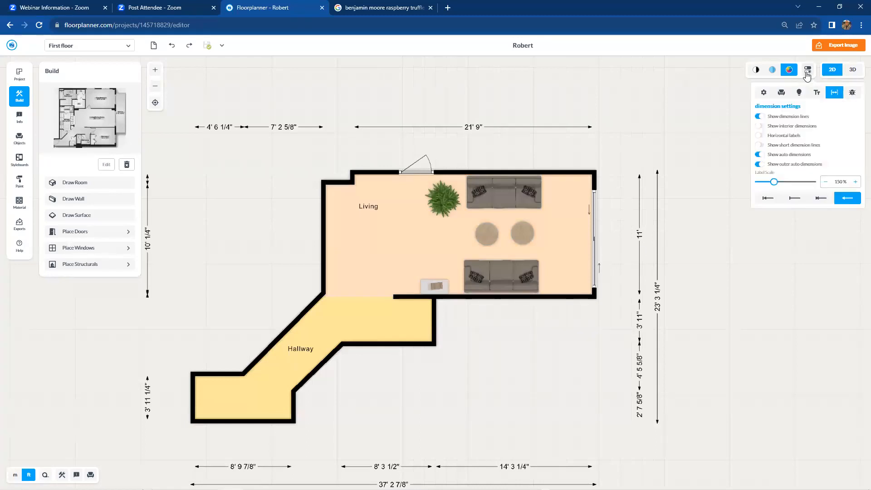
{"action": "left_click", "coordinate": [781, 93]}
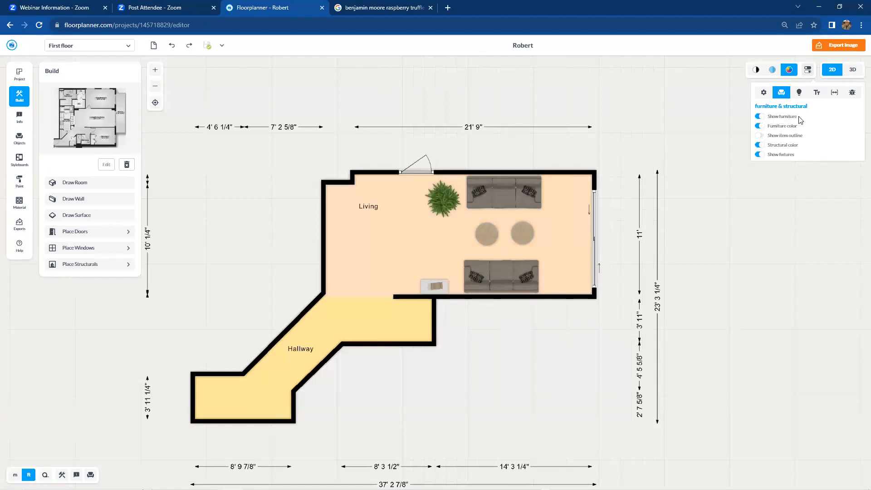
{"action": "left_click", "coordinate": [758, 117]}
{"action": "left_click", "coordinate": [757, 155]}
{"action": "left_click", "coordinate": [750, 200]}
{"action": "scroll", "coordinate": [750, 199], "scroll_direction": "down", "scroll_amount": 2}
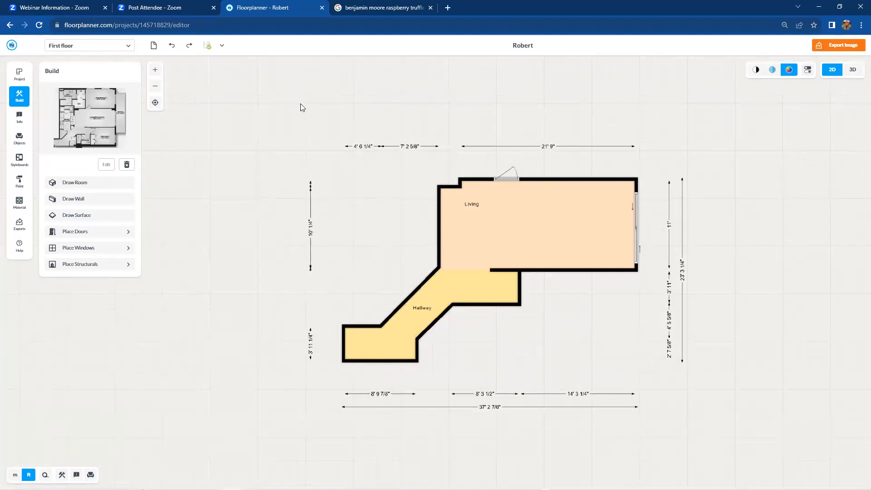
- Select all the walls of the plan while the furniture is hidden, clearing the selection each time
{"action": "left_click_drag", "start_coordinate": [297, 104], "coordinate": [672, 370]}
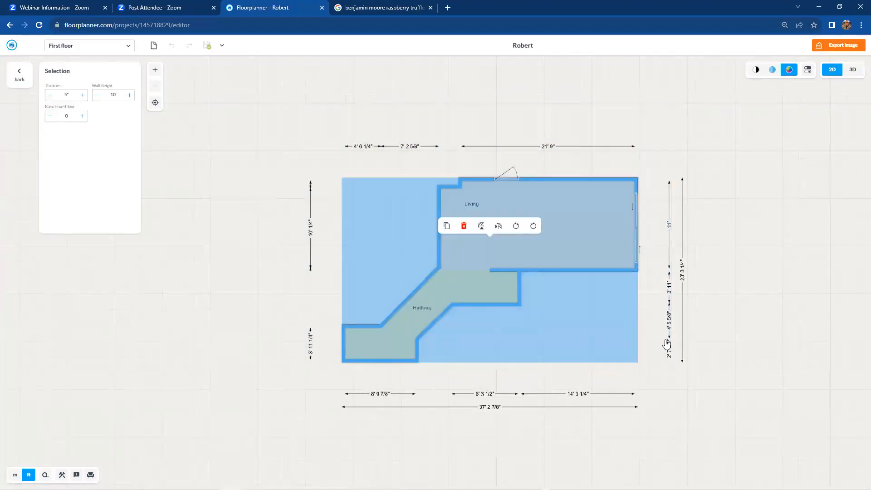
{"action": "scroll", "coordinate": [542, 218], "scroll_direction": "up", "scroll_amount": 1}
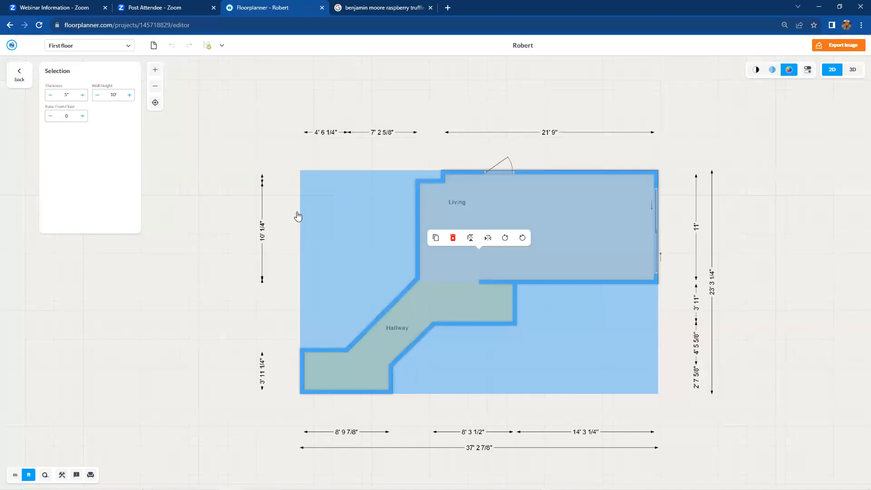
{"action": "left_click", "coordinate": [416, 162]}
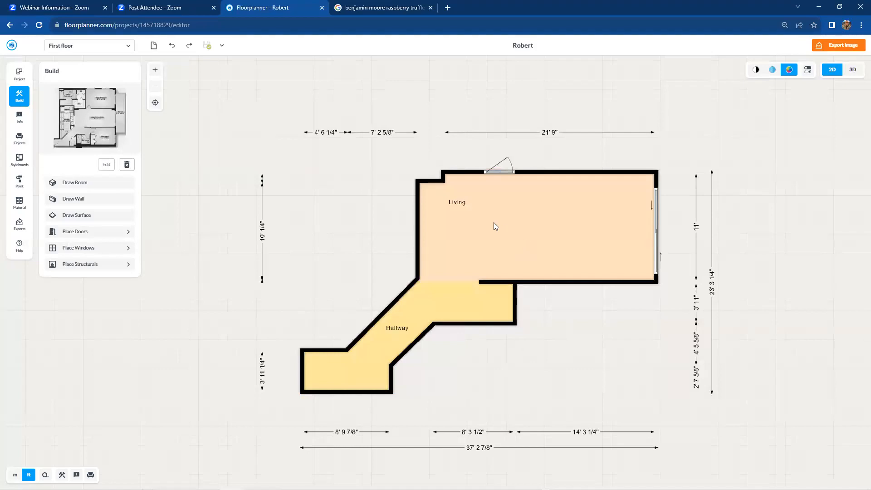
{"action": "left_click_drag", "start_coordinate": [235, 102], "coordinate": [706, 419]}
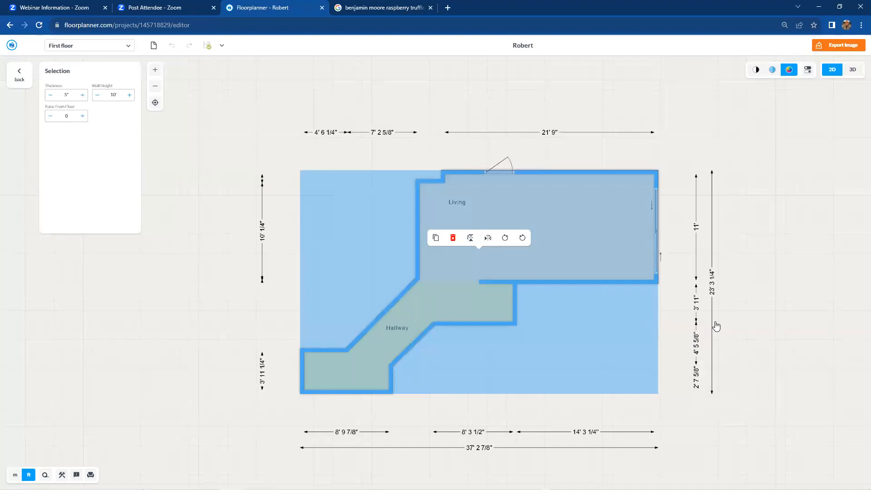
{"action": "left_click", "coordinate": [793, 141]}
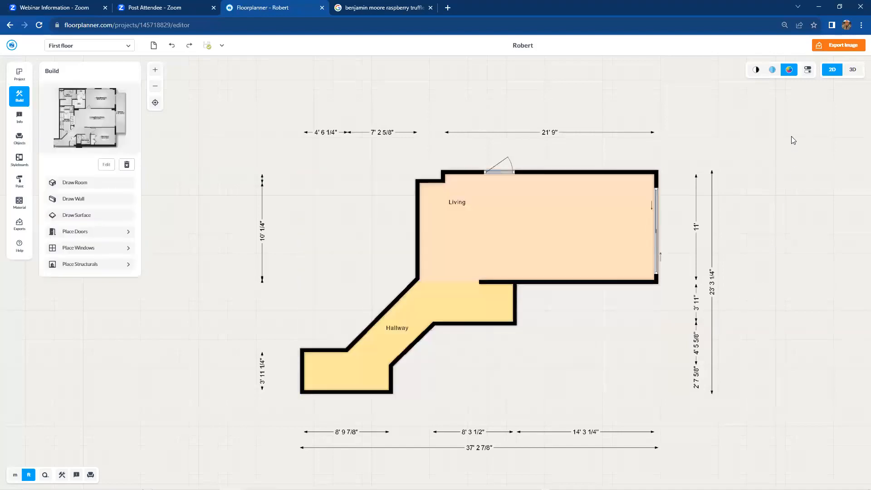
- Show the furniture and fixtures again in the 2D view
{"action": "left_click", "coordinate": [808, 71]}
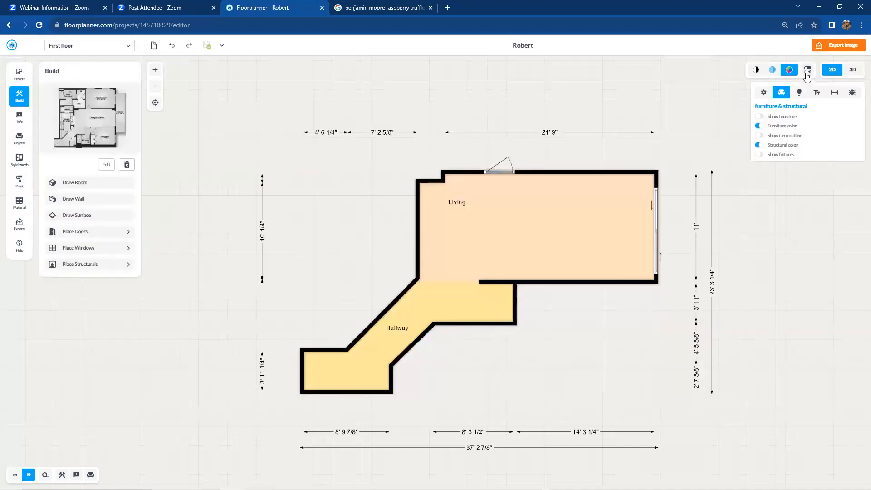
{"action": "left_click", "coordinate": [765, 118]}
{"action": "left_click", "coordinate": [761, 154]}
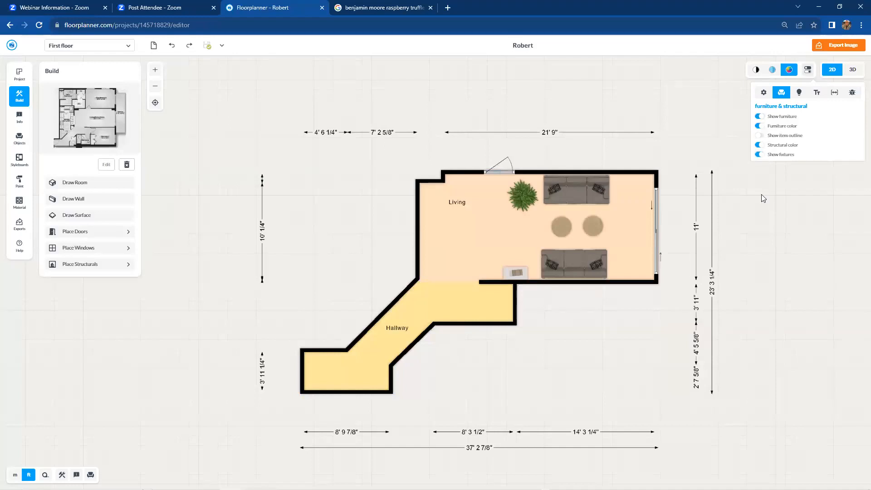
{"action": "left_click", "coordinate": [761, 208]}
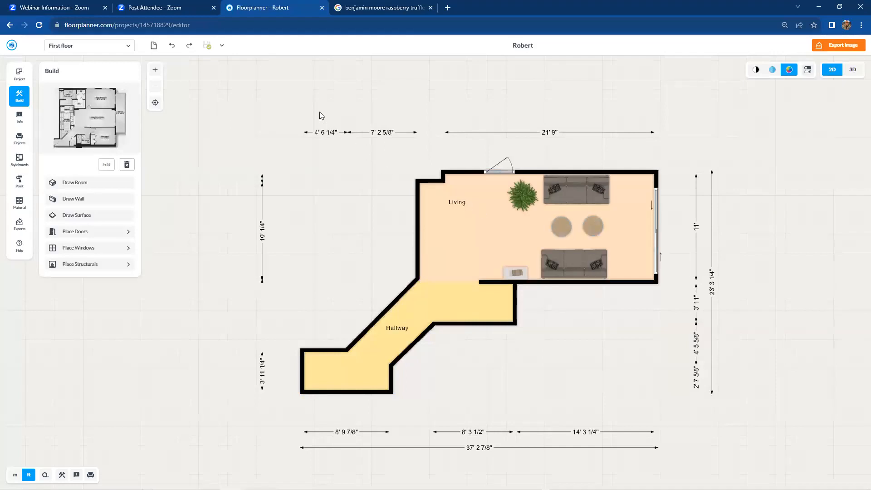
- Delete all the furniture from the plan, followed by all the walls
{"action": "left_click_drag", "start_coordinate": [259, 98], "coordinate": [732, 415]}
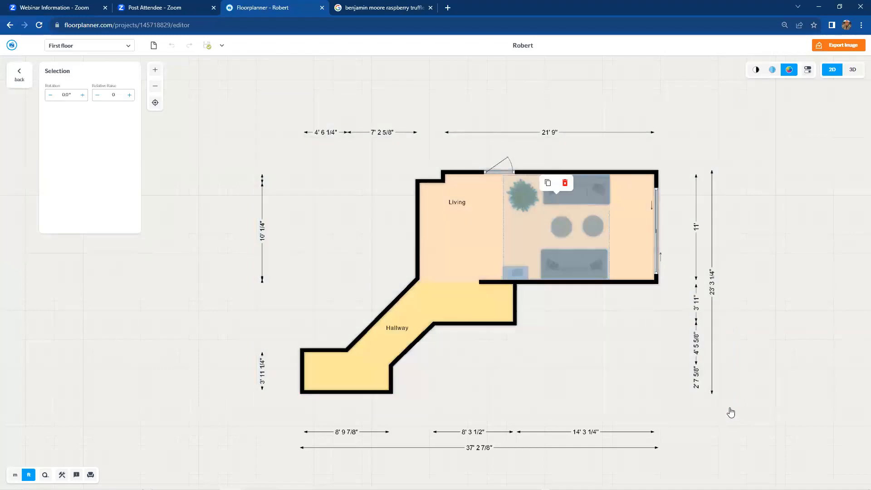
{"action": "left_click", "coordinate": [565, 183]}
{"action": "left_click_drag", "start_coordinate": [241, 123], "coordinate": [696, 408]}
{"action": "left_click_drag", "start_coordinate": [234, 88], "coordinate": [764, 429]}
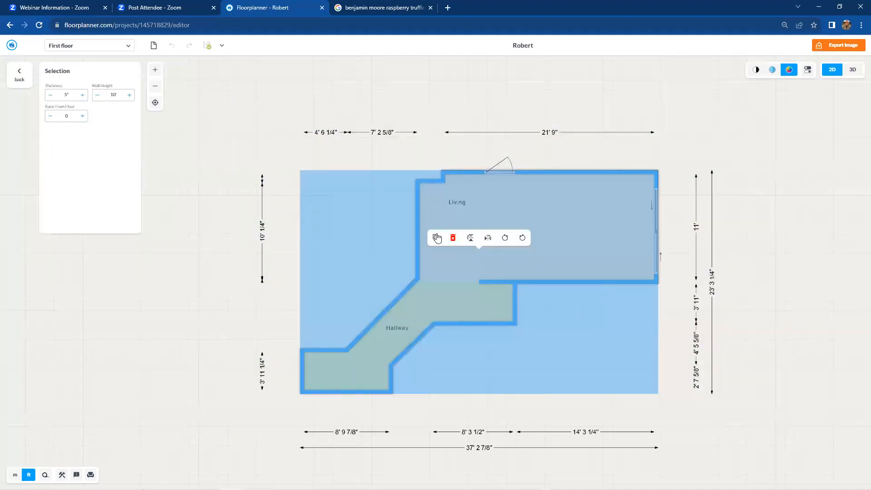
{"action": "left_click", "coordinate": [454, 238]}
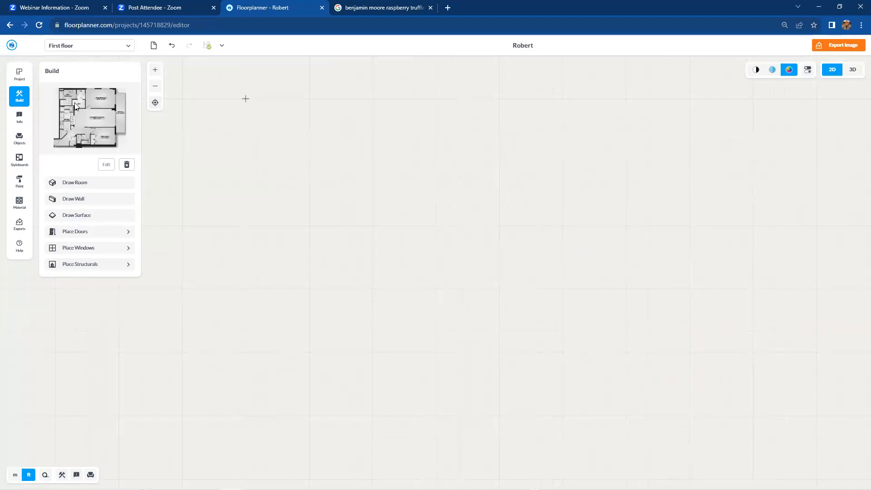
- Remove the uploaded 2D background floor plan and open the project's design overview
{"action": "left_click", "coordinate": [127, 166]}
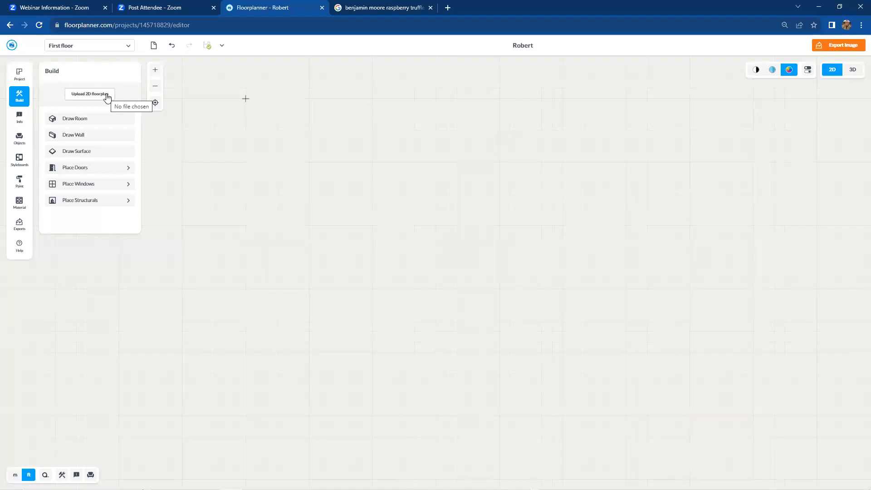
{"action": "left_click", "coordinate": [19, 77]}
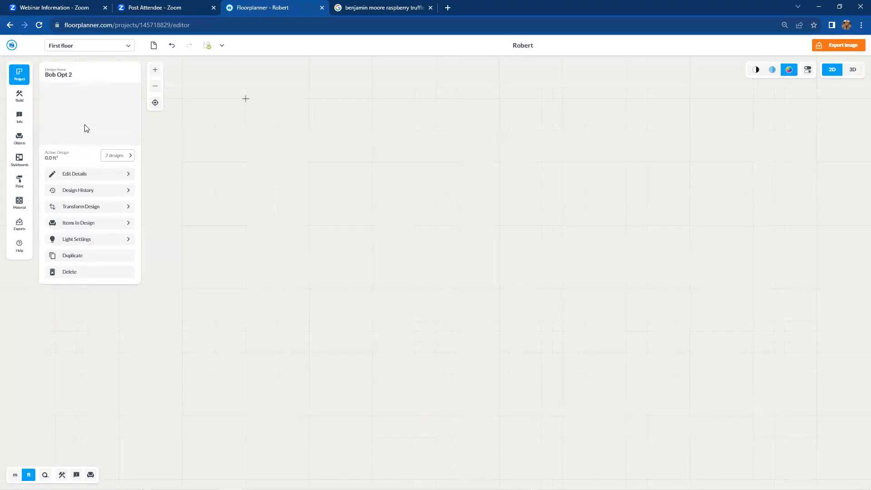
- Browse the project's designs, switching to First design and back to Bob Opt 2
{"action": "left_click", "coordinate": [117, 156]}
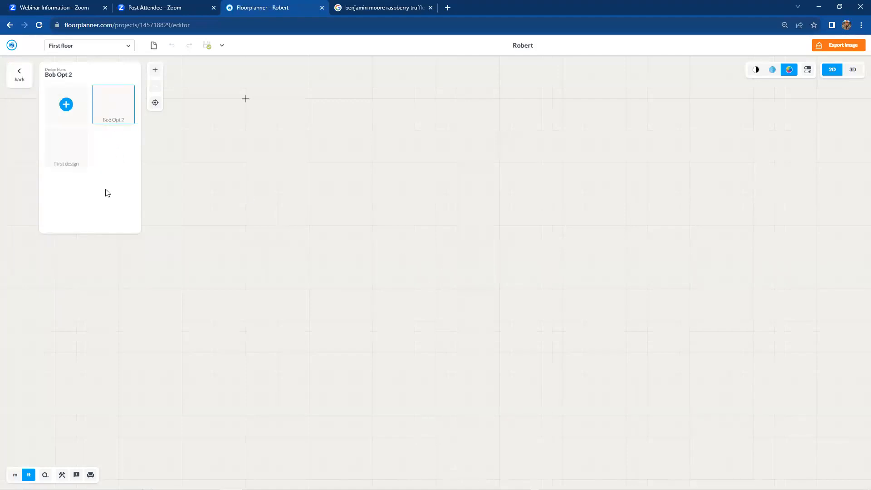
{"action": "left_click", "coordinate": [82, 155]}
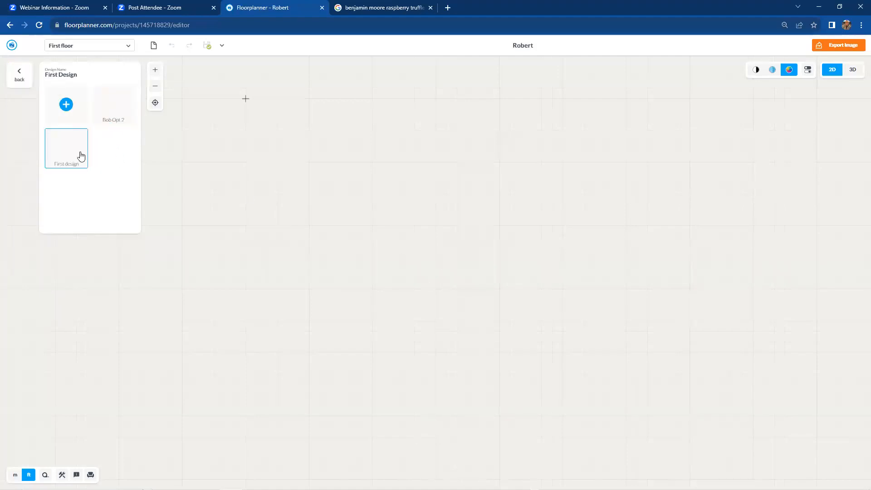
{"action": "left_click", "coordinate": [107, 118]}
{"action": "left_click", "coordinate": [240, 187]}
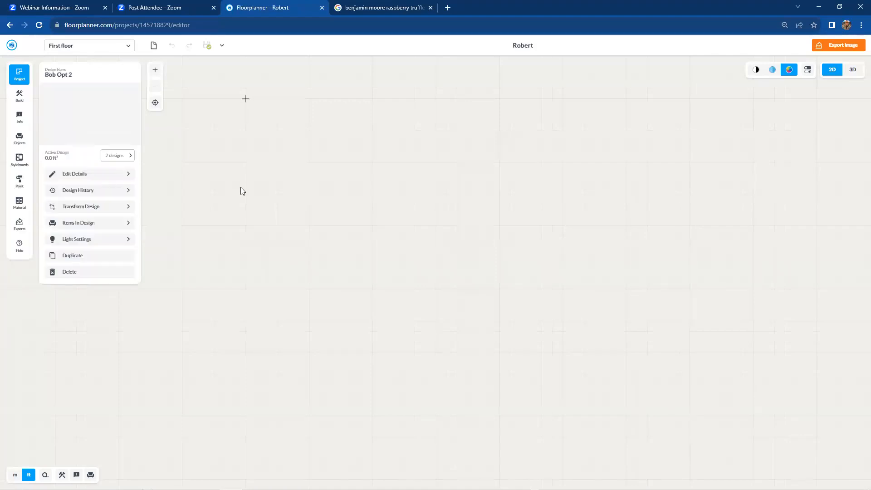
{"action": "left_click", "coordinate": [80, 274]}
{"action": "left_click", "coordinate": [68, 273]}
{"action": "left_click", "coordinate": [121, 157]}
{"action": "left_click", "coordinate": [117, 117]}
- Draw a rectangular room with an exact size of 20' by 20', and undo it
{"action": "left_click", "coordinate": [20, 97]}
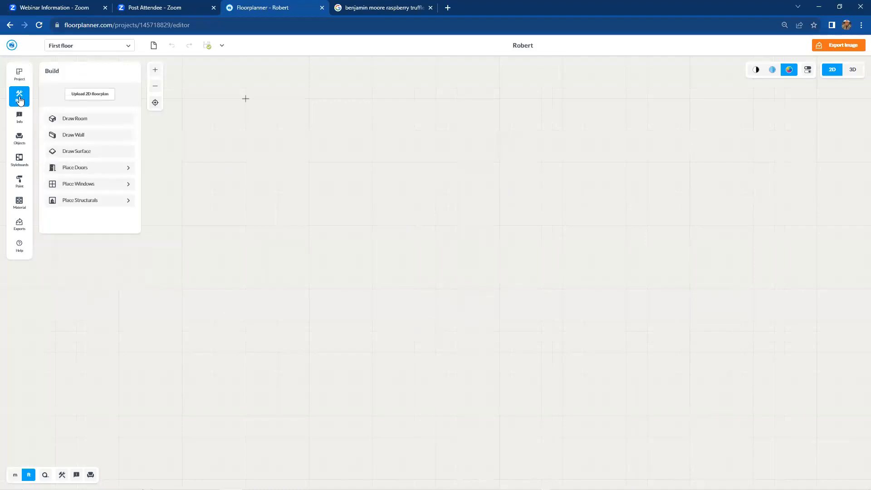
{"action": "left_click", "coordinate": [91, 123]}
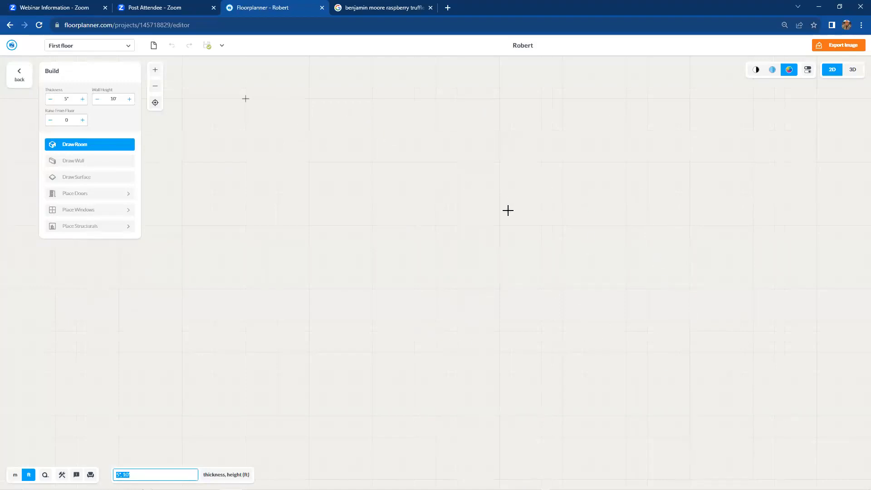
{"action": "double_click", "coordinate": [62, 100]}
{"action": "mouse_move", "coordinate": [340, 130]}
{"action": "left_mouse_down"}
{"action": "mouse_move", "coordinate": [360, 135]}
{"action": "mouse_move", "coordinate": [528, 268]}
{"action": "left_mouse_up"}
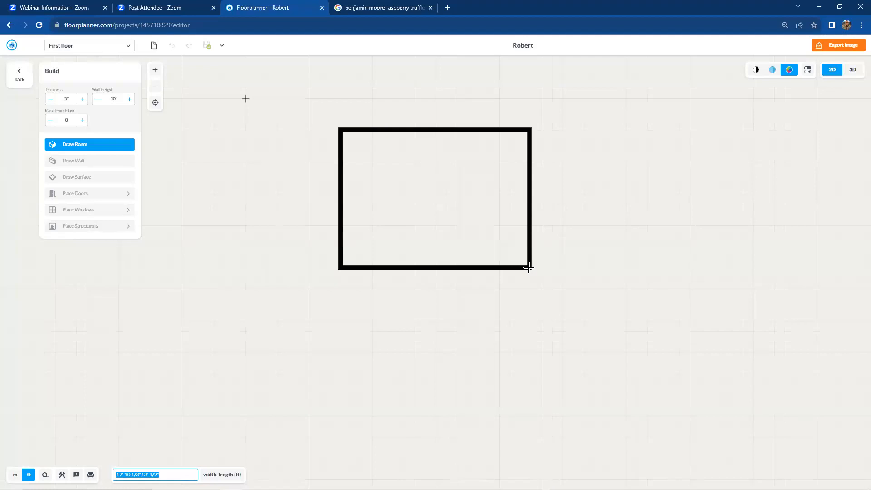
{"action": "left_click_drag", "start_coordinate": [529, 268], "coordinate": [537, 275]}
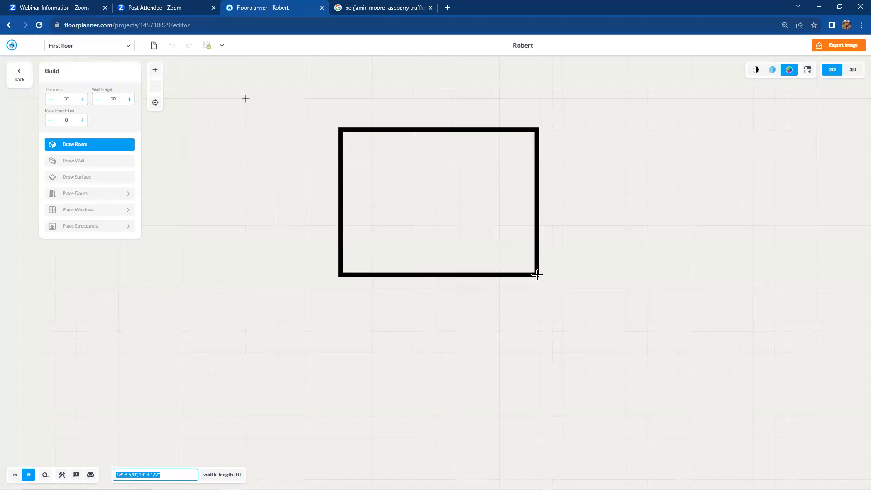
{"action": "left_click_drag", "start_coordinate": [537, 275], "coordinate": [545, 284]}
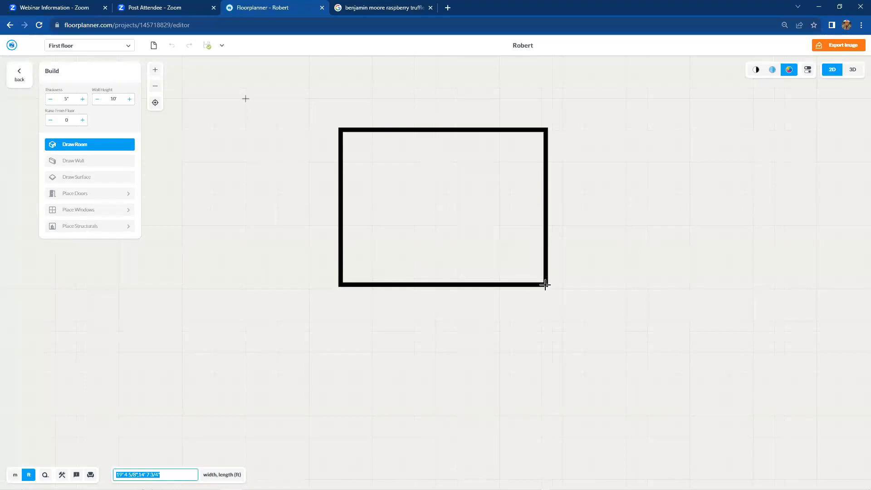
{"action": "type", "text": "20', 20"}
{"action": "key", "text": "Return"}
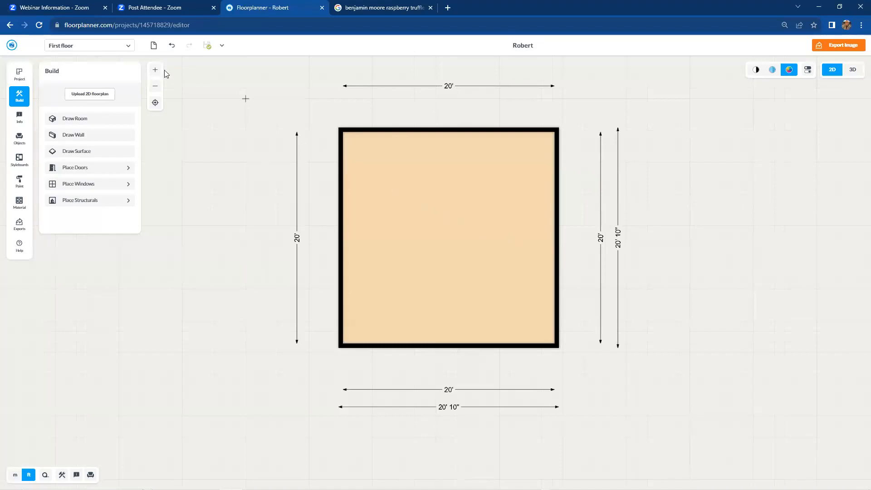
{"action": "left_click", "coordinate": [172, 45]}
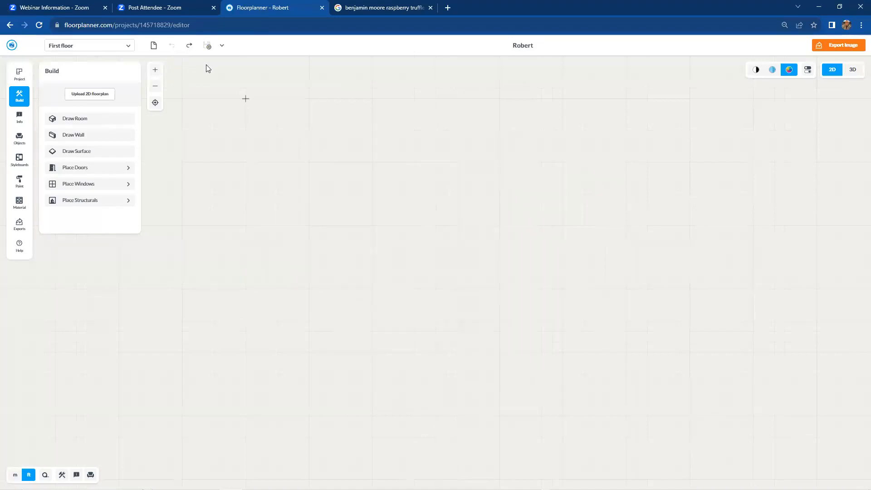
- Draw a rectangular room about 24' 8 1/2" by 17' 2" and set its inner length to 20' by moving the upper wall
{"action": "left_click", "coordinate": [96, 120]}
{"action": "left_click_drag", "start_coordinate": [311, 118], "coordinate": [578, 304]}
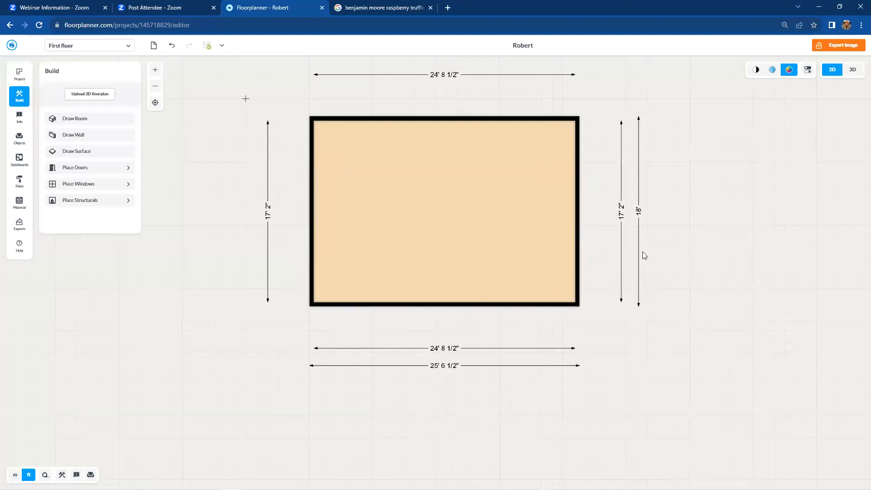
{"action": "left_click", "coordinate": [621, 213]}
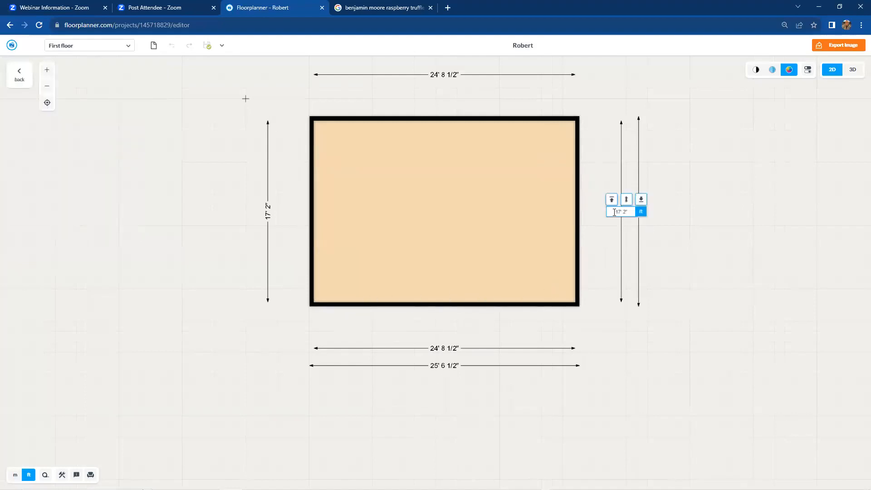
{"action": "left_click_drag", "start_coordinate": [614, 212], "coordinate": [632, 211]}
{"action": "type", "text": "2"}
{"action": "type", "text": "'"}
{"action": "left_click", "coordinate": [610, 202]}
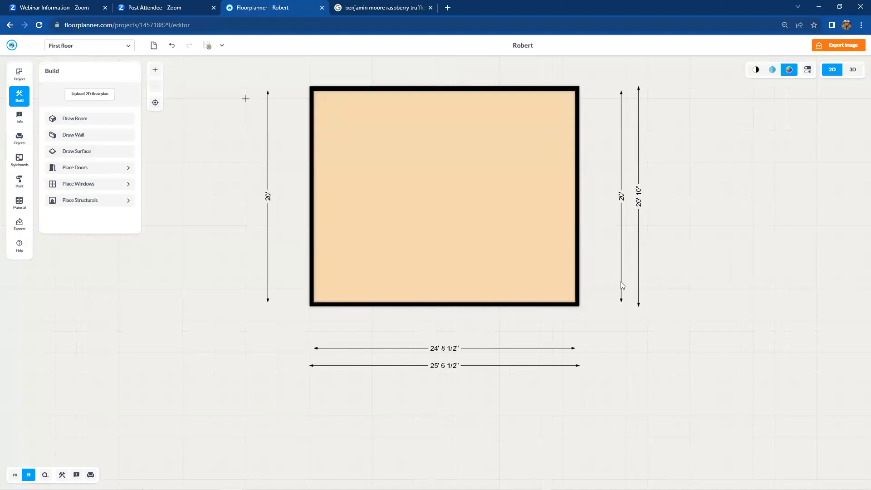
- Set the room's inner width to 20' by moving the left wall
{"action": "left_click", "coordinate": [443, 349]}
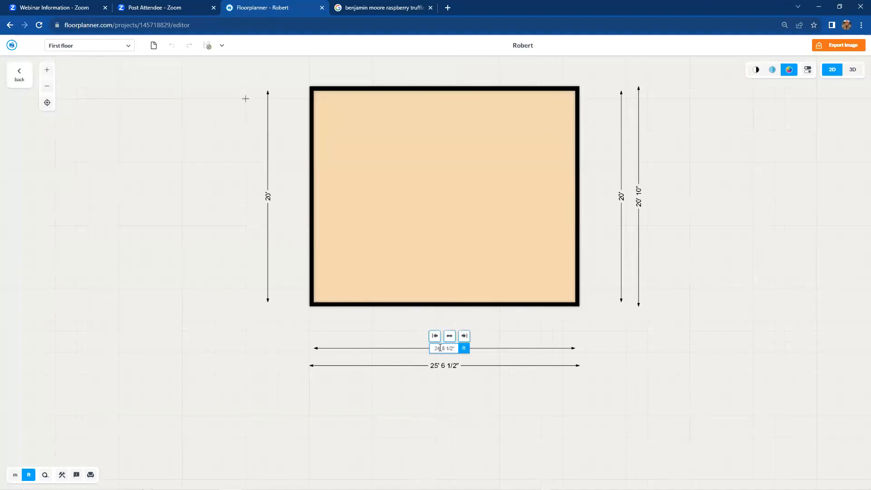
{"action": "left_click_drag", "start_coordinate": [434, 348], "coordinate": [458, 347]}
{"action": "type", "text": "20"}
{"action": "left_click", "coordinate": [435, 338]}
- Draw three connected walls off the room's upper wall to enclose a closet about 7' 10" wide inside
{"action": "scroll", "coordinate": [533, 332], "scroll_direction": "up", "scroll_amount": 4}
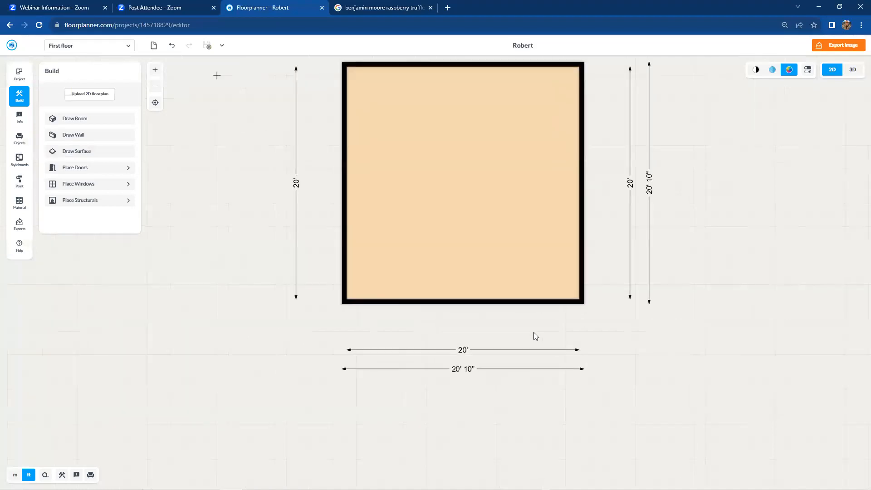
{"action": "scroll", "coordinate": [549, 332], "scroll_direction": "down", "scroll_amount": 7}
{"action": "left_click_drag", "start_coordinate": [595, 320], "coordinate": [598, 401]}
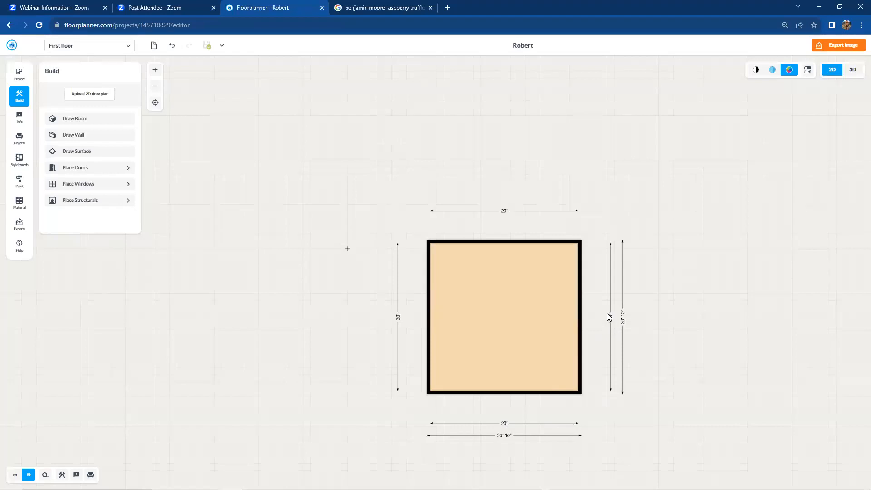
{"action": "scroll", "coordinate": [609, 316], "scroll_direction": "up", "scroll_amount": 5}
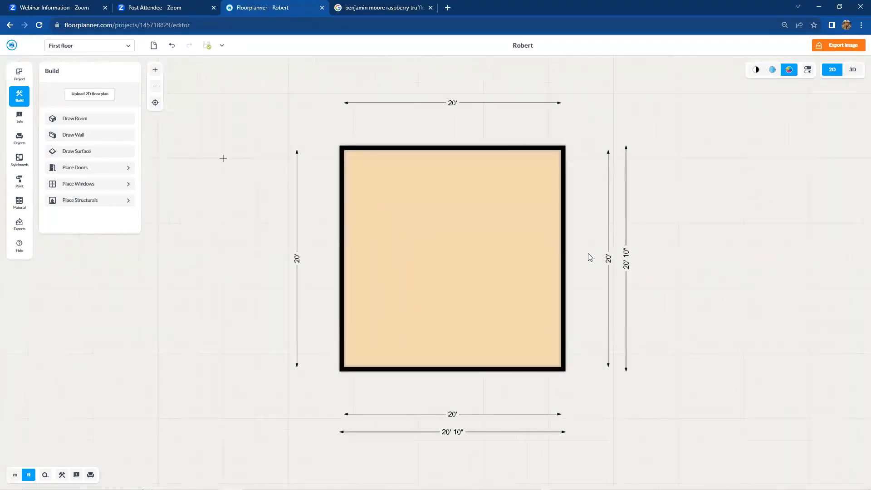
{"action": "scroll", "coordinate": [585, 254], "scroll_direction": "up", "scroll_amount": 1}
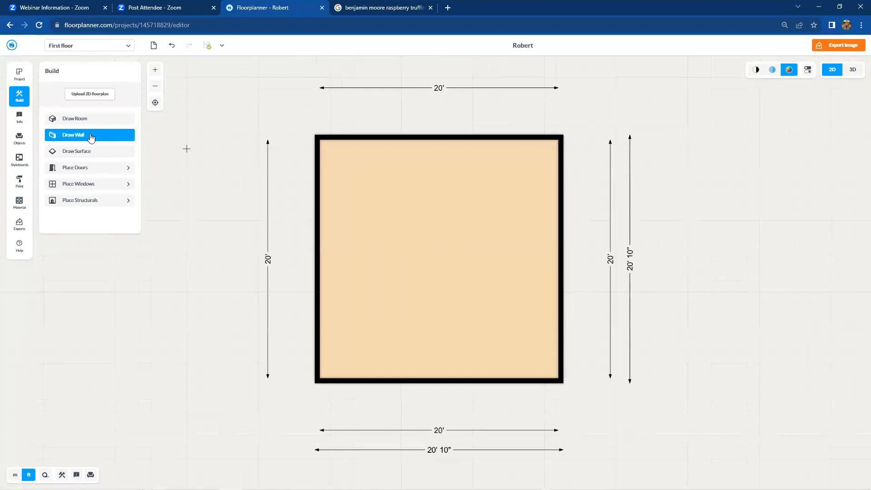
{"action": "left_click", "coordinate": [90, 136]}
{"action": "left_click", "coordinate": [381, 137]}
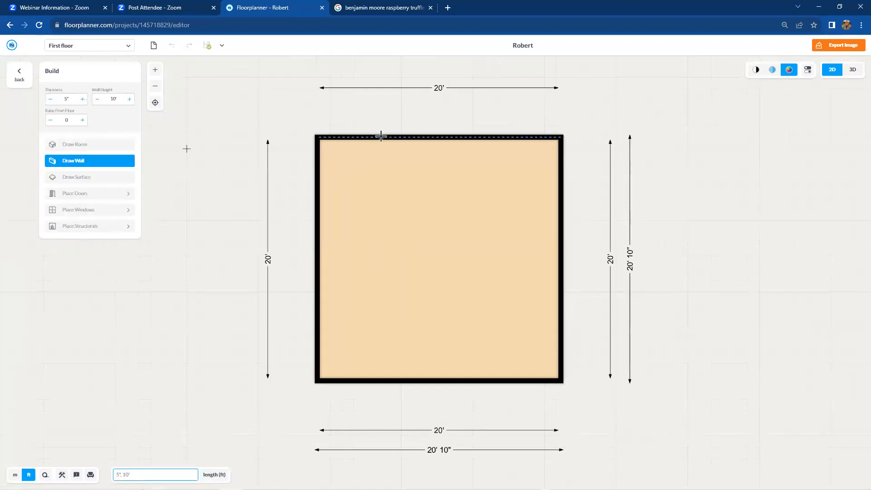
{"action": "left_click", "coordinate": [381, 203]}
{"action": "left_click", "coordinate": [479, 204]}
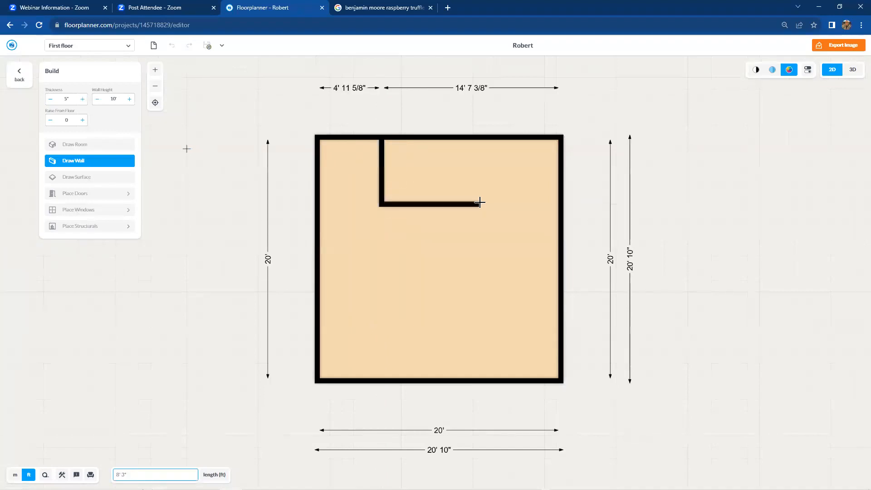
{"action": "left_click", "coordinate": [478, 138]}
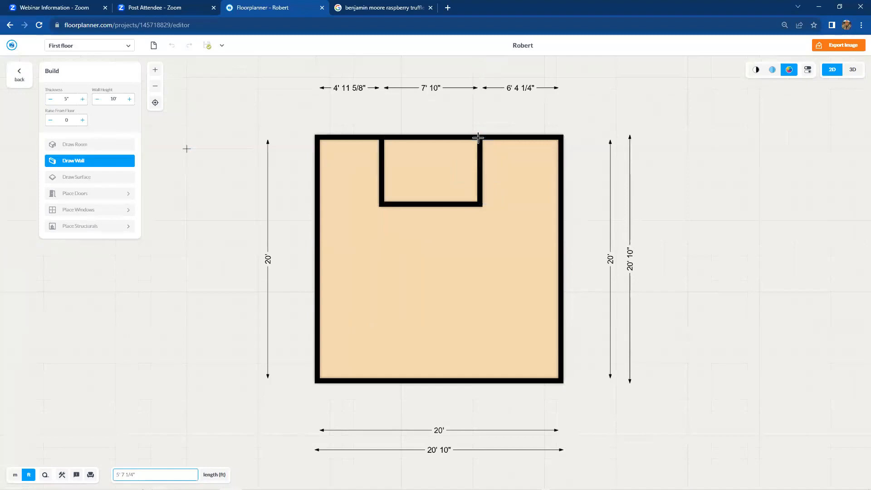
{"action": "key", "text": "Escape"}
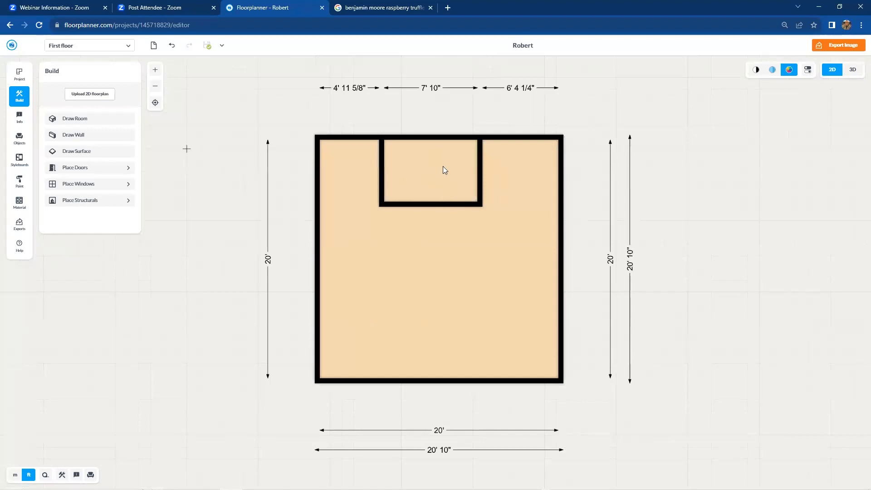
- Move the closet's lower wall toward the room's upper wall and set the closet's inner depth to 2'
{"action": "left_click", "coordinate": [433, 88]}
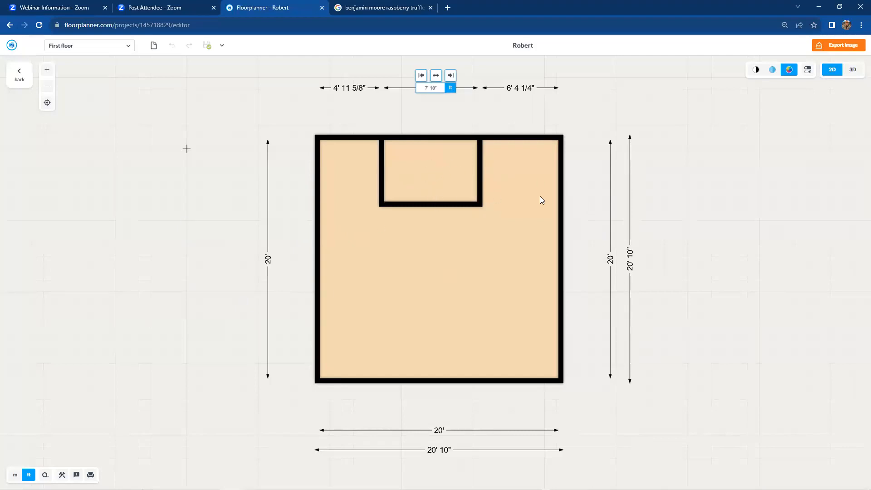
{"action": "key", "text": "Return"}
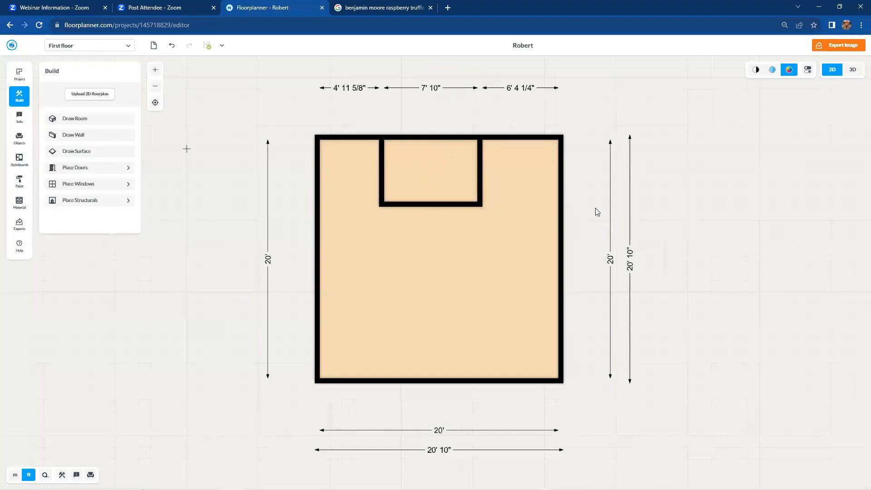
{"action": "left_click", "coordinate": [431, 205]}
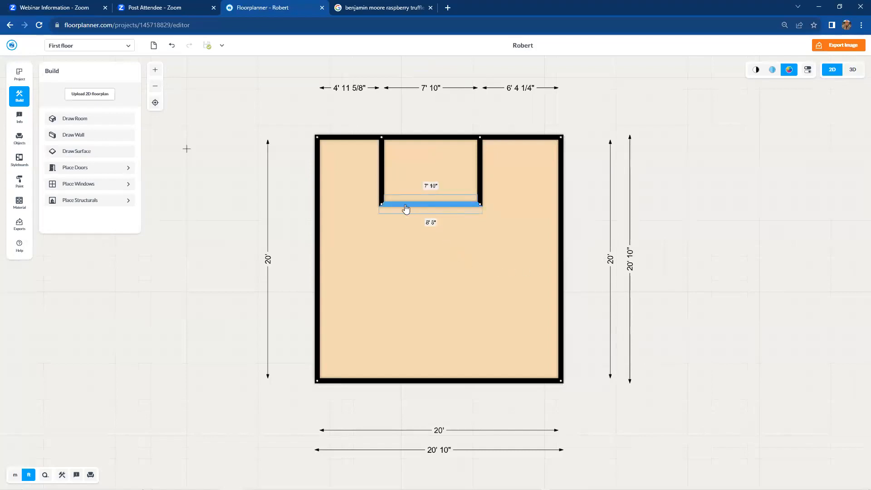
{"action": "mouse_move", "coordinate": [408, 208]}
{"action": "left_mouse_down"}
{"action": "mouse_move", "coordinate": [408, 191]}
{"action": "mouse_move", "coordinate": [410, 227]}
{"action": "mouse_move", "coordinate": [412, 197]}
{"action": "left_mouse_up"}
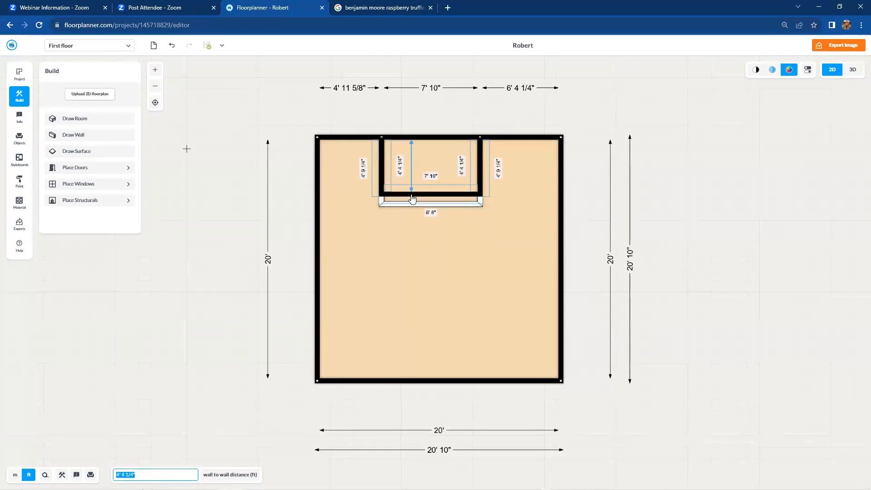
{"action": "left_click_drag", "start_coordinate": [412, 198], "coordinate": [412, 197]}
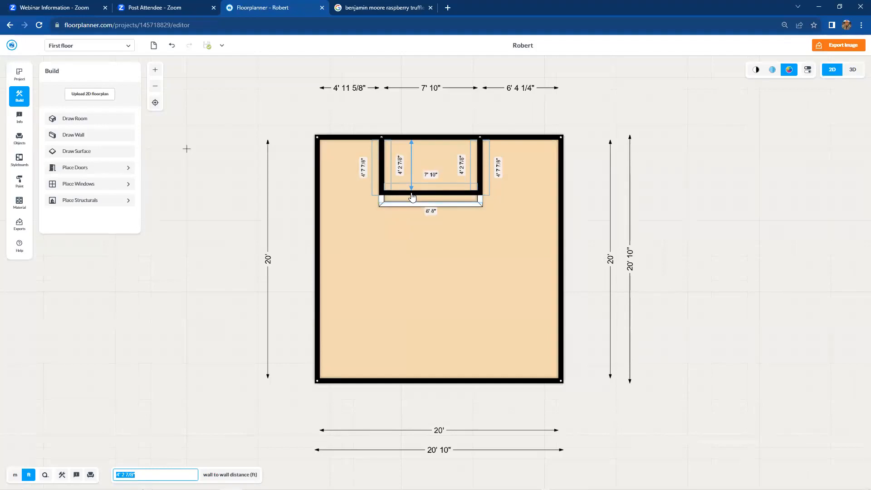
{"action": "left_click_drag", "start_coordinate": [412, 196], "coordinate": [412, 193]}
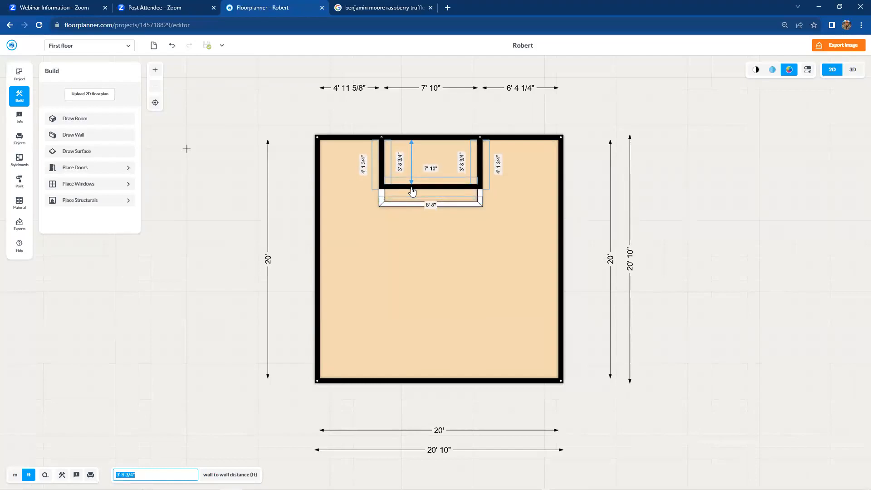
{"action": "type", "text": "7"}
{"action": "key", "text": "Return"}
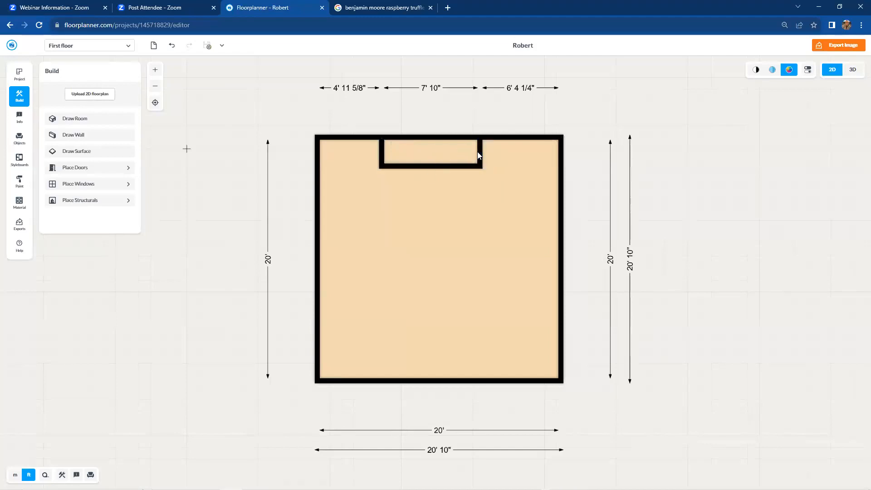
- Move the closet's right wall inward and set the closet's inner width to 5', keeping its left wall fixed
{"action": "left_click_drag", "start_coordinate": [480, 156], "coordinate": [472, 156]}
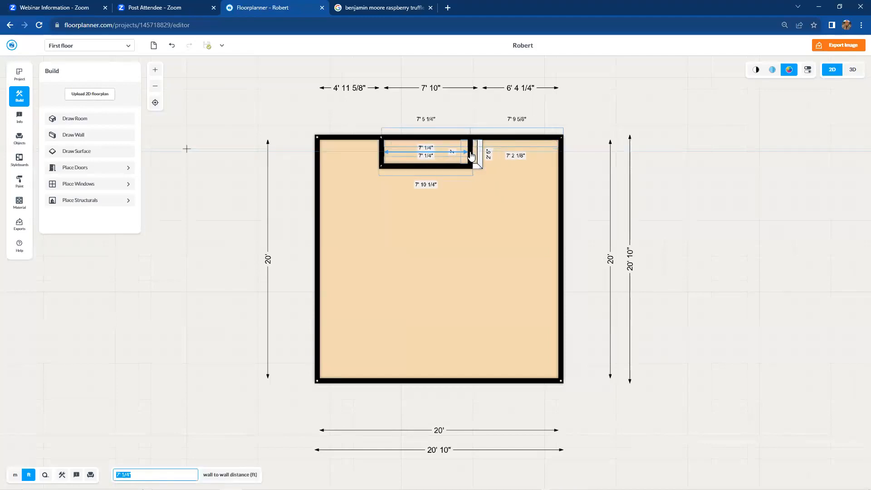
{"action": "left_click", "coordinate": [419, 89]}
{"action": "left_click_drag", "start_coordinate": [420, 89], "coordinate": [439, 89]}
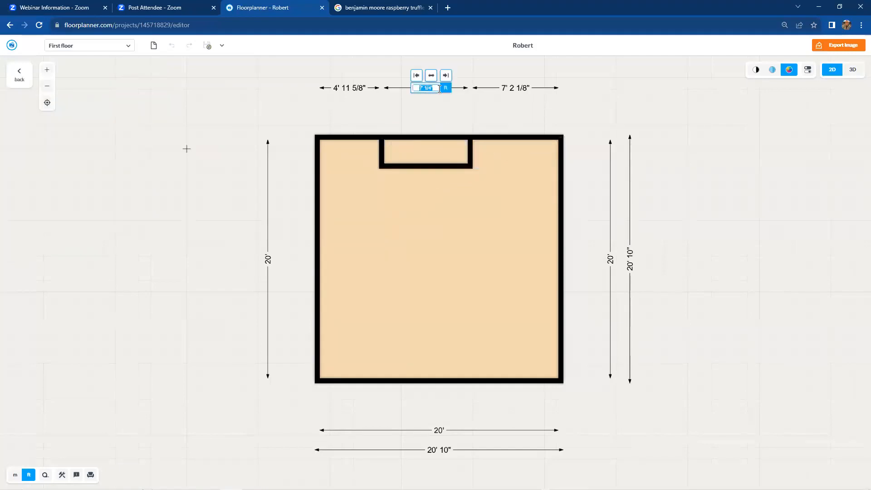
{"action": "type", "text": "5'"}
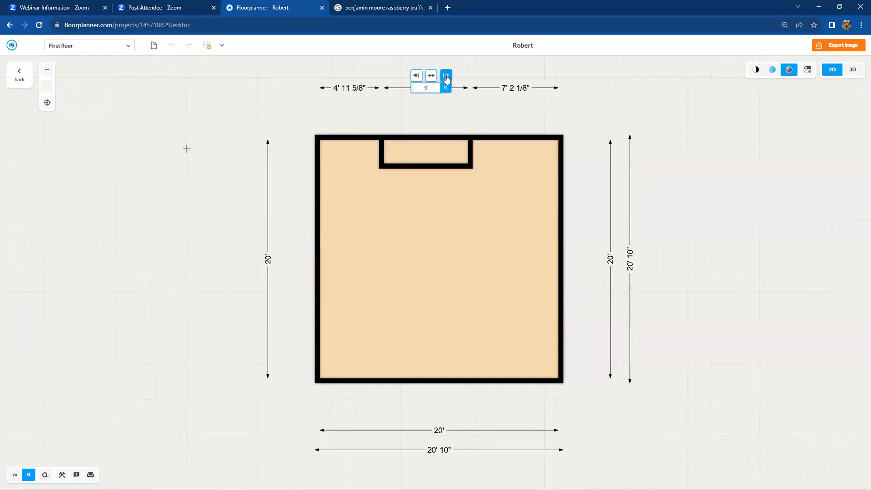
{"action": "left_click", "coordinate": [446, 75]}
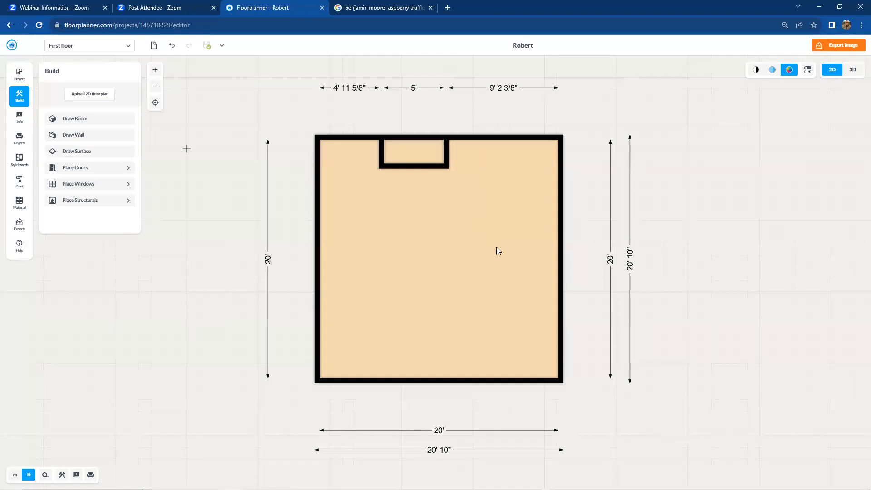
{"action": "scroll", "coordinate": [540, 274], "scroll_direction": "down", "scroll_amount": 2}
{"action": "scroll", "coordinate": [543, 276], "scroll_direction": "up", "scroll_amount": 2}
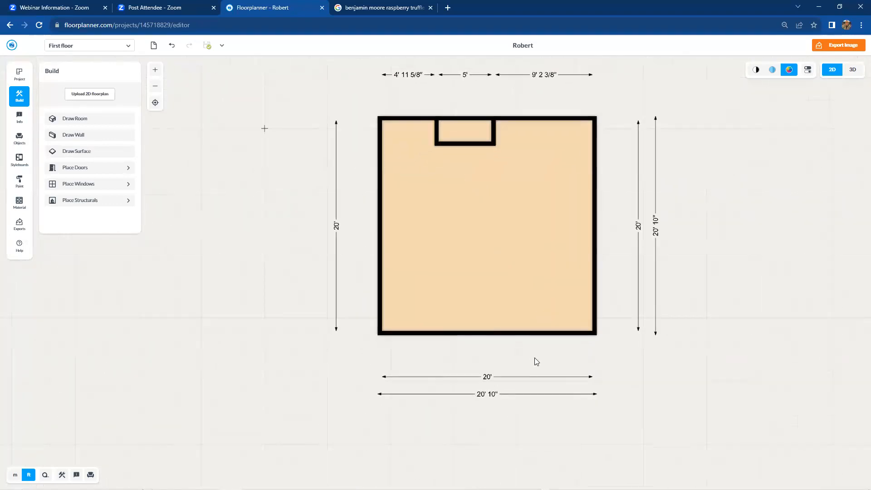
{"action": "scroll", "coordinate": [534, 358], "scroll_direction": "up", "scroll_amount": 3}
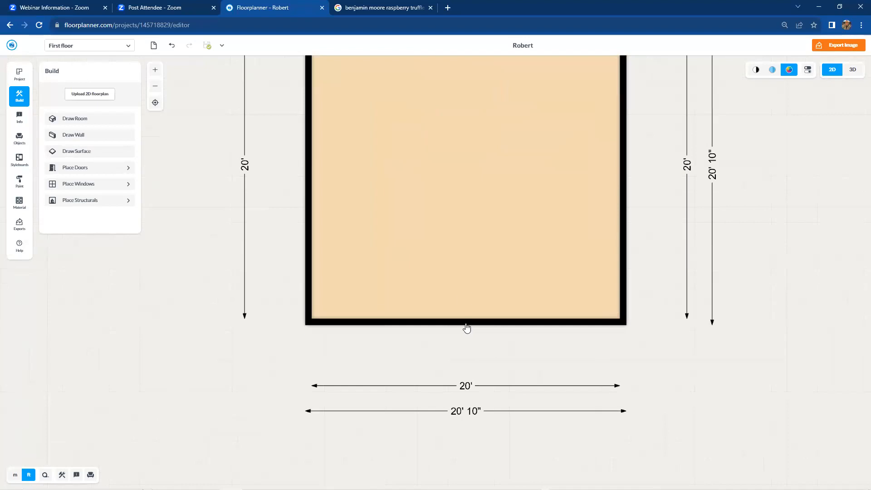
- Curve the room's lower wall outward into a shallow arc
{"action": "left_click", "coordinate": [466, 325]}
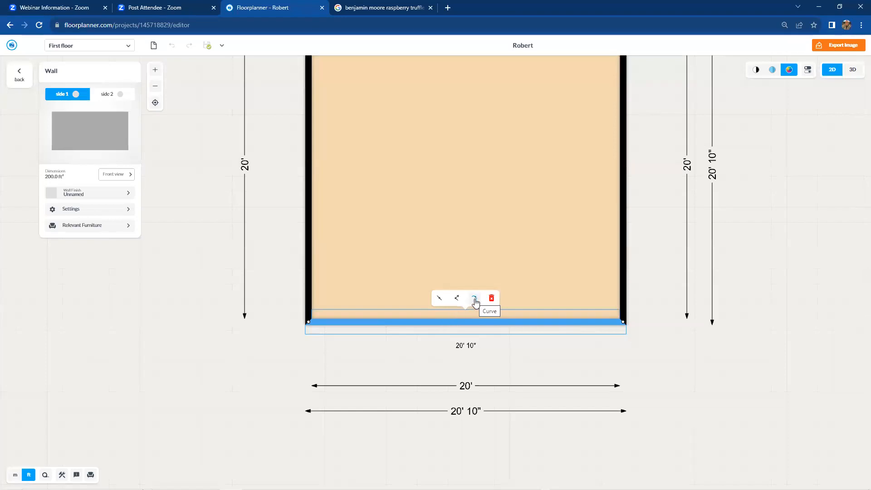
{"action": "left_click", "coordinate": [474, 300]}
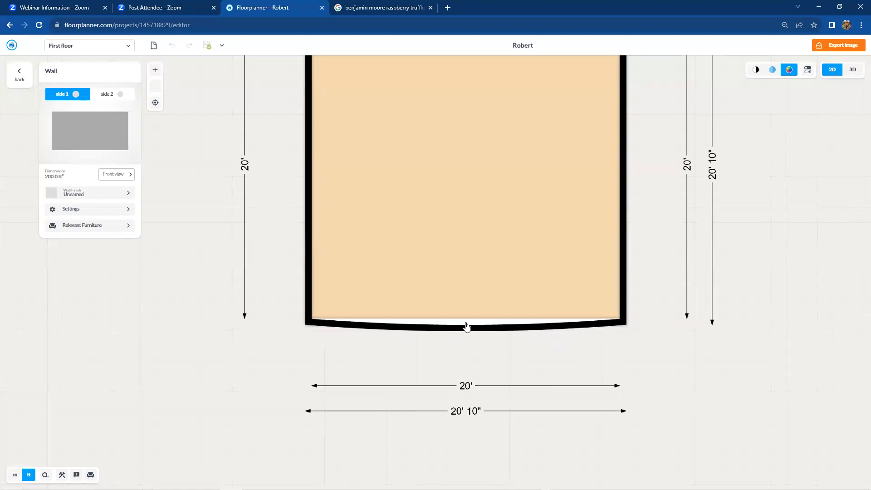
{"action": "left_click", "coordinate": [467, 417]}
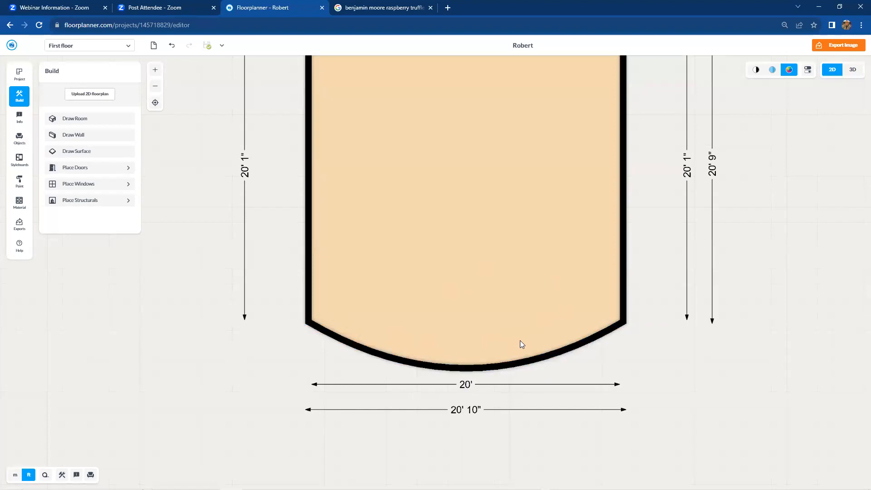
- Select the entire room together with its closet and delete it to clear the plan
{"action": "scroll", "coordinate": [520, 341], "scroll_direction": "down", "scroll_amount": 3}
{"action": "scroll", "coordinate": [522, 335], "scroll_direction": "up", "scroll_amount": 2}
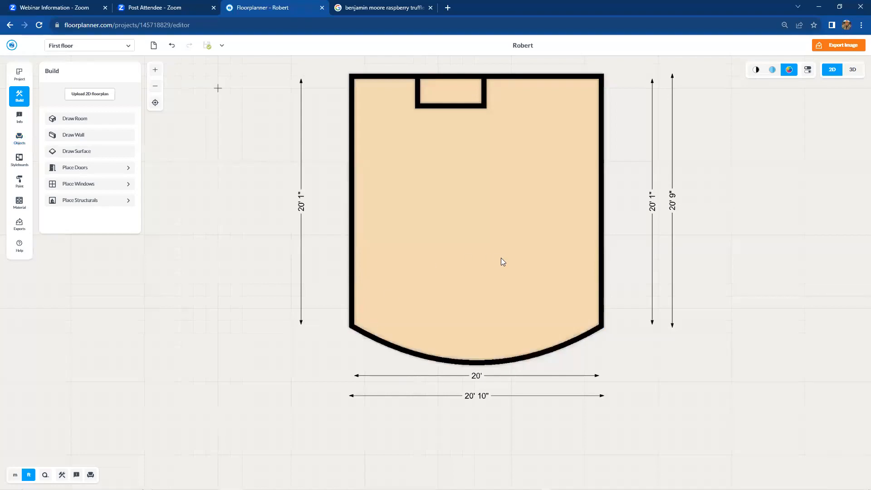
{"action": "scroll", "coordinate": [501, 249], "scroll_direction": "down", "scroll_amount": 2}
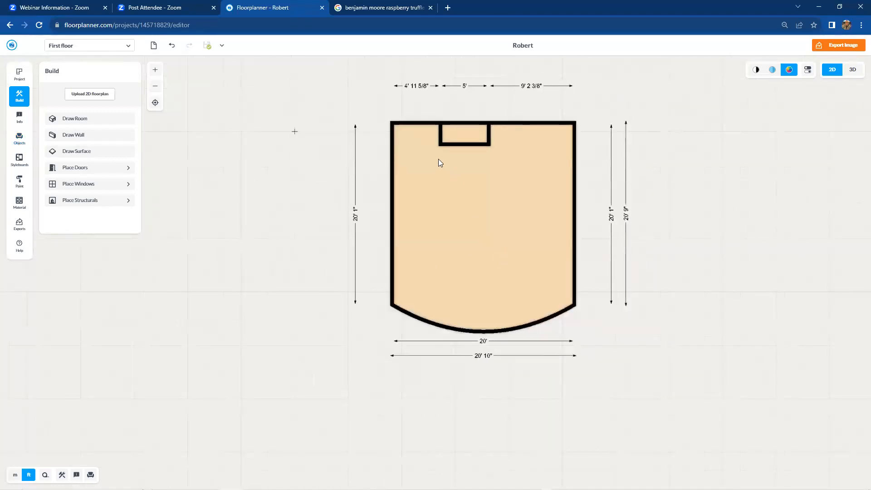
{"action": "left_click_drag", "start_coordinate": [334, 85], "coordinate": [645, 361]}
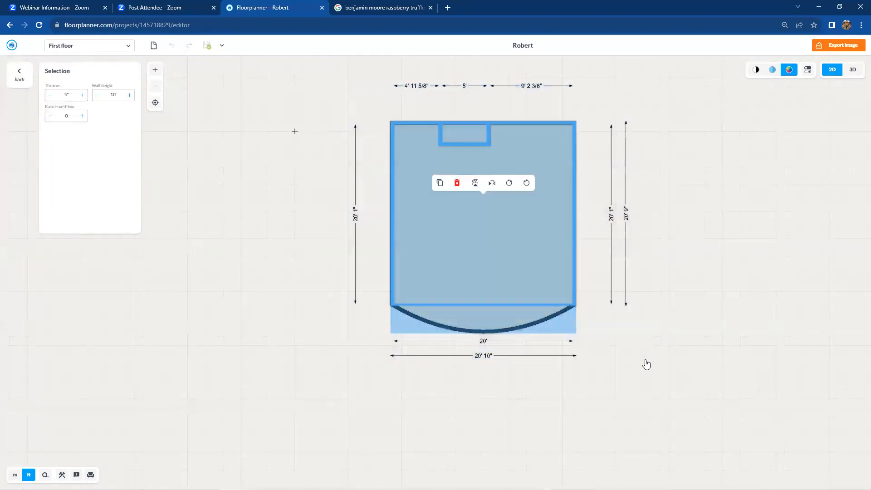
{"action": "left_click", "coordinate": [456, 183]}
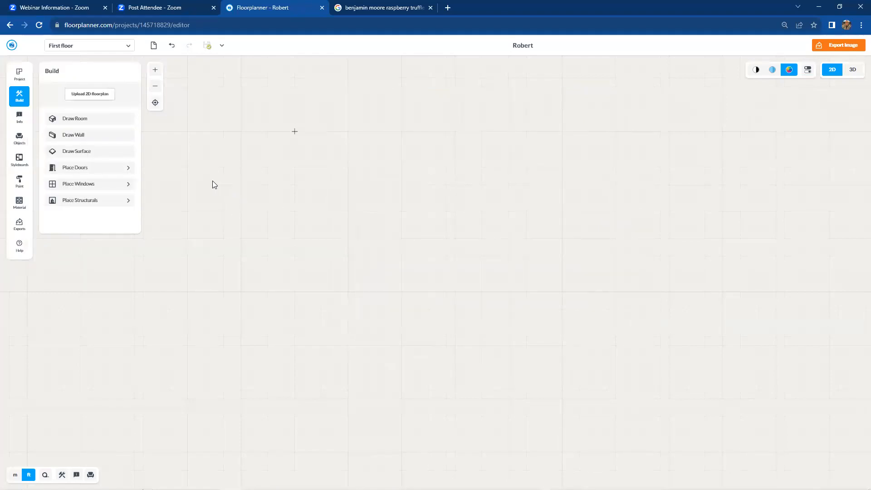
- Upload the image Florida Condo Plan.jpg as the 2D floorplan backdrop
{"action": "left_click", "coordinate": [88, 99]}
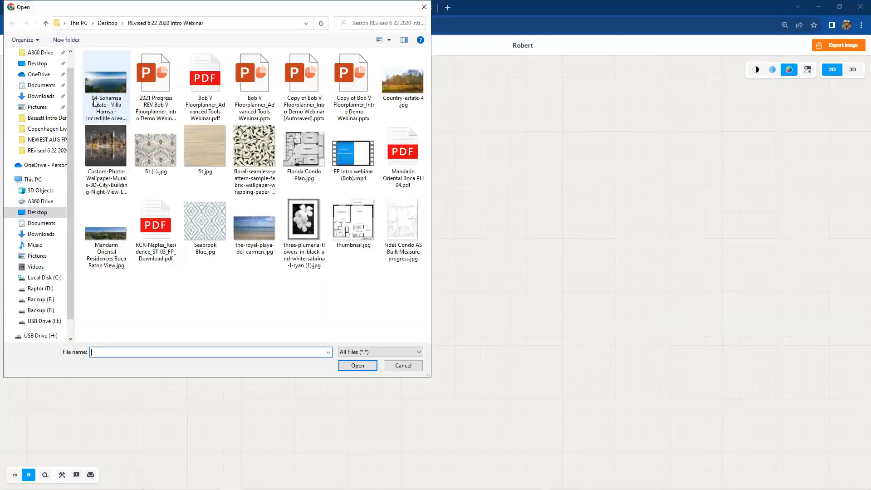
{"action": "left_click", "coordinate": [304, 166]}
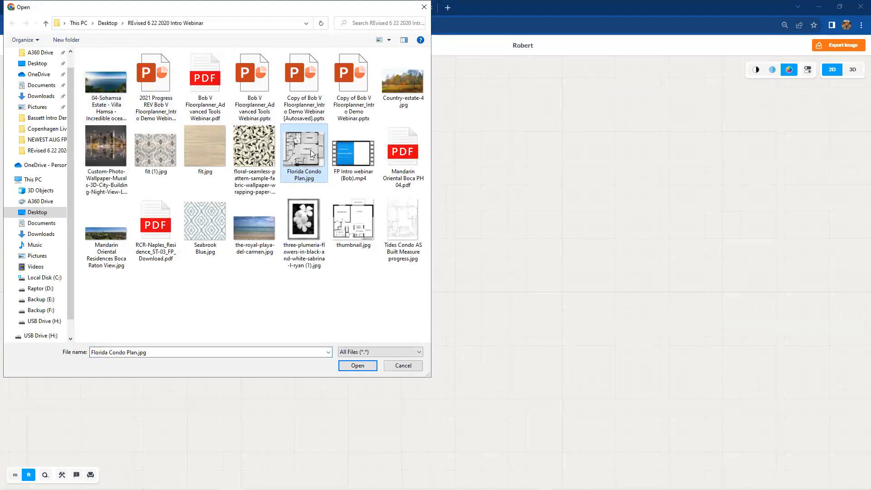
{"action": "left_click", "coordinate": [357, 365]}
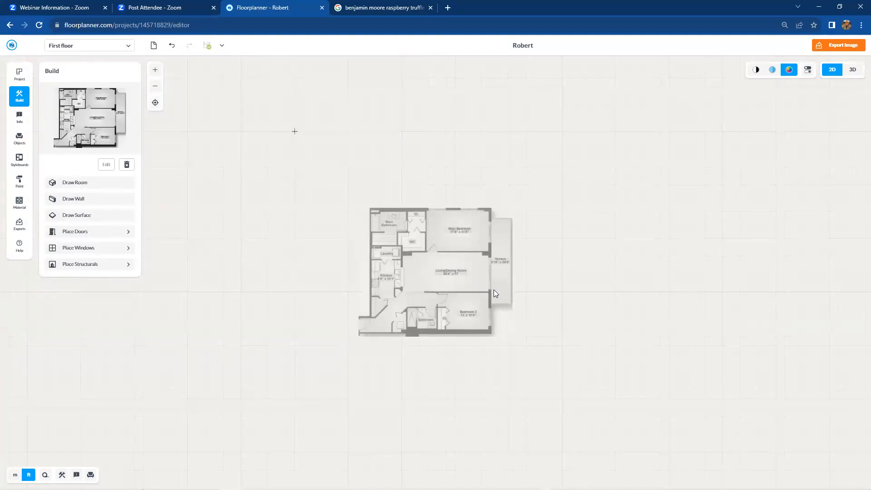
- Examine the imported condo plan's layout and the dimensions labelled in its rooms
{"action": "scroll", "coordinate": [494, 290], "scroll_direction": "up", "scroll_amount": 5}
{"action": "scroll", "coordinate": [499, 293], "scroll_direction": "up", "scroll_amount": 1}
{"action": "left_click_drag", "start_coordinate": [606, 297], "coordinate": [675, 302]}
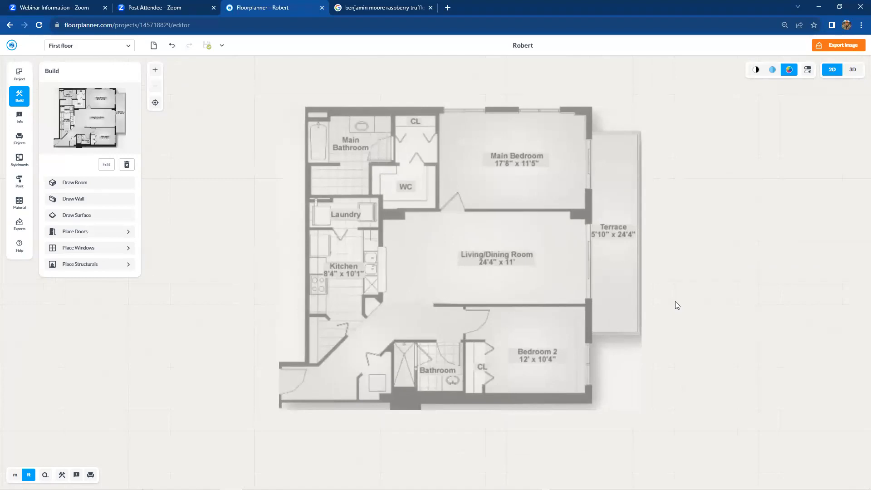
{"action": "scroll", "coordinate": [675, 301], "scroll_direction": "down", "scroll_amount": 2}
{"action": "left_click_drag", "start_coordinate": [665, 288], "coordinate": [627, 273]}
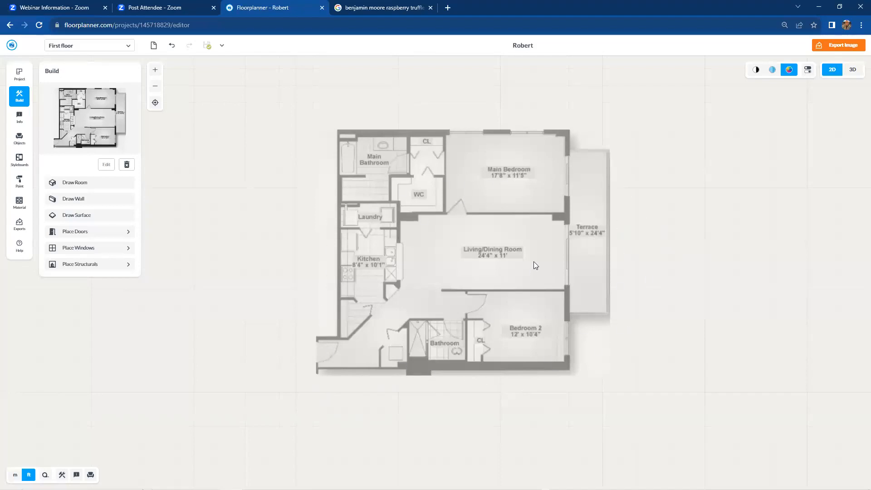
{"action": "scroll", "coordinate": [546, 258], "scroll_direction": "up", "scroll_amount": 3}
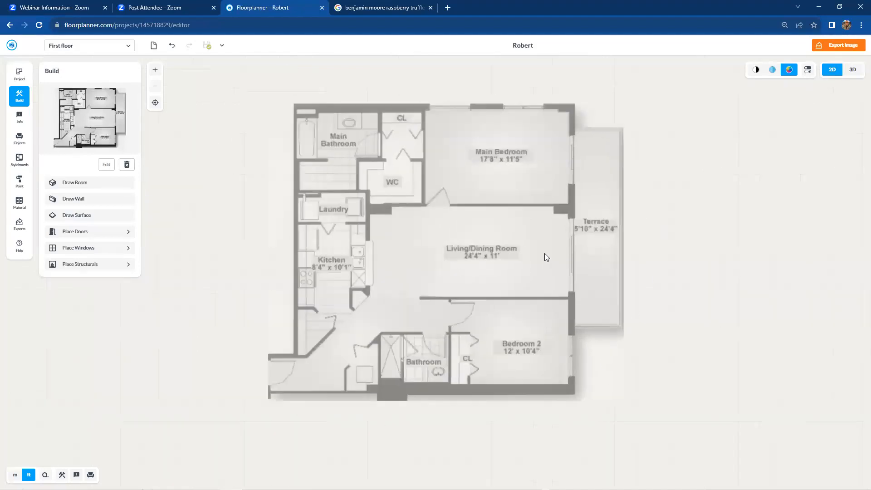
{"action": "scroll", "coordinate": [545, 254], "scroll_direction": "up", "scroll_amount": 3}
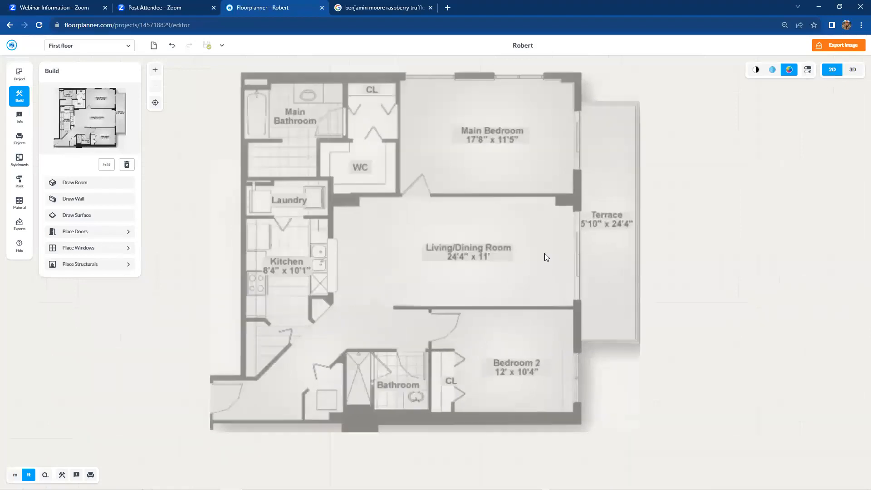
{"action": "scroll", "coordinate": [472, 265], "scroll_direction": "down", "scroll_amount": 1}
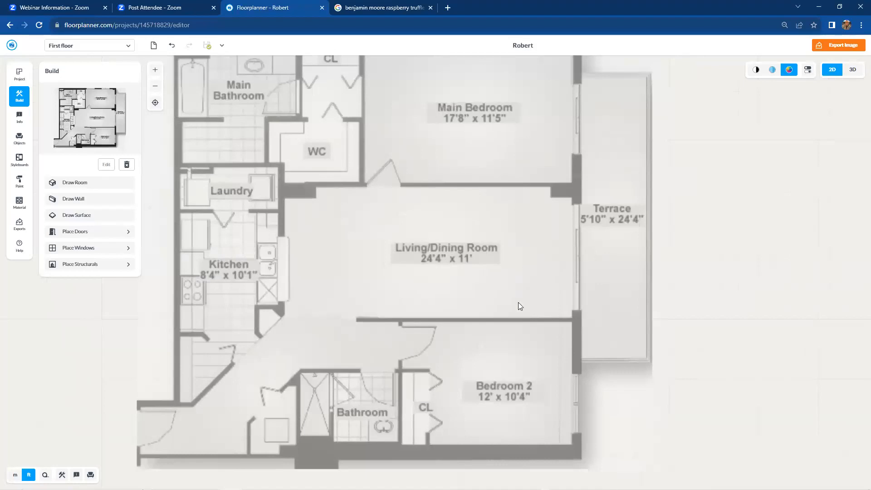
- Scale the backdrop by drawing a reference line across the Living/Dining Room's depth and setting its length to 11'
{"action": "left_click", "coordinate": [108, 166]}
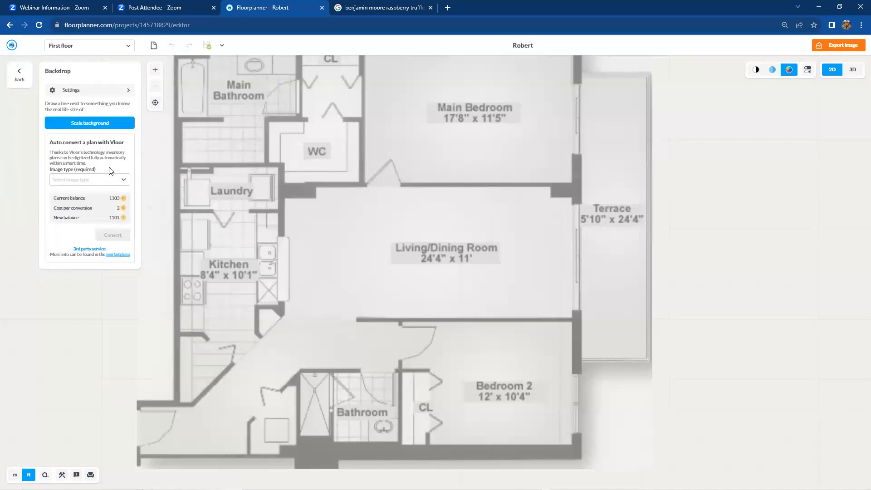
{"action": "left_click", "coordinate": [106, 125]}
{"action": "left_click_drag", "start_coordinate": [528, 266], "coordinate": [523, 317]}
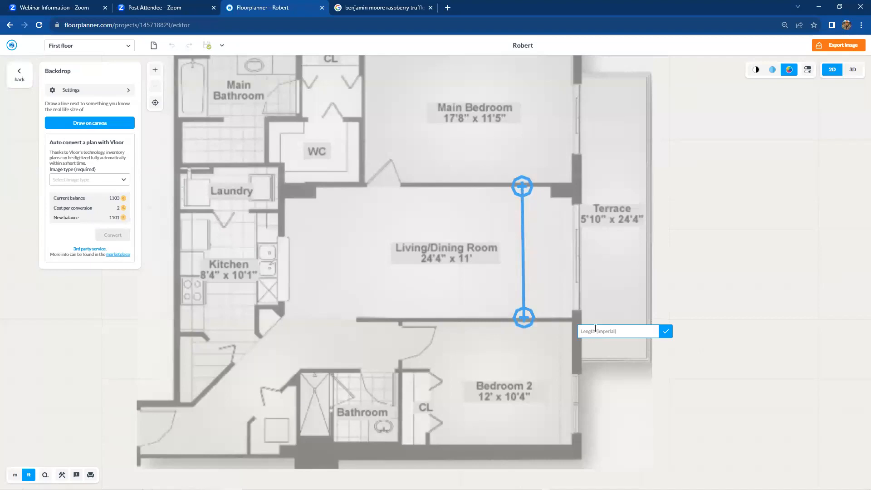
{"action": "type", "text": "11"}
{"action": "key", "text": "Return"}
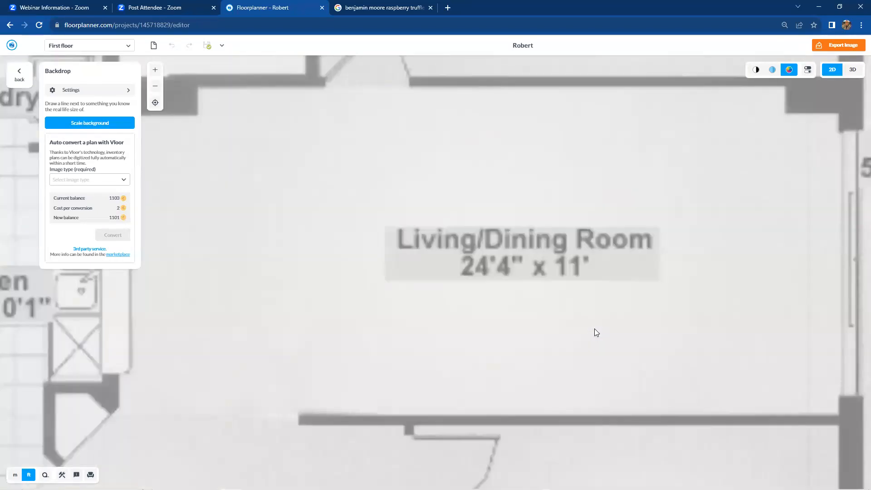
- Rescale the backdrop with a closely fitted line between the Living/Dining Room's upper and lower walls, 11' long, and finish backdrop editing
{"action": "scroll", "coordinate": [609, 244], "scroll_direction": "down", "scroll_amount": 7}
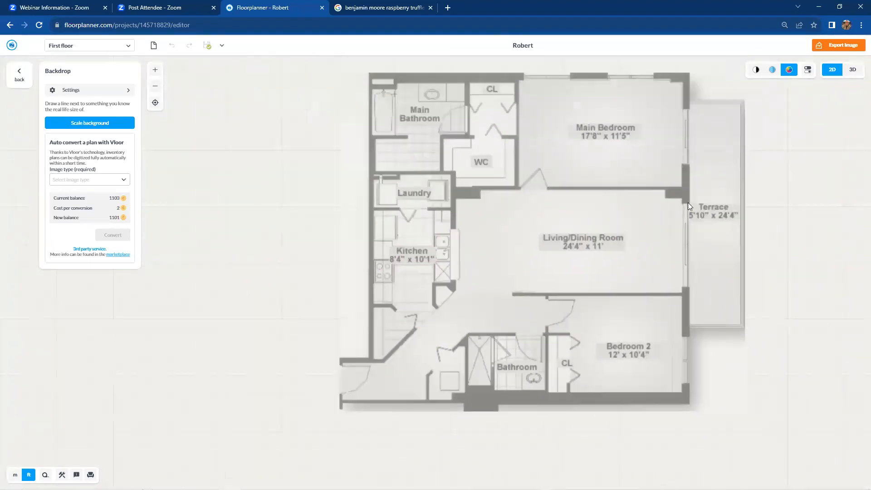
{"action": "scroll", "coordinate": [797, 195], "scroll_direction": "down", "scroll_amount": 1}
{"action": "left_click_drag", "start_coordinate": [743, 224], "coordinate": [680, 219]}
{"action": "scroll", "coordinate": [701, 249], "scroll_direction": "up", "scroll_amount": 2}
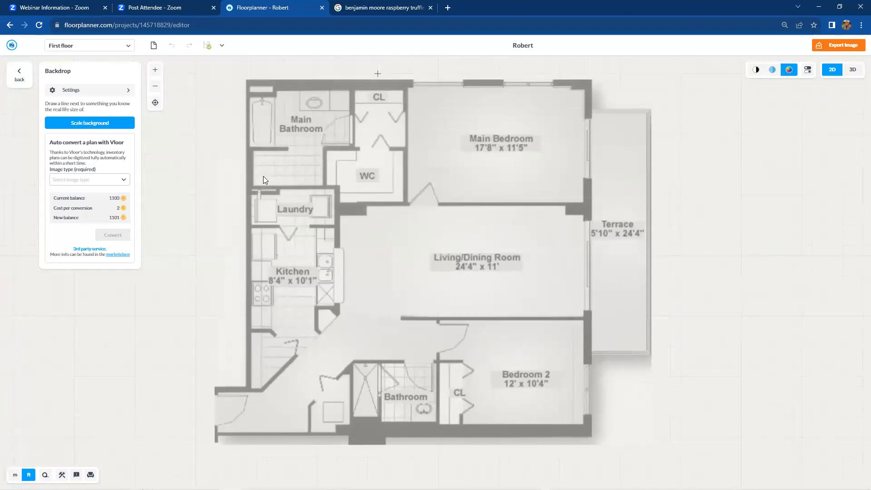
{"action": "left_click", "coordinate": [97, 123]}
{"action": "scroll", "coordinate": [540, 218], "scroll_direction": "up", "scroll_amount": 5}
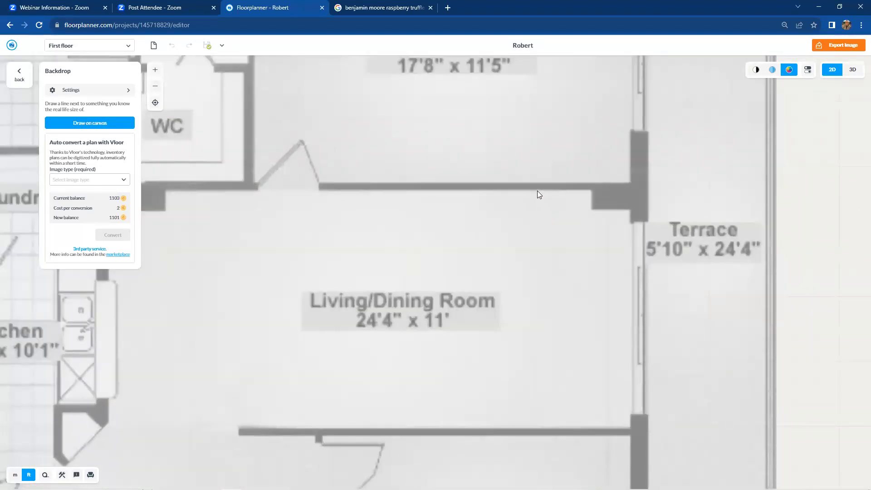
{"action": "left_click", "coordinate": [537, 189]}
{"action": "scroll", "coordinate": [539, 433], "scroll_direction": "up", "scroll_amount": 3}
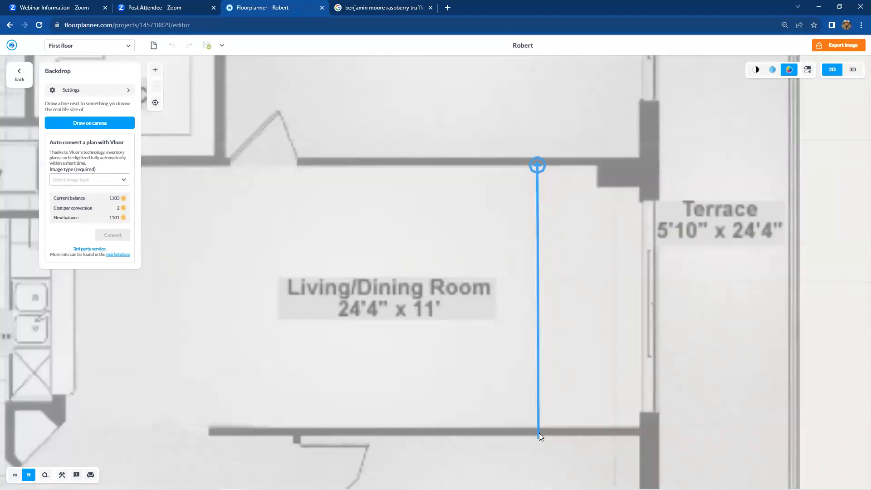
{"action": "scroll", "coordinate": [539, 433], "scroll_direction": "up", "scroll_amount": 2}
{"action": "left_click", "coordinate": [553, 325]}
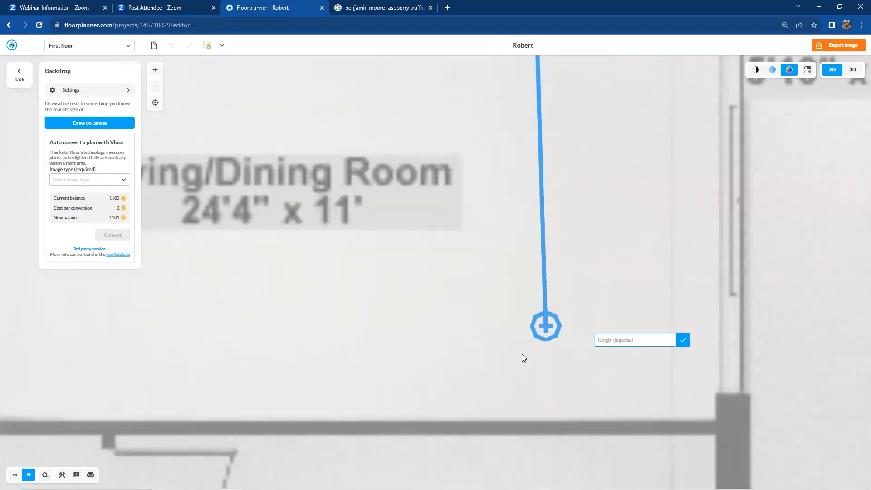
{"action": "left_click_drag", "start_coordinate": [546, 325], "coordinate": [536, 420]}
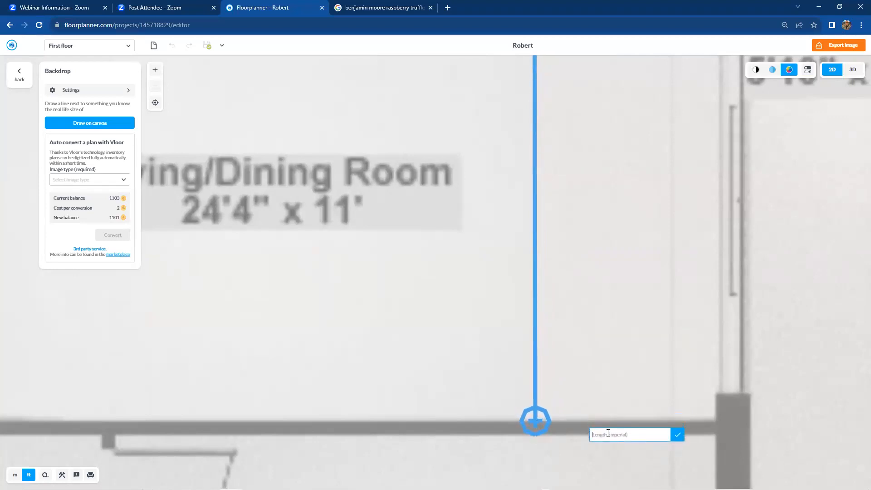
{"action": "type", "text": "11"}
{"action": "key", "text": "Return"}
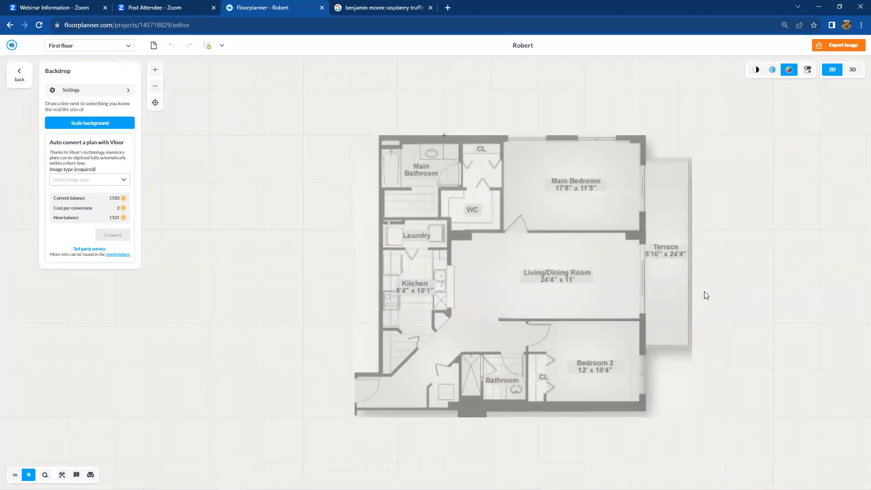
{"action": "left_click", "coordinate": [20, 75]}
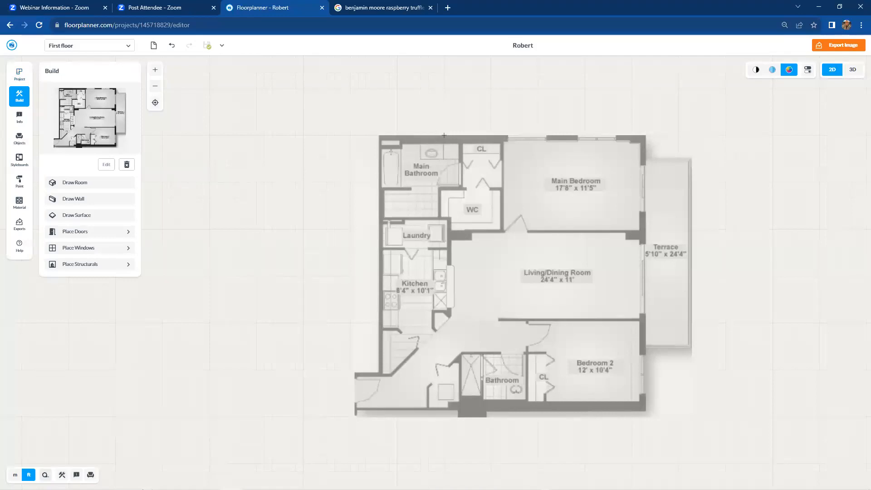
{"action": "key", "text": "w"}
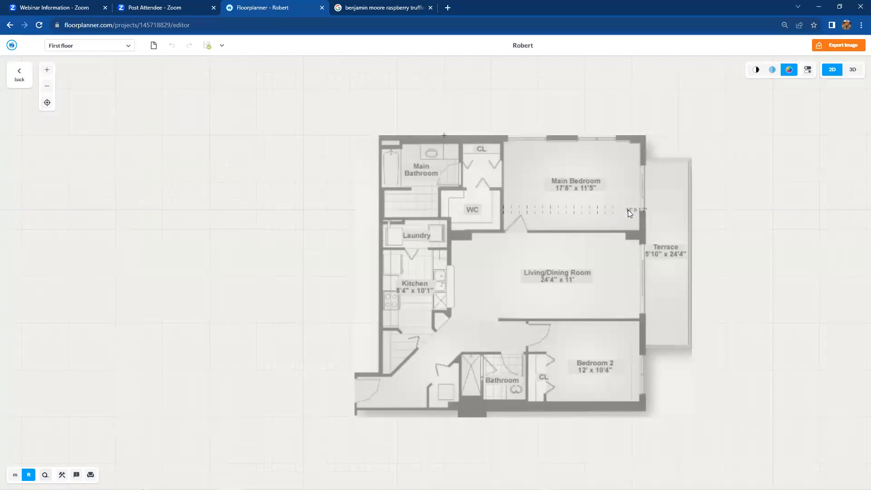
{"action": "left_click", "coordinate": [623, 143]}
{"action": "left_click", "coordinate": [18, 74]}
{"action": "scroll", "coordinate": [279, 175], "scroll_direction": "down", "scroll_amount": 3}
{"action": "left_click_drag", "start_coordinate": [278, 175], "coordinate": [250, 171]}
{"action": "scroll", "coordinate": [262, 174], "scroll_direction": "up", "scroll_amount": 3}
{"action": "left_click_drag", "start_coordinate": [702, 255], "coordinate": [703, 232]}
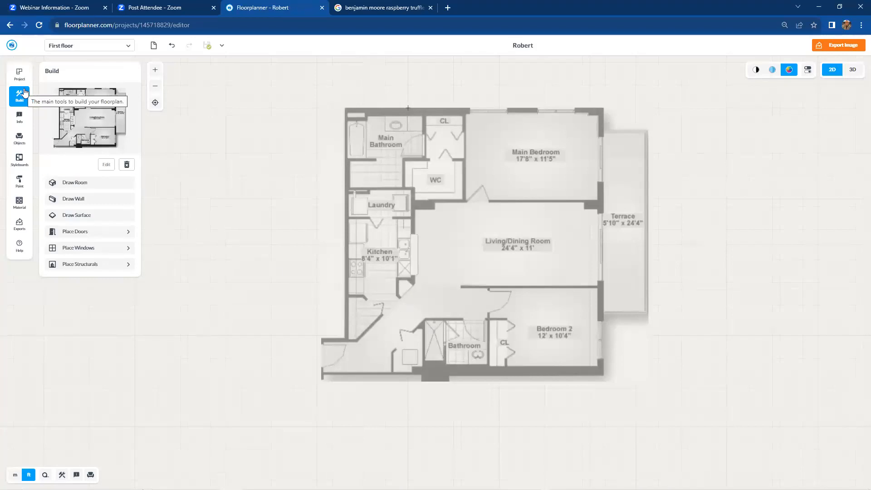
- Try to draw a room with 5" walls, starting at the Living/Dining Room's upper-left column on the backdrop
{"action": "left_click", "coordinate": [71, 184]}
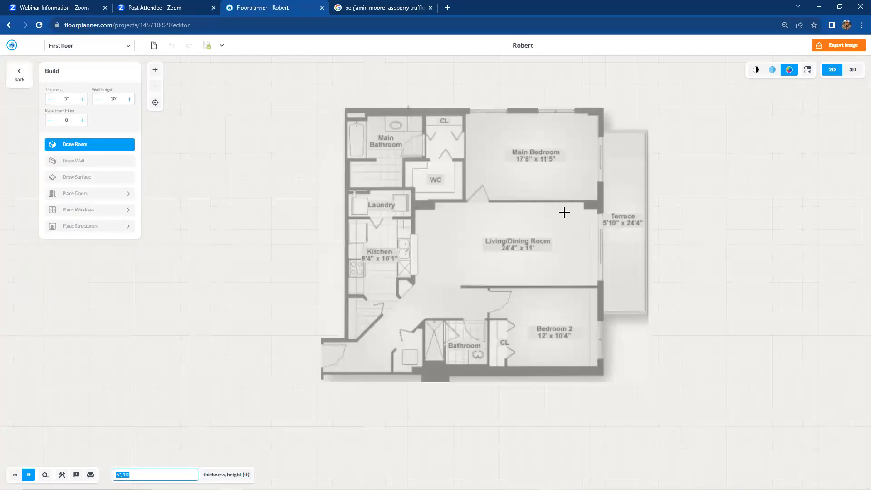
{"action": "scroll", "coordinate": [556, 200], "scroll_direction": "up", "scroll_amount": 3}
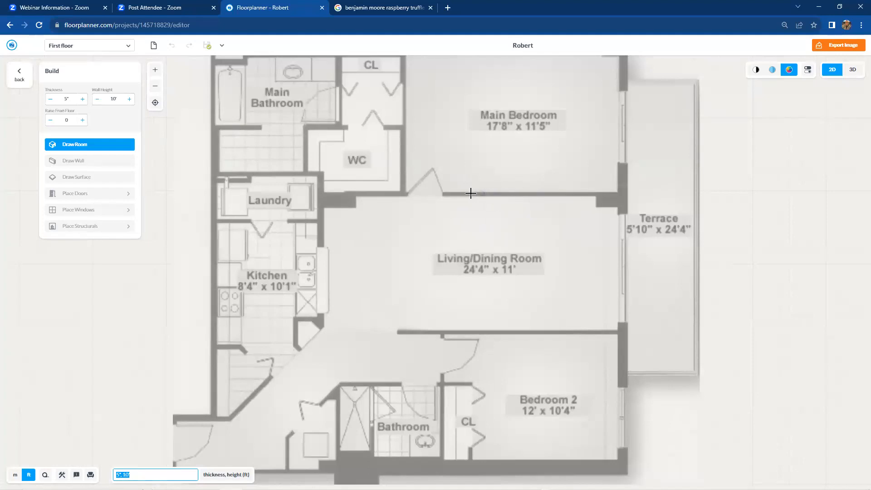
{"action": "left_click", "coordinate": [355, 194]}
{"action": "left_click_drag", "start_coordinate": [355, 194], "coordinate": [384, 206]}
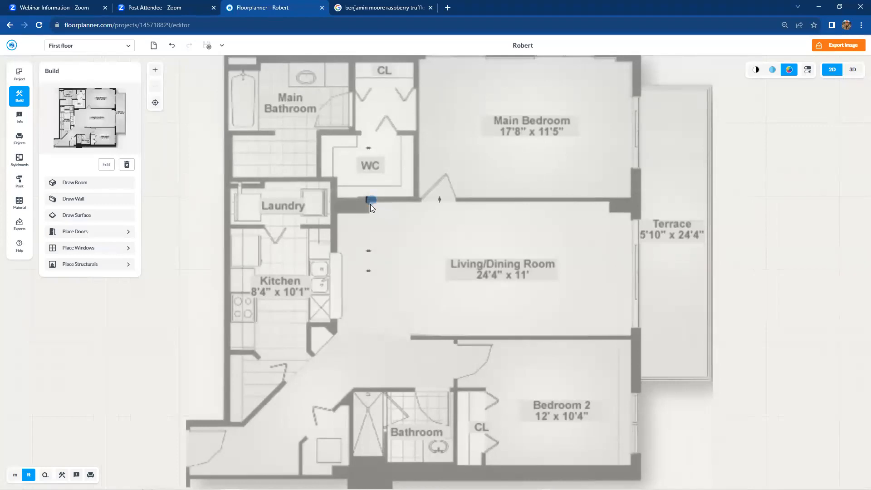
- Select the tiny stray room beside the Living/Dining Room's upper-left column and delete it
{"action": "left_click", "coordinate": [370, 200]}
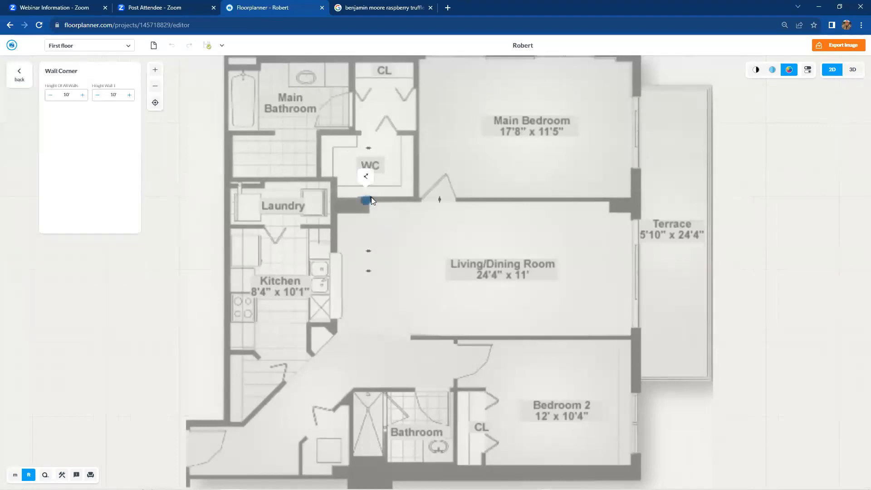
{"action": "left_click", "coordinate": [347, 168]}
{"action": "left_click_drag", "start_coordinate": [343, 166], "coordinate": [383, 186]}
{"action": "left_click", "coordinate": [437, 231]}
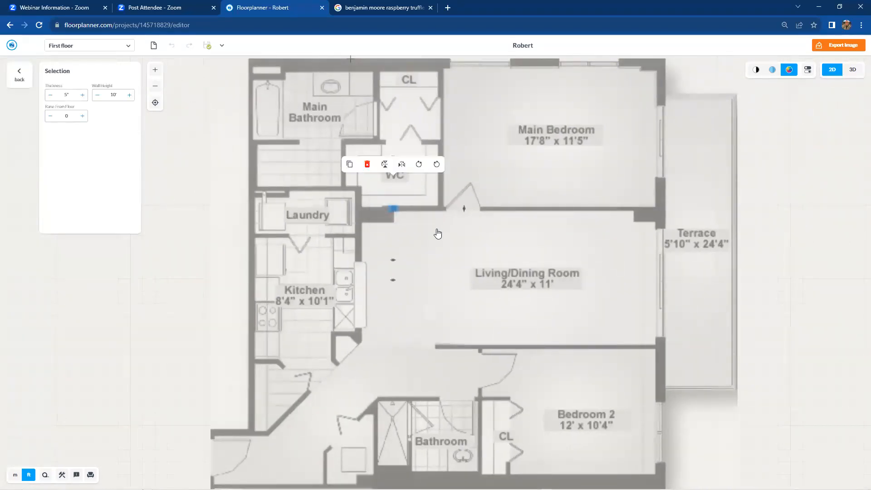
{"action": "key", "text": "Escape"}
- Draw a room over the Living/Dining Room on the backdrop, about 21'5" by 11'1" inside, with 5" walls
{"action": "left_click", "coordinate": [101, 184]}
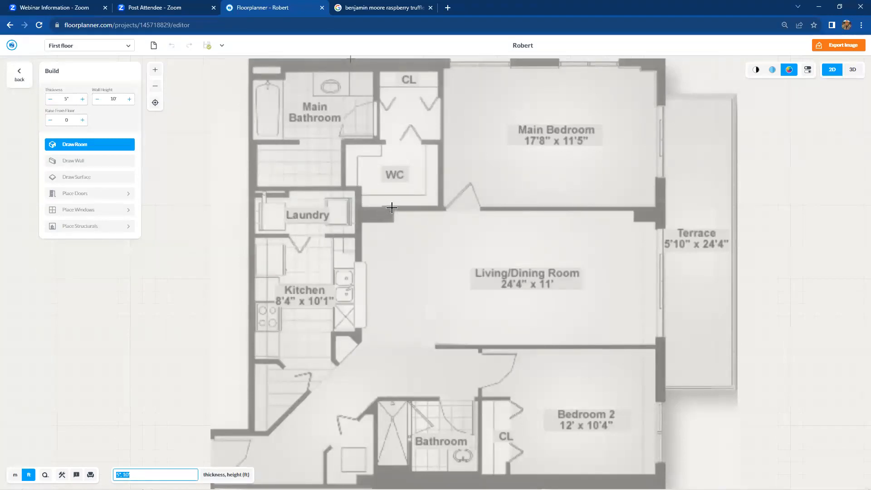
{"action": "mouse_move", "coordinate": [391, 208]}
{"action": "left_mouse_down"}
{"action": "mouse_move", "coordinate": [521, 259]}
{"action": "mouse_move", "coordinate": [683, 370]}
{"action": "left_mouse_up"}
{"action": "scroll", "coordinate": [684, 370], "scroll_direction": "up", "scroll_amount": 5}
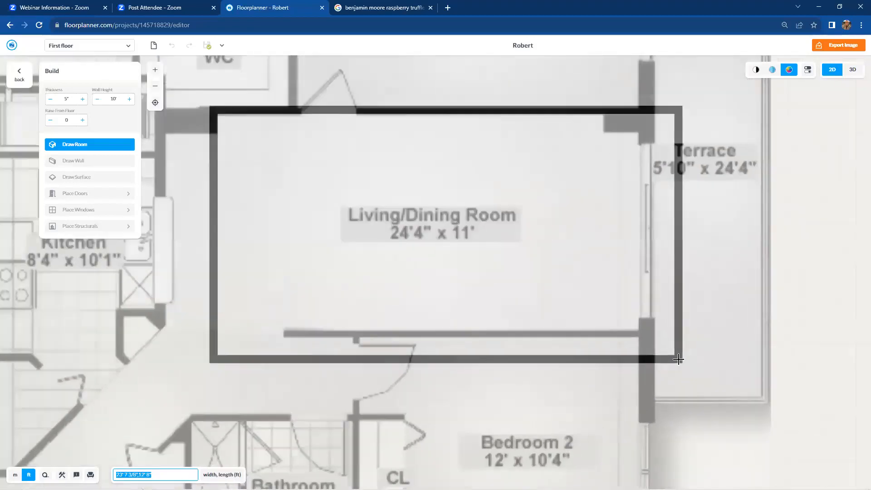
{"action": "left_click_drag", "start_coordinate": [649, 340], "coordinate": [640, 335]}
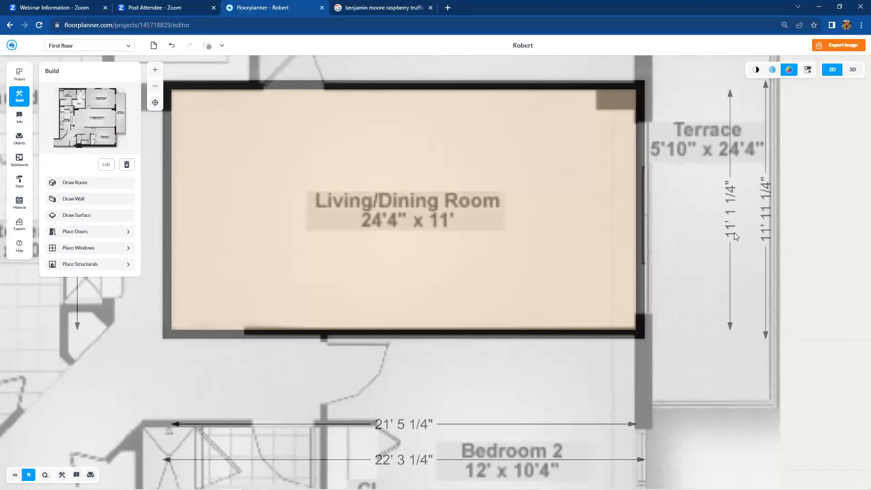
- Set the Living/Dining Room's inside depth to 11'
{"action": "scroll", "coordinate": [733, 215], "scroll_direction": "down", "scroll_amount": 2}
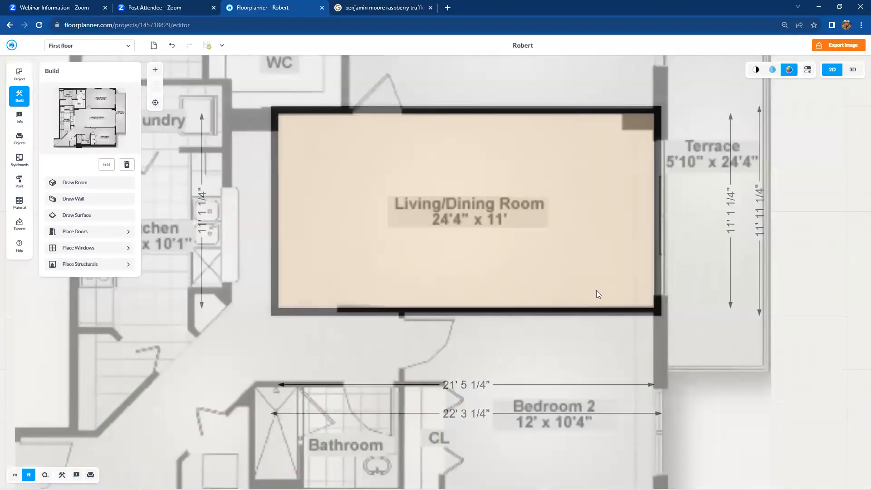
{"action": "left_click", "coordinate": [733, 228]}
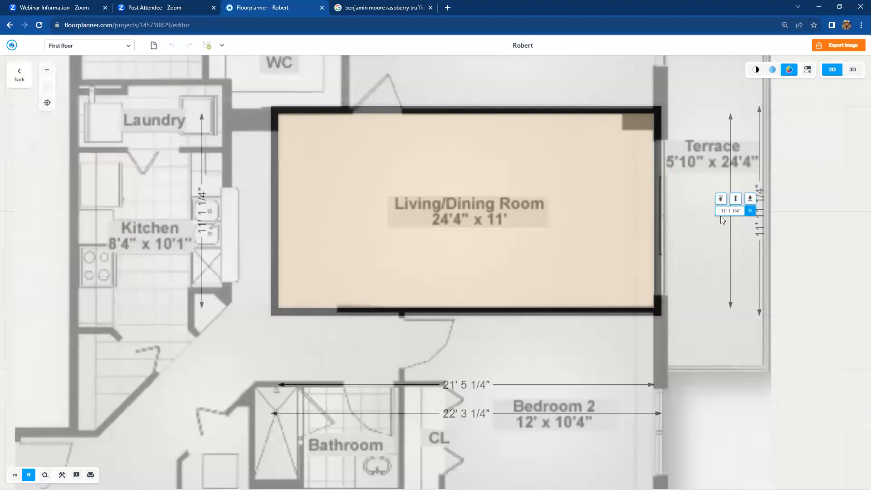
{"action": "left_click_drag", "start_coordinate": [717, 210], "coordinate": [741, 211]}
{"action": "type", "text": "11"}
{"action": "left_click", "coordinate": [751, 205]}
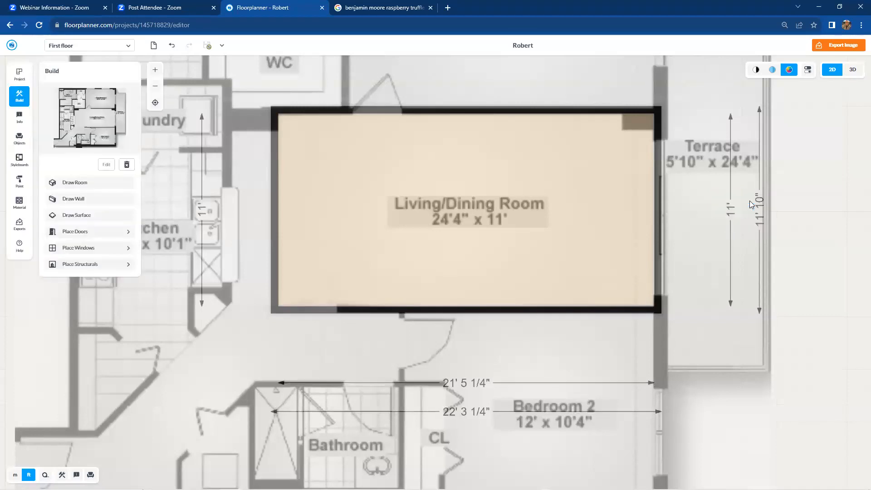
- Trace connected 5" walls from the Living/Dining Room's upper-left corner along the kitchen and diagonal to the entry's outer corner
{"action": "scroll", "coordinate": [712, 268], "scroll_direction": "down", "scroll_amount": 2}
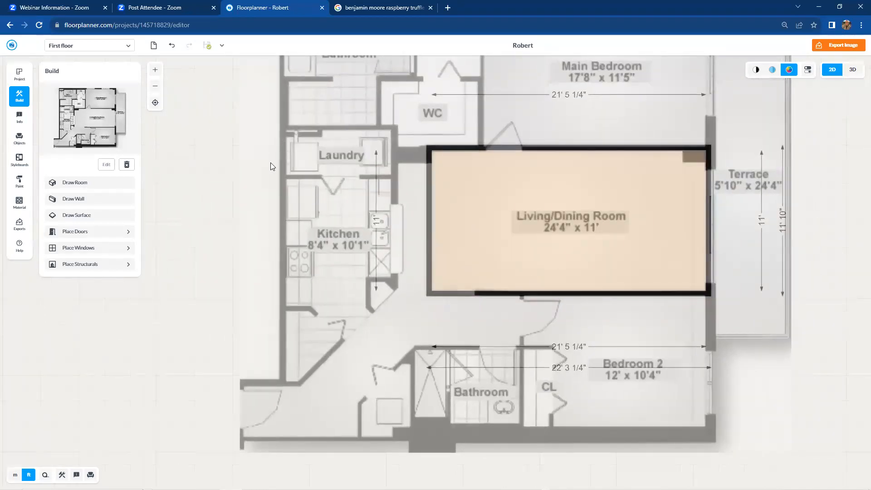
{"action": "left_click", "coordinate": [81, 185]}
{"action": "left_click", "coordinate": [83, 200]}
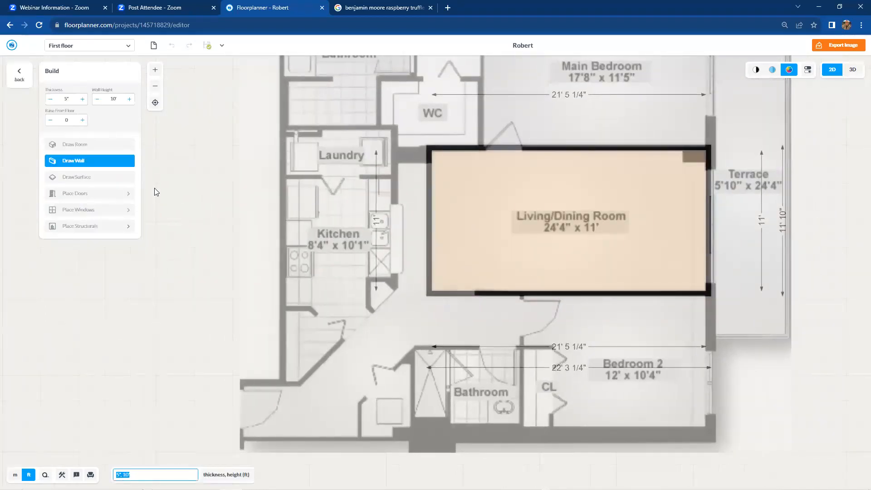
{"action": "left_click", "coordinate": [424, 159]}
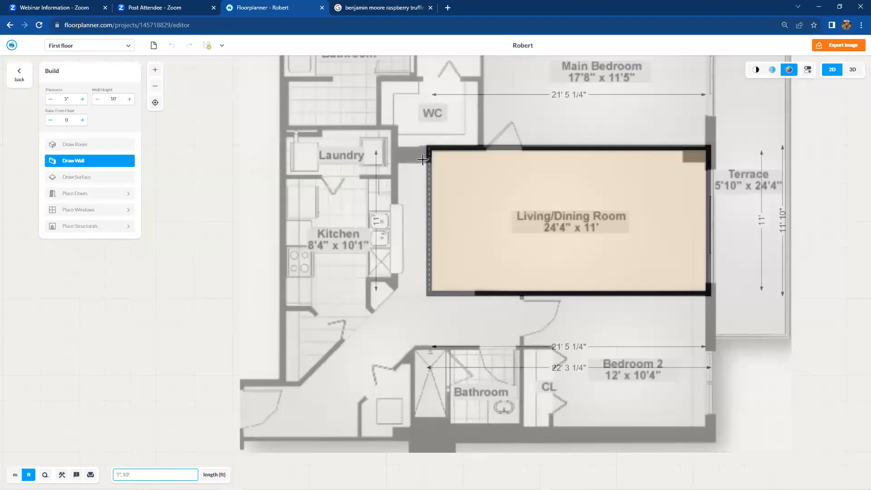
{"action": "left_click", "coordinate": [393, 159]}
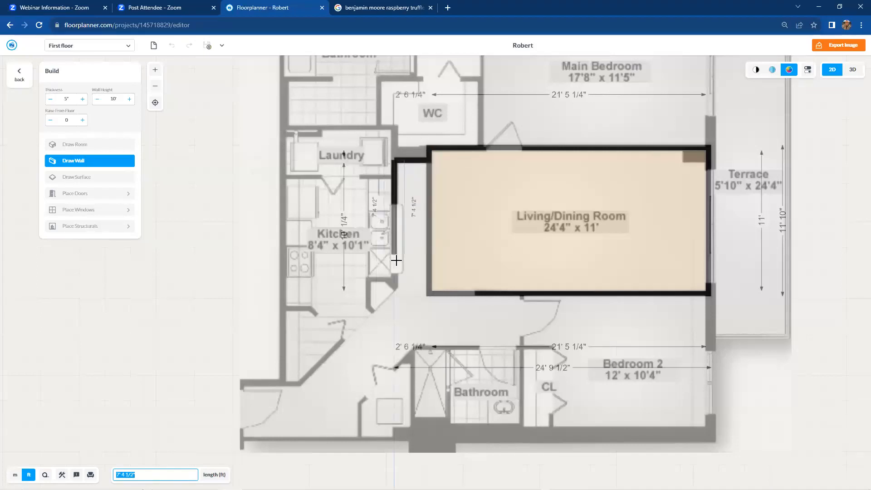
{"action": "left_click", "coordinate": [395, 287]}
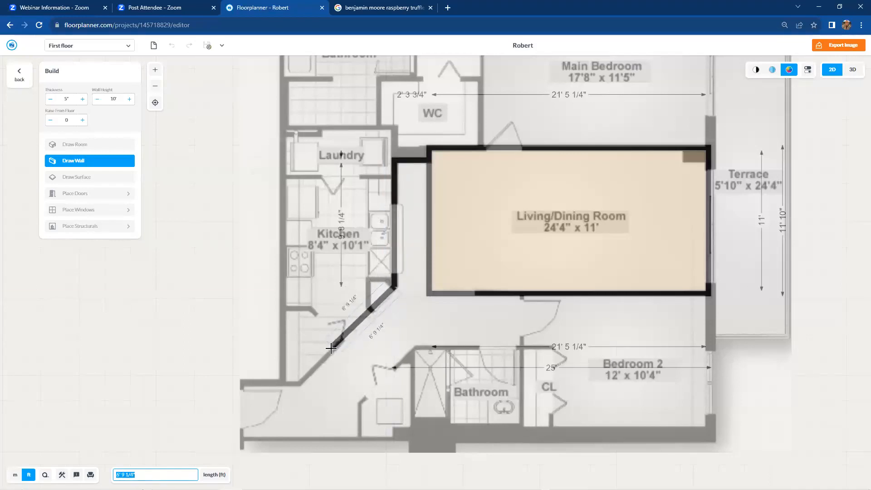
{"action": "left_click", "coordinate": [300, 384]}
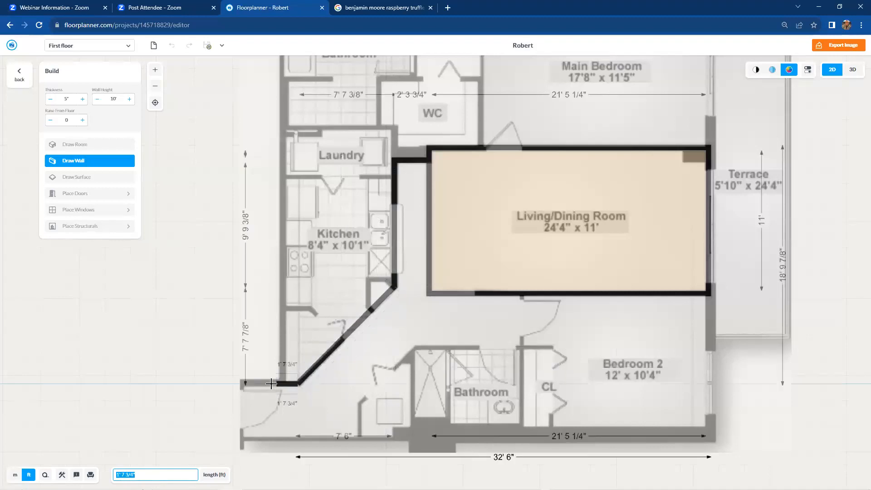
{"action": "left_click", "coordinate": [241, 385]}
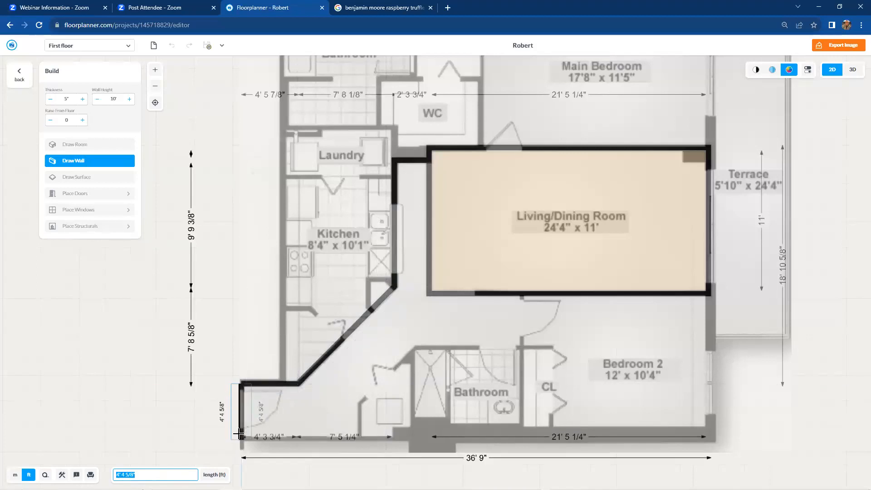
- Continue the walls around the entry, closet, diagonal and bathroom, closing the hallway at the Living/Dining Room's lower wall
{"action": "left_click", "coordinate": [238, 434]}
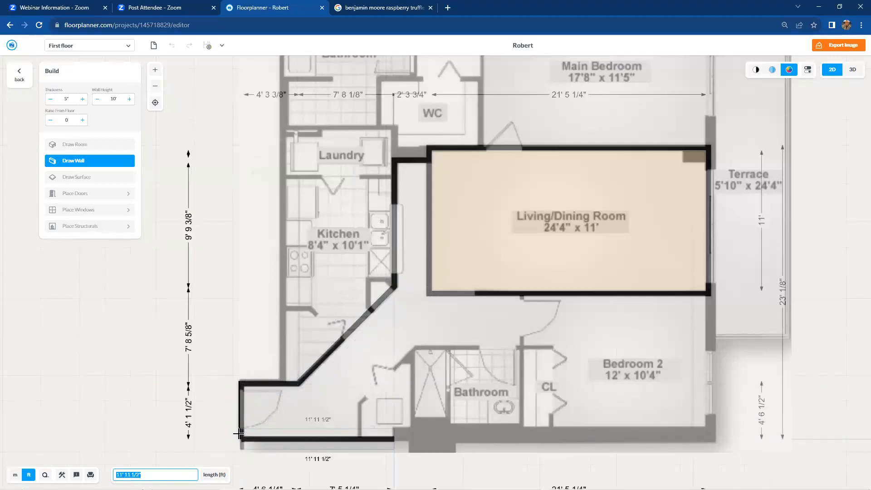
{"action": "left_click", "coordinate": [361, 439]}
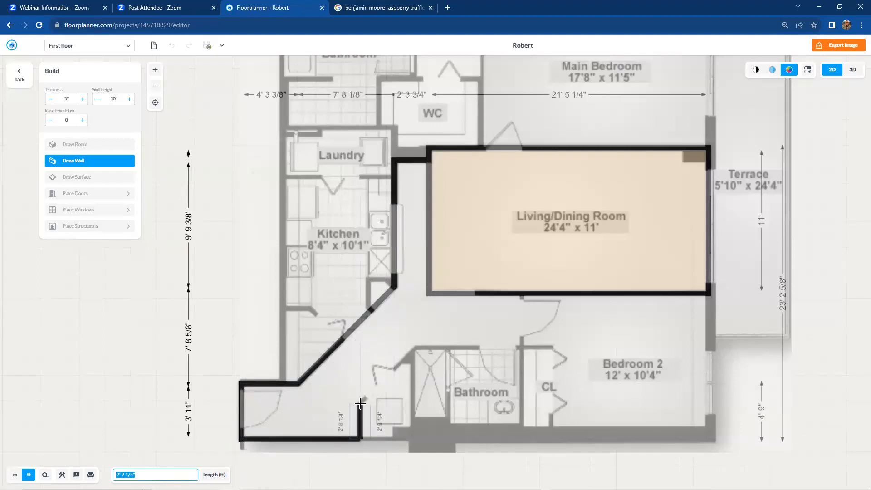
{"action": "left_click", "coordinate": [361, 402]}
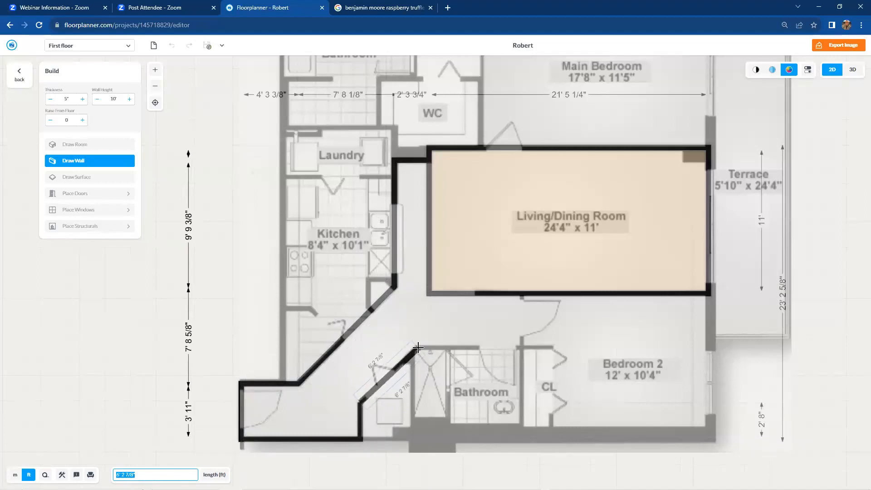
{"action": "left_click", "coordinate": [416, 348]}
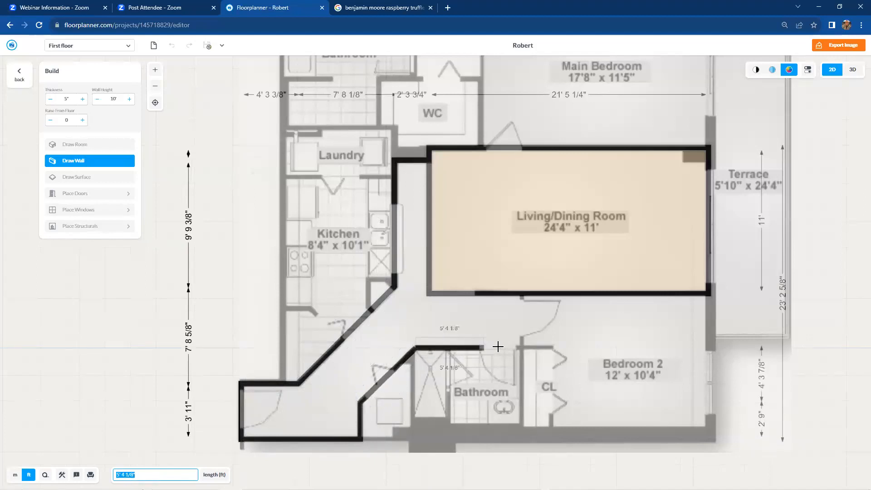
{"action": "left_click", "coordinate": [520, 348]}
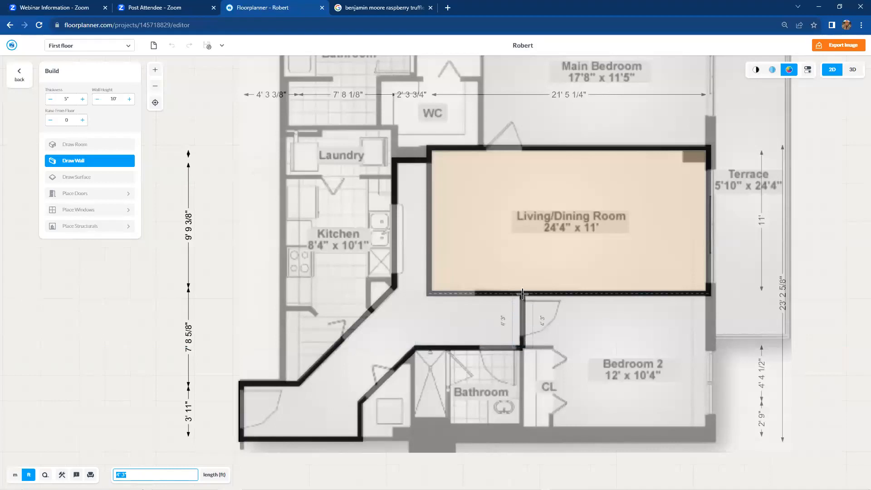
{"action": "left_click", "coordinate": [522, 294]}
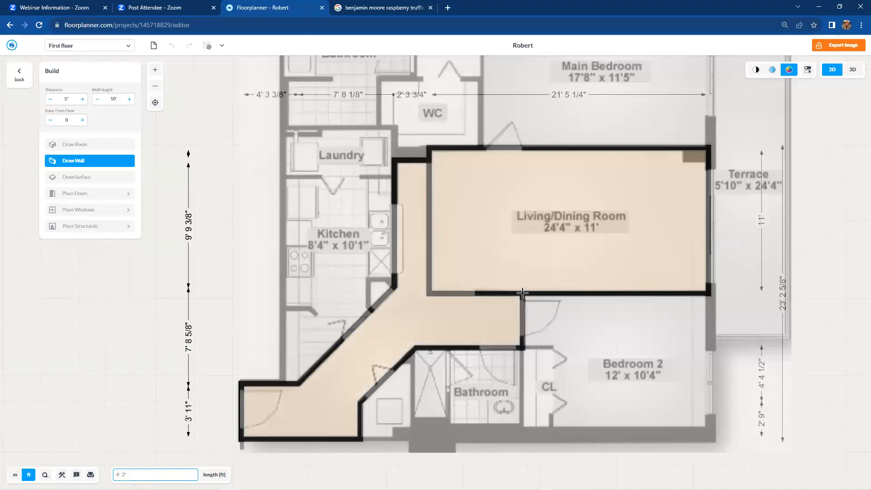
{"action": "key", "text": "Escape"}
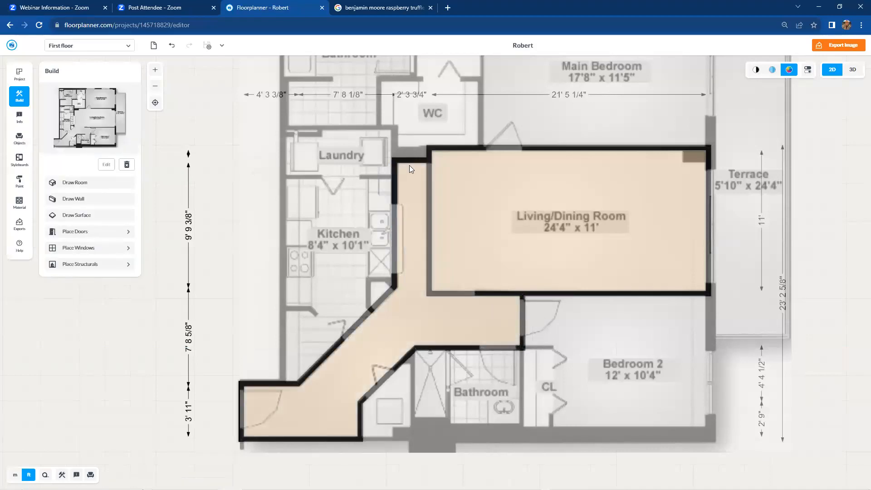
- Delete the wall separating the hallway from the Living/Dining Room and shorten the left end of the room's lower wall
{"action": "scroll", "coordinate": [401, 268], "scroll_direction": "up", "scroll_amount": 1}
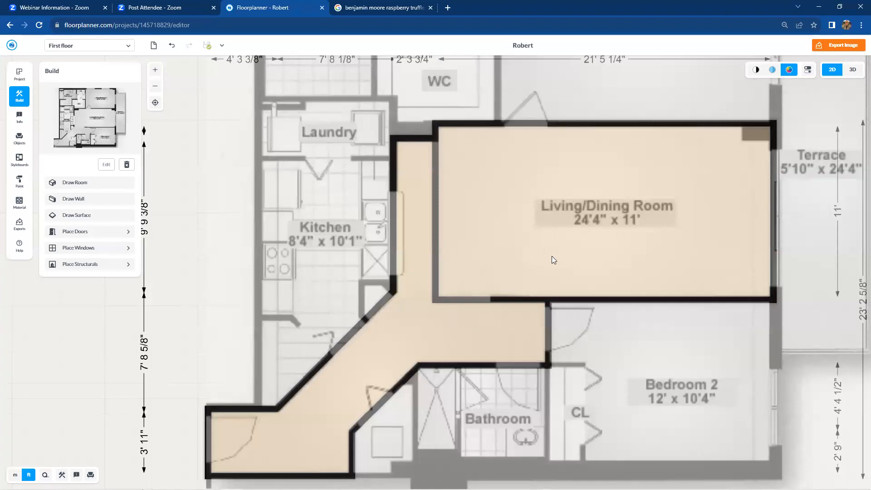
{"action": "scroll", "coordinate": [539, 242], "scroll_direction": "down", "scroll_amount": 2}
{"action": "scroll", "coordinate": [536, 239], "scroll_direction": "up", "scroll_amount": 2}
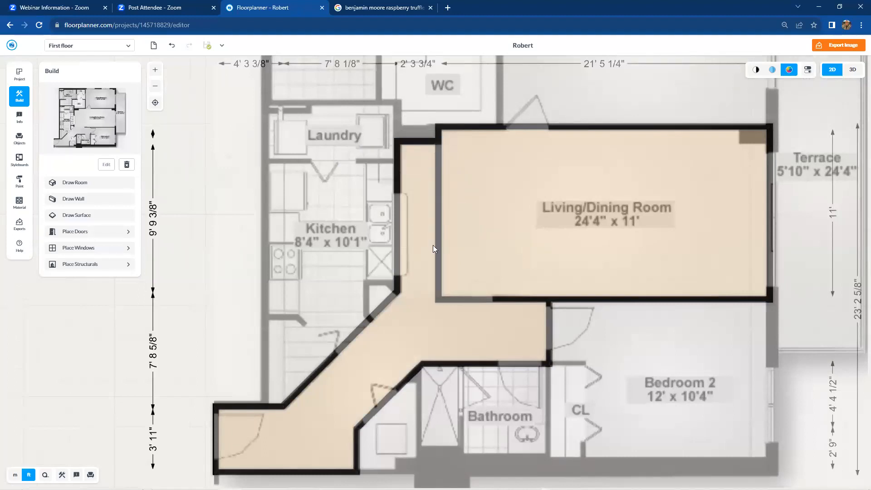
{"action": "left_click", "coordinate": [439, 204]}
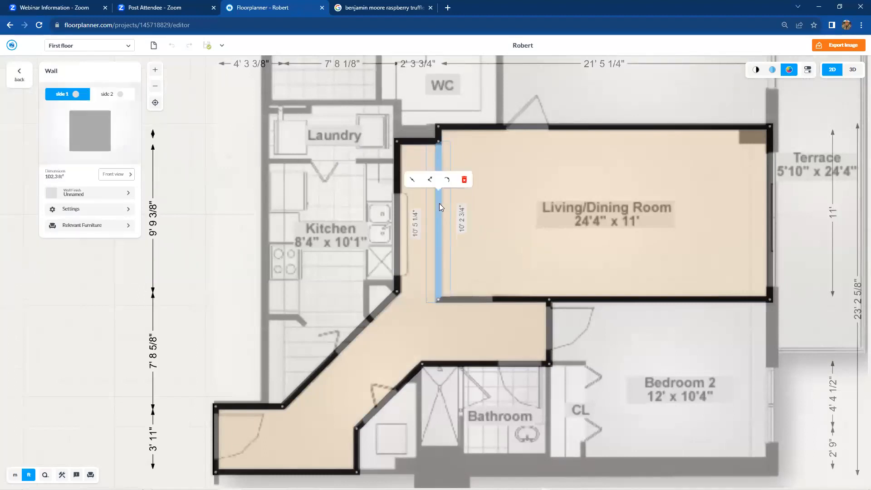
{"action": "left_click", "coordinate": [465, 181]}
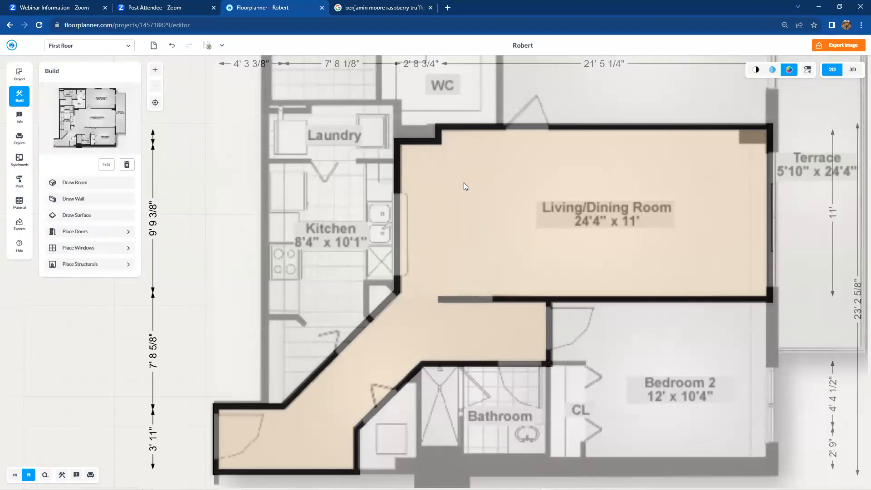
{"action": "left_click", "coordinate": [471, 301]}
{"action": "left_click_drag", "start_coordinate": [439, 298], "coordinate": [495, 300]}
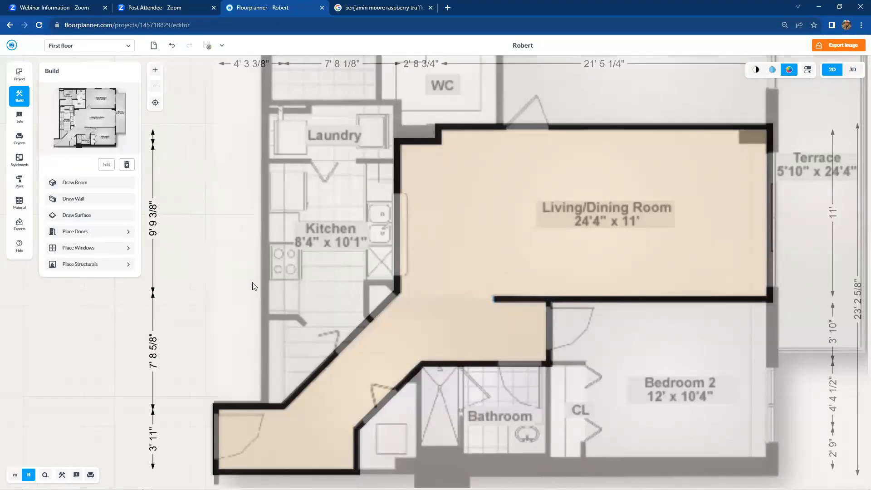
- Inspect the traced space in 3D from the dollhouse and first-person cameras, and return to the 2D plan
{"action": "scroll", "coordinate": [255, 280], "scroll_direction": "down", "scroll_amount": 2}
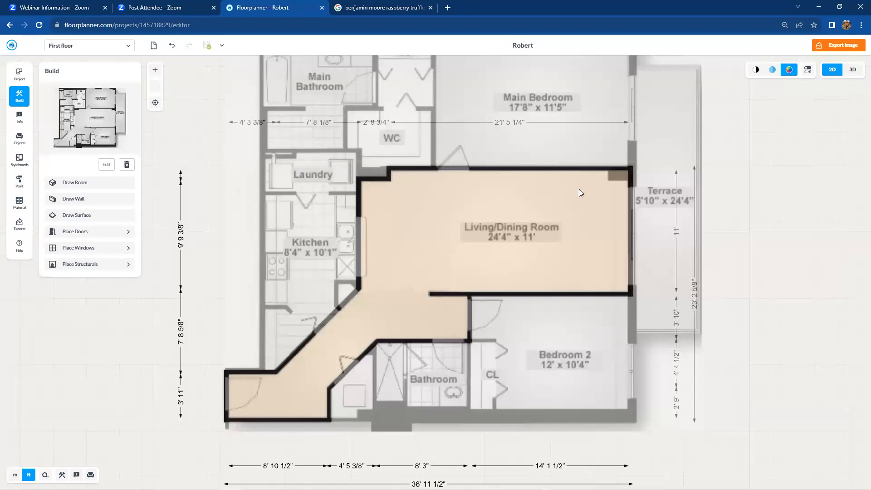
{"action": "left_click_drag", "start_coordinate": [761, 219], "coordinate": [793, 217]}
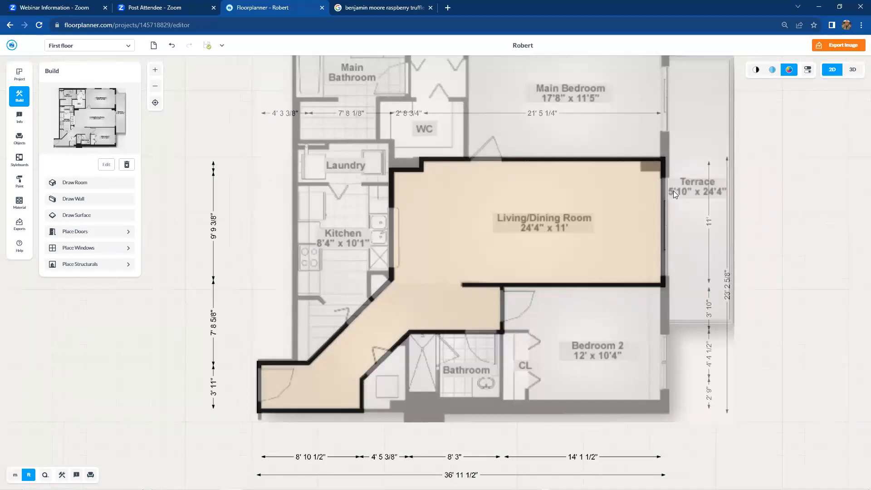
{"action": "scroll", "coordinate": [674, 194], "scroll_direction": "down", "scroll_amount": 3}
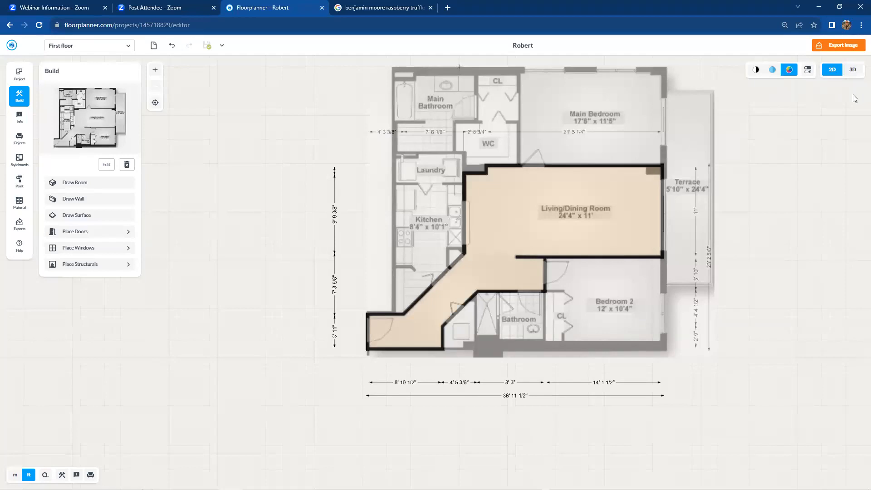
{"action": "left_click_drag", "start_coordinate": [750, 203], "coordinate": [794, 140]}
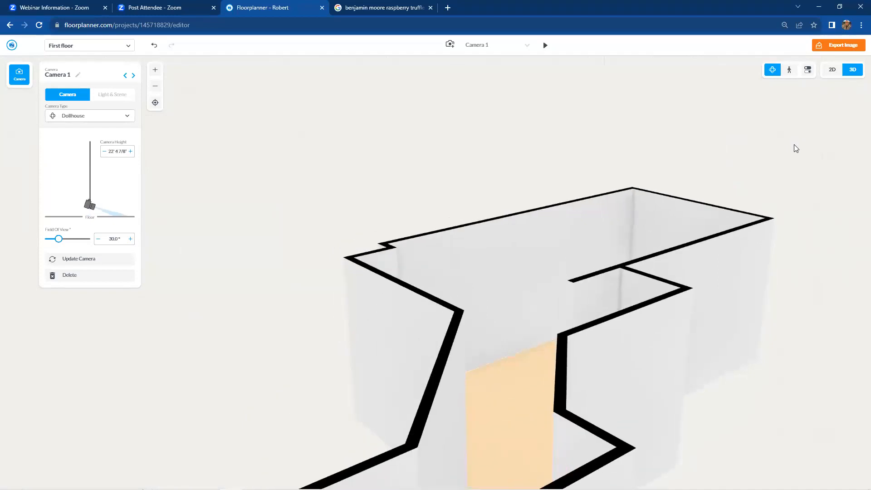
{"action": "left_click", "coordinate": [789, 71]}
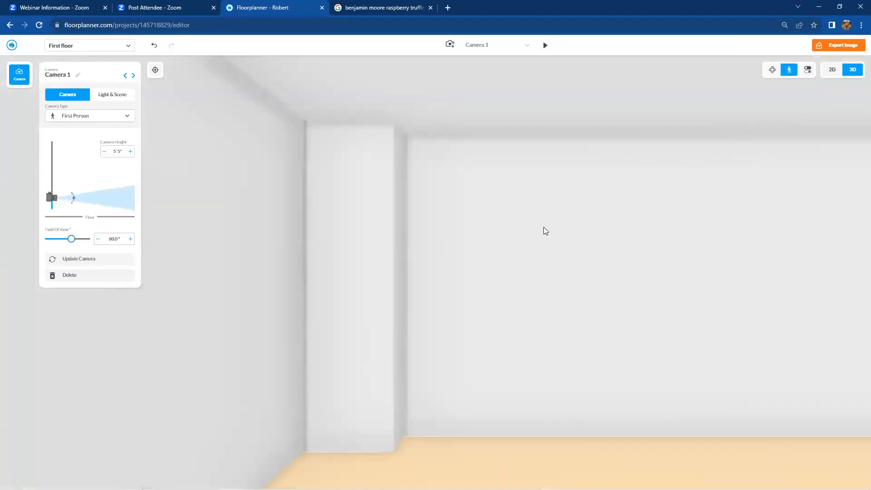
{"action": "left_click_drag", "start_coordinate": [543, 227], "coordinate": [580, 249]}
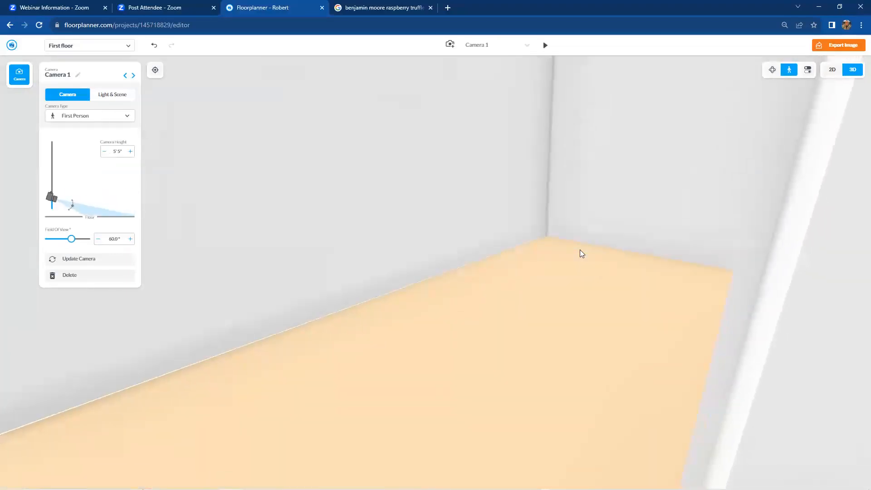
{"action": "left_click", "coordinate": [831, 71]}
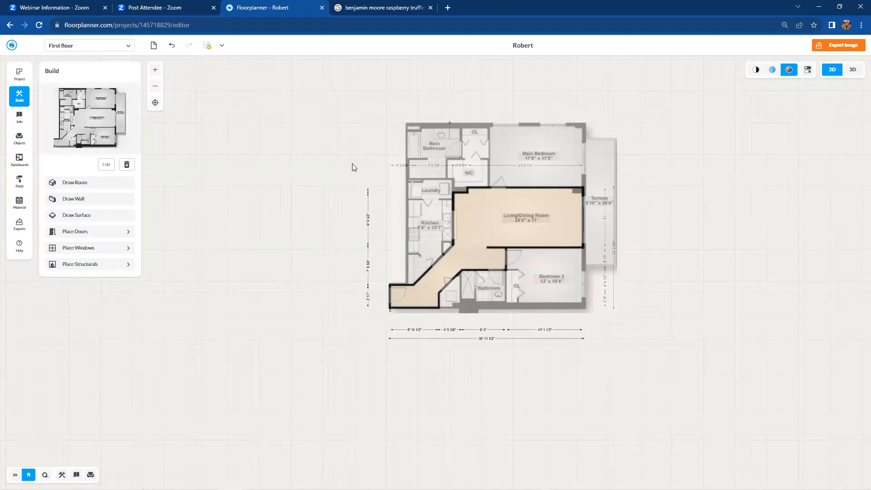
- Delete all the traced walls and rooms together, and remove the uploaded floor plan backdrop
{"action": "left_click_drag", "start_coordinate": [342, 155], "coordinate": [644, 336]}
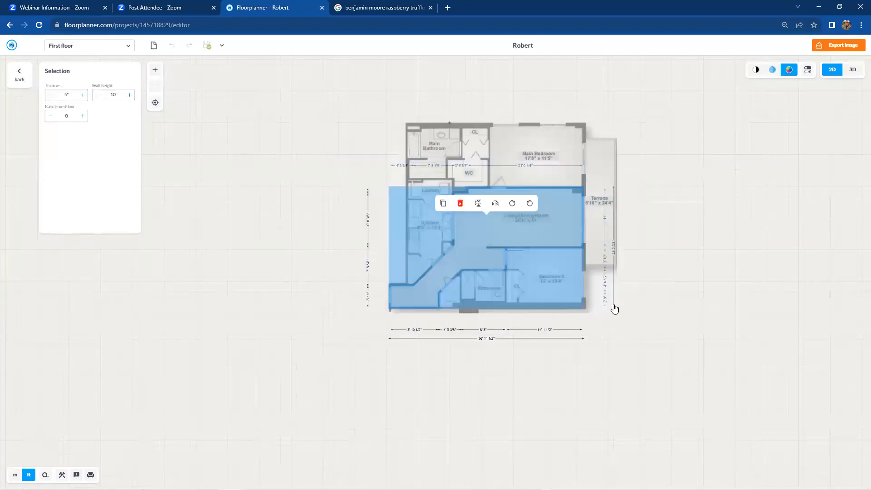
{"action": "left_click", "coordinate": [460, 203]}
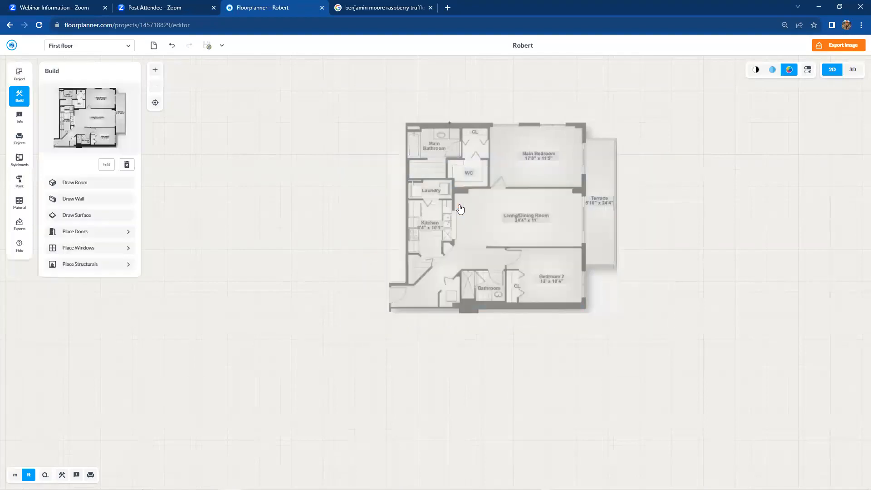
{"action": "left_click", "coordinate": [127, 166]}
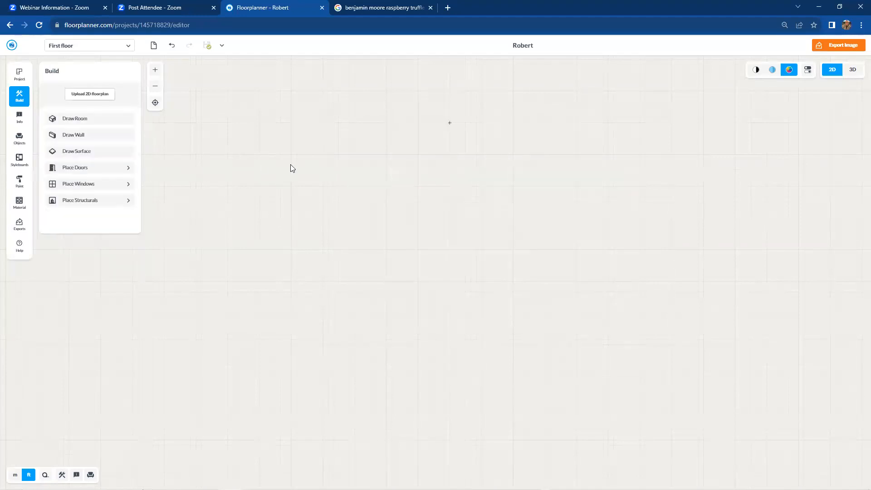
- Draw a 20' by 20' square room on the empty plan with 5" thick, 10' high walls
{"action": "left_click", "coordinate": [99, 118]}
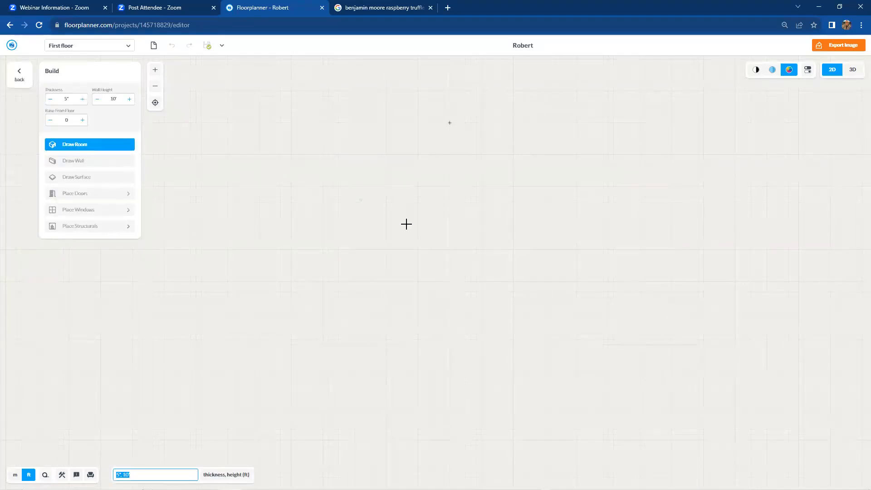
{"action": "left_click_drag", "start_coordinate": [389, 177], "coordinate": [551, 316]}
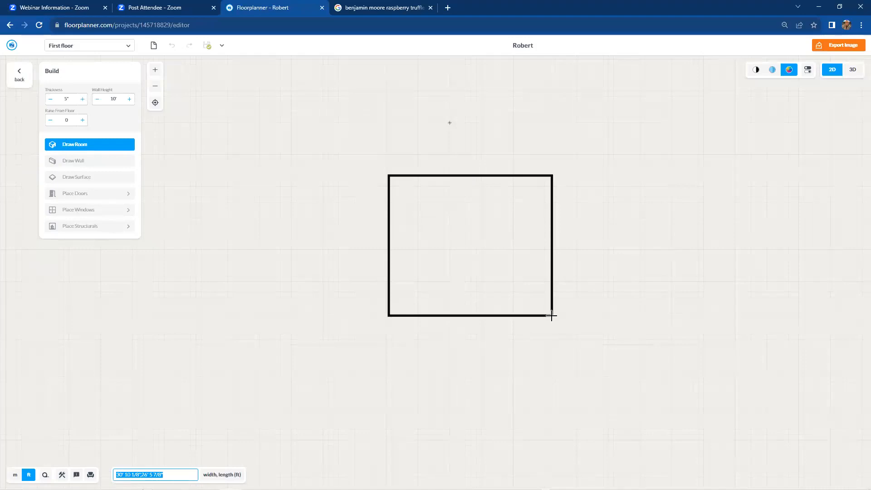
{"action": "type", "text": "7"}
{"action": "key", "text": "Return"}
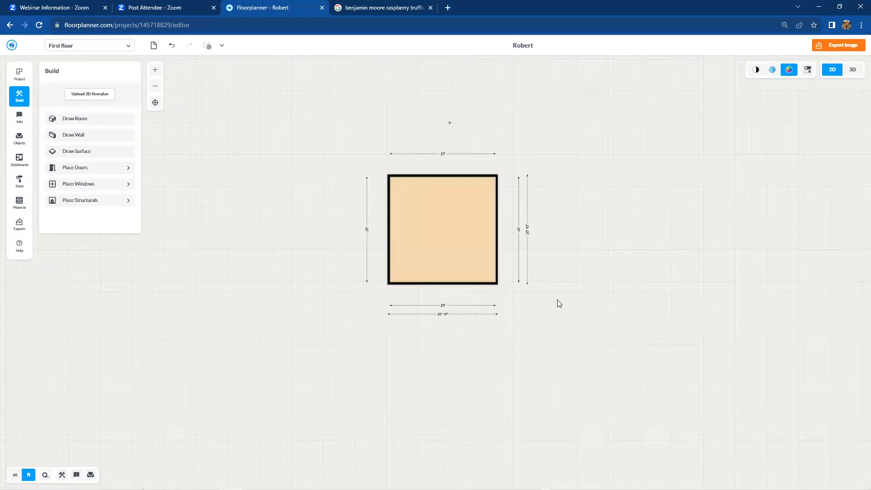
{"action": "scroll", "coordinate": [444, 223], "scroll_direction": "up", "scroll_amount": 4}
{"action": "left_click_drag", "start_coordinate": [557, 248], "coordinate": [594, 256]}
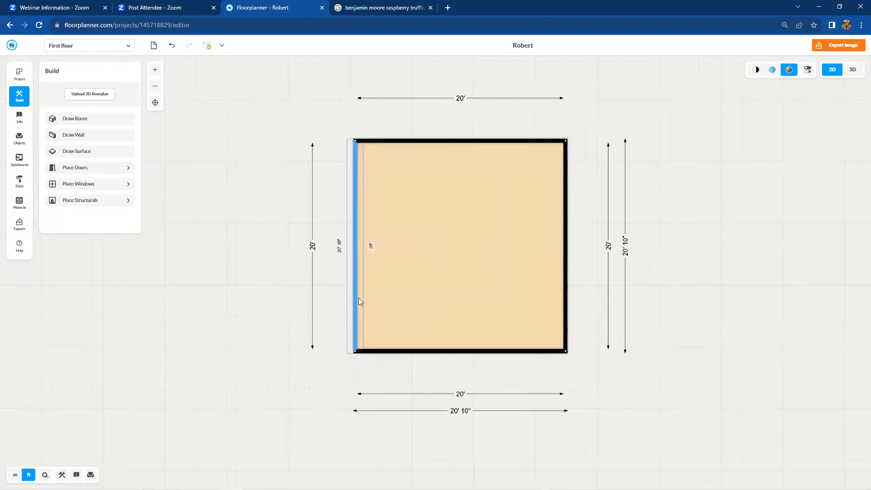
- Split the room's left wall and move the split point to its middle, giving two 10' segments
{"action": "left_click", "coordinate": [568, 248]}
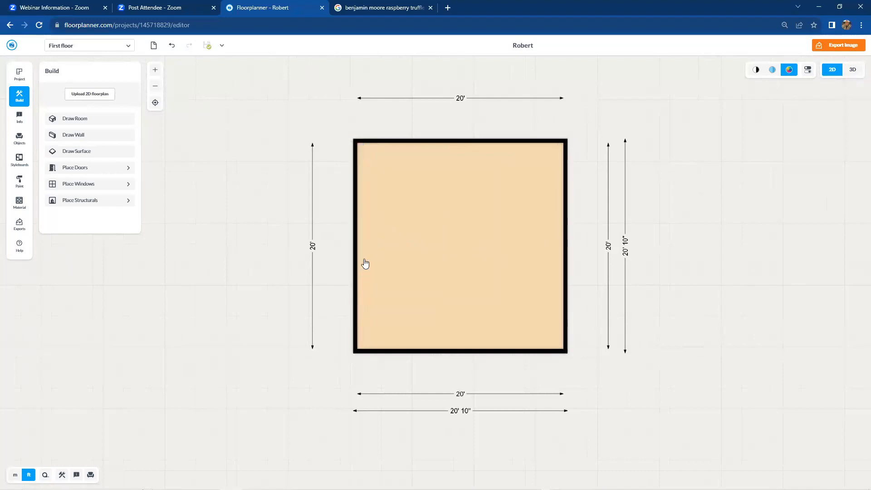
{"action": "left_click", "coordinate": [356, 245]}
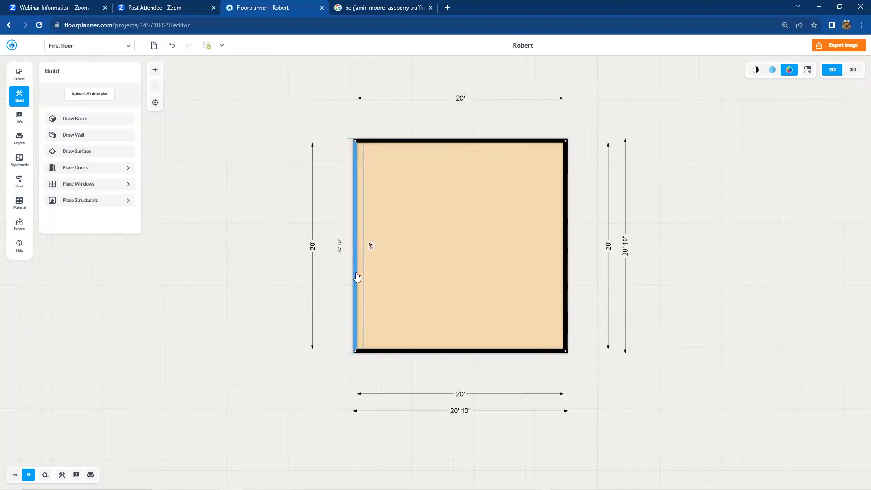
{"action": "scroll", "coordinate": [356, 279], "scroll_direction": "up", "scroll_amount": 2}
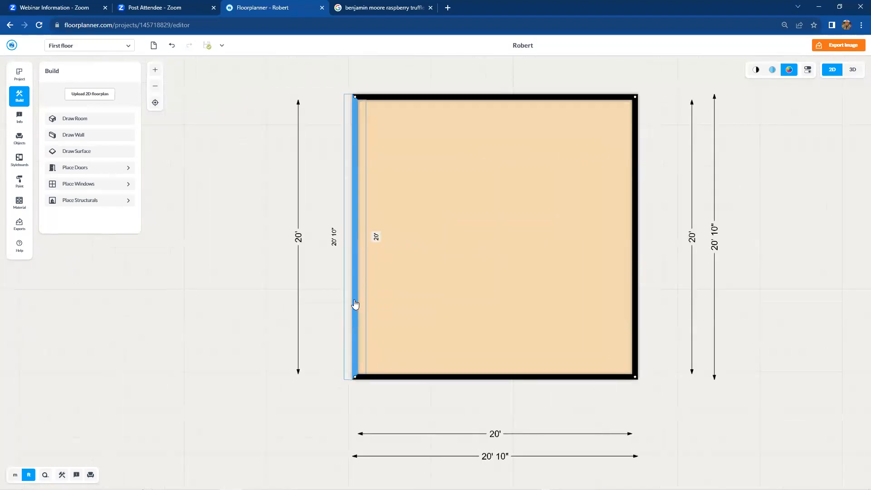
{"action": "left_click", "coordinate": [355, 304]}
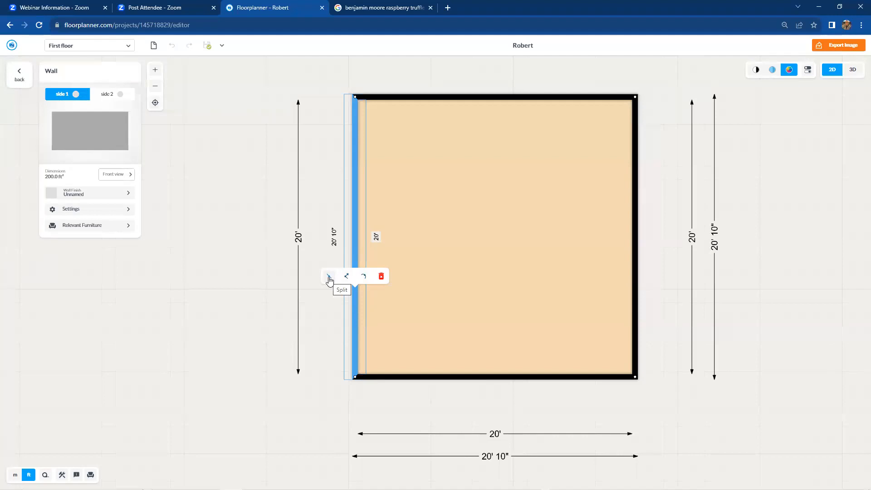
{"action": "left_click", "coordinate": [329, 277]}
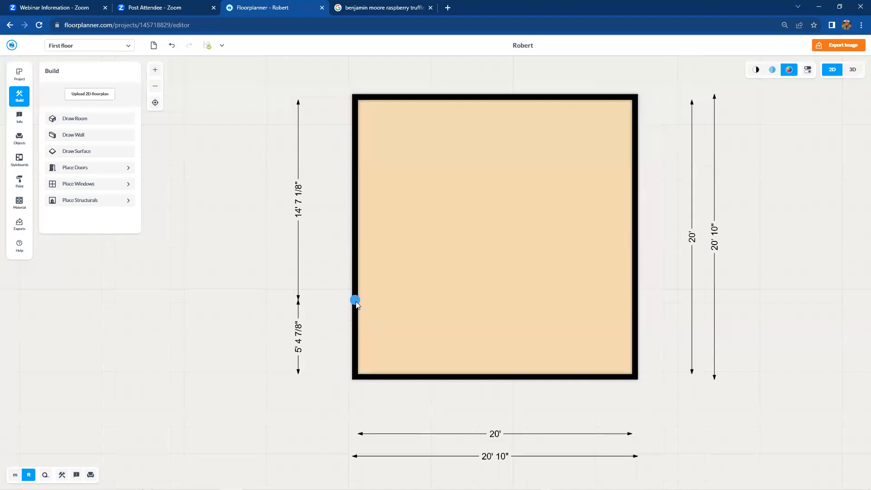
{"action": "left_click_drag", "start_coordinate": [356, 302], "coordinate": [357, 244]}
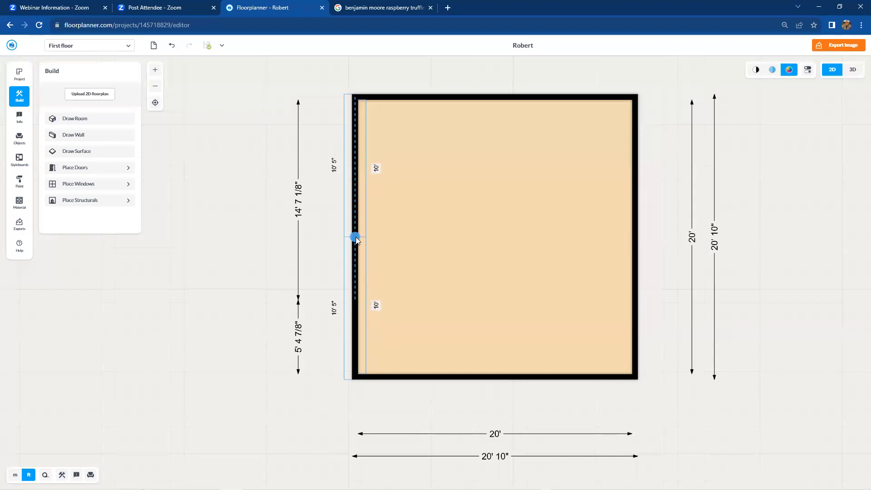
{"action": "left_click_drag", "start_coordinate": [356, 237], "coordinate": [356, 237]}
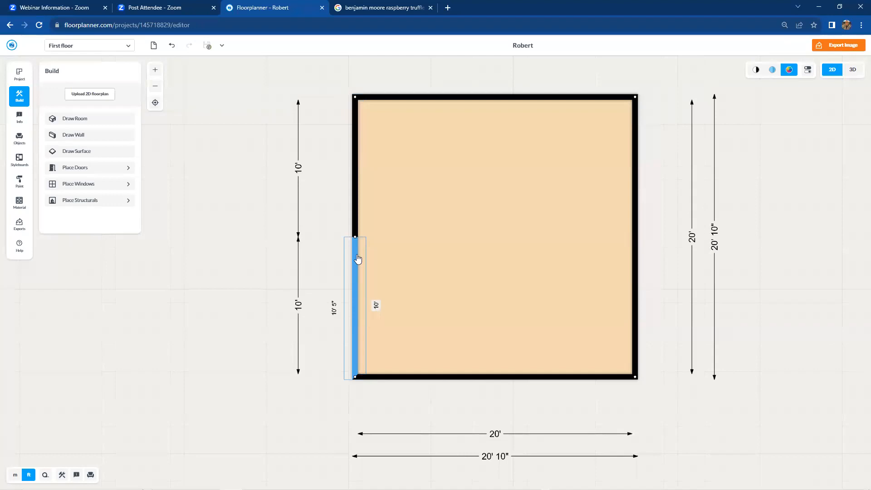
- Split the room's right wall and move the split point to its middle, giving two 10' segments
{"action": "left_click", "coordinate": [636, 174]}
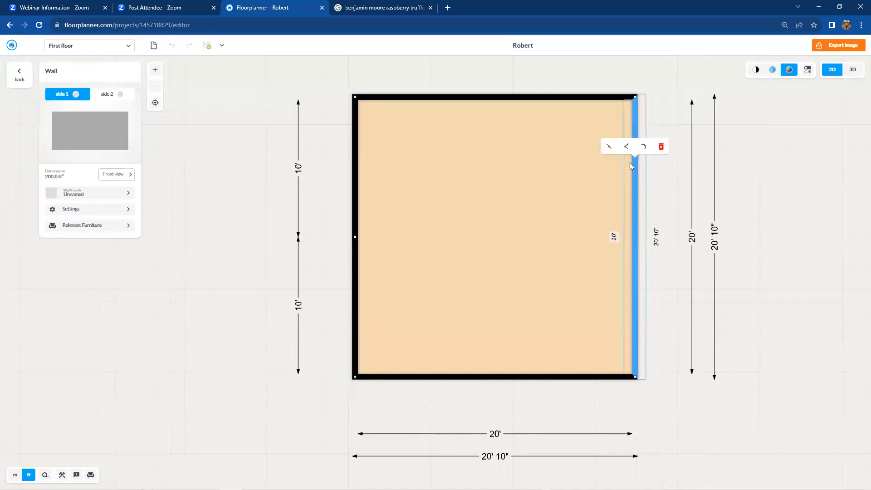
{"action": "left_click", "coordinate": [610, 147]}
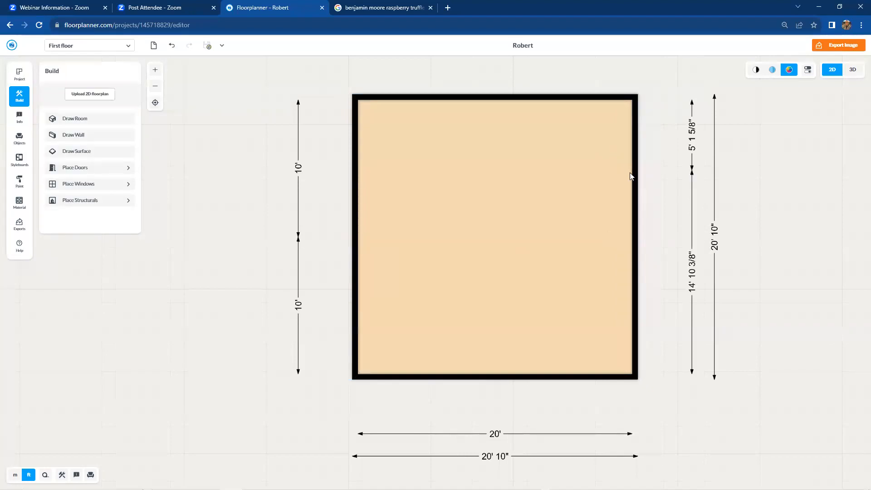
{"action": "left_click_drag", "start_coordinate": [635, 171], "coordinate": [638, 236]}
{"action": "left_click", "coordinate": [635, 248]}
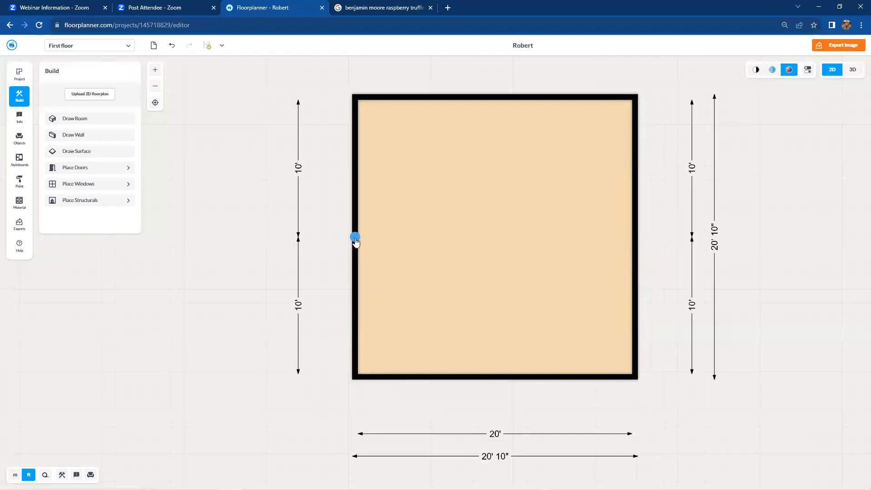
- Set the height of all walls at the left wall's midpoint corner to 14'
{"action": "left_click", "coordinate": [355, 237]}
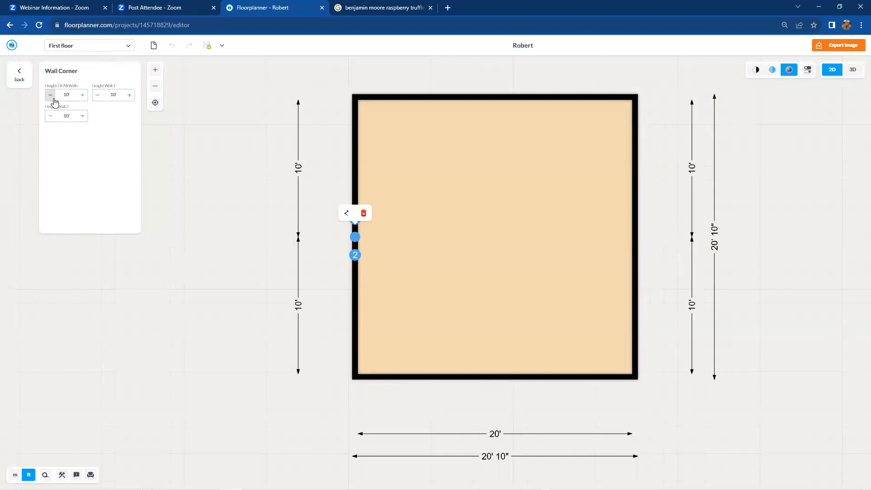
{"action": "left_click", "coordinate": [63, 97]}
{"action": "key", "text": "Return"}
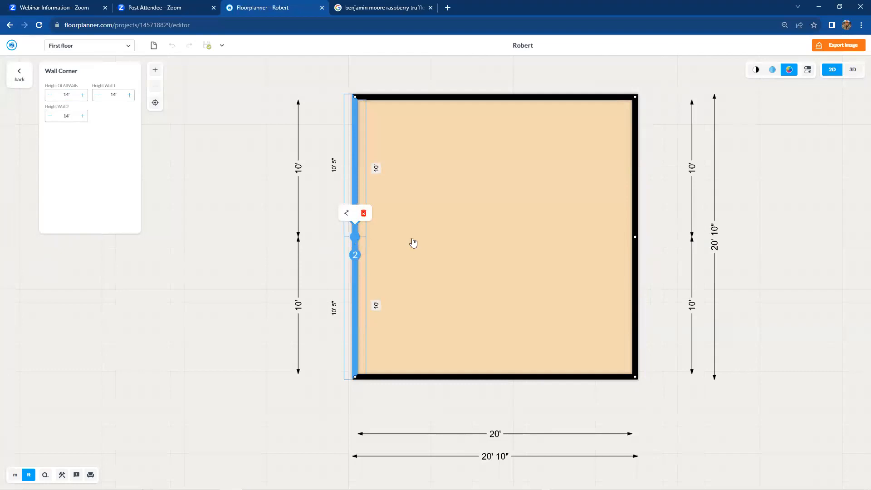
- Set the heights of wall 1 and wall 2 at the right wall's midpoint corner to 14'
{"action": "left_click", "coordinate": [634, 239]}
{"action": "left_click", "coordinate": [635, 241]}
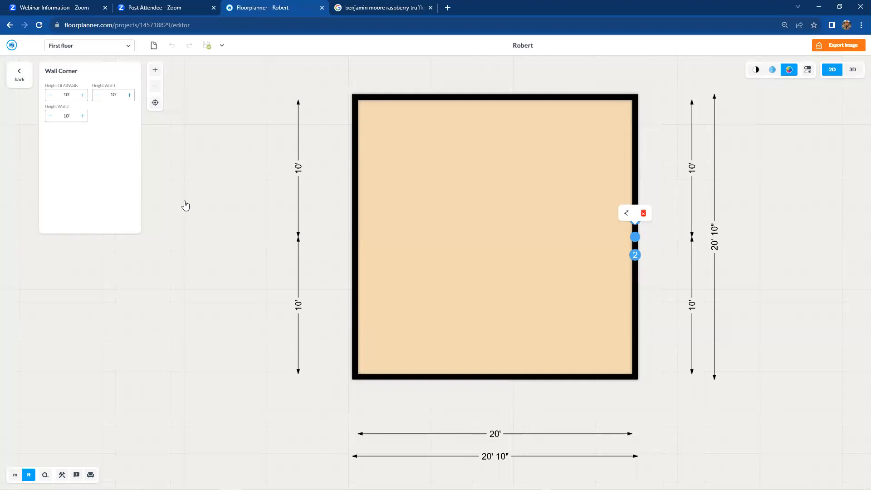
{"action": "left_click", "coordinate": [63, 116]}
{"action": "type", "text": "14"}
{"action": "left_click", "coordinate": [109, 101]}
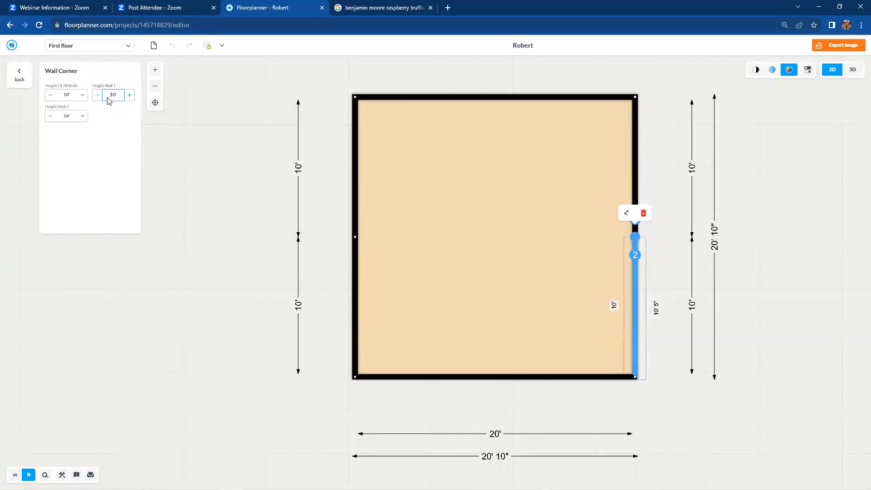
{"action": "left_click_drag", "start_coordinate": [108, 96], "coordinate": [118, 96]}
{"action": "left_click", "coordinate": [117, 103]}
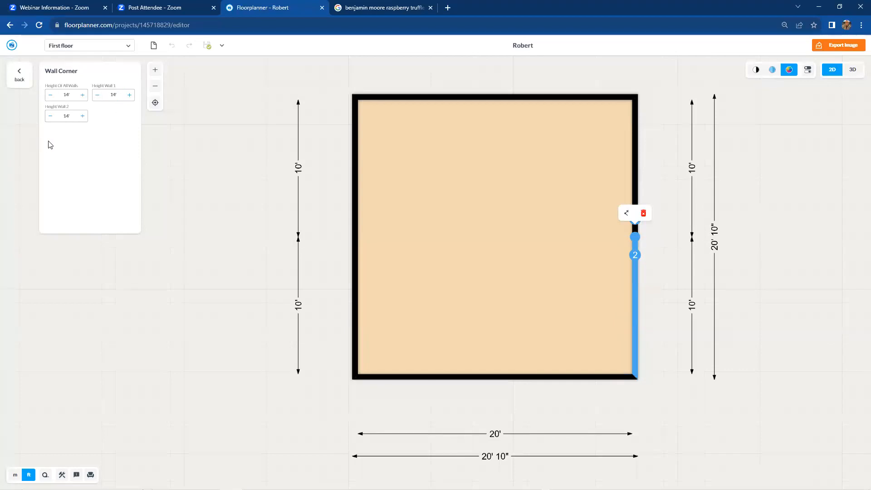
{"action": "left_click", "coordinate": [674, 203]}
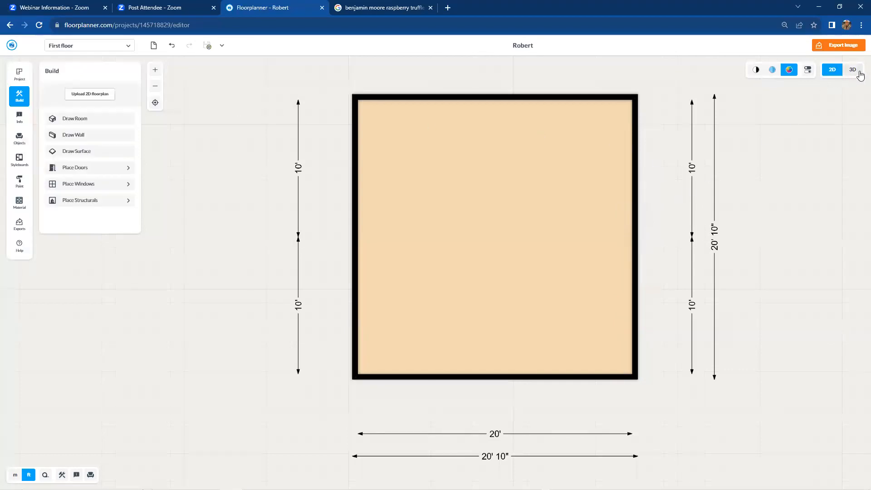
- Inspect the peaked side walls in 3D from several dollhouse angles, and return to the 2D plan
{"action": "left_click", "coordinate": [859, 73]}
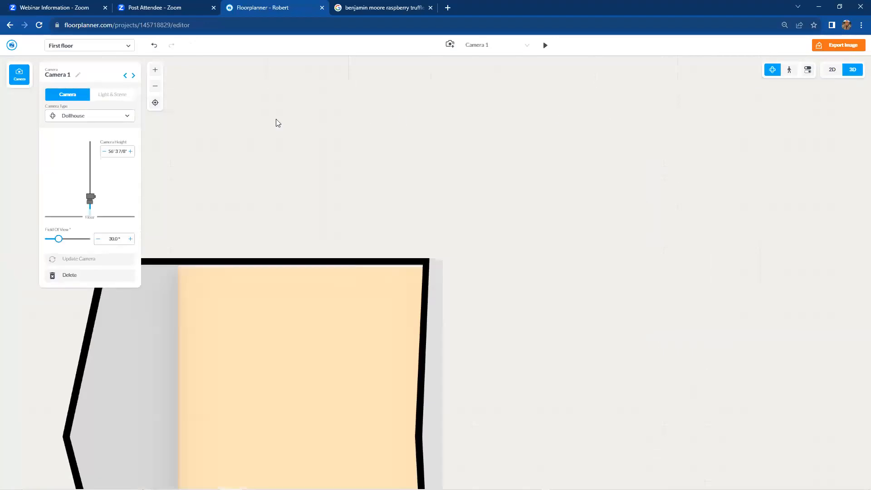
{"action": "left_click", "coordinate": [155, 102]}
{"action": "left_click_drag", "start_coordinate": [585, 263], "coordinate": [567, 237]}
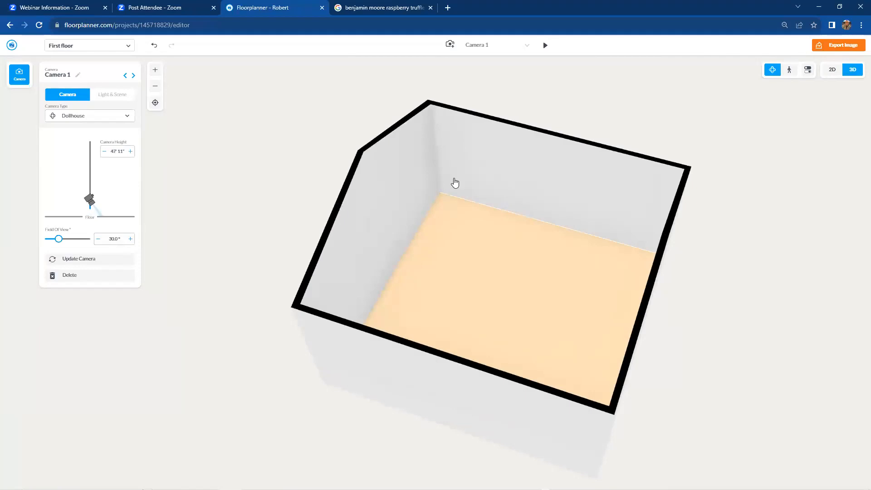
{"action": "left_click_drag", "start_coordinate": [507, 313], "coordinate": [529, 284]}
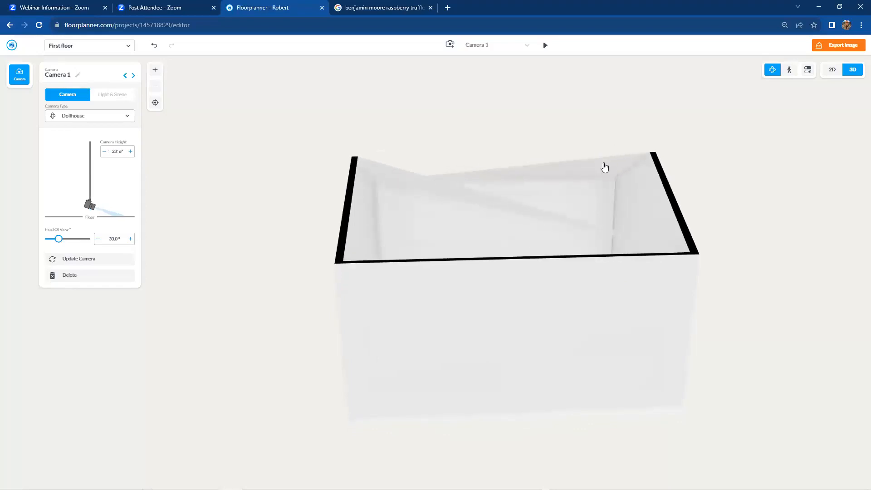
{"action": "mouse_move", "coordinate": [675, 229]}
{"action": "left_mouse_down"}
{"action": "mouse_move", "coordinate": [657, 233]}
{"action": "mouse_move", "coordinate": [685, 231]}
{"action": "mouse_move", "coordinate": [676, 219]}
{"action": "mouse_move", "coordinate": [630, 228]}
{"action": "mouse_move", "coordinate": [666, 220]}
{"action": "mouse_move", "coordinate": [679, 227]}
{"action": "mouse_move", "coordinate": [671, 227]}
{"action": "left_mouse_up"}
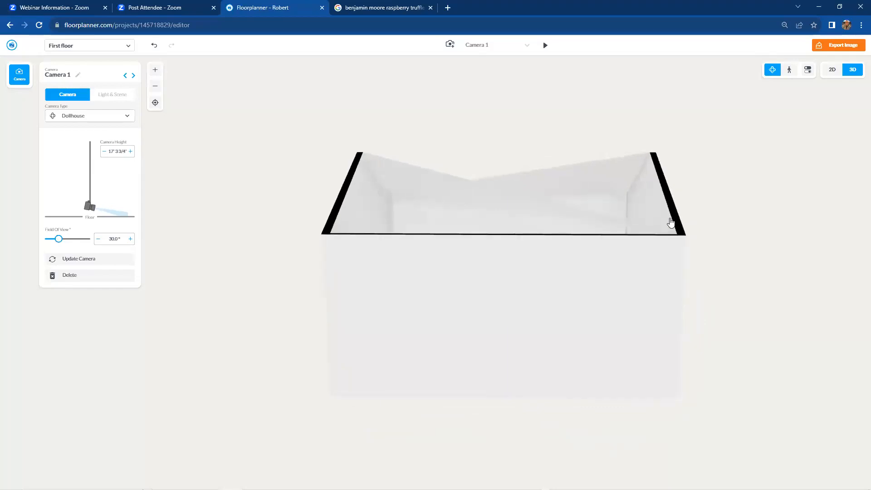
{"action": "left_click", "coordinate": [833, 69]}
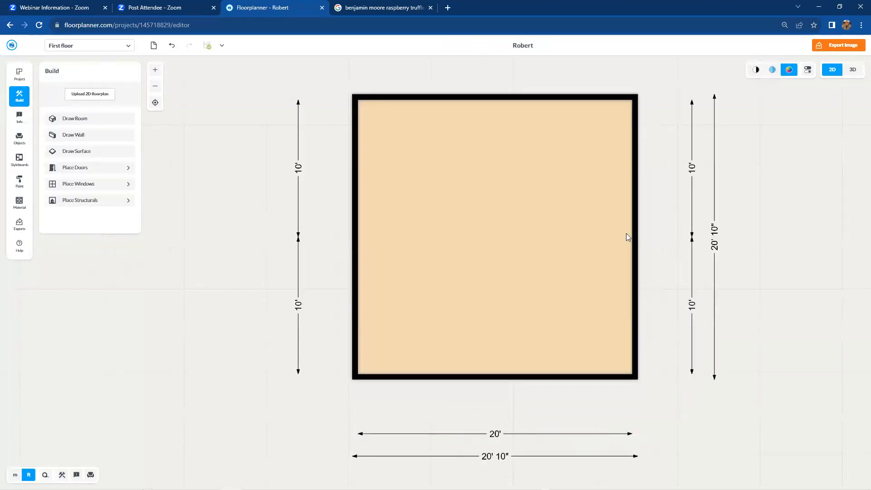
- Draw a horizontal wall across the room between the midpoint corners of the left and right walls
{"action": "left_click", "coordinate": [91, 143]}
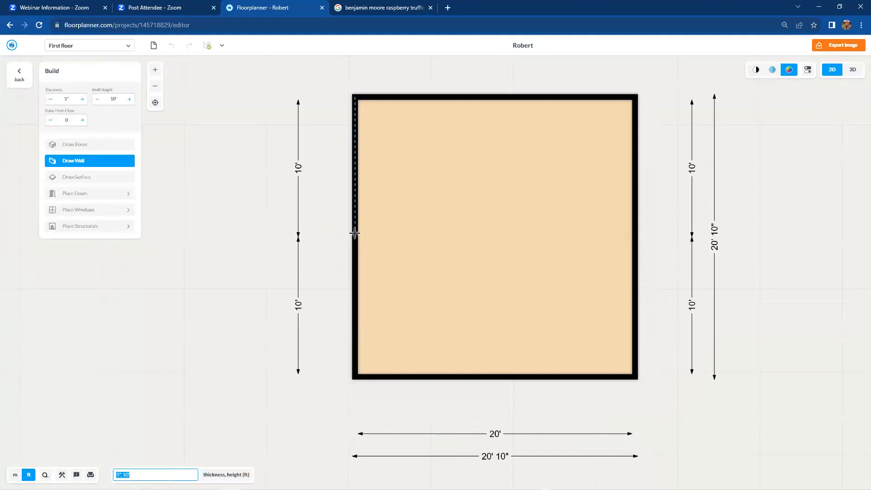
{"action": "left_click", "coordinate": [355, 233]}
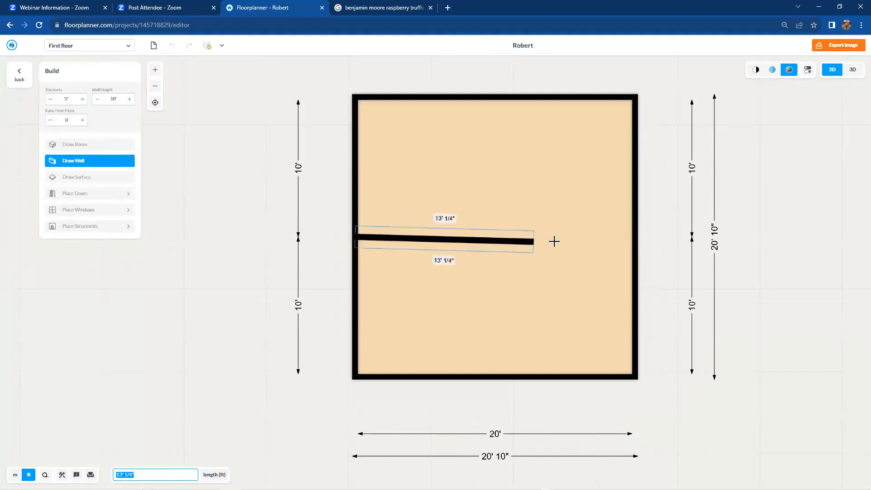
{"action": "left_click", "coordinate": [637, 237]}
{"action": "key", "text": "Escape"}
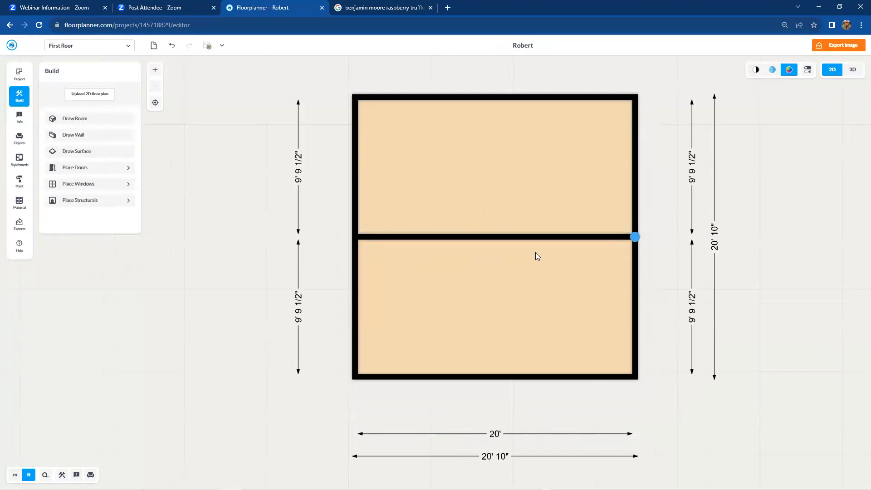
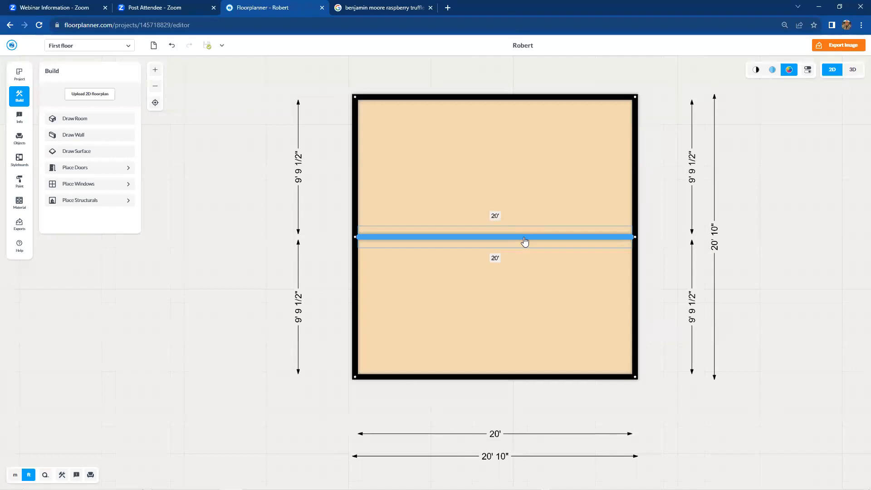
- Set the thickness of the dividing wall across the room's middle to 0
{"action": "left_click", "coordinate": [526, 242]}
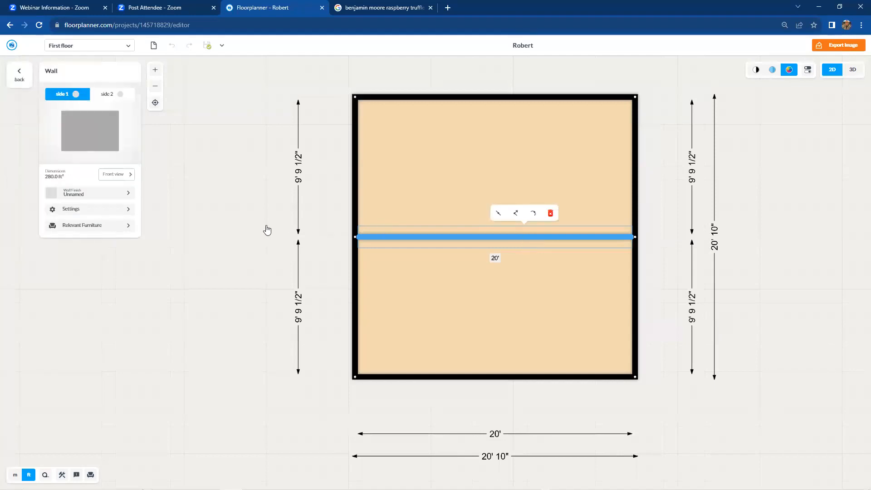
{"action": "left_click", "coordinate": [91, 210]}
{"action": "left_click", "coordinate": [61, 145]}
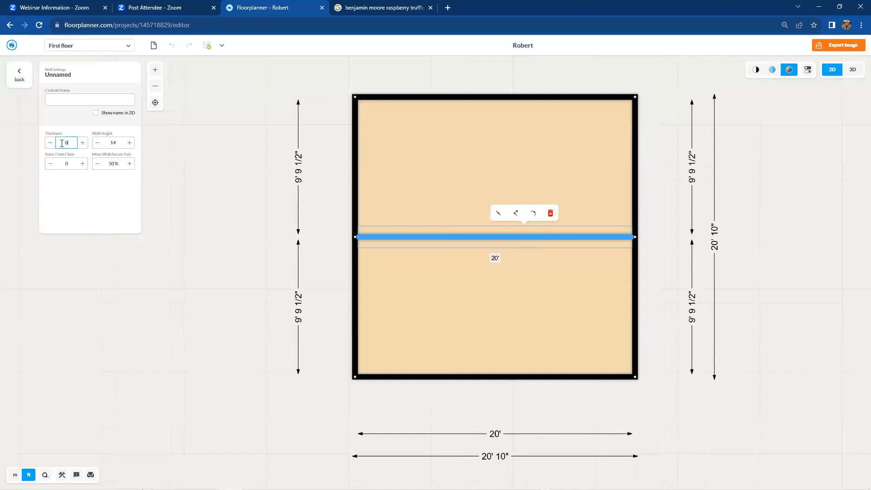
{"action": "left_click", "coordinate": [200, 181]}
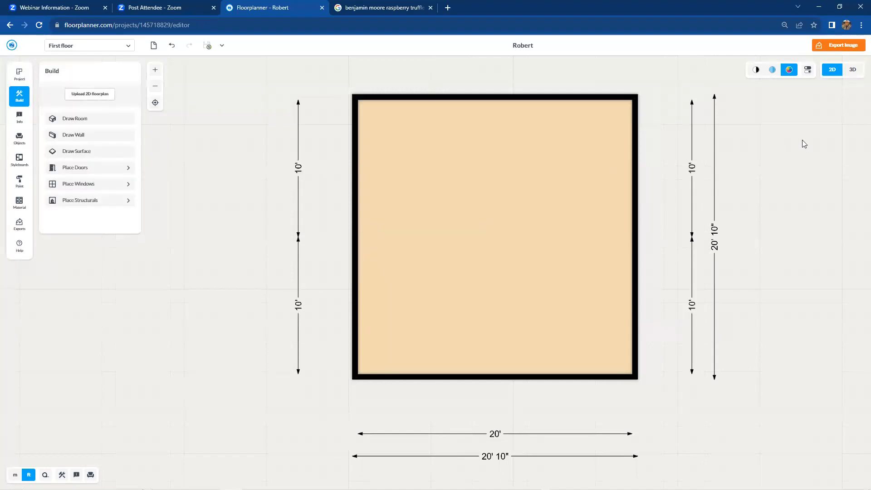
- Inspect the room in 3D from the dollhouse camera and from the first-person camera inside
{"action": "left_click", "coordinate": [853, 70]}
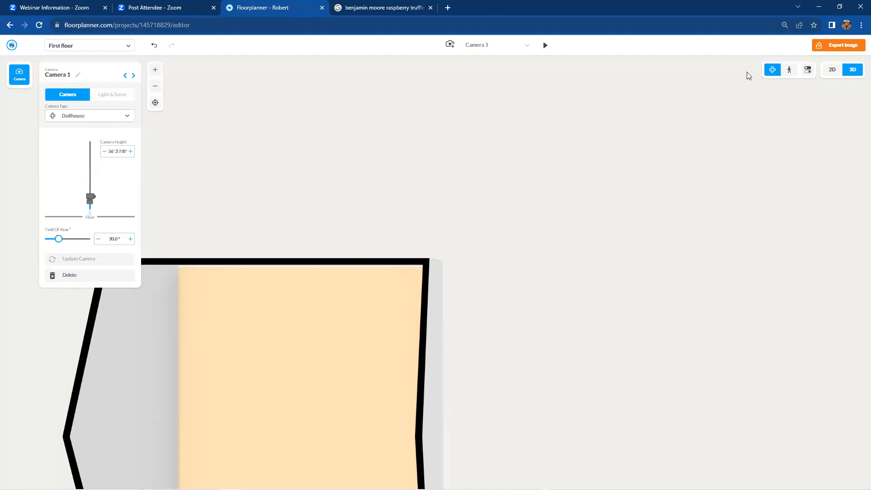
{"action": "left_click", "coordinate": [155, 104]}
{"action": "left_click_drag", "start_coordinate": [647, 338], "coordinate": [712, 328]}
{"action": "left_click_drag", "start_coordinate": [685, 328], "coordinate": [700, 335]}
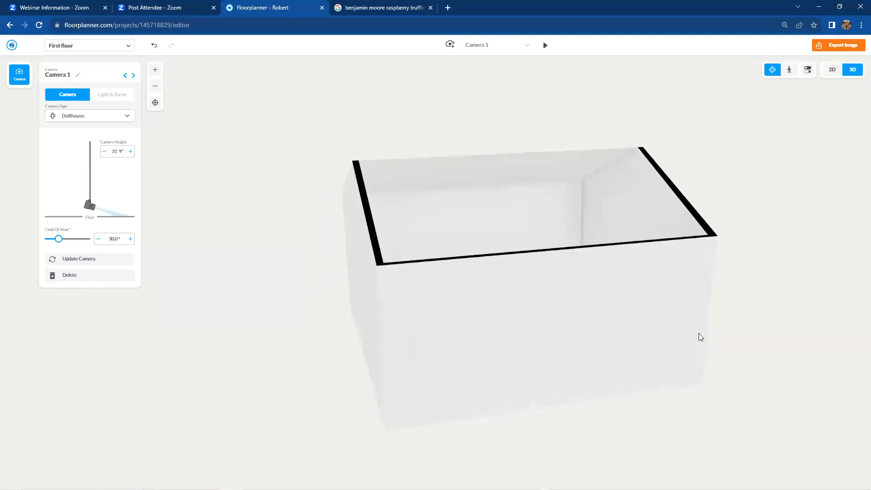
{"action": "left_click", "coordinate": [789, 71]}
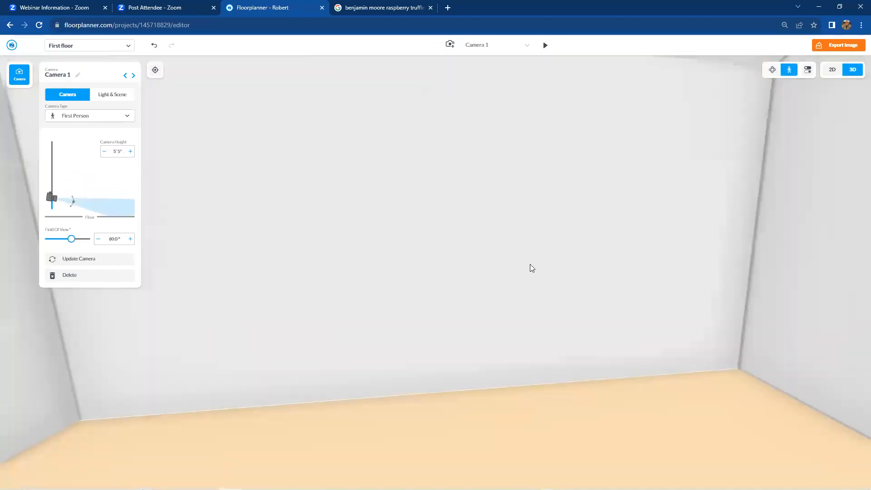
- Return to the 2D plan and delete the zero-thickness dividing wall across the room's middle
{"action": "left_click_drag", "start_coordinate": [532, 268], "coordinate": [575, 259]}
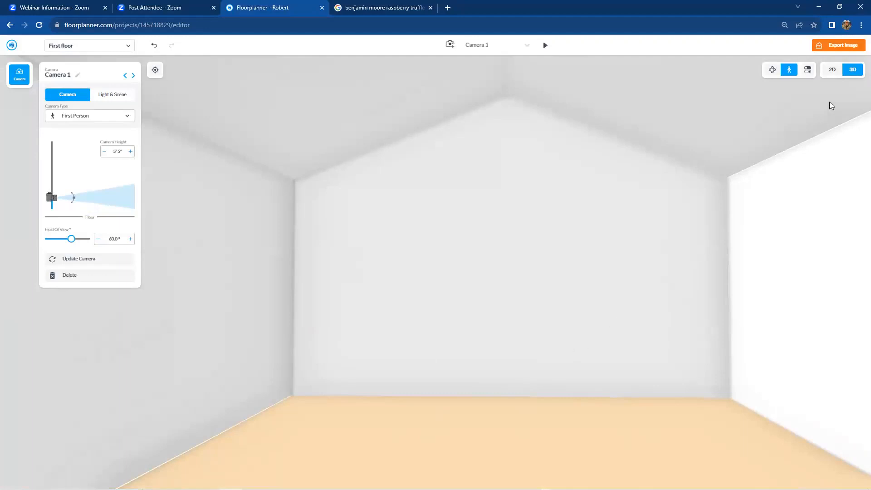
{"action": "left_click", "coordinate": [832, 70]}
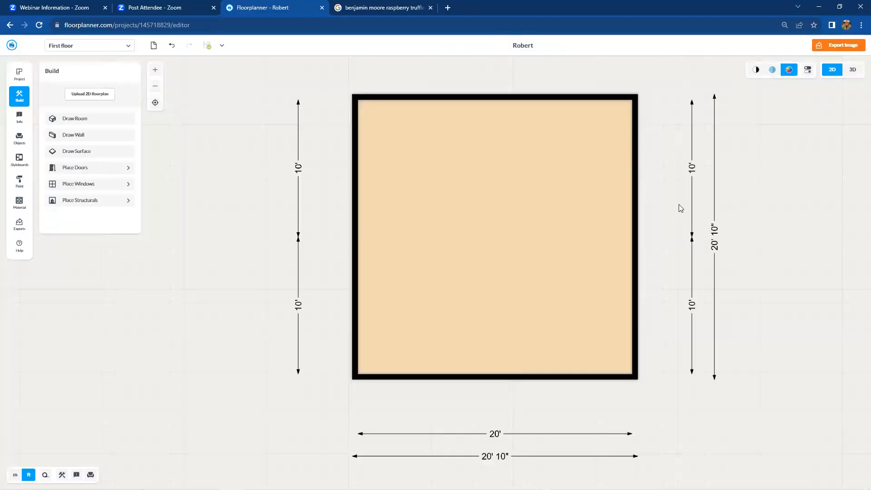
{"action": "left_click", "coordinate": [546, 240]}
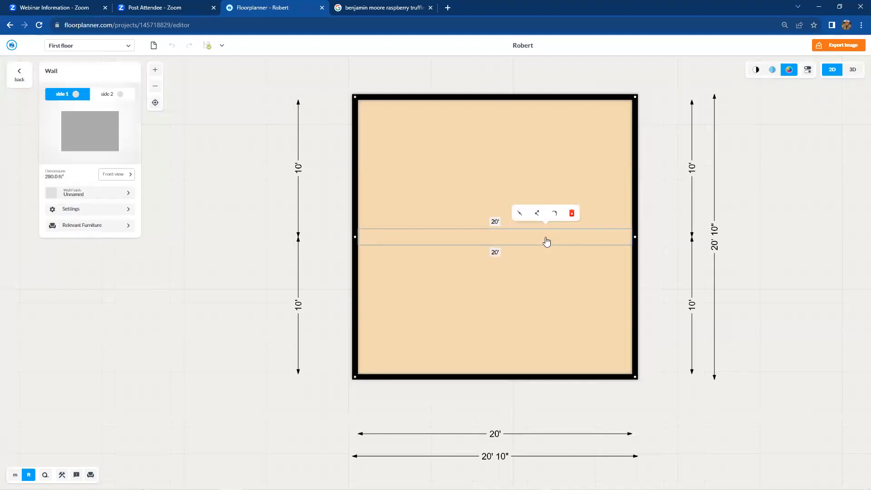
{"action": "left_click", "coordinate": [571, 213]}
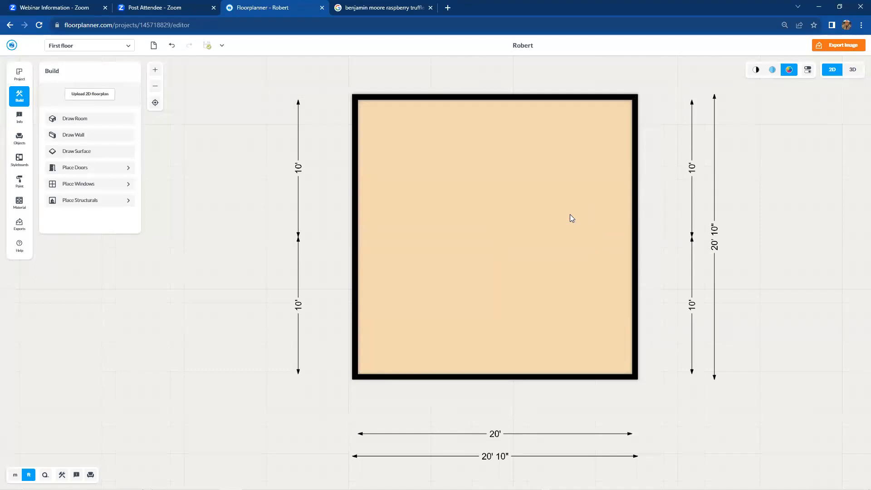
- Turn off ceiling generation in the room's settings
{"action": "left_click", "coordinate": [487, 210]}
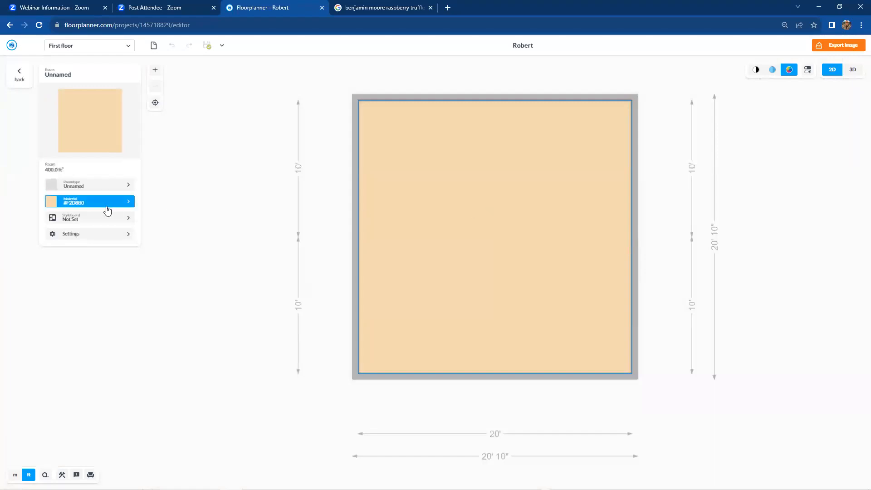
{"action": "left_click", "coordinate": [106, 235]}
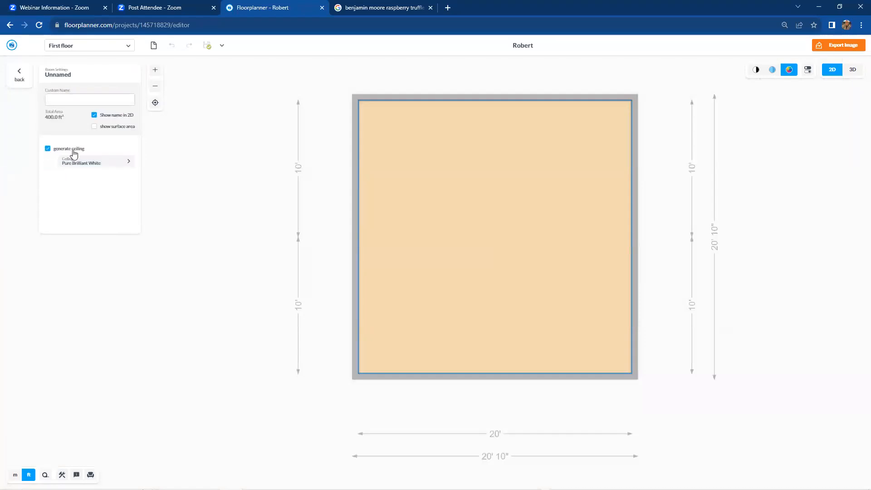
{"action": "left_click", "coordinate": [48, 149]}
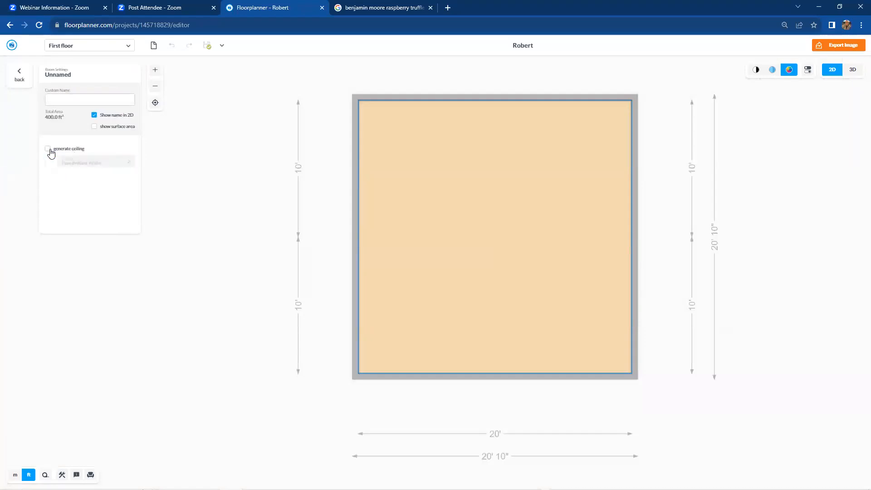
{"action": "left_click", "coordinate": [249, 160]}
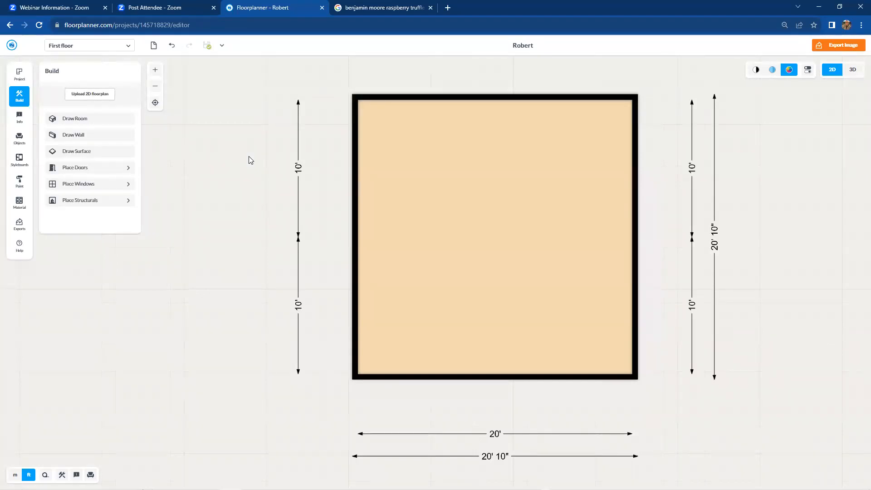
- Draw a rectangular surface over the upper half of the room, from the outer top wall corners to the side walls' midpoints
{"action": "left_click", "coordinate": [90, 153]}
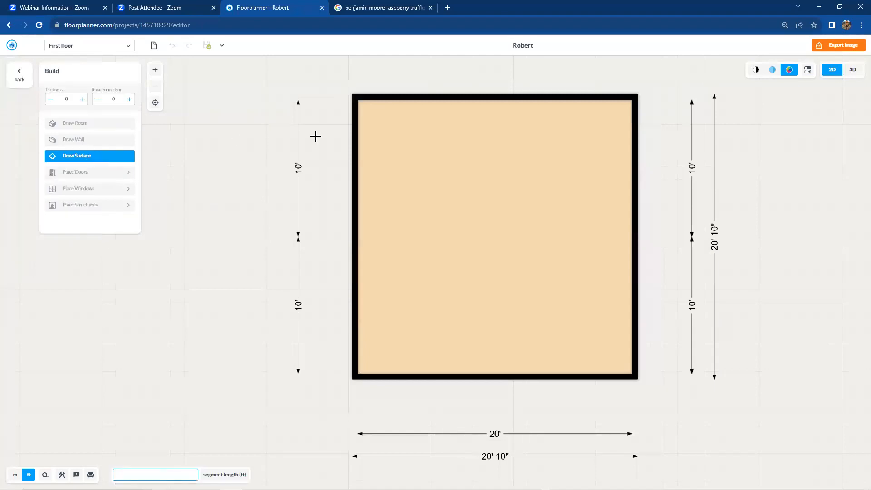
{"action": "scroll", "coordinate": [370, 91], "scroll_direction": "up", "scroll_amount": 2}
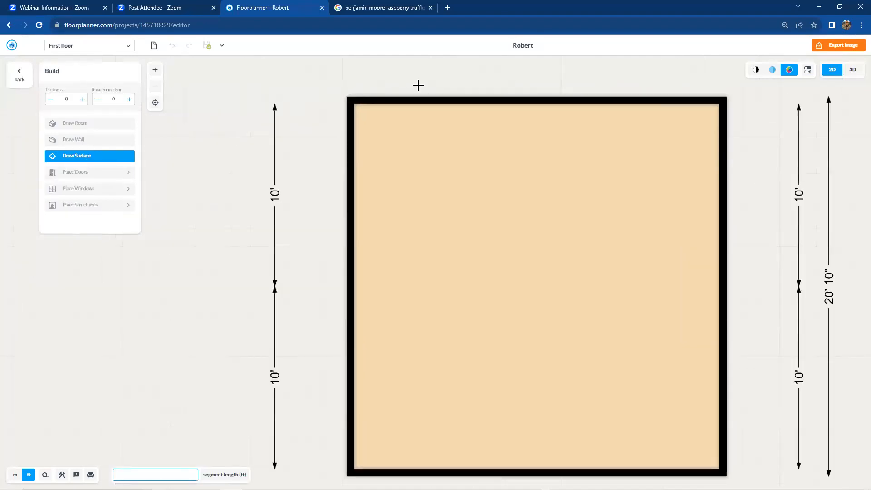
{"action": "scroll", "coordinate": [427, 85], "scroll_direction": "down", "scroll_amount": 1}
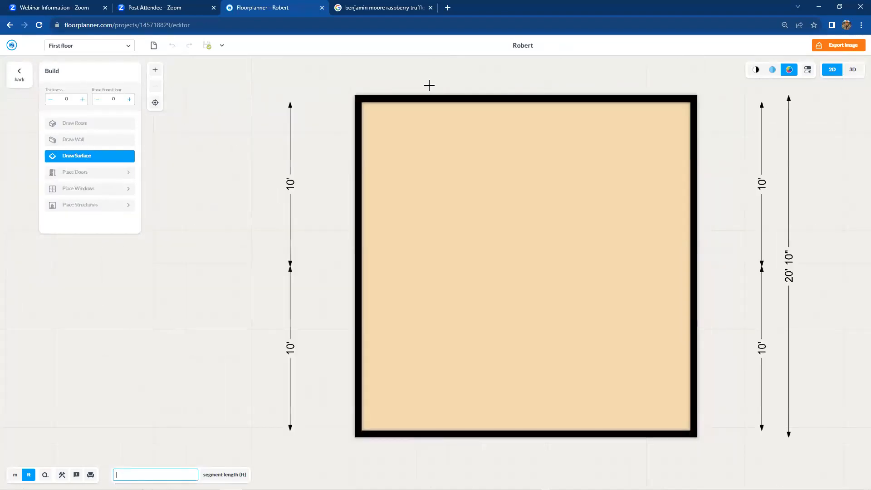
{"action": "left_click", "coordinate": [355, 95]}
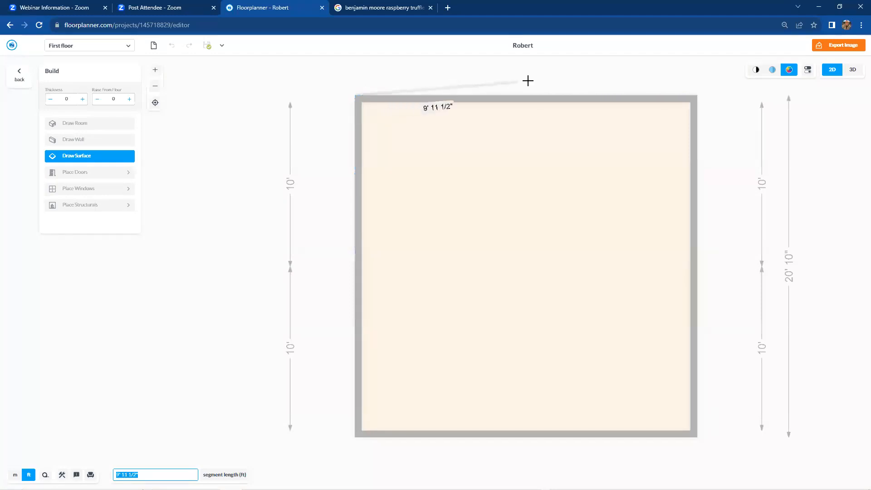
{"action": "left_click", "coordinate": [697, 95]}
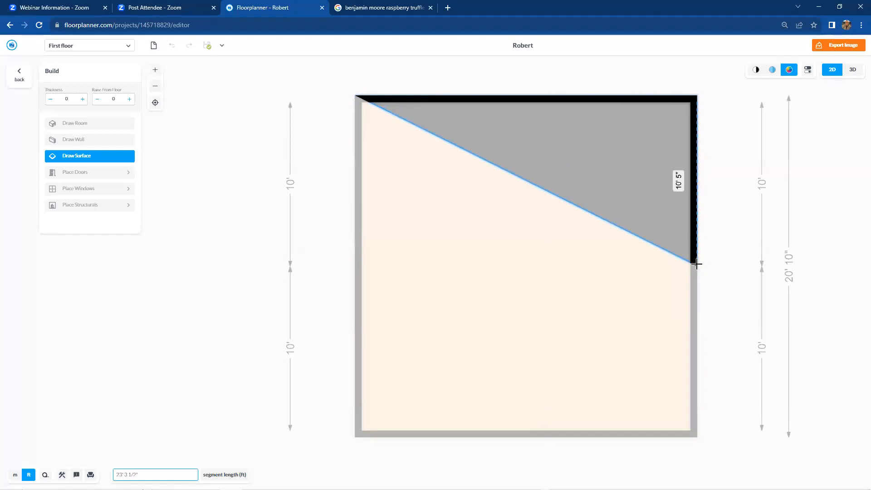
{"action": "left_click", "coordinate": [696, 264]}
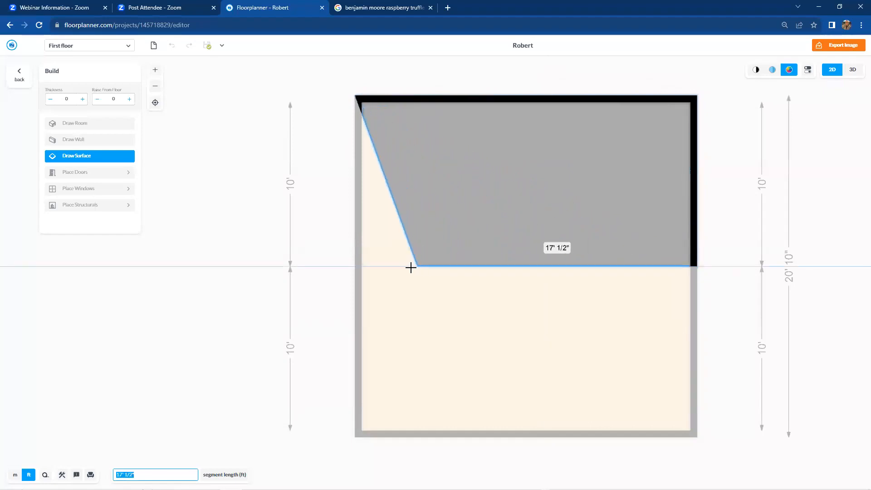
{"action": "left_click", "coordinate": [355, 267]}
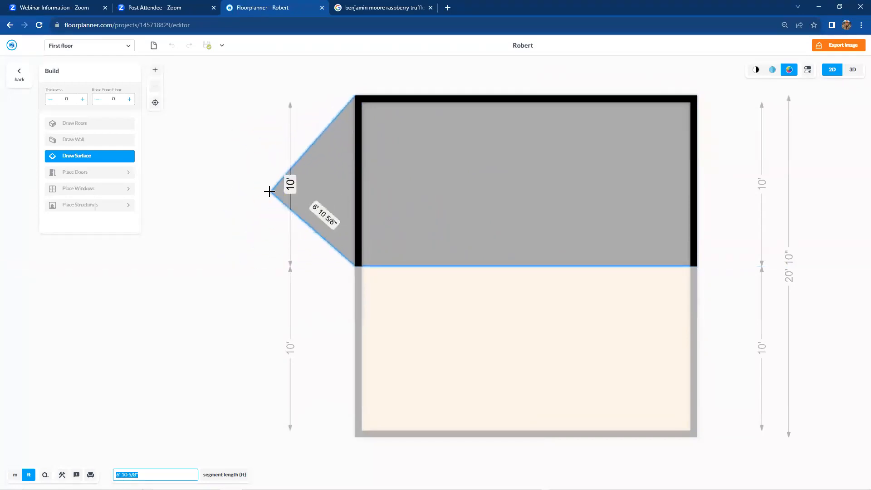
{"action": "key", "text": "Escape"}
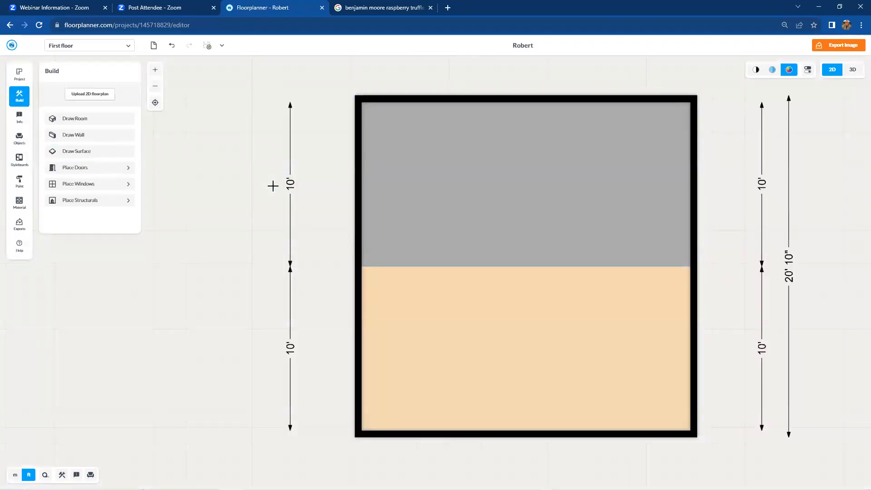
- Set the new surface's raise from floor to 10 ft
{"action": "left_click", "coordinate": [559, 165]}
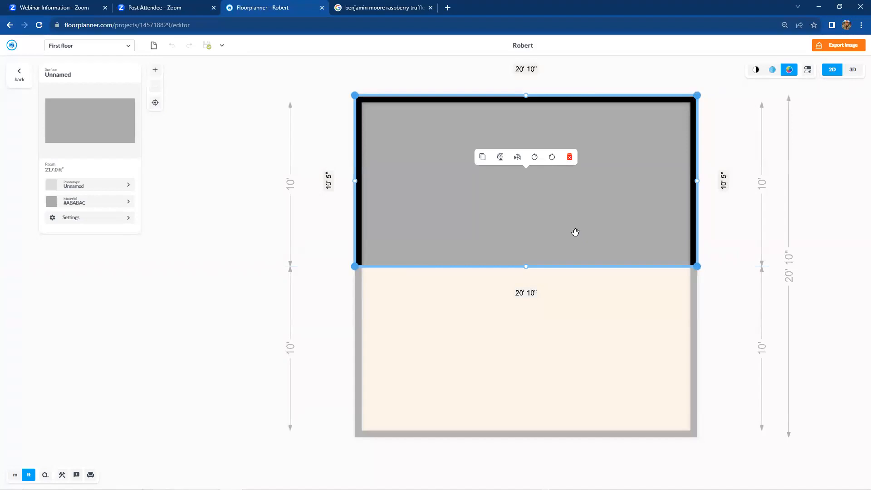
{"action": "left_click", "coordinate": [102, 218]}
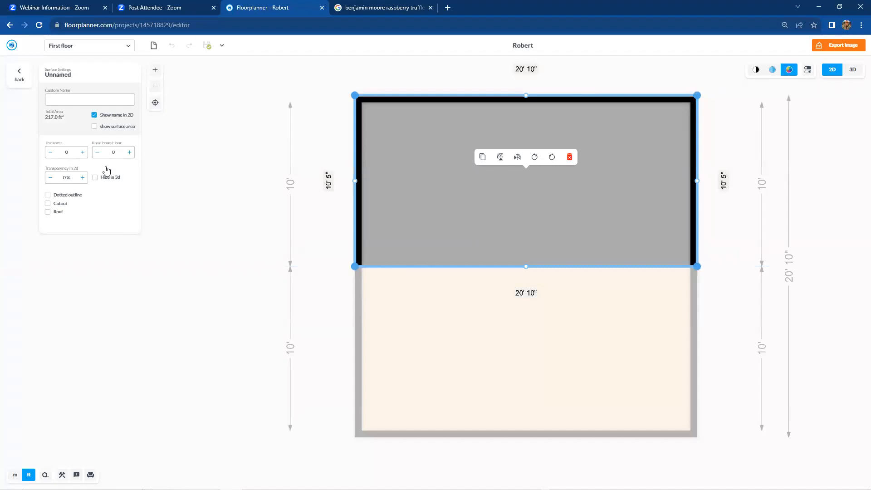
{"action": "left_click", "coordinate": [116, 153]}
{"action": "key", "text": "Return"}
- Raise the surface's two corners at the side walls' midpoints to 14 ft from the floor
{"action": "left_click", "coordinate": [354, 266]}
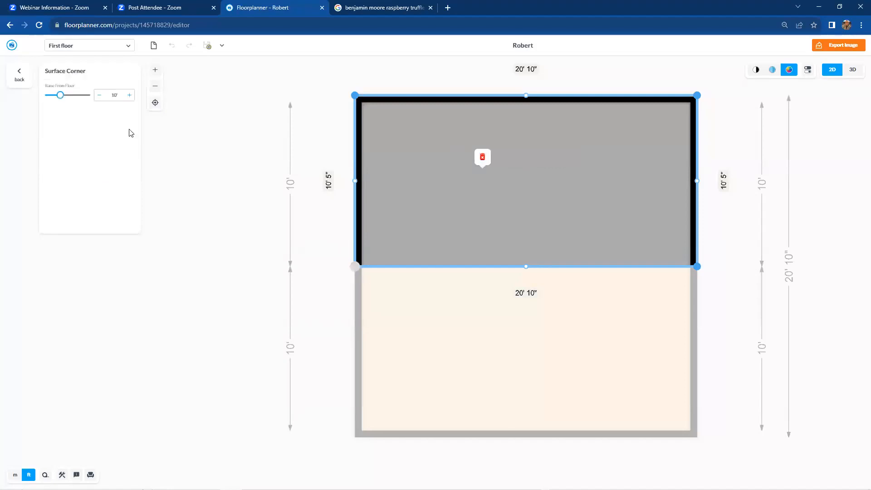
{"action": "left_click", "coordinate": [122, 94]}
{"action": "type", "text": "14"}
{"action": "key", "text": "Return"}
{"action": "left_click", "coordinate": [698, 265]}
{"action": "left_click", "coordinate": [116, 96]}
{"action": "left_click", "coordinate": [121, 98]}
{"action": "type", "text": "14"}
{"action": "key", "text": "Return"}
{"action": "left_click", "coordinate": [114, 97]}
{"action": "type", "text": "14"}
{"action": "key", "text": "Return"}
{"action": "left_click", "coordinate": [228, 140]}
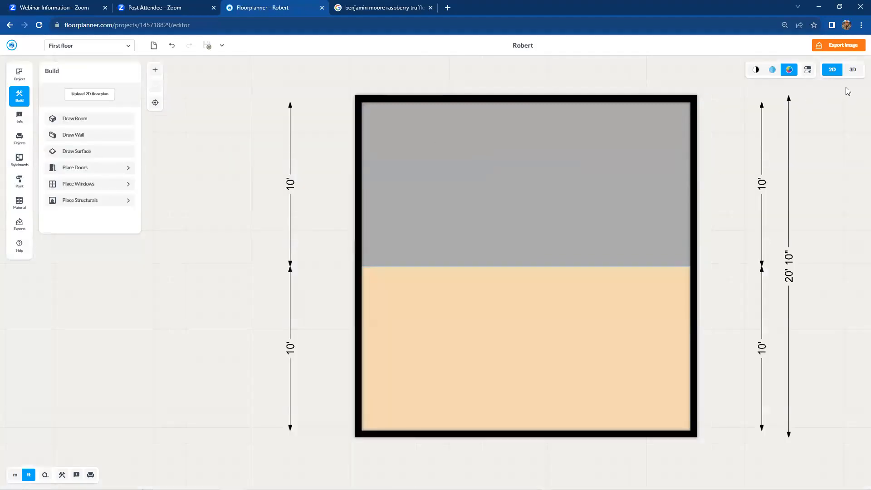
- Inspect the sloped roof surface in 3D from two opposite dollhouse angles, and return to the 2D plan
{"action": "left_click", "coordinate": [856, 69]}
{"action": "left_click", "coordinate": [155, 102]}
{"action": "left_click_drag", "start_coordinate": [598, 305], "coordinate": [555, 273]}
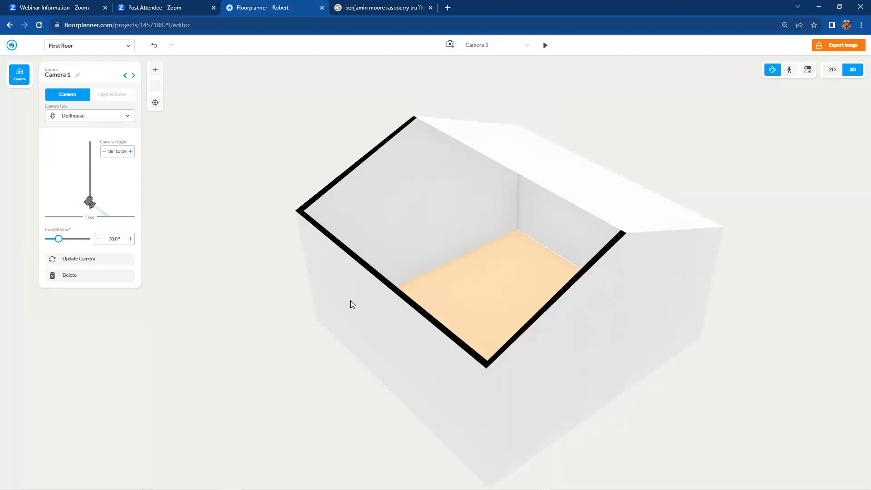
{"action": "left_click_drag", "start_coordinate": [501, 252], "coordinate": [659, 231]}
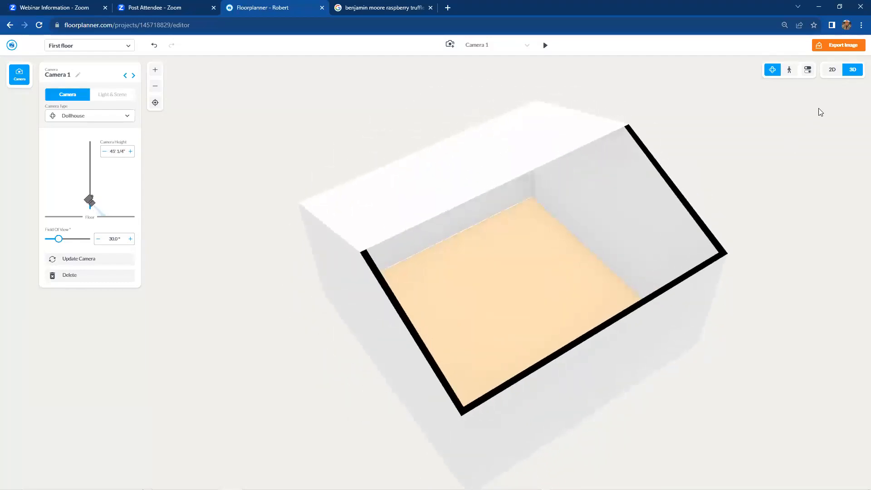
{"action": "left_click", "coordinate": [833, 72]}
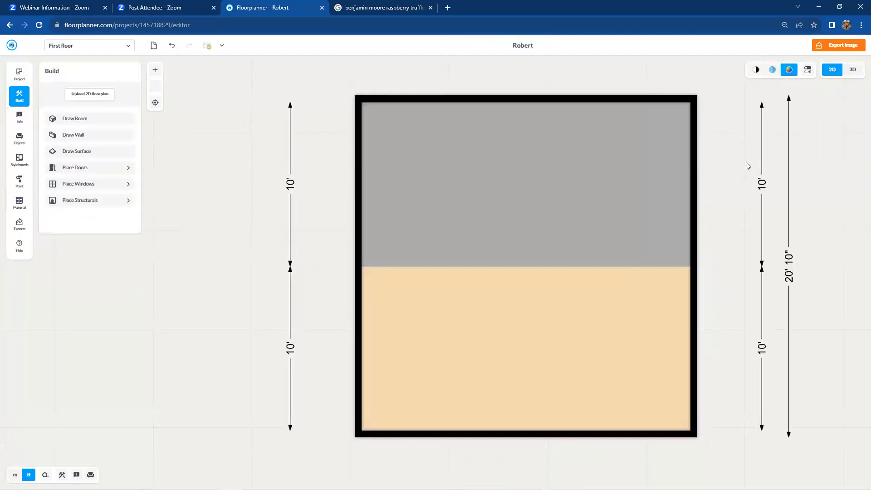
- Apply the red Roof Tiles material from the outdoor materials category to the surface over the room's upper half
{"action": "left_click", "coordinate": [19, 203]}
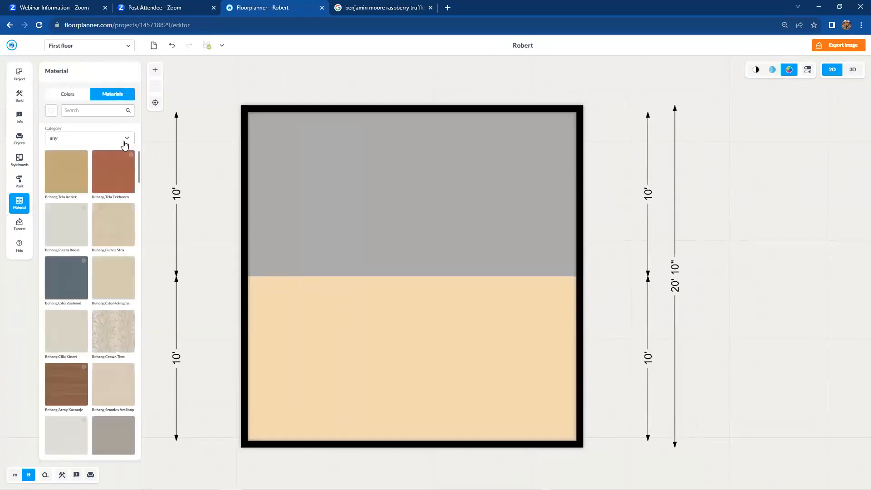
{"action": "left_click", "coordinate": [127, 139]}
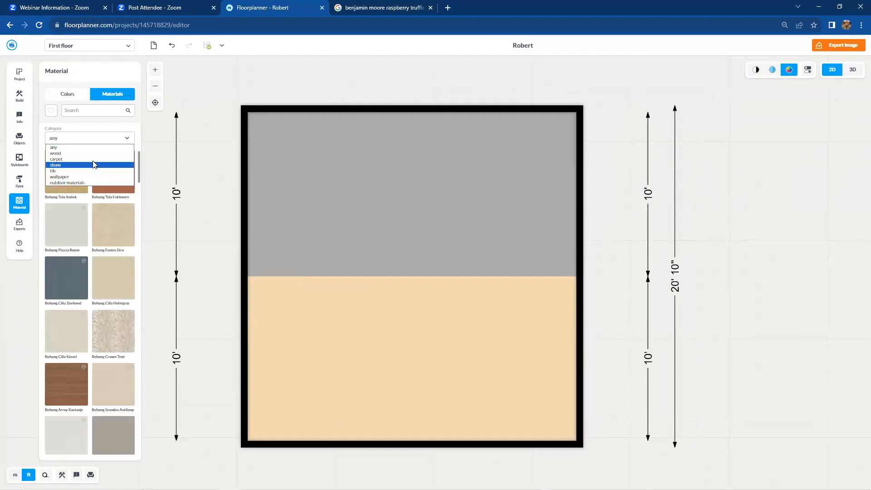
{"action": "left_click", "coordinate": [93, 188]}
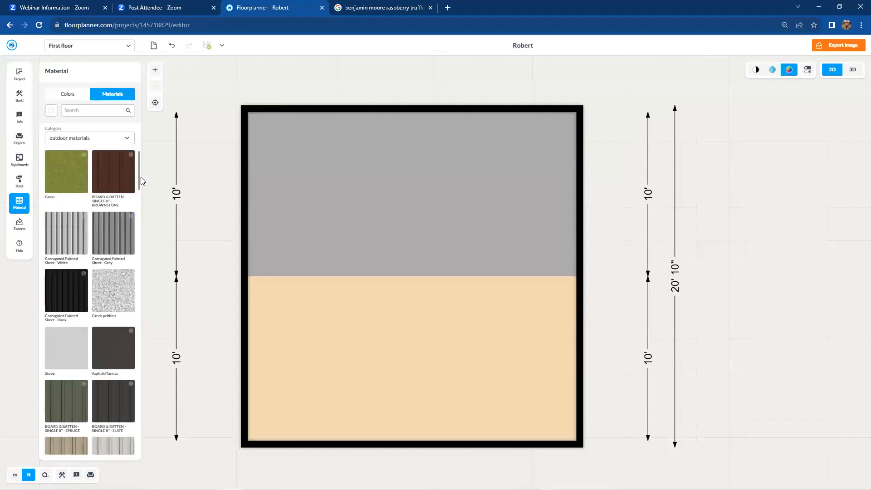
{"action": "left_click_drag", "start_coordinate": [140, 182], "coordinate": [140, 389]}
{"action": "left_click_drag", "start_coordinate": [189, 294], "coordinate": [402, 202]}
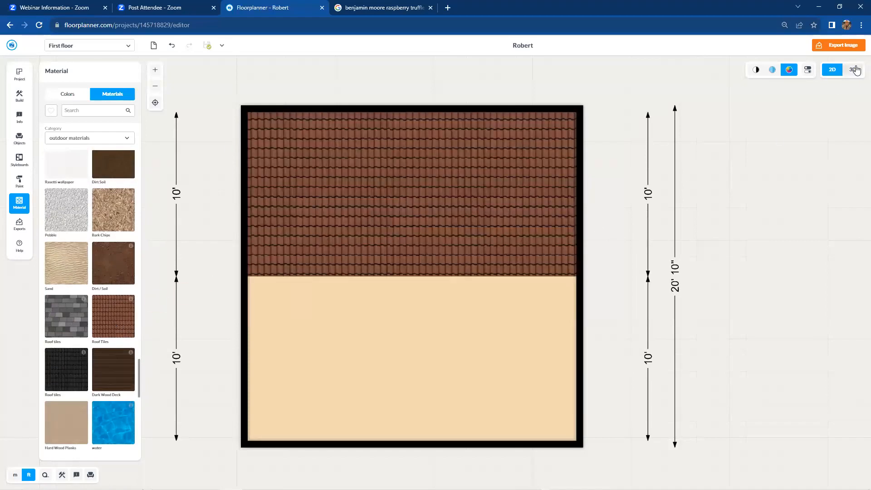
- Inspect the tiled roof slope in the 3D dollhouse view from the side, and return to the 2D plan
{"action": "left_click", "coordinate": [855, 70]}
{"action": "left_click_drag", "start_coordinate": [409, 236], "coordinate": [372, 236]}
{"action": "left_click_drag", "start_coordinate": [344, 233], "coordinate": [494, 183]}
{"action": "left_click_drag", "start_coordinate": [466, 119], "coordinate": [552, 168]}
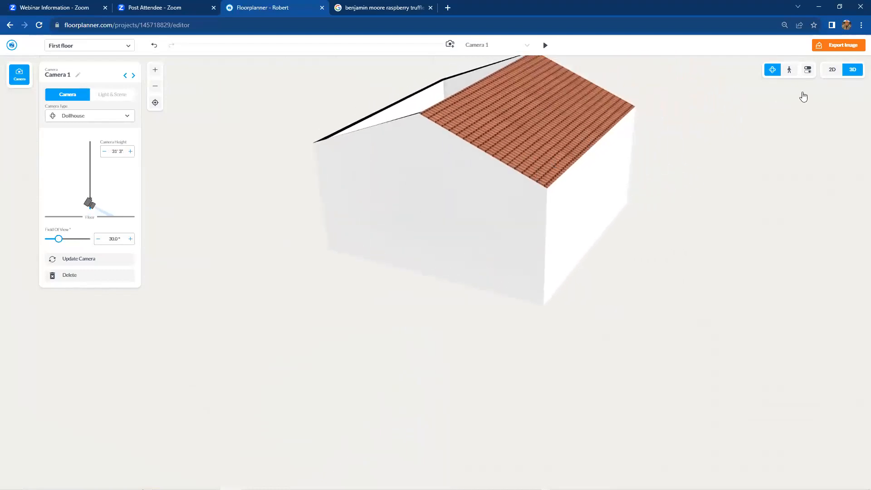
{"action": "left_click", "coordinate": [833, 70]}
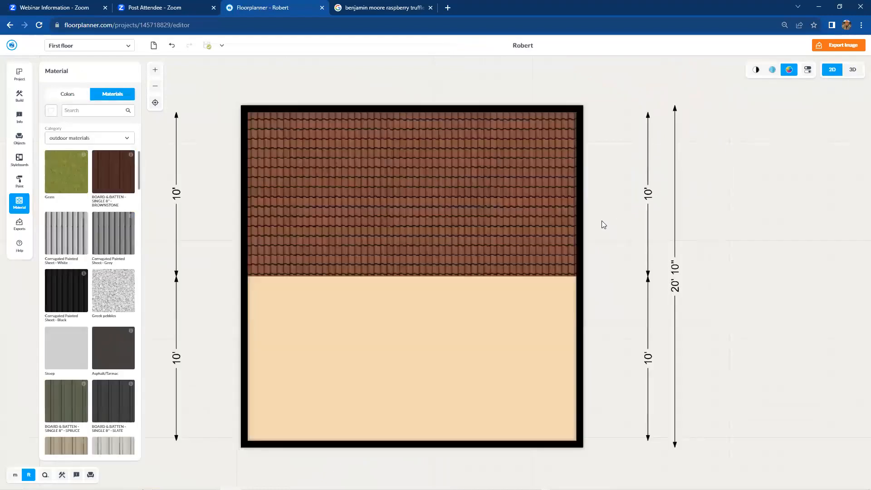
- Increase the thickness of the tiled roof surface in its settings
{"action": "left_click", "coordinate": [460, 215]}
{"action": "left_click", "coordinate": [97, 218]}
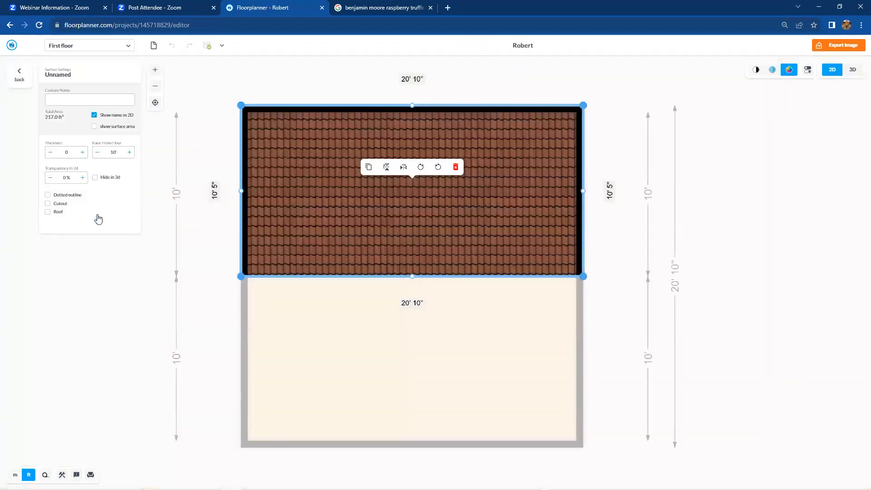
{"action": "left_click", "coordinate": [70, 151]}
{"action": "left_click", "coordinate": [127, 190]}
{"action": "left_click", "coordinate": [189, 164]}
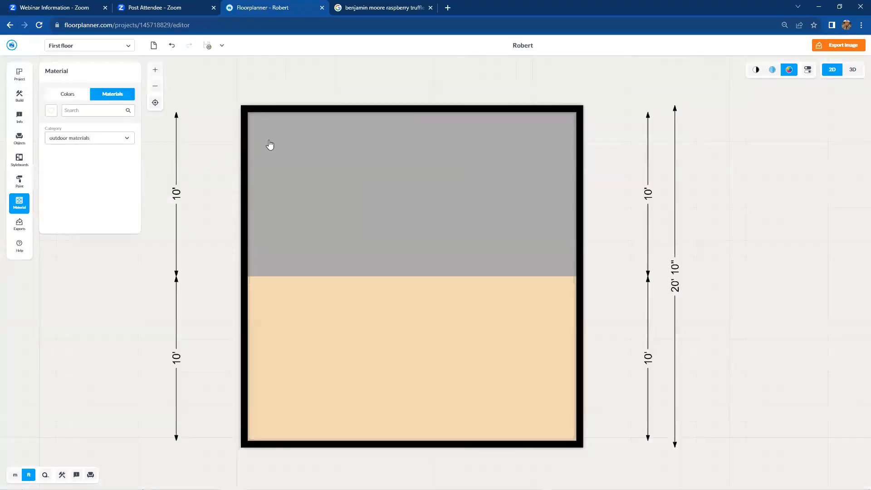
- Inspect the thickened roof slope in 3D from the gable end and close up at its edge
{"action": "left_click", "coordinate": [852, 70]}
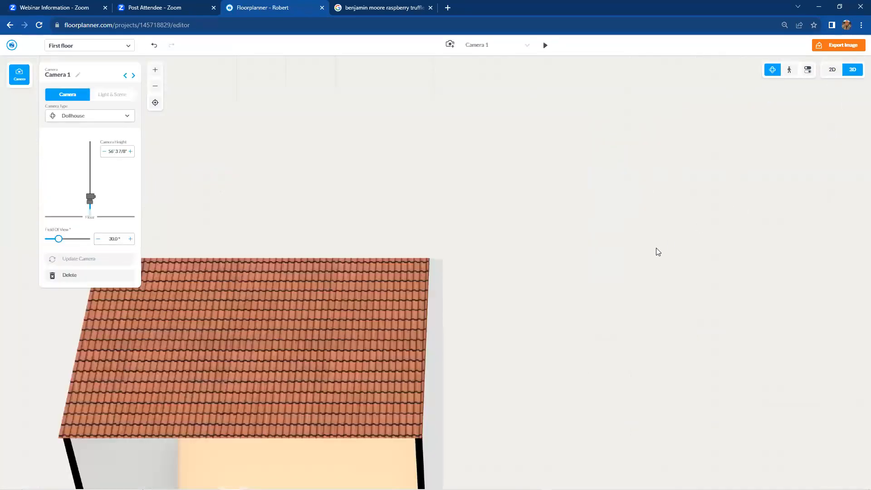
{"action": "left_click_drag", "start_coordinate": [584, 280], "coordinate": [543, 206]}
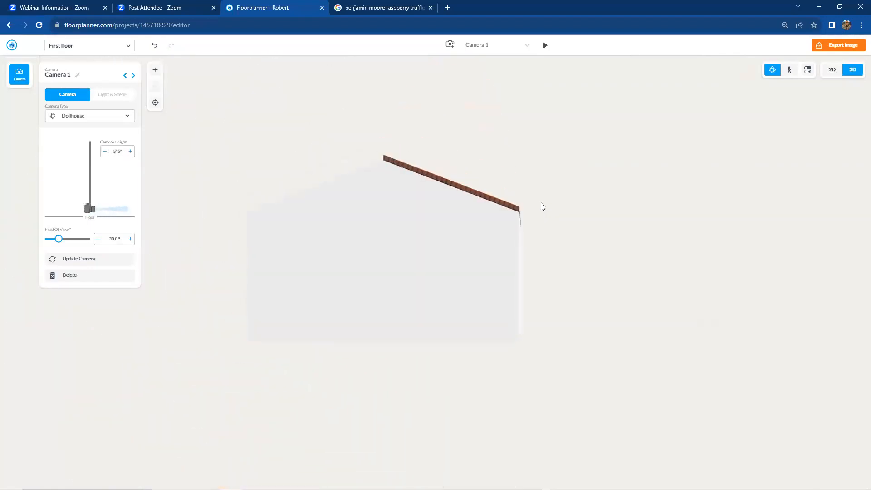
{"action": "left_click_drag", "start_coordinate": [389, 169], "coordinate": [583, 227]}
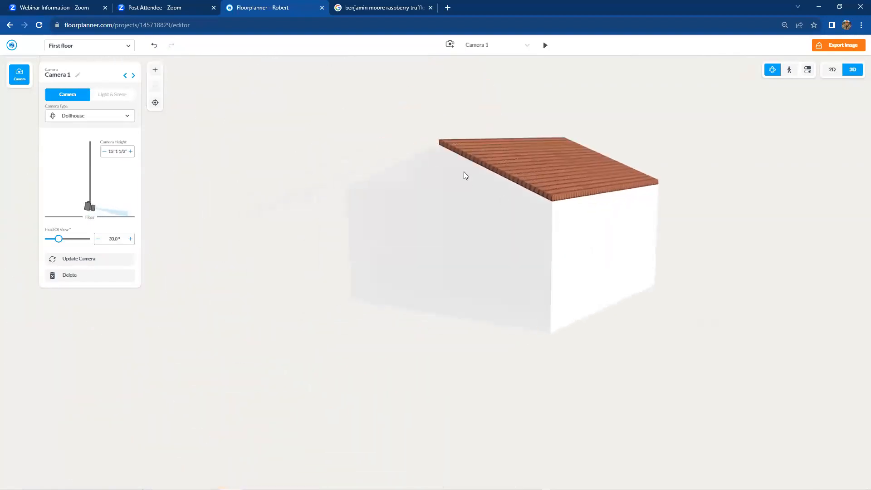
{"action": "scroll", "coordinate": [627, 223], "scroll_direction": "up", "scroll_amount": 5}
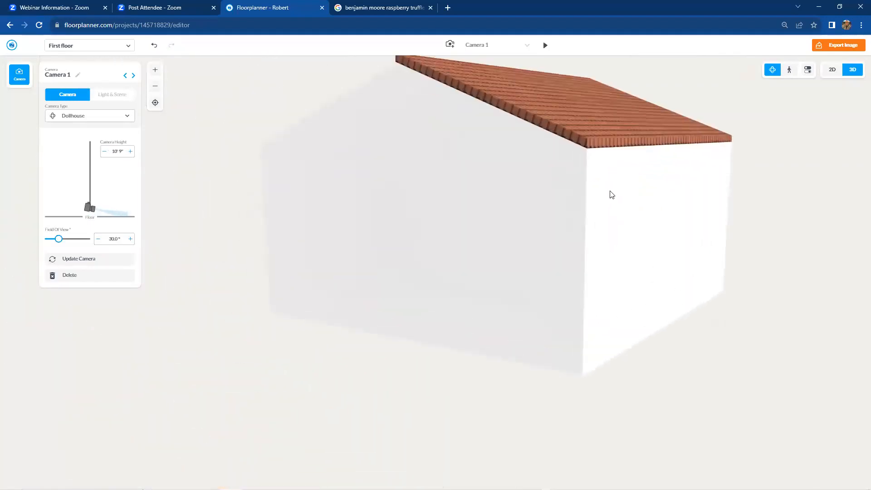
- Inspect the tiled roof in 3D from the low-eave corner and around toward the gable wall, and return to the 2D plan
{"action": "scroll", "coordinate": [616, 190], "scroll_direction": "down", "scroll_amount": 1}
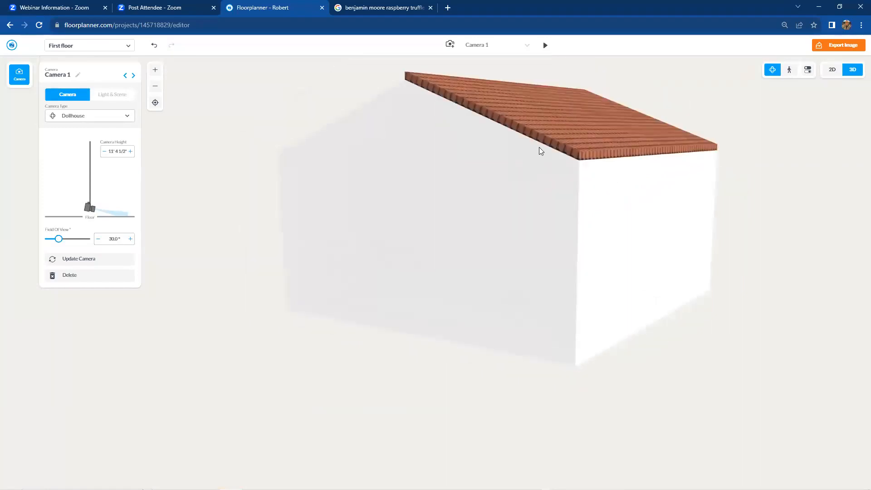
{"action": "left_click_drag", "start_coordinate": [630, 178], "coordinate": [648, 186]}
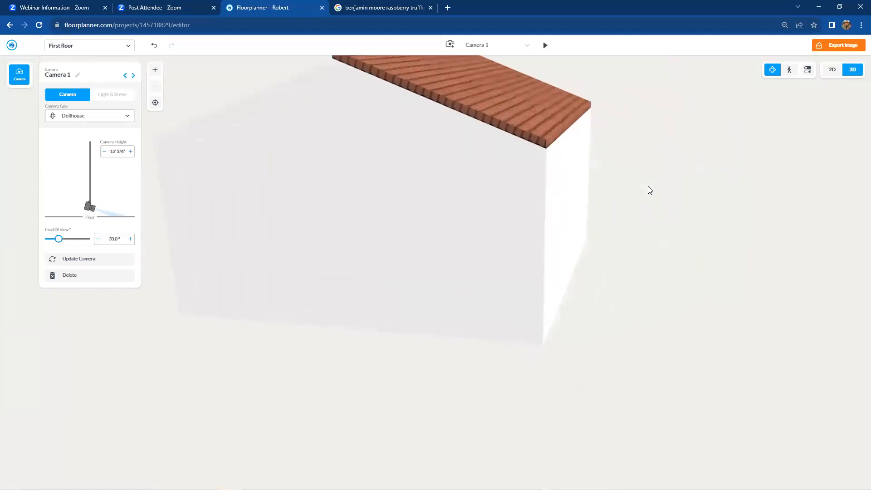
{"action": "left_click", "coordinate": [837, 73]}
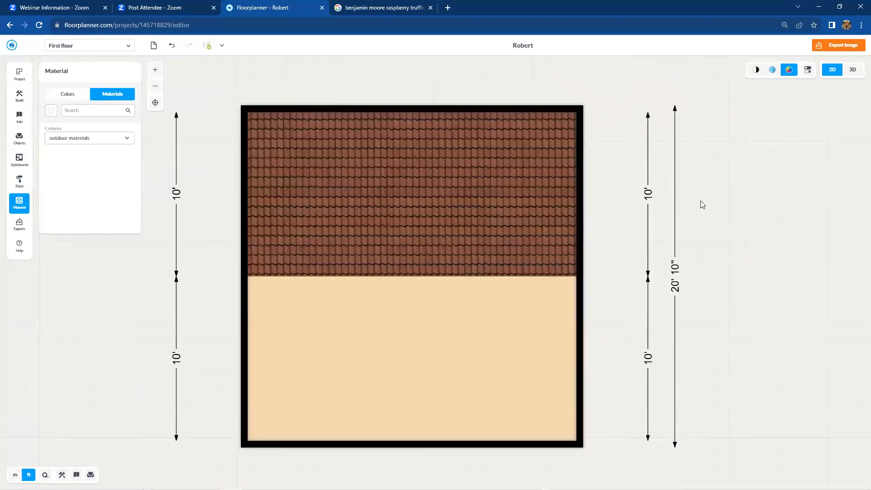
- Draw a rectangular surface about 20' 10" by 10' 4" outside the room, along the full length of its upper wall
{"action": "left_click_drag", "start_coordinate": [626, 208], "coordinate": [620, 290]}
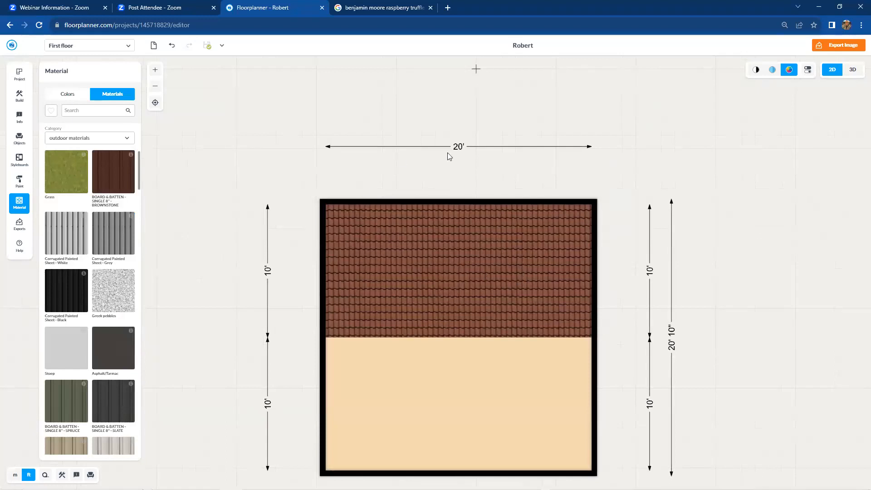
{"action": "left_click_drag", "start_coordinate": [537, 189], "coordinate": [553, 240]}
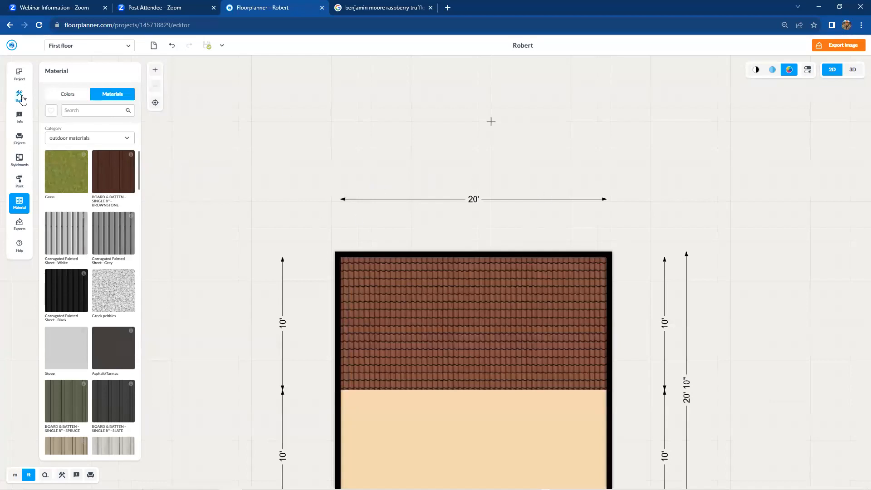
{"action": "left_click", "coordinate": [21, 97]}
{"action": "left_click", "coordinate": [97, 155]}
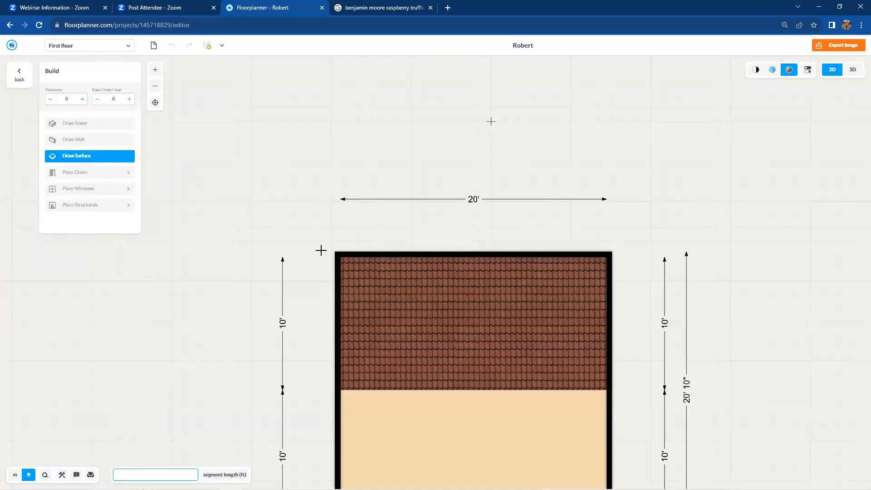
{"action": "left_click", "coordinate": [334, 250]}
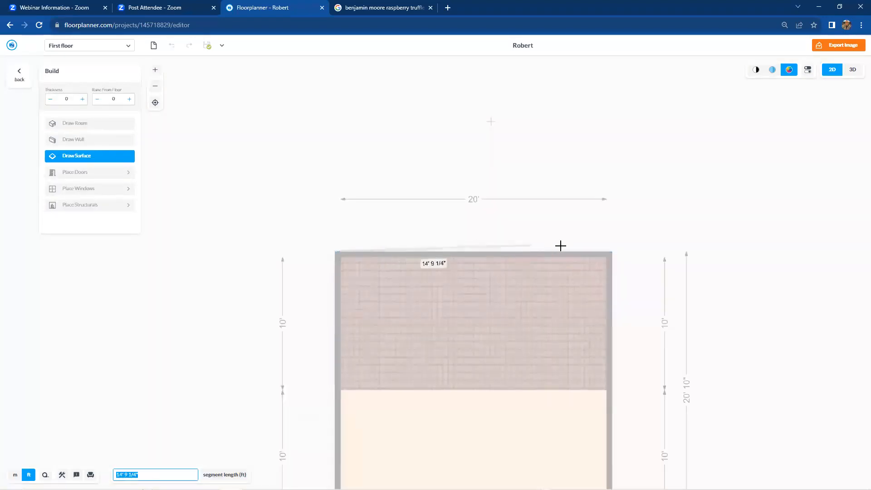
{"action": "left_click", "coordinate": [612, 249]}
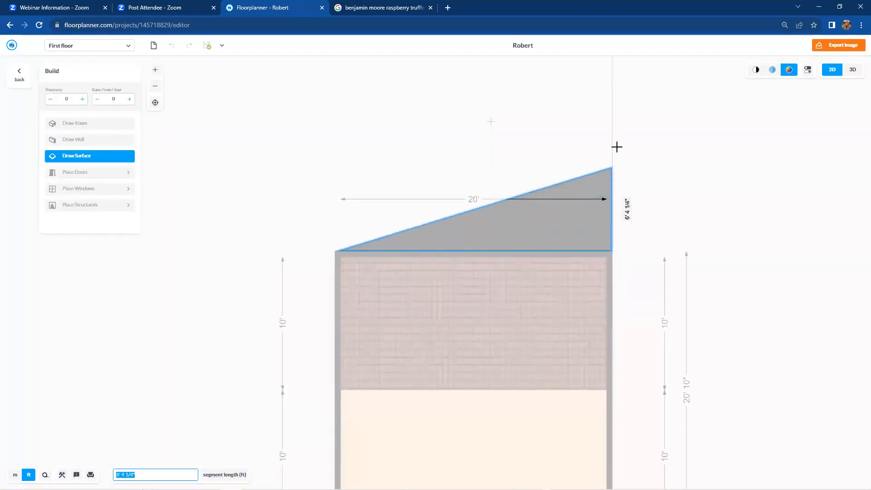
{"action": "left_click", "coordinate": [612, 114]}
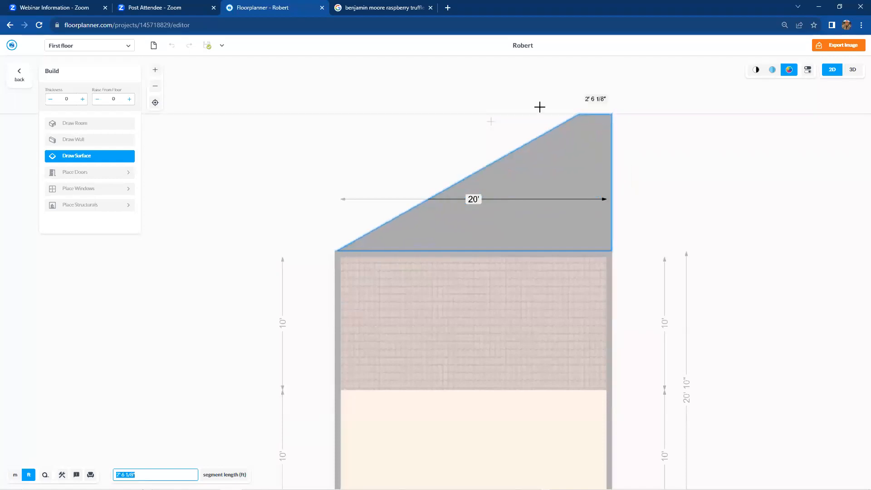
{"action": "left_click", "coordinate": [336, 111]}
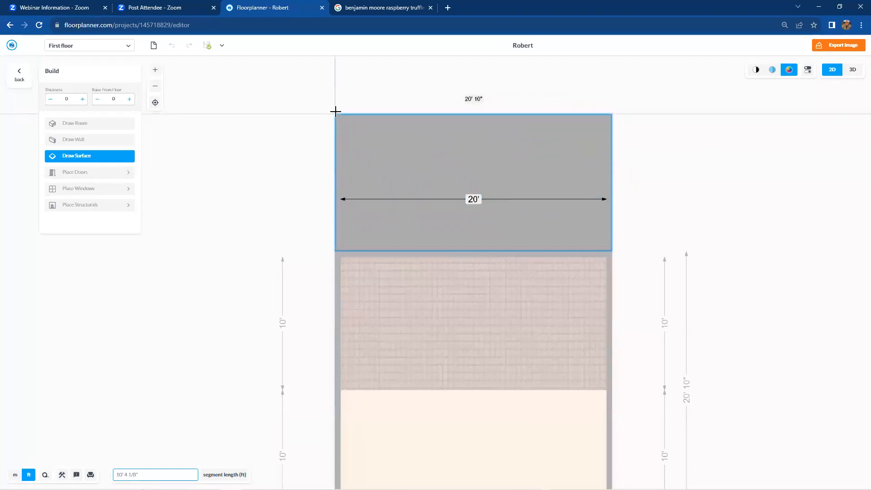
{"action": "key", "text": "Escape"}
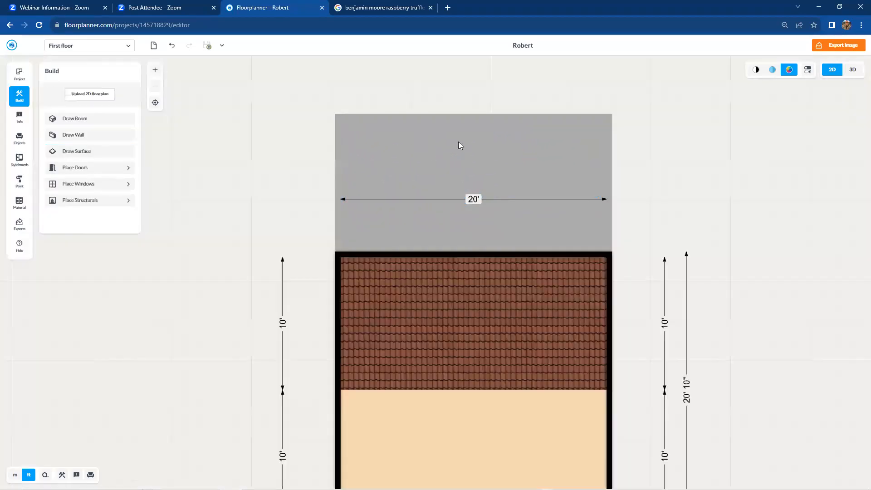
- Bow the new surface's far edge outward from its midpoint into a shallow arc
{"action": "left_click", "coordinate": [498, 157]}
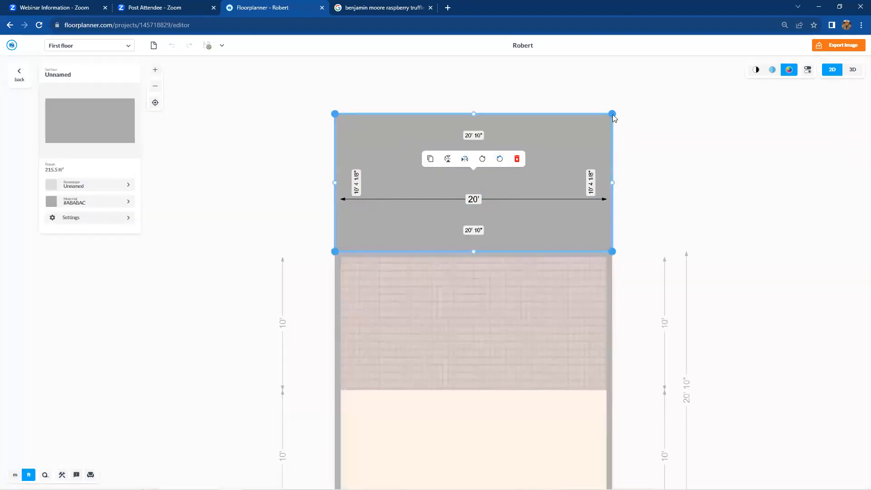
{"action": "mouse_move", "coordinate": [612, 115]}
{"action": "left_mouse_down"}
{"action": "mouse_move", "coordinate": [662, 101]}
{"action": "mouse_move", "coordinate": [612, 113]}
{"action": "left_mouse_up"}
{"action": "left_click", "coordinate": [613, 113]}
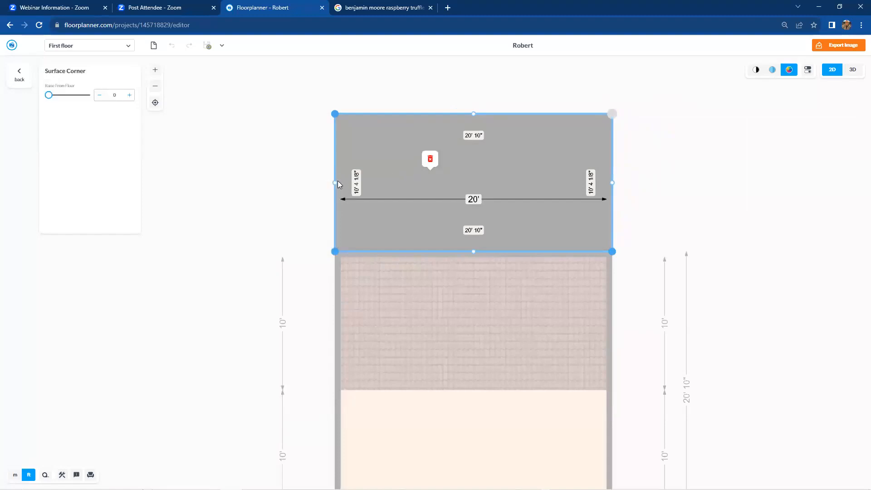
{"action": "left_click_drag", "start_coordinate": [472, 113], "coordinate": [478, 88]}
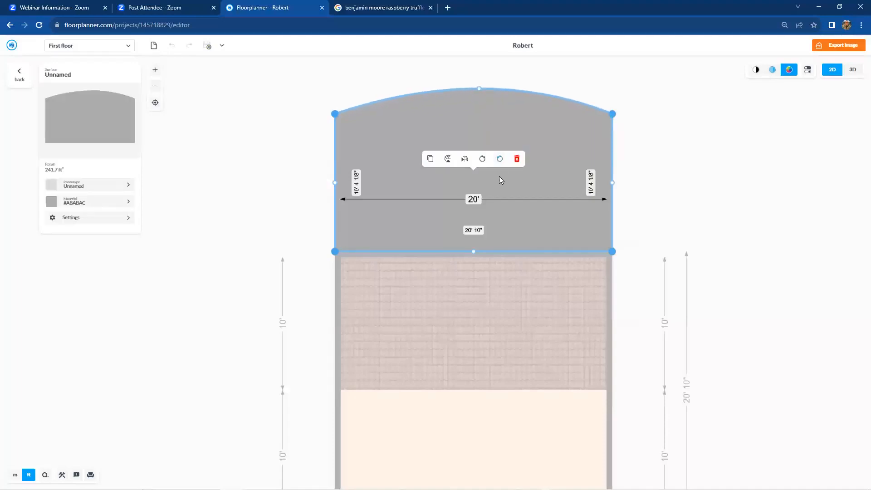
- Extend the left side of the curved gray surface about 6' 7" outward, adding a corner at the building's upper-left corner
{"action": "scroll", "coordinate": [364, 265], "scroll_direction": "down", "scroll_amount": 3}
{"action": "left_click", "coordinate": [620, 257]}
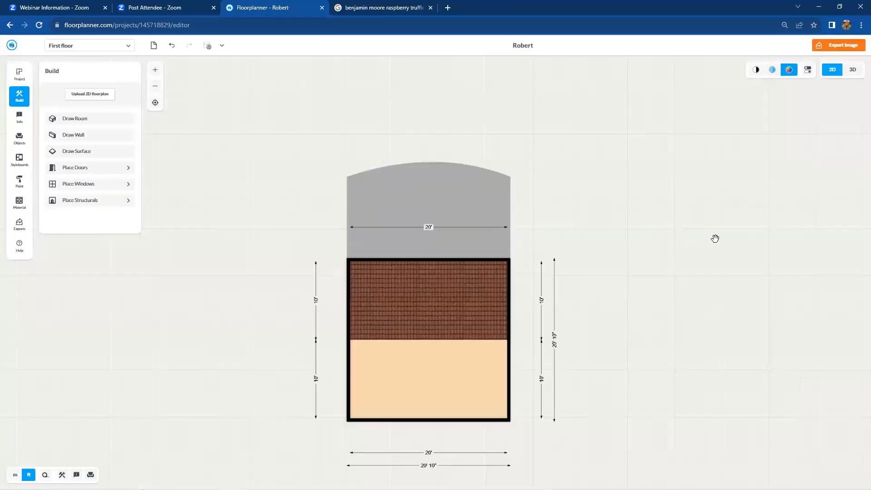
{"action": "left_click_drag", "start_coordinate": [647, 243], "coordinate": [793, 225]}
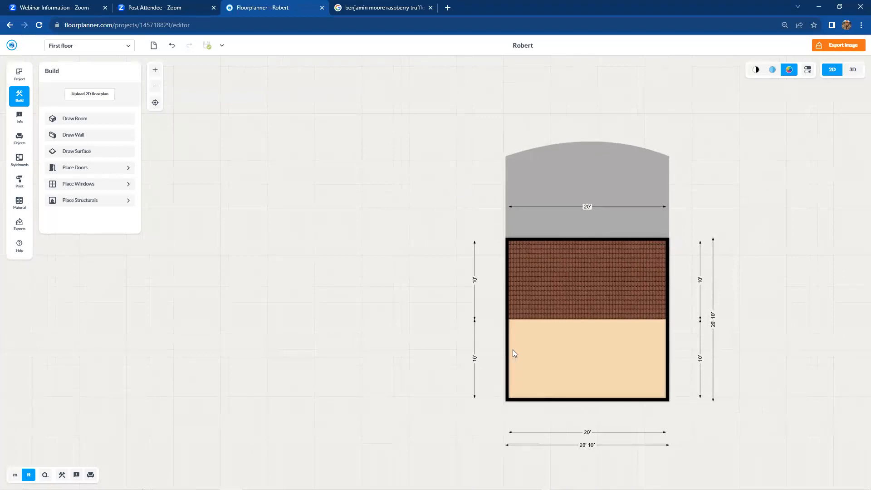
{"action": "left_click", "coordinate": [528, 221]}
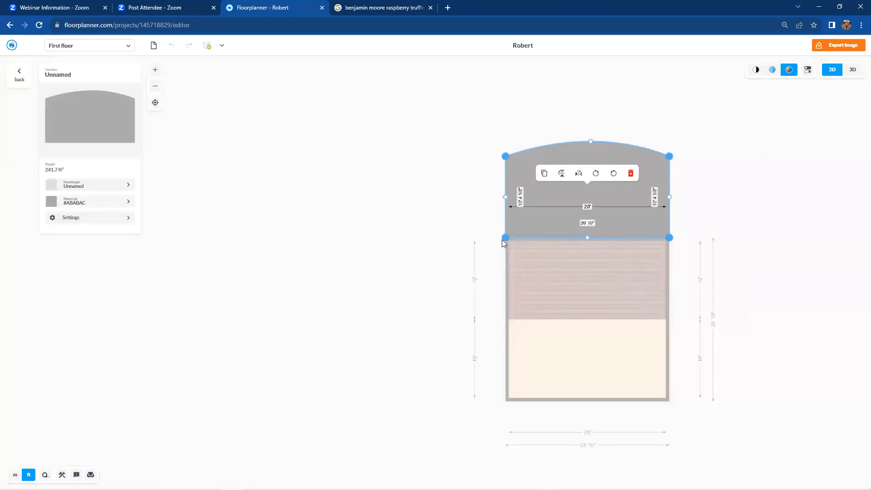
{"action": "left_click", "coordinate": [507, 181]}
{"action": "left_click_drag", "start_coordinate": [507, 180], "coordinate": [453, 156]}
{"action": "left_click", "coordinate": [453, 156]}
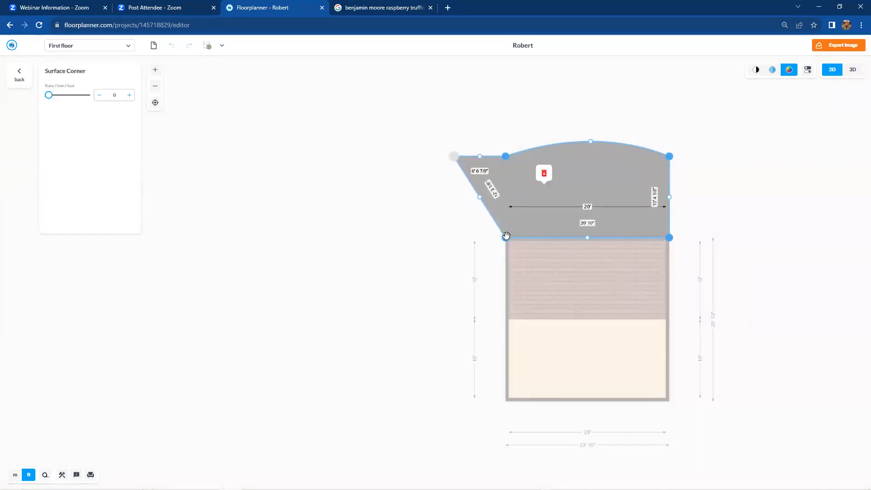
{"action": "left_click_drag", "start_coordinate": [506, 236], "coordinate": [453, 235]}
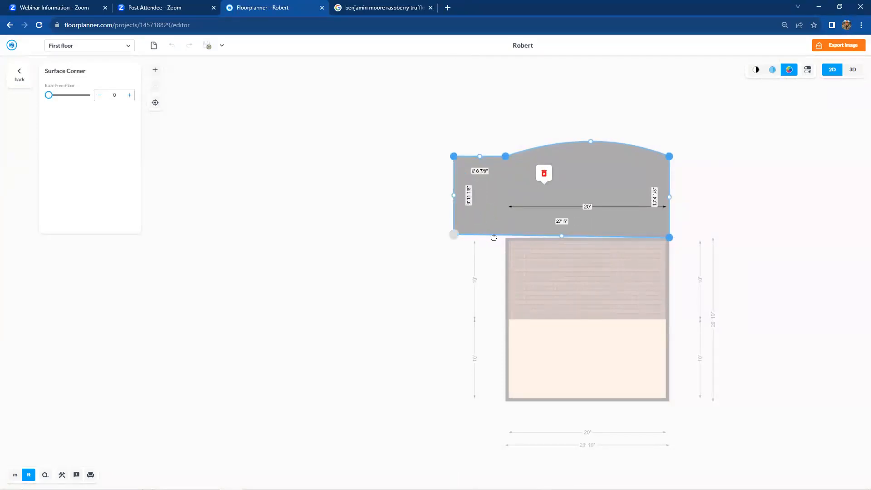
{"action": "left_click", "coordinate": [500, 234]}
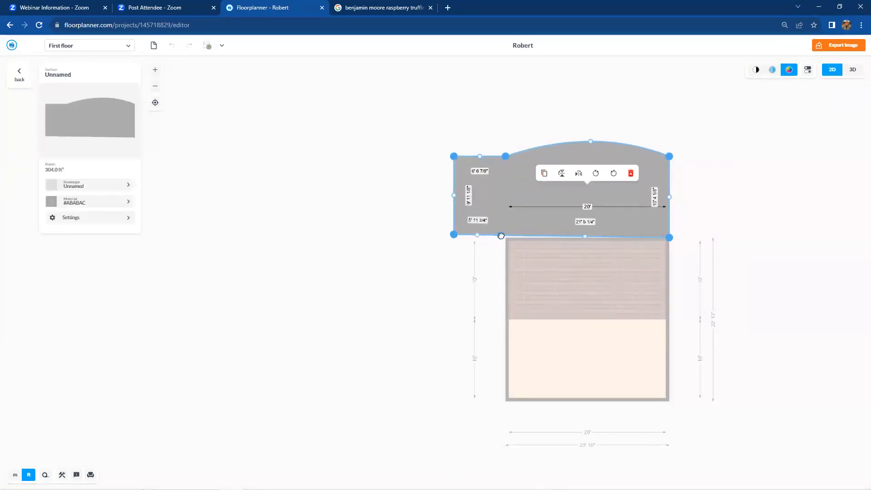
{"action": "left_click", "coordinate": [501, 235]}
- Reshape the gray surface into an L by extending its outer strip down along the building's full left wall
{"action": "left_click_drag", "start_coordinate": [454, 235], "coordinate": [452, 401]}
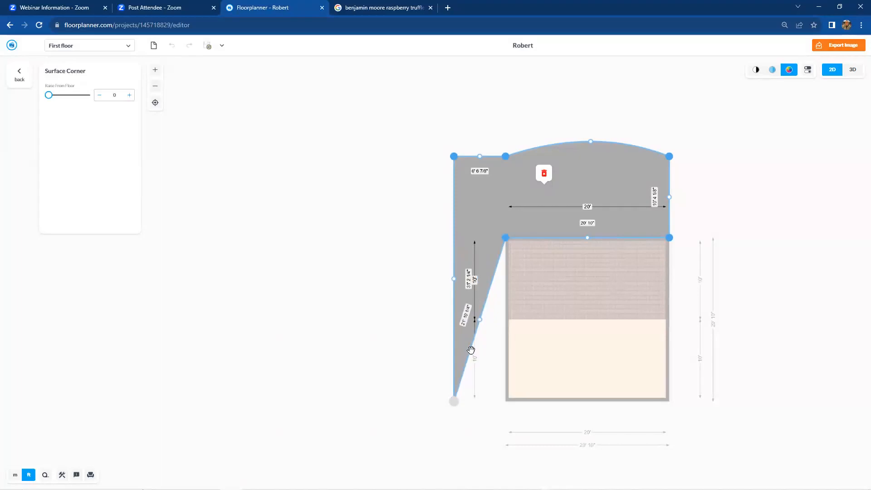
{"action": "left_click", "coordinate": [467, 350]}
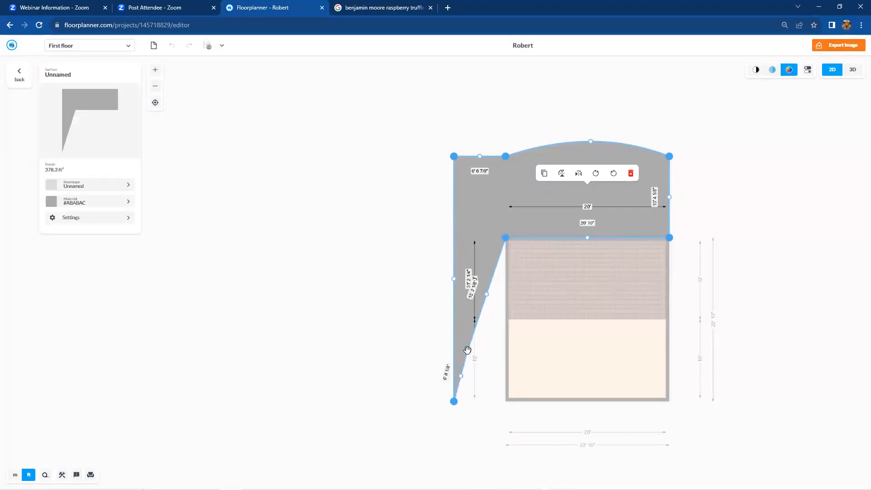
{"action": "left_click_drag", "start_coordinate": [467, 350], "coordinate": [504, 399]}
{"action": "left_click", "coordinate": [719, 210]}
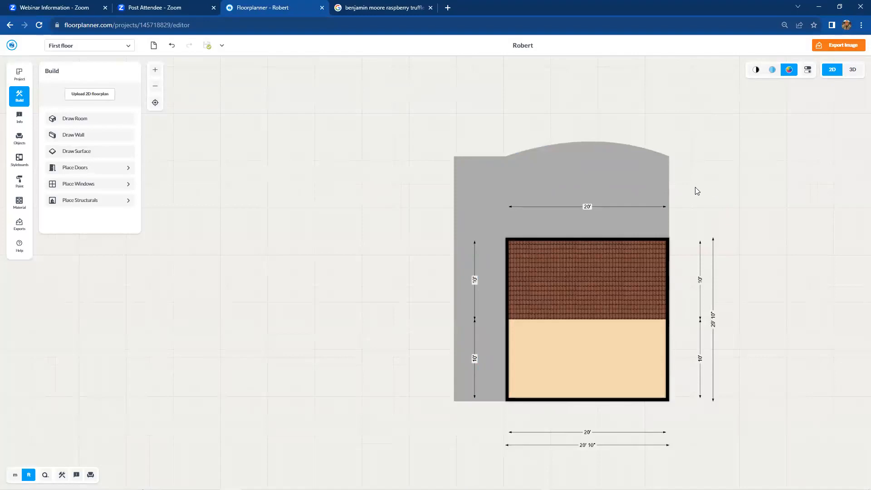
- Delete the L-shaped gray surface and the Roof Tiles surface covering the upper half of the room
{"action": "left_click", "coordinate": [598, 176]}
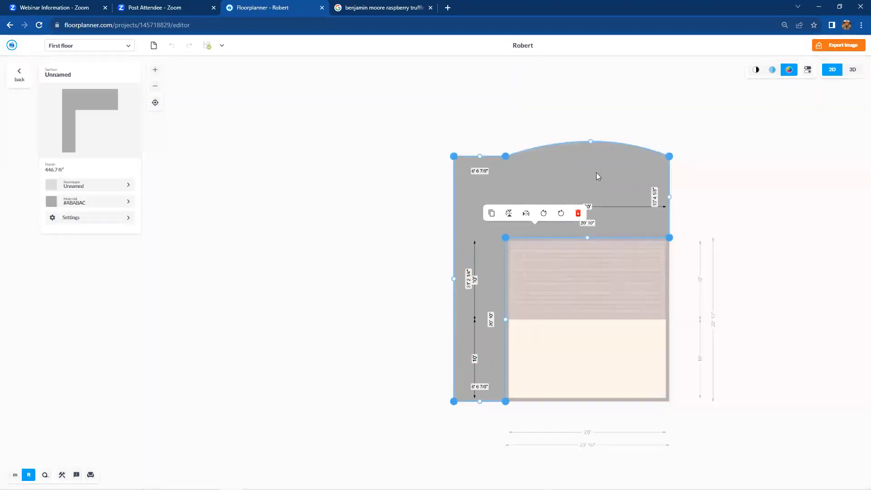
{"action": "left_click", "coordinate": [579, 213]}
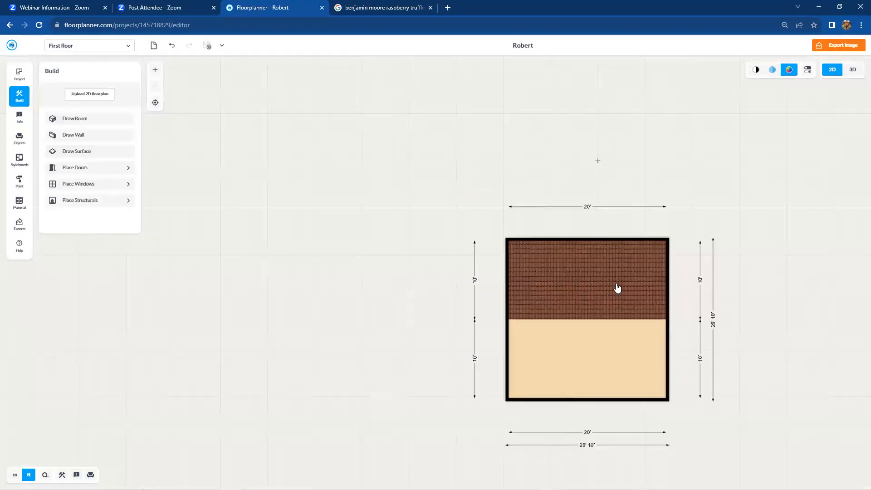
{"action": "left_click", "coordinate": [618, 288]}
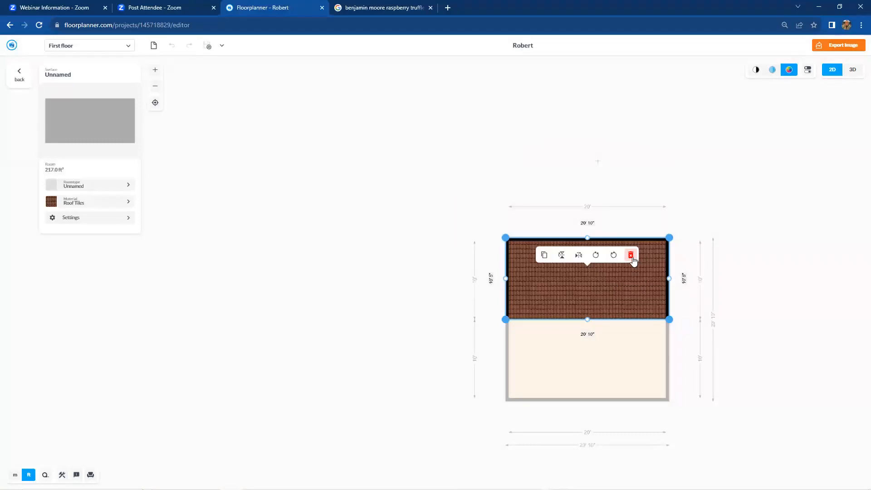
{"action": "left_click", "coordinate": [631, 255]}
- Change both wall heights at the left wall's midpoint corner and merge that corner into the room's lower-left corner
{"action": "left_click_drag", "start_coordinate": [687, 289], "coordinate": [585, 227]}
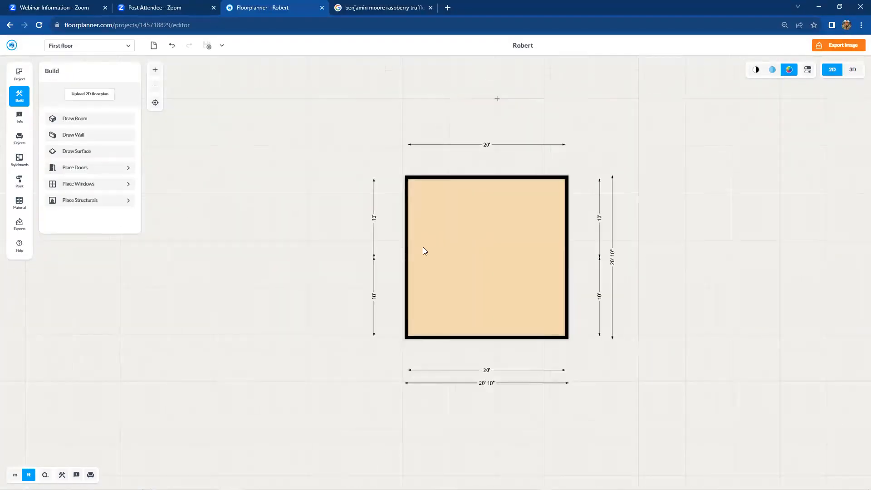
{"action": "scroll", "coordinate": [422, 261], "scroll_direction": "up", "scroll_amount": 6}
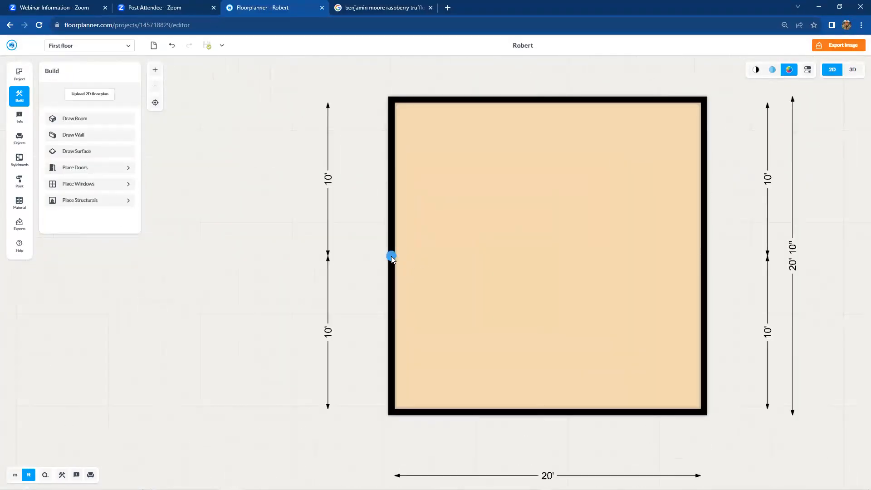
{"action": "left_click", "coordinate": [391, 257]}
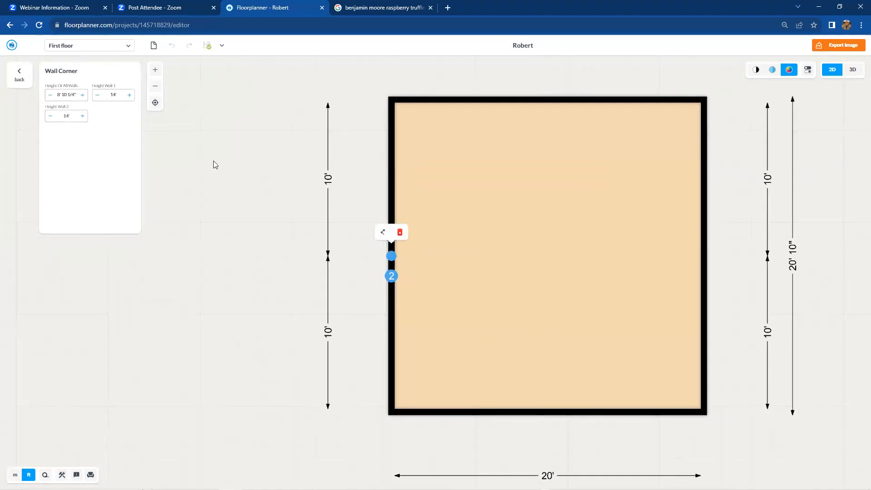
{"action": "left_click", "coordinate": [258, 169]}
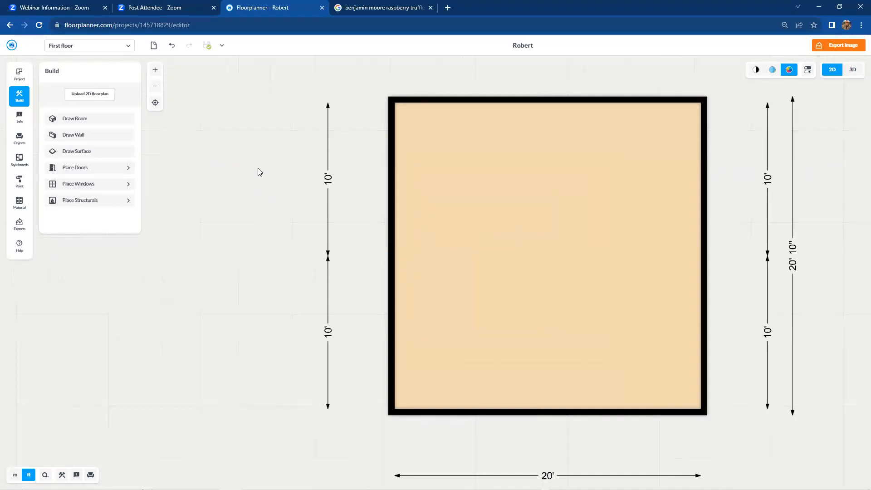
{"action": "left_click", "coordinate": [392, 256]}
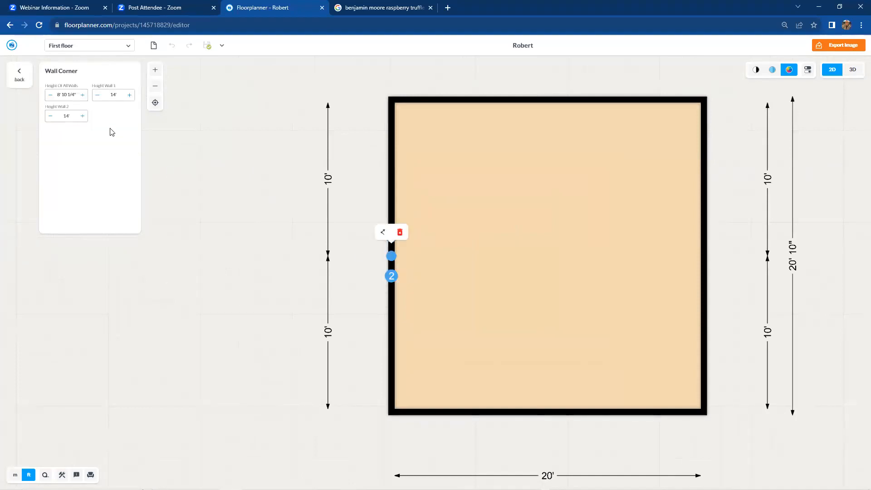
{"action": "left_click_drag", "start_coordinate": [56, 95], "coordinate": [78, 93]}
{"action": "left_click", "coordinate": [66, 116]}
{"action": "key", "text": "Return"}
{"action": "left_click", "coordinate": [116, 94]}
{"action": "key", "text": "Return"}
{"action": "left_click", "coordinate": [275, 299]}
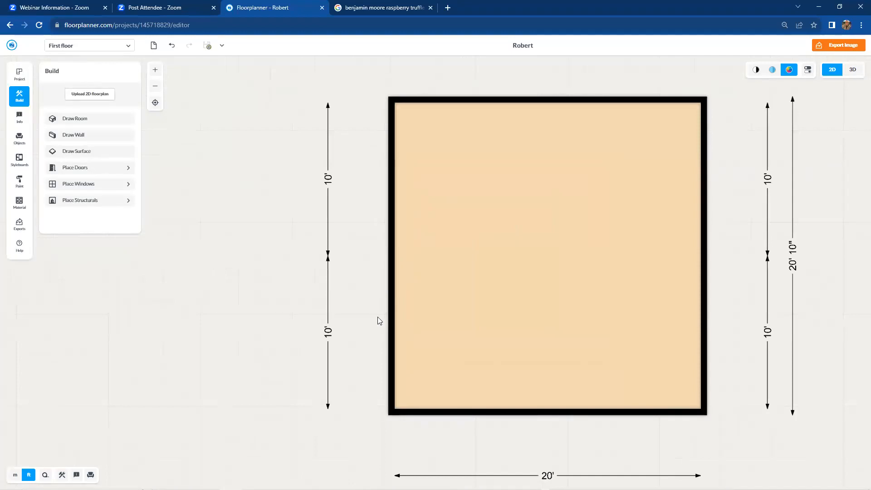
{"action": "left_click_drag", "start_coordinate": [392, 257], "coordinate": [392, 413]}
- Change both wall heights at the right wall's midpoint corner and merge that corner into the room's lower-right corner
{"action": "left_click", "coordinate": [704, 257]}
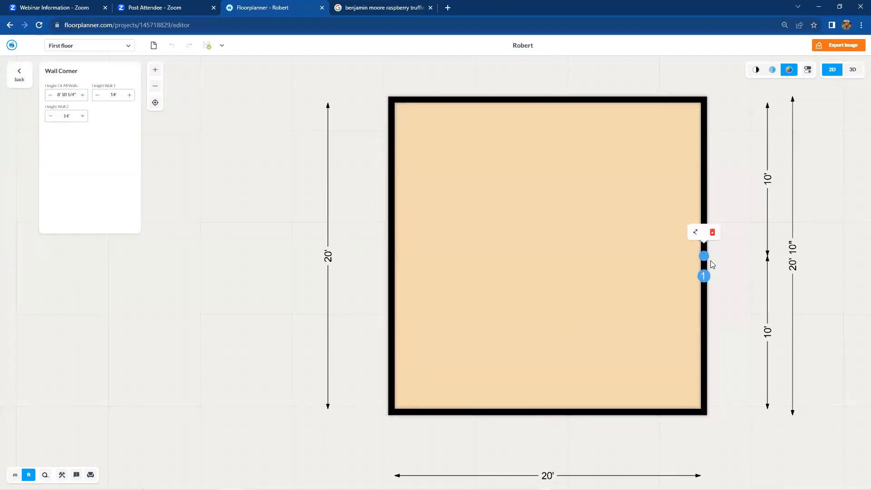
{"action": "left_click", "coordinate": [116, 96]}
{"action": "key", "text": "Return"}
{"action": "left_click", "coordinate": [74, 115]}
{"action": "key", "text": "Return"}
{"action": "left_click", "coordinate": [707, 257]}
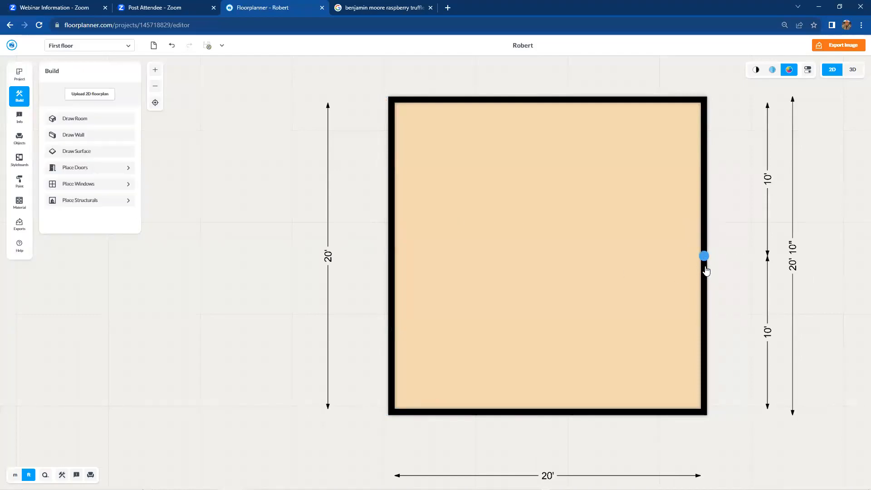
{"action": "left_click_drag", "start_coordinate": [704, 256], "coordinate": [703, 410]}
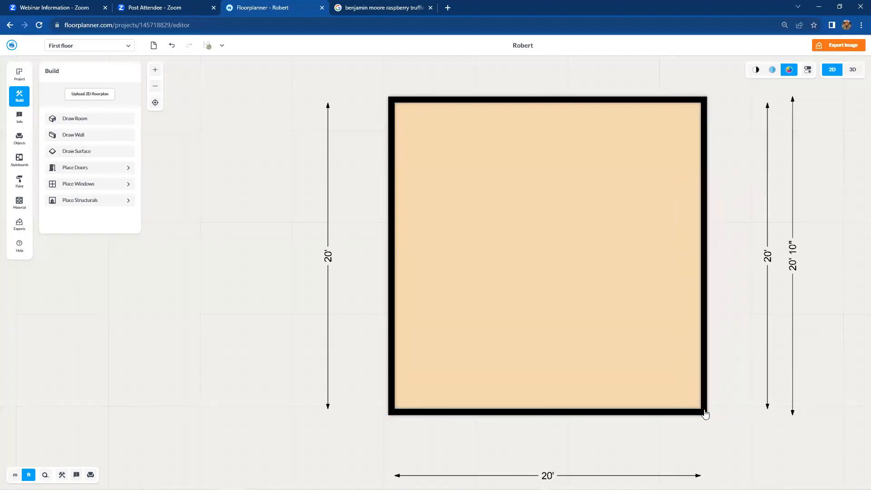
- Check the room's ceiling setting and inspect the walls and ceiling from inside in 3D with the first-person camera
{"action": "scroll", "coordinate": [744, 353], "scroll_direction": "down", "scroll_amount": 1}
{"action": "left_click_drag", "start_coordinate": [742, 350], "coordinate": [523, 251]}
{"action": "left_click", "coordinate": [524, 247]}
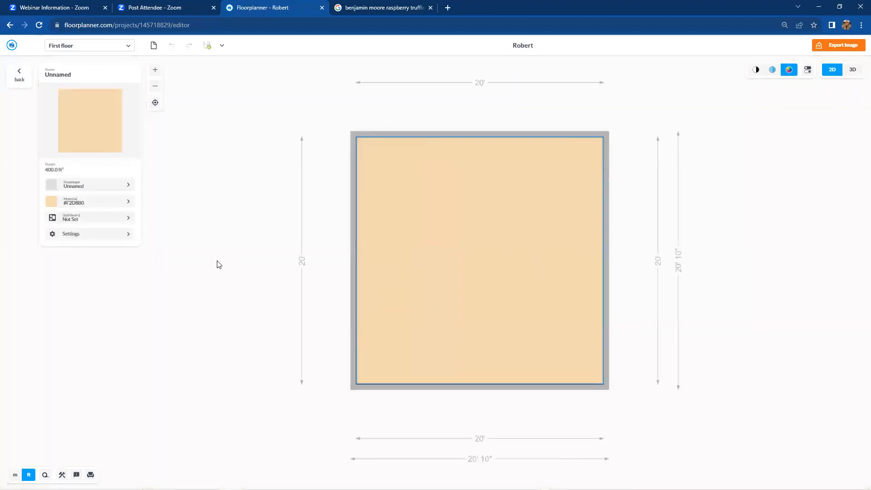
{"action": "left_click", "coordinate": [83, 234]}
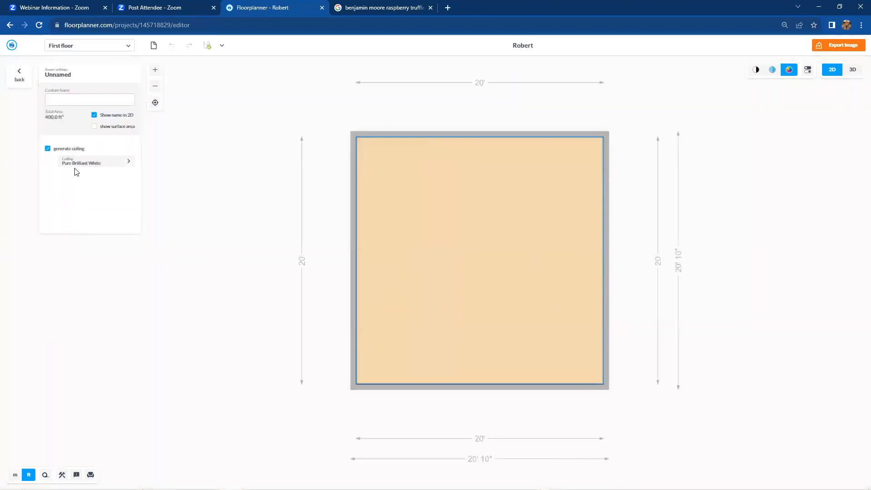
{"action": "left_click", "coordinate": [667, 151]}
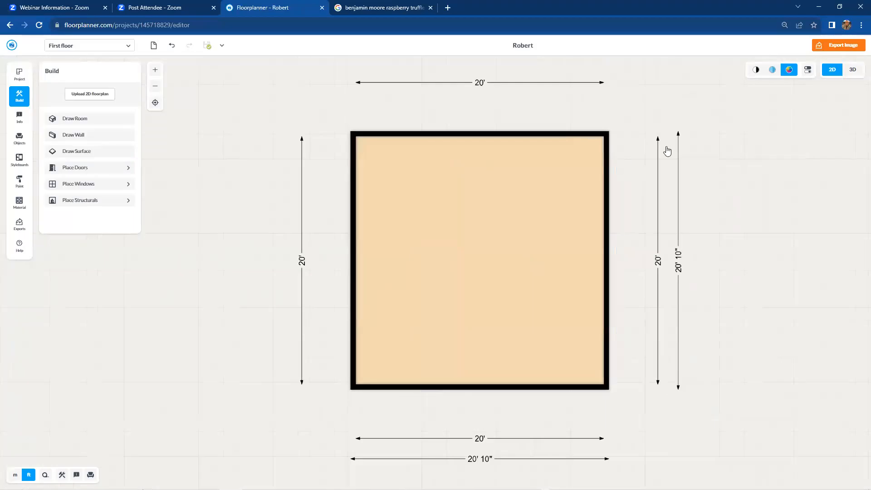
{"action": "left_click", "coordinate": [853, 70]}
{"action": "left_click_drag", "start_coordinate": [625, 256], "coordinate": [584, 191]}
{"action": "left_click", "coordinate": [789, 70]}
{"action": "left_click_drag", "start_coordinate": [686, 270], "coordinate": [715, 199]}
{"action": "left_click_drag", "start_coordinate": [669, 370], "coordinate": [670, 385]}
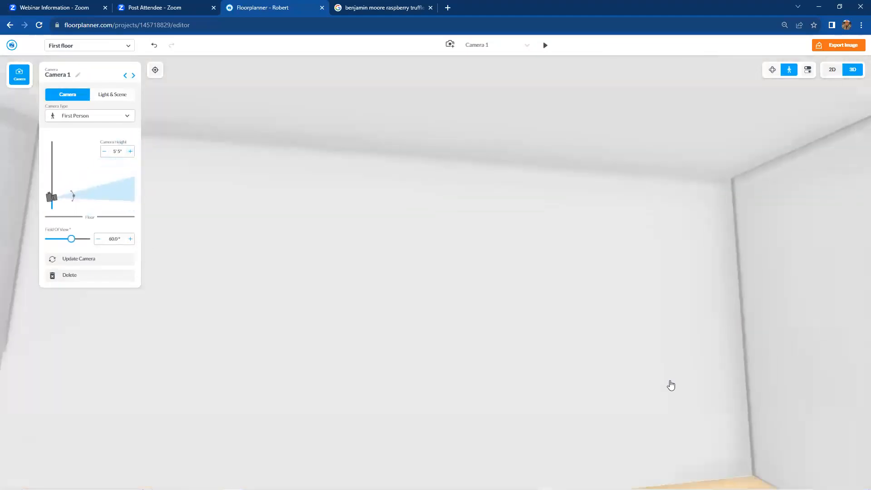
{"action": "left_click", "coordinate": [832, 69]}
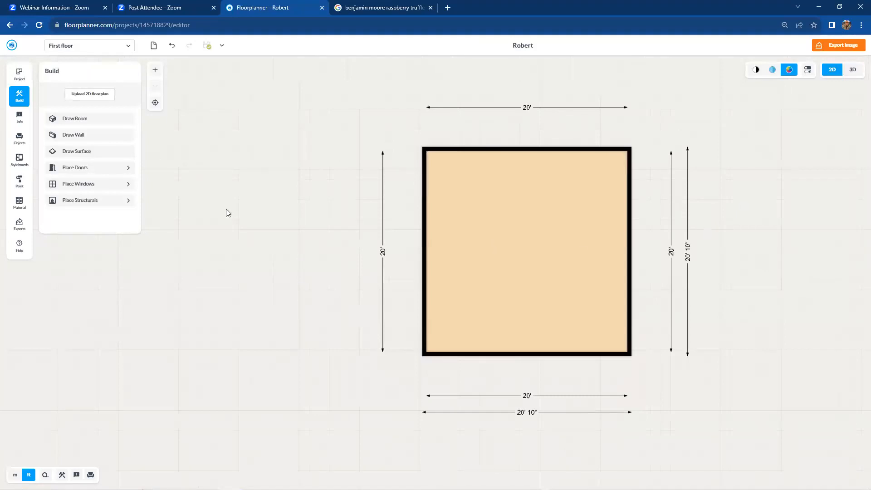
- Draw a 20' by 20' surface that covers the whole room from inner corner to inner corner
{"action": "left_click", "coordinate": [100, 154]}
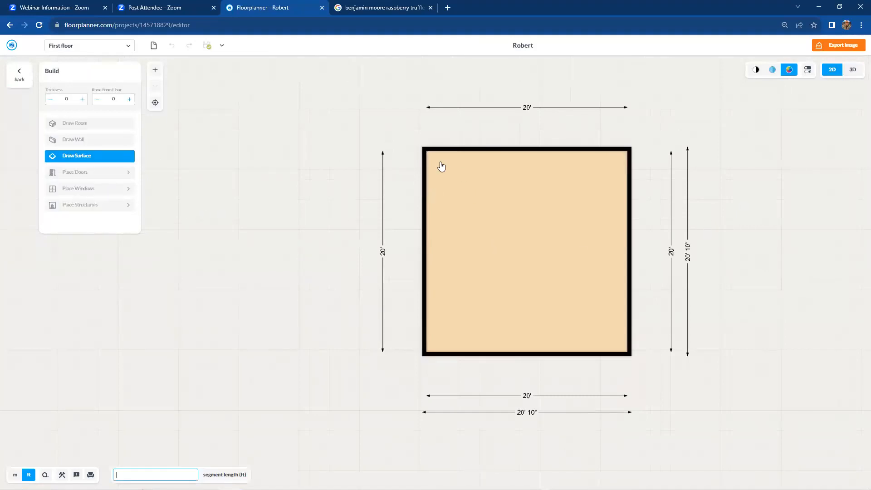
{"action": "left_click", "coordinate": [457, 171]}
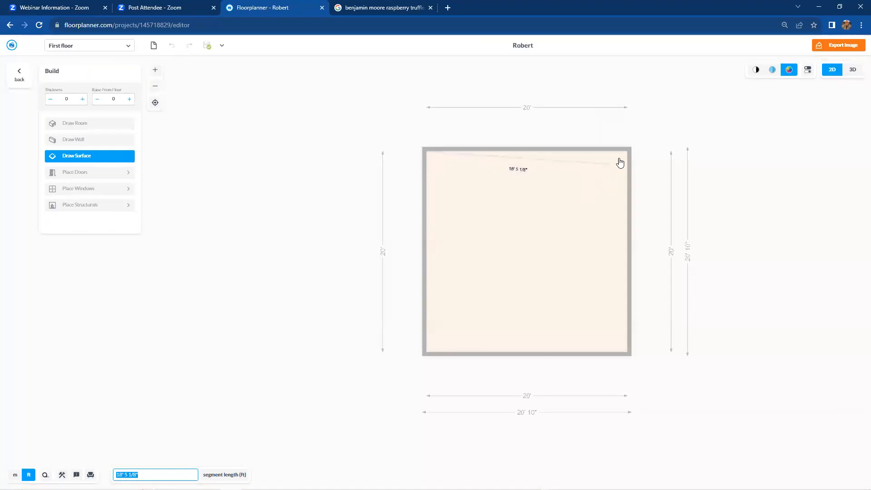
{"action": "left_click", "coordinate": [628, 156]}
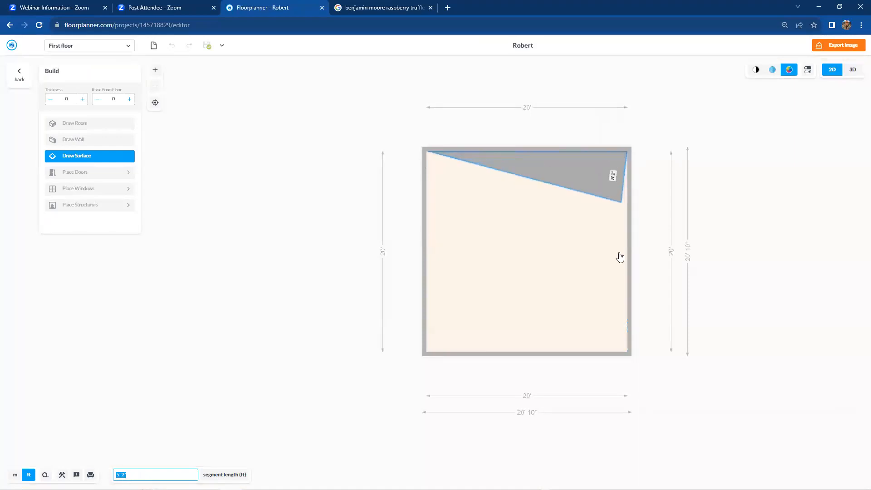
{"action": "left_click", "coordinate": [625, 350]}
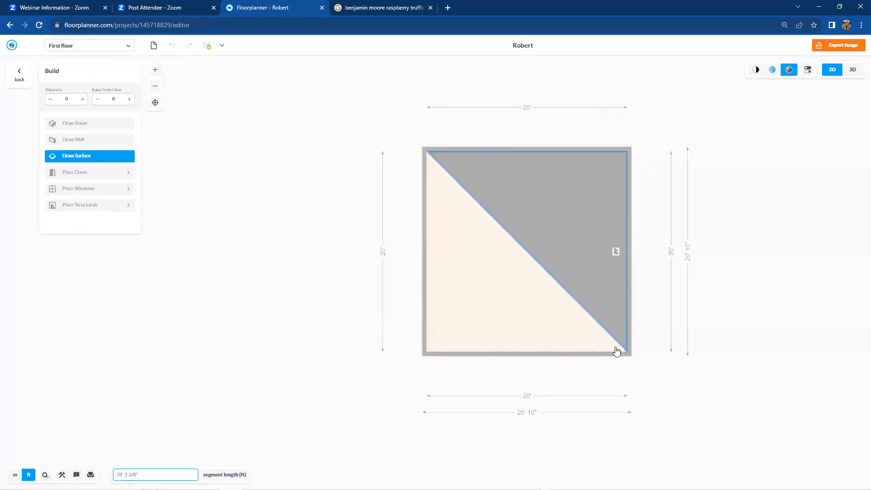
{"action": "left_click", "coordinate": [429, 353]}
- Reshape the new surface with added corners to leave a rectangular opening about 12' 3" by 9' 10" in its middle
{"action": "left_click", "coordinate": [525, 274]}
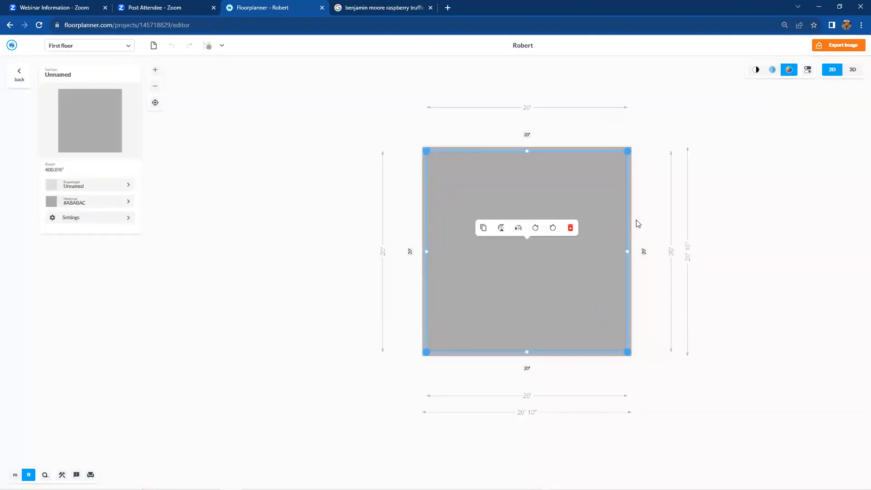
{"action": "left_click", "coordinate": [627, 198]}
{"action": "left_click_drag", "start_coordinate": [627, 257], "coordinate": [468, 198]}
{"action": "left_click_drag", "start_coordinate": [585, 312], "coordinate": [478, 297]}
{"action": "left_click_drag", "start_coordinate": [583, 337], "coordinate": [624, 199]}
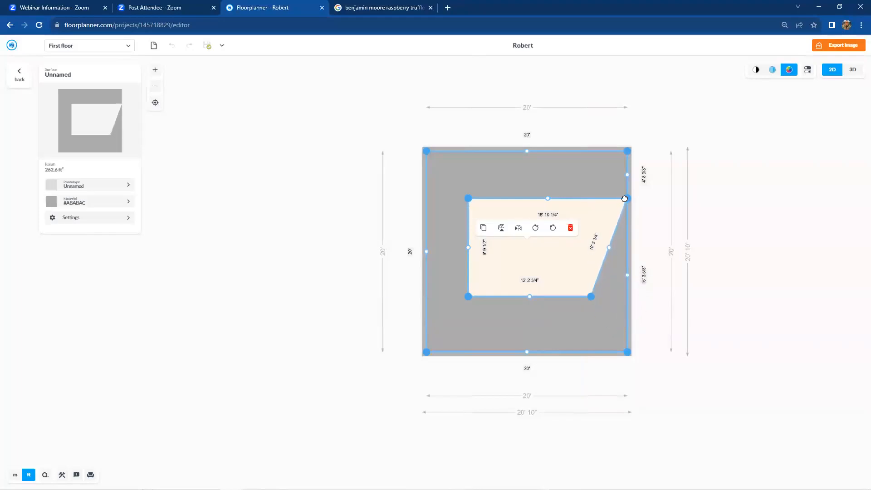
{"action": "left_click", "coordinate": [614, 235]}
{"action": "left_click_drag", "start_coordinate": [613, 235], "coordinate": [588, 198]}
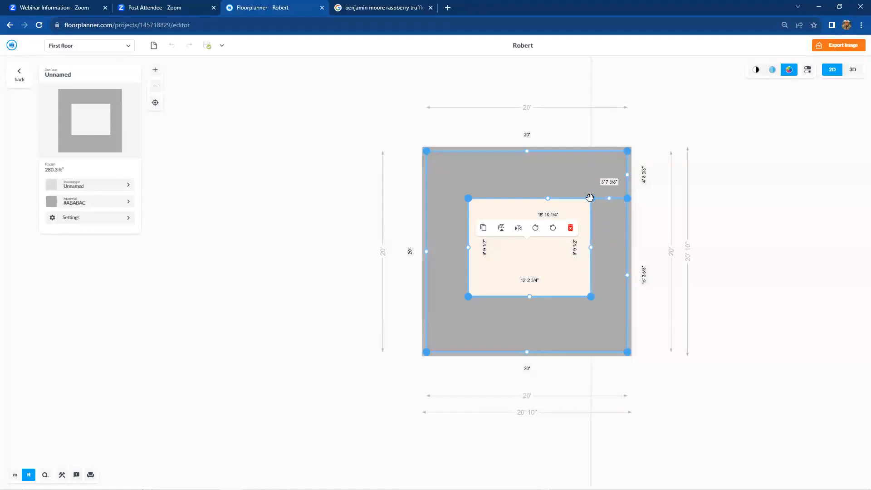
{"action": "left_click", "coordinate": [590, 198]}
{"action": "left_click", "coordinate": [717, 310]}
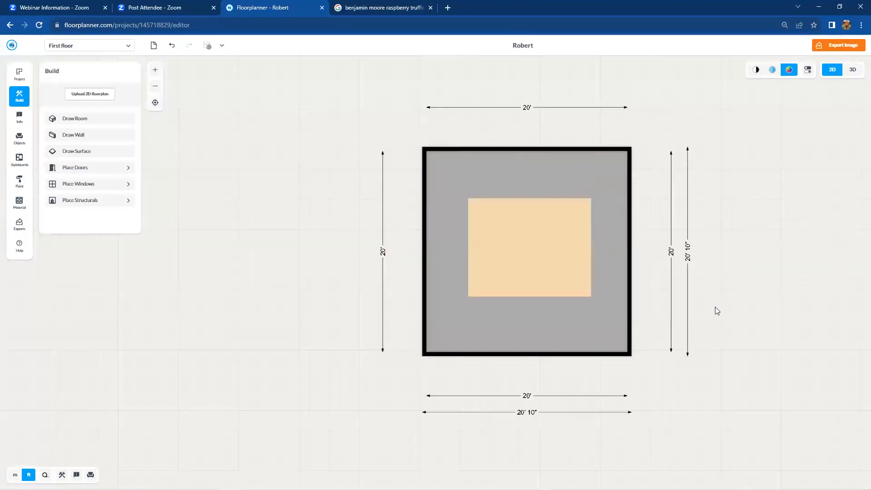
- Raise the surface with the rectangular opening 8' from the floor and adjust its thickness
{"action": "left_click", "coordinate": [555, 317]}
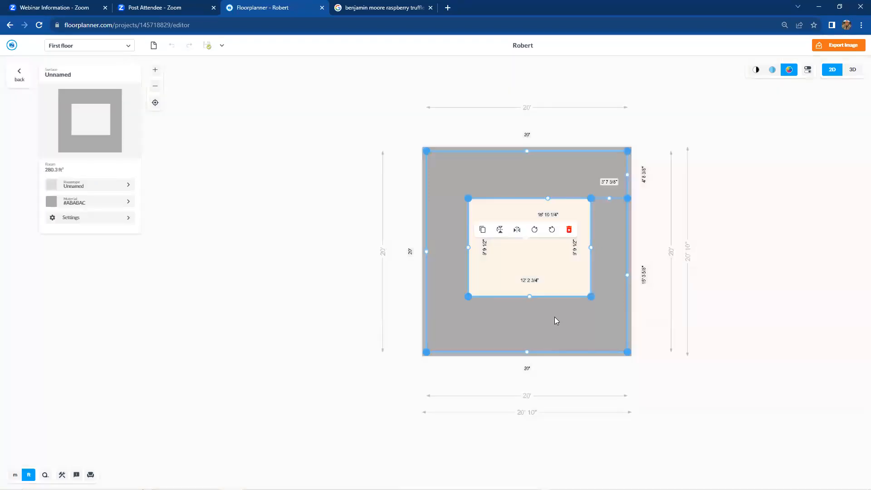
{"action": "left_click", "coordinate": [101, 221]}
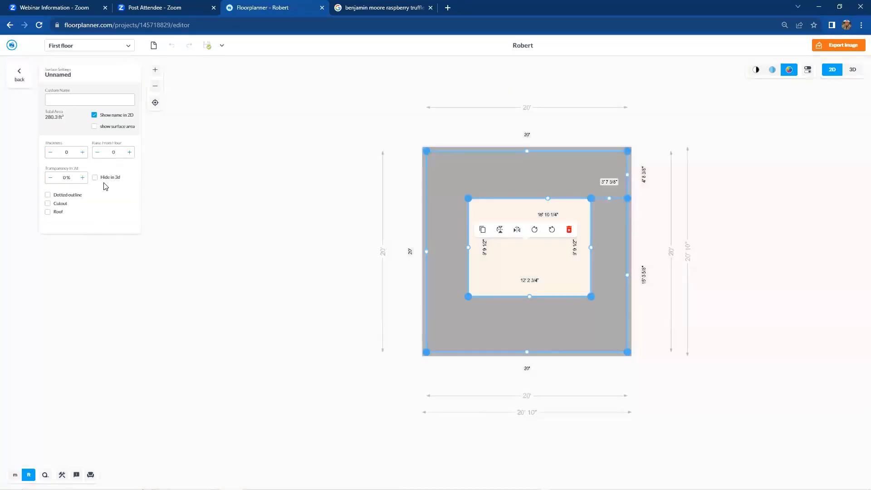
{"action": "left_click", "coordinate": [113, 153]}
{"action": "type", "text": "8"}
{"action": "left_click", "coordinate": [68, 154]}
{"action": "left_click", "coordinate": [417, 201]}
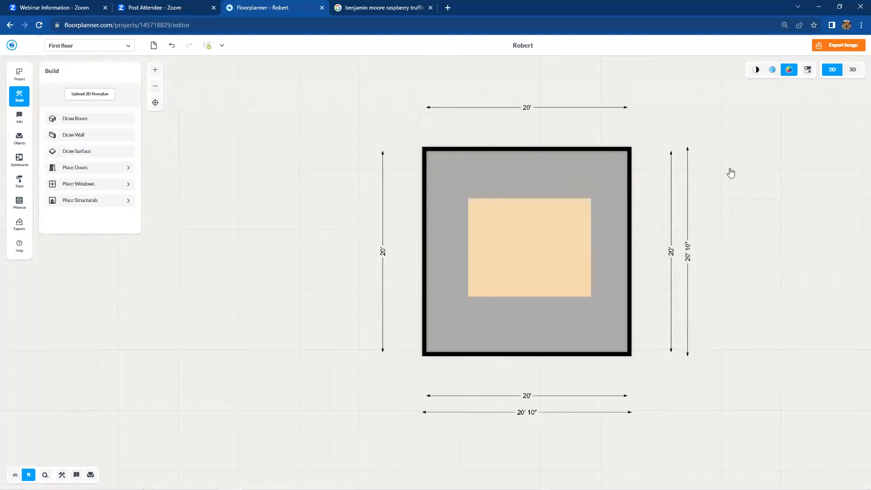
- Examine the room's ceiling settings, including the color and material choices for the generated ceiling
{"action": "left_click", "coordinate": [561, 245]}
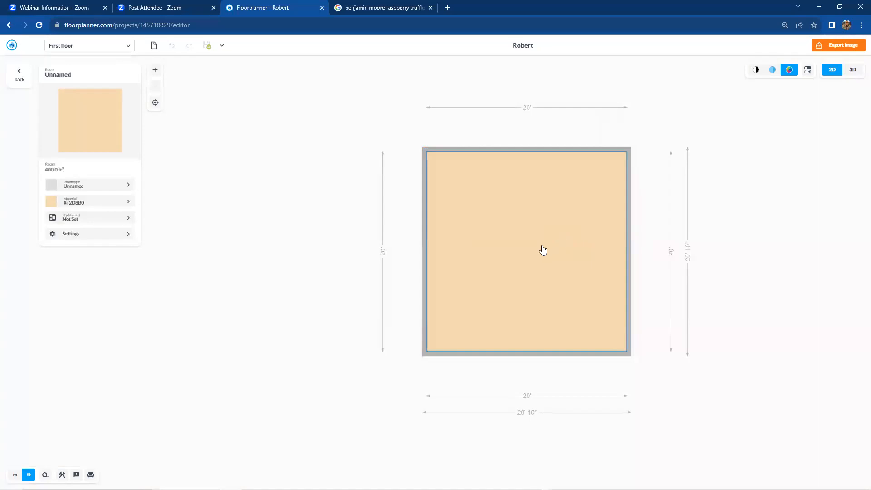
{"action": "left_click", "coordinate": [94, 239]}
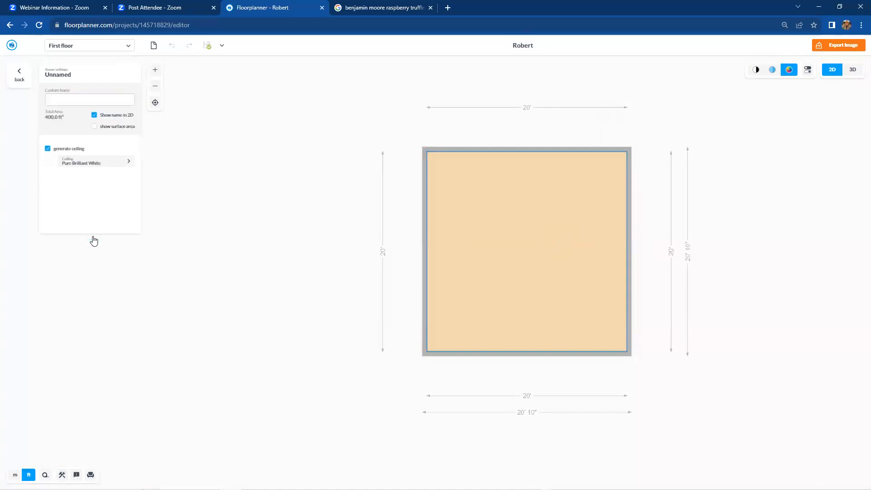
{"action": "left_click", "coordinate": [110, 166]}
{"action": "left_click", "coordinate": [112, 173]}
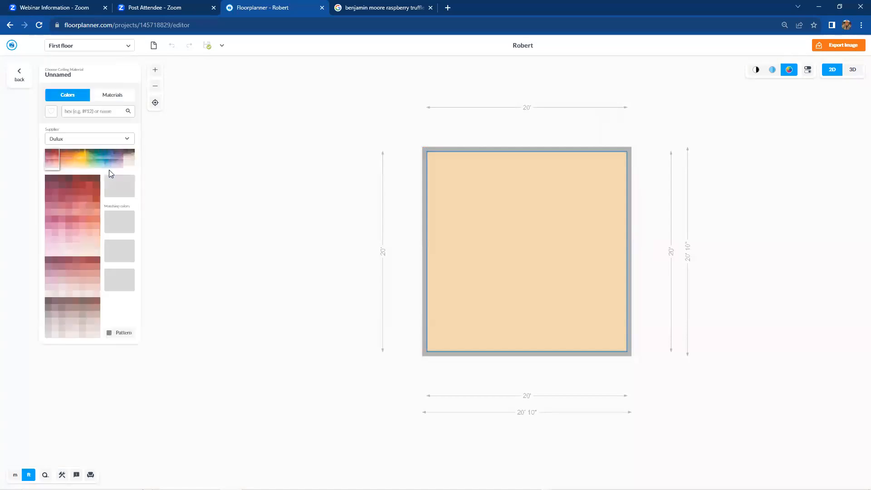
{"action": "left_click", "coordinate": [113, 101]}
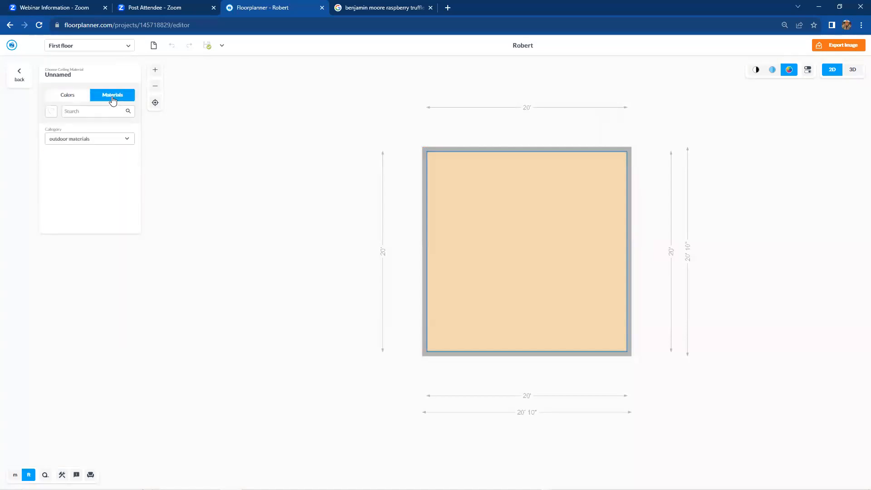
{"action": "left_click", "coordinate": [272, 157]}
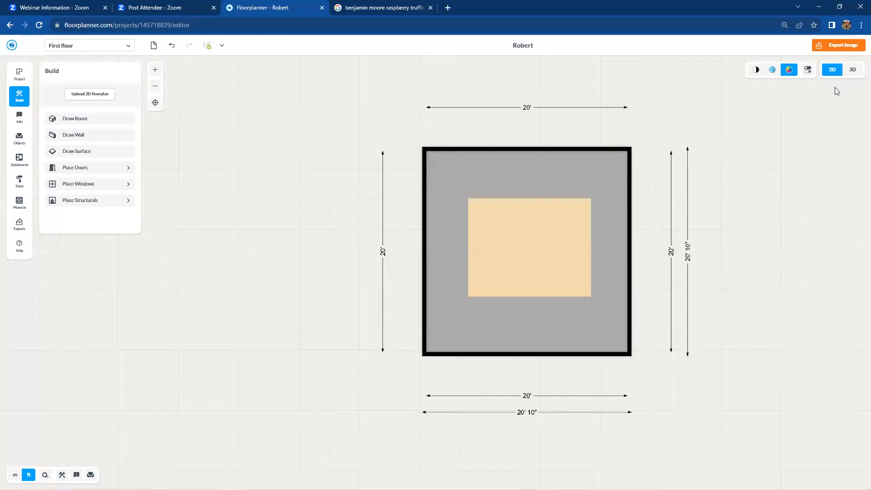
- Inspect the dropped ceiling and its opening from inside the room in 3D with the first-person camera
{"action": "left_click", "coordinate": [852, 73]}
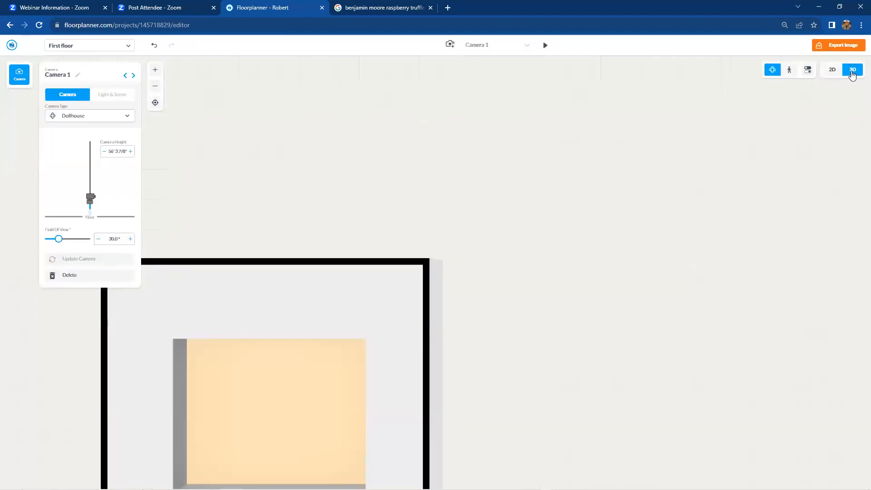
{"action": "left_click", "coordinate": [789, 75]}
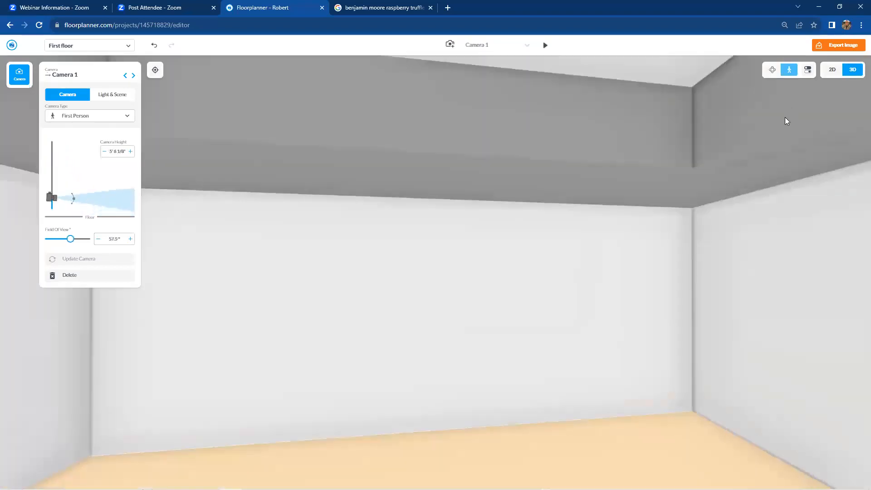
{"action": "left_click_drag", "start_coordinate": [657, 294], "coordinate": [671, 334]}
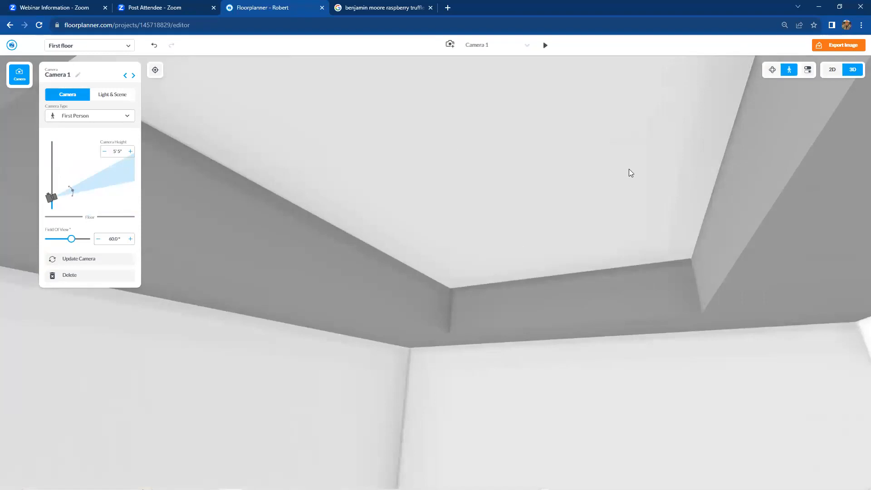
- Return to the 2D plan and delete the surface with the rectangular opening from the room
{"action": "left_click", "coordinate": [831, 72]}
{"action": "scroll", "coordinate": [677, 220], "scroll_direction": "down", "scroll_amount": 2}
{"action": "left_click_drag", "start_coordinate": [720, 241], "coordinate": [658, 267]}
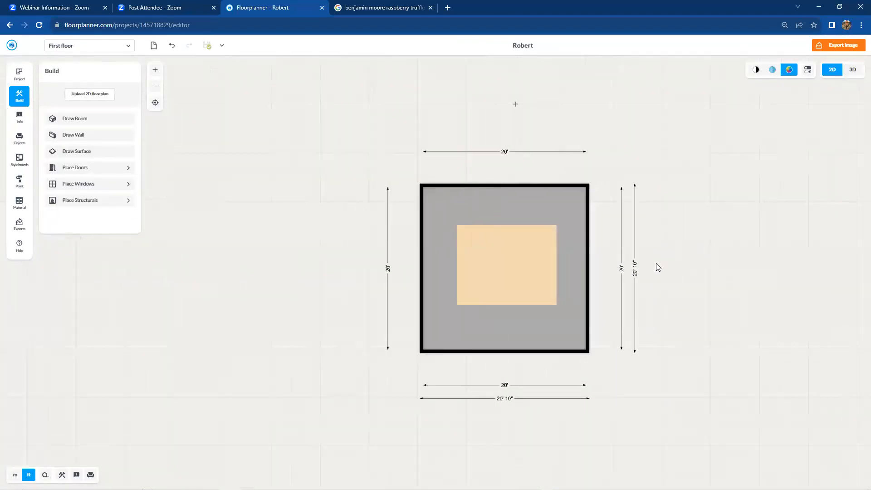
{"action": "left_click", "coordinate": [547, 329]}
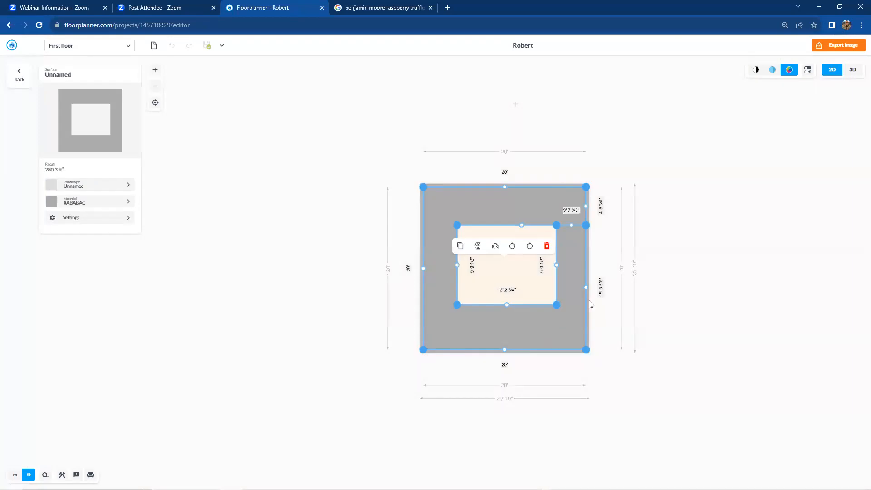
{"action": "left_click", "coordinate": [547, 246]}
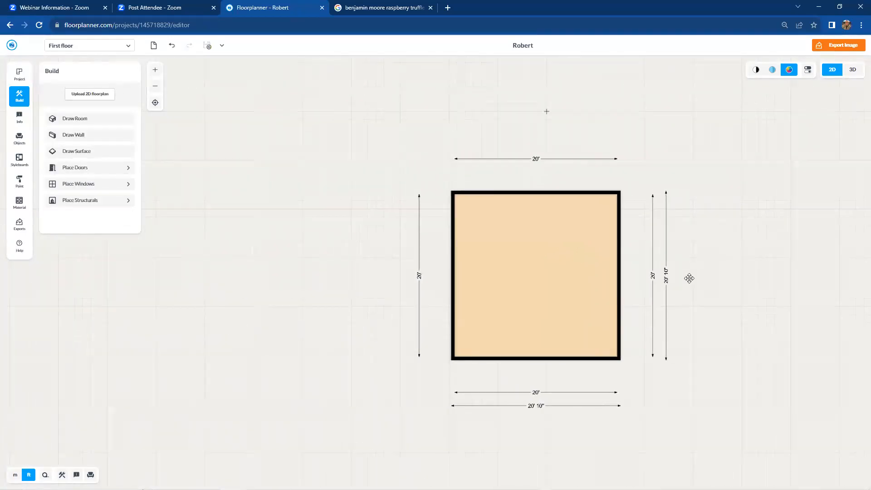
{"action": "scroll", "coordinate": [576, 252], "scroll_direction": "up", "scroll_amount": 1}
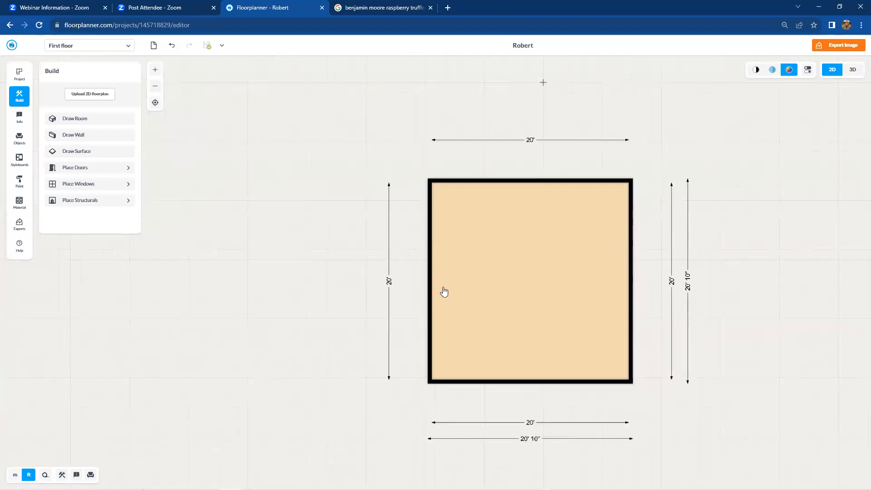
{"action": "left_click", "coordinate": [88, 140]}
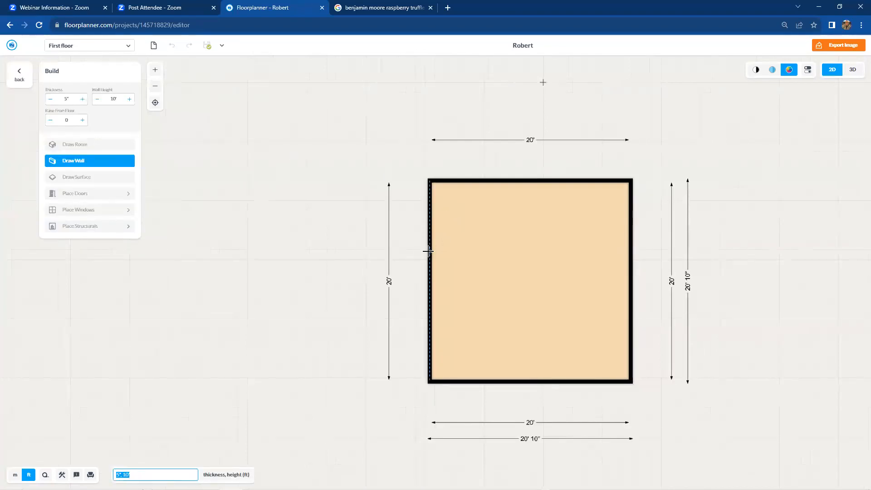
{"action": "left_click", "coordinate": [428, 251]}
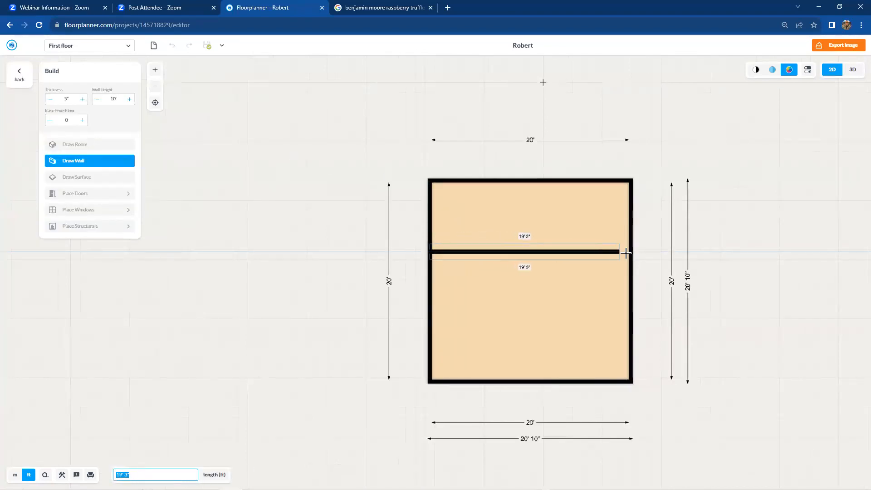
{"action": "left_click", "coordinate": [630, 254]}
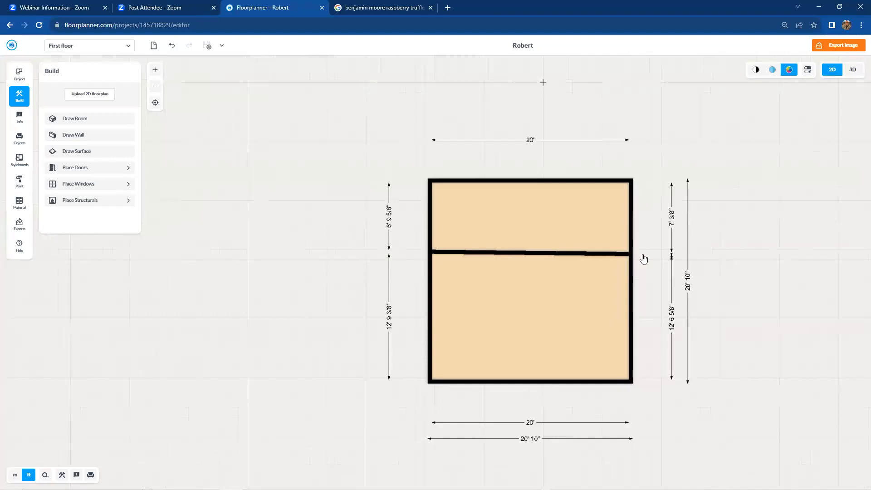
{"action": "left_click", "coordinate": [612, 257]}
{"action": "left_click", "coordinate": [635, 230]}
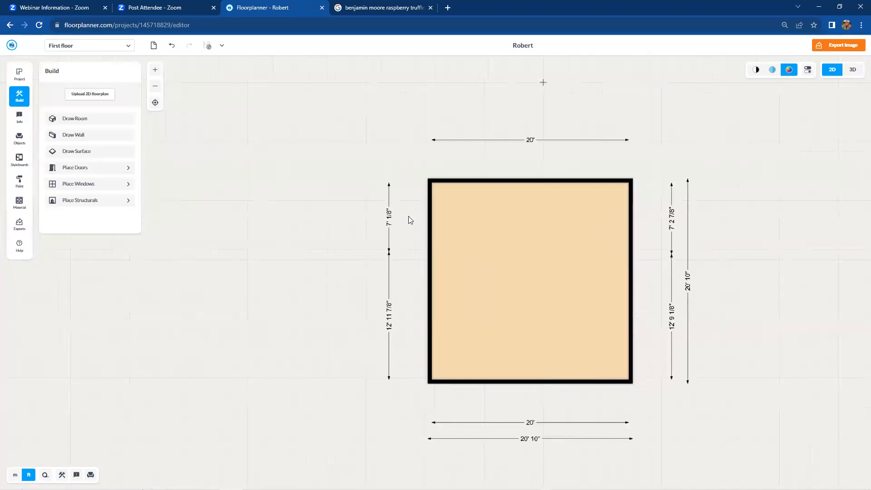
- Draw a straight horizontal wall about 20' long across the room, about 6' 10" below its upper wall
{"action": "left_click", "coordinate": [107, 135]}
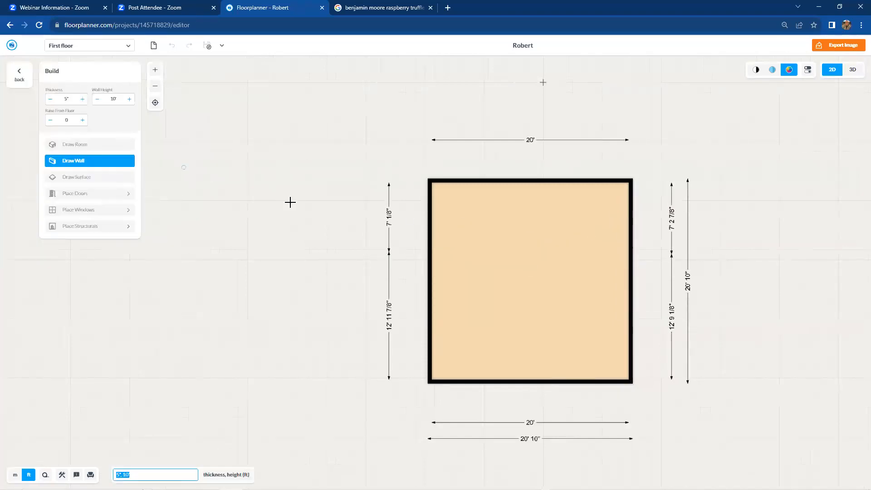
{"action": "left_click", "coordinate": [431, 251]}
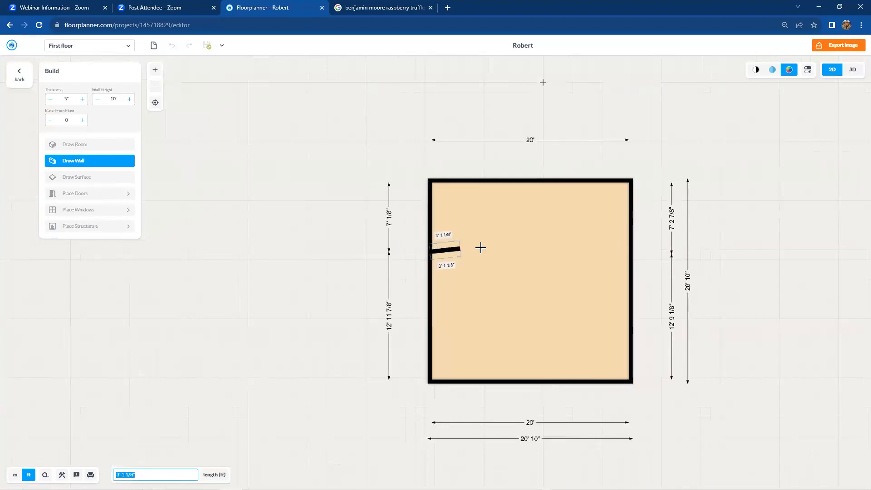
{"action": "left_click", "coordinate": [633, 250]}
{"action": "scroll", "coordinate": [590, 265], "scroll_direction": "up", "scroll_amount": 3}
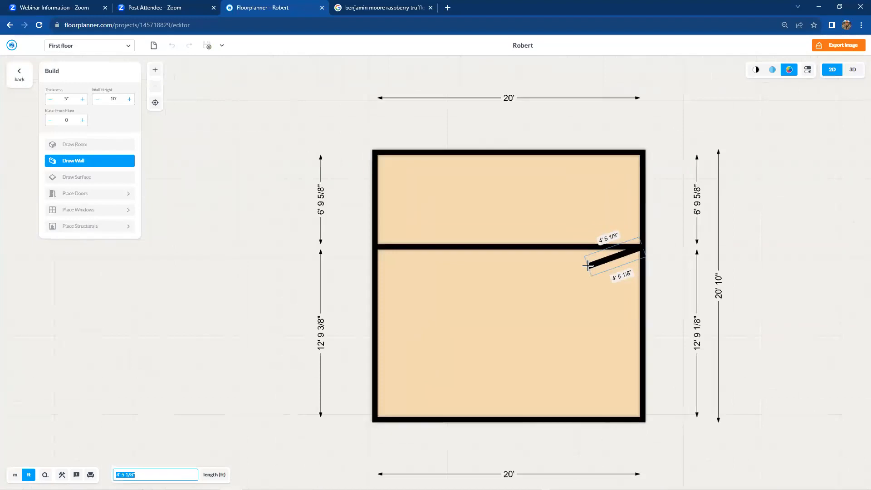
{"action": "key", "text": "Escape"}
{"action": "scroll", "coordinate": [595, 260], "scroll_direction": "down", "scroll_amount": 4}
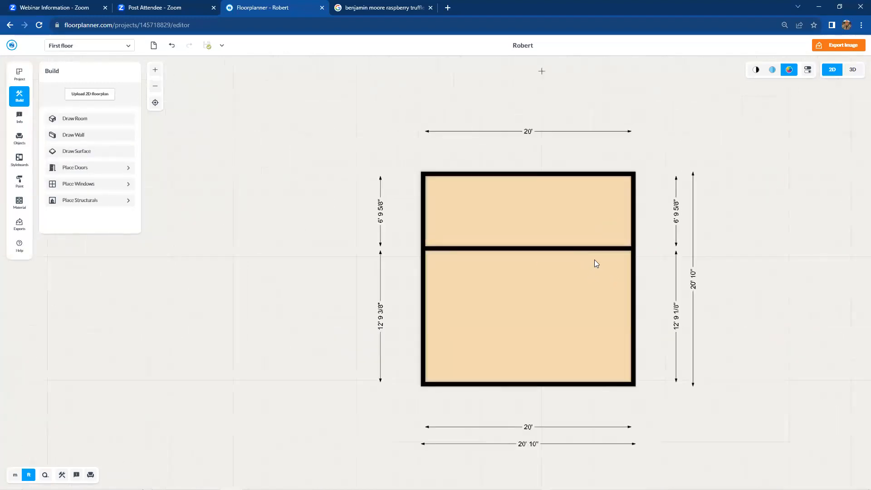
- Assign the Living room type to the larger lower room and Dining to the smaller upper room
{"action": "left_click", "coordinate": [572, 306]}
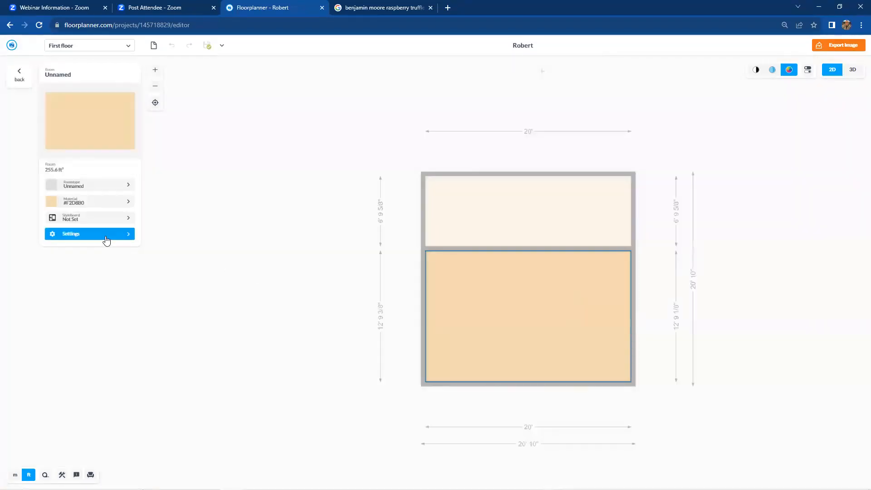
{"action": "left_click", "coordinate": [102, 186]}
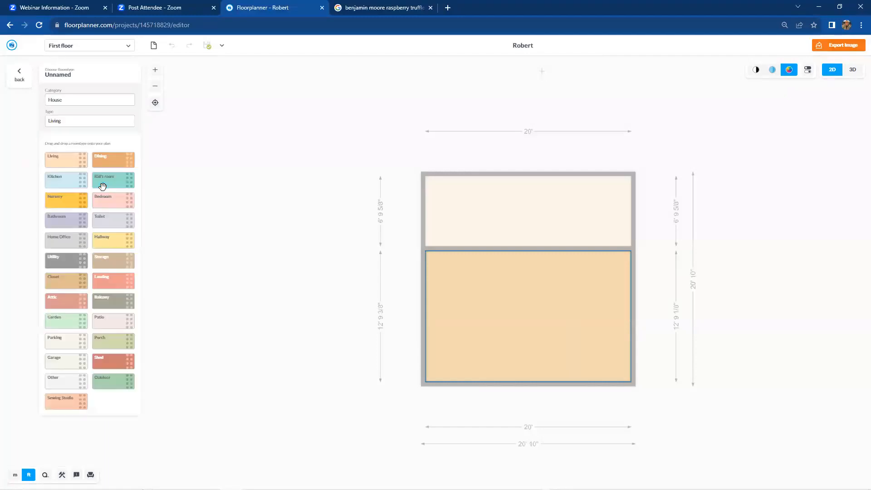
{"action": "left_click", "coordinate": [76, 158]}
{"action": "key", "text": "Escape"}
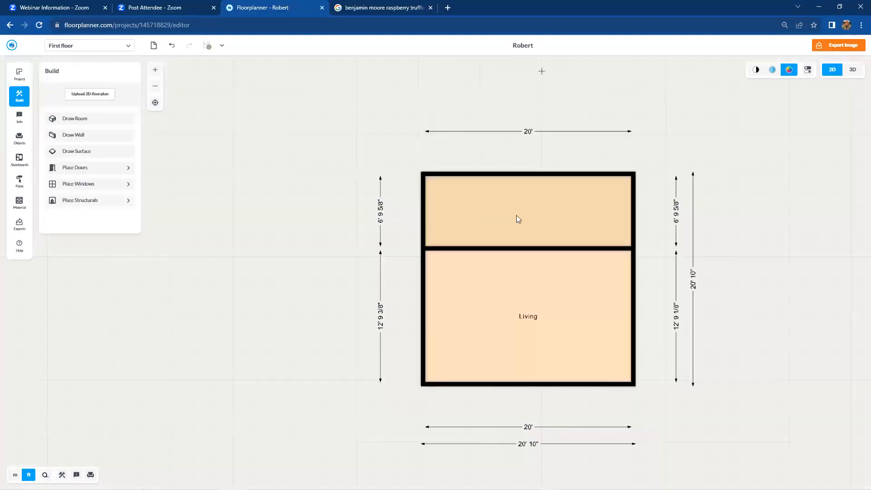
{"action": "left_click", "coordinate": [516, 215]}
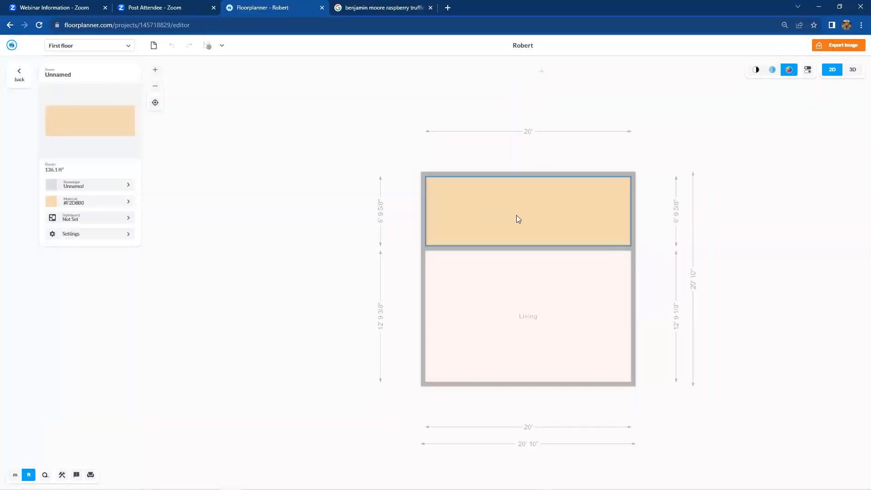
{"action": "left_click", "coordinate": [96, 185]}
{"action": "left_click", "coordinate": [105, 162]}
{"action": "key", "text": "Escape"}
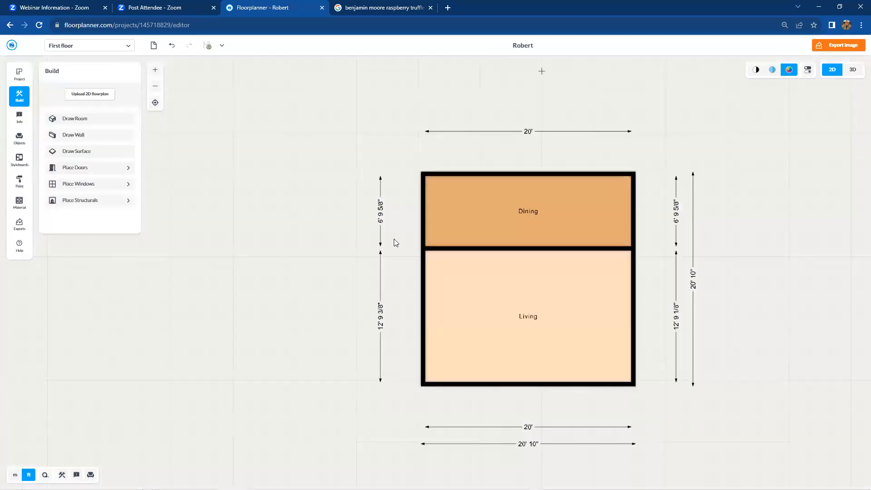
- Reduce the thickness of the dividing wall between Dining and Living to essentially zero
{"action": "left_click", "coordinate": [497, 248]}
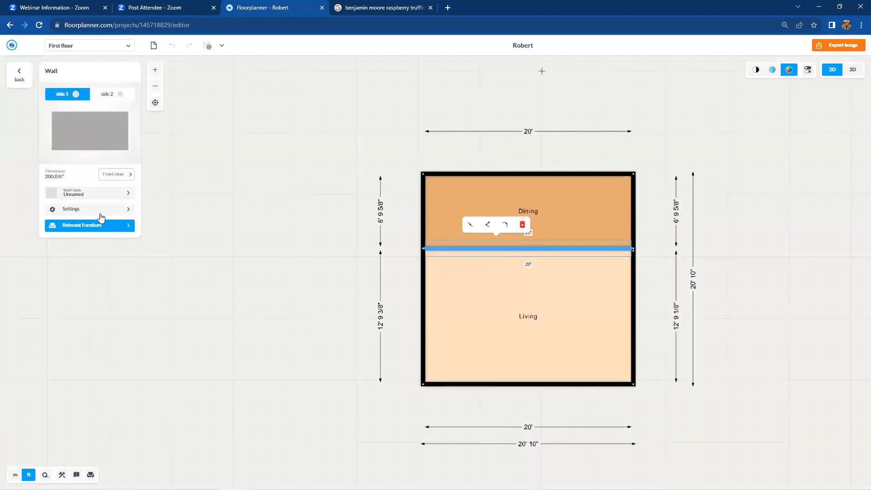
{"action": "left_click", "coordinate": [100, 210]}
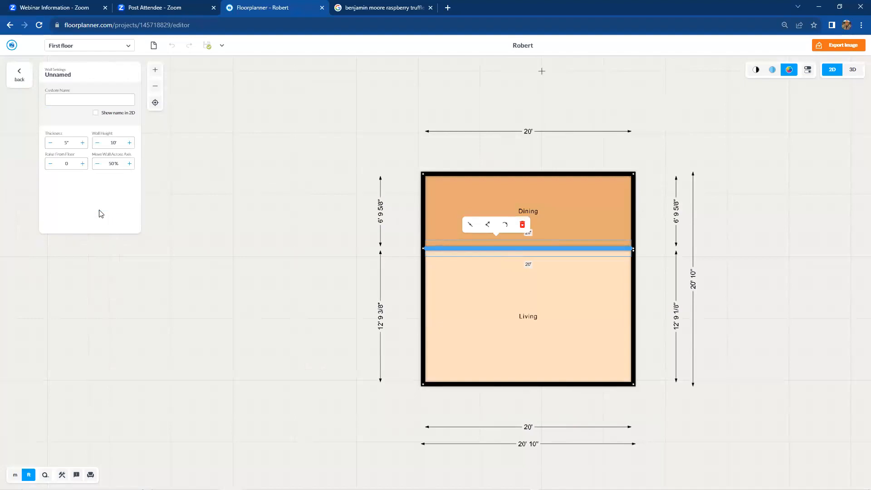
{"action": "left_click", "coordinate": [74, 145]}
{"action": "key", "text": "Return"}
{"action": "left_click", "coordinate": [385, 272]}
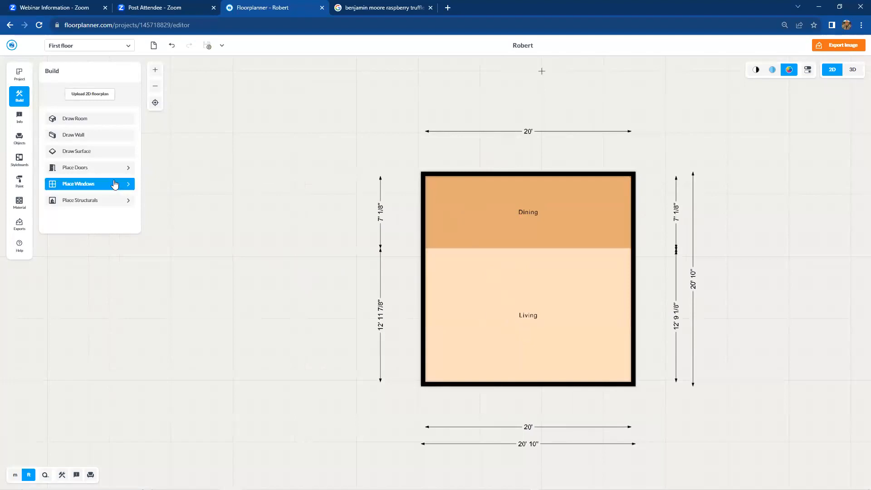
- Search the wood category of the material library for "nordic"
{"action": "left_click", "coordinate": [20, 203]}
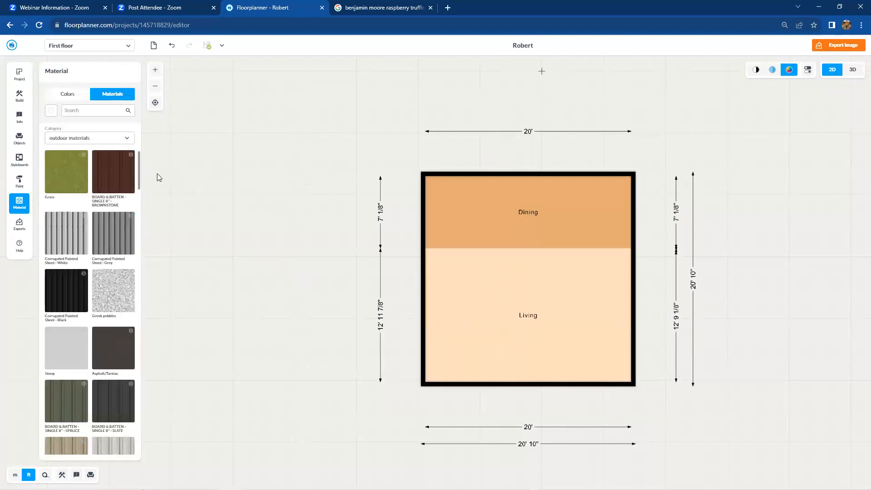
{"action": "left_click", "coordinate": [121, 144]}
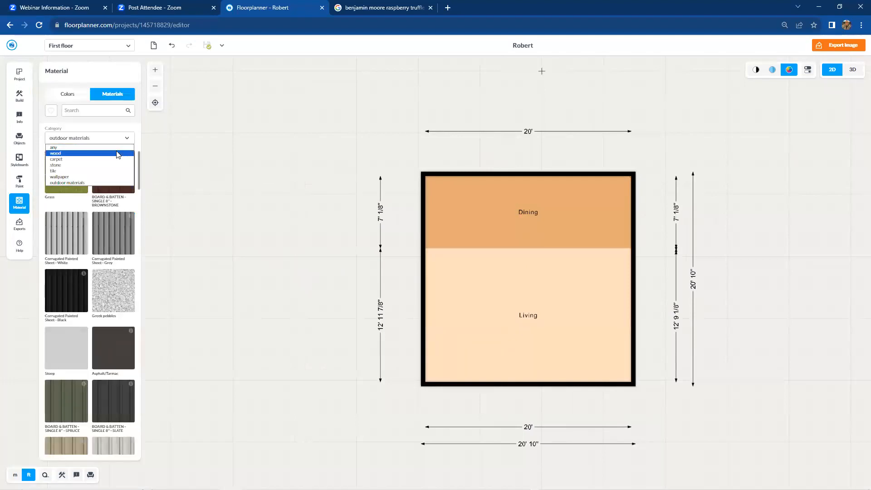
{"action": "left_click", "coordinate": [119, 155]}
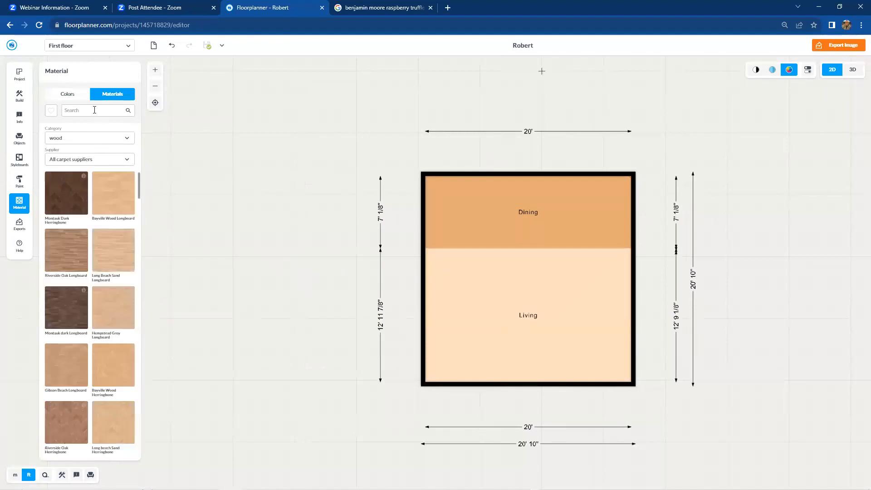
{"action": "left_click", "coordinate": [94, 110]}
{"action": "type", "text": "nordic"}
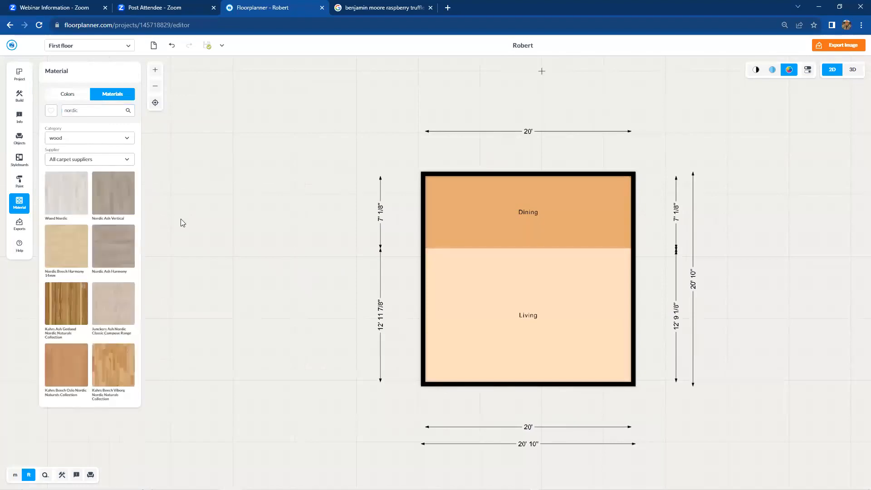
- Apply the Nordic Ash Harmony wood to the Living floor and the Bedford Park Teal Broadloom carpet to the Dining floor
{"action": "left_click_drag", "start_coordinate": [115, 252], "coordinate": [491, 295]}
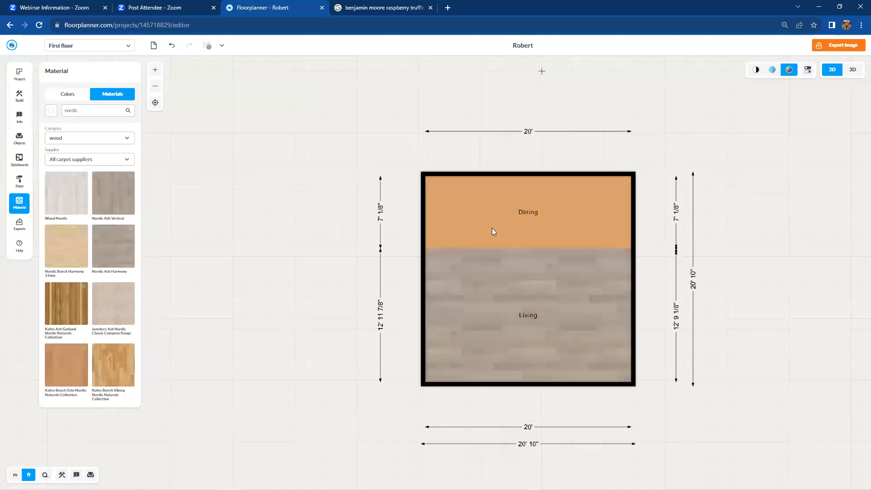
{"action": "left_click", "coordinate": [126, 139]}
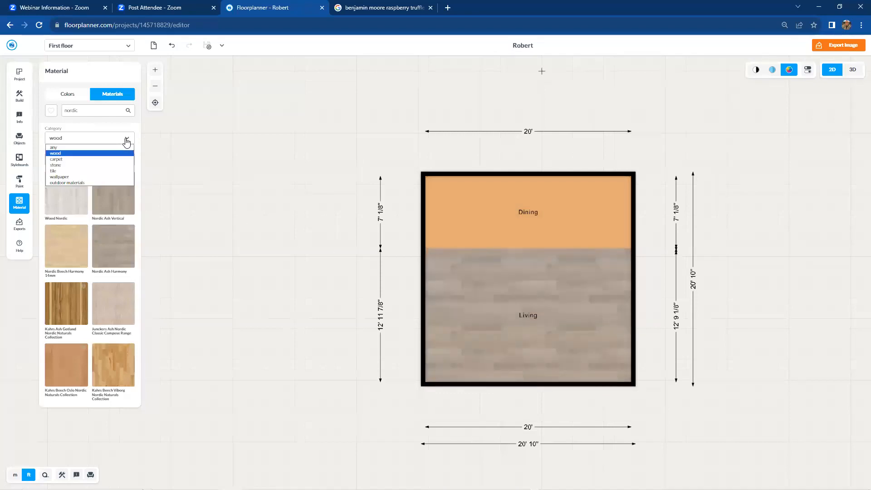
{"action": "left_click", "coordinate": [105, 159]}
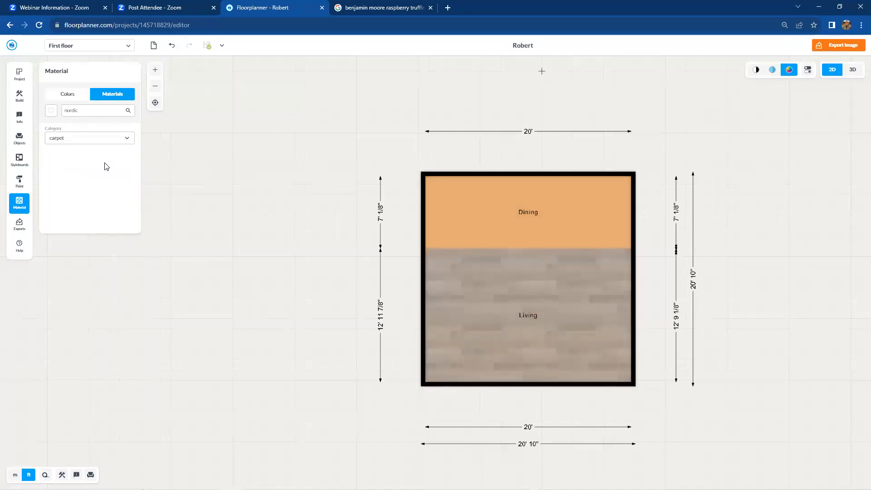
{"action": "double_click", "coordinate": [92, 110]}
{"action": "key", "text": "BackSpace"}
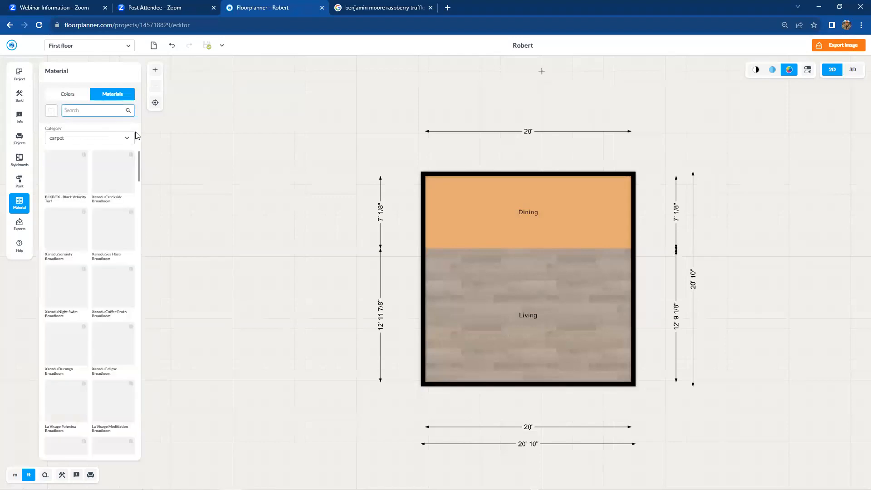
{"action": "scroll", "coordinate": [109, 284], "scroll_direction": "down", "scroll_amount": 5}
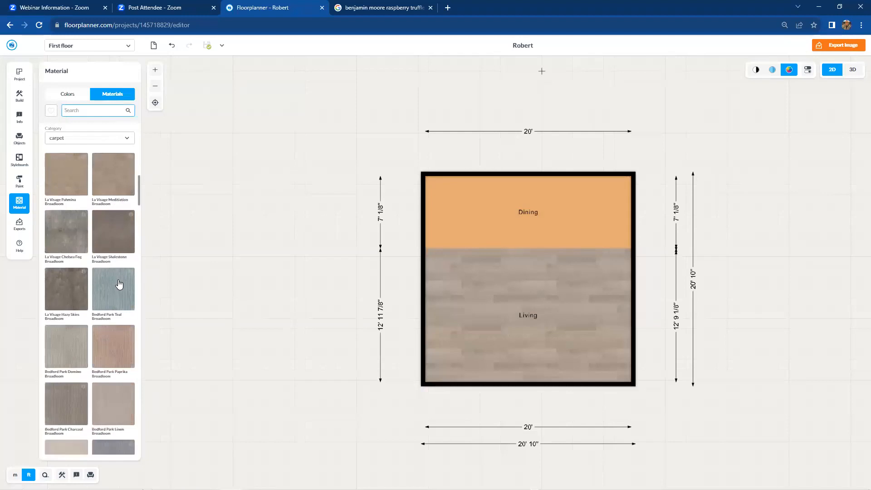
{"action": "left_click_drag", "start_coordinate": [467, 214], "coordinate": [466, 214]}
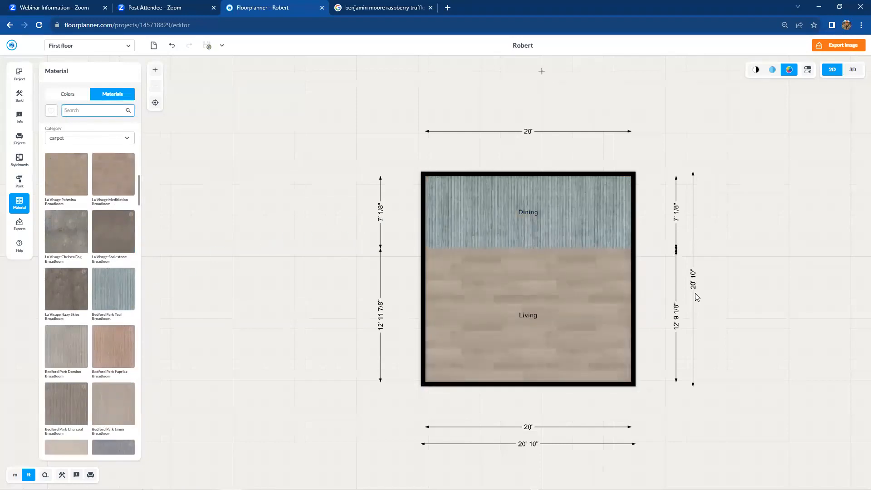
- Set the rotation of the Living room's floor material to 90°
{"action": "scroll", "coordinate": [686, 296], "scroll_direction": "up", "scroll_amount": 3}
{"action": "scroll", "coordinate": [492, 299], "scroll_direction": "up", "scroll_amount": 2}
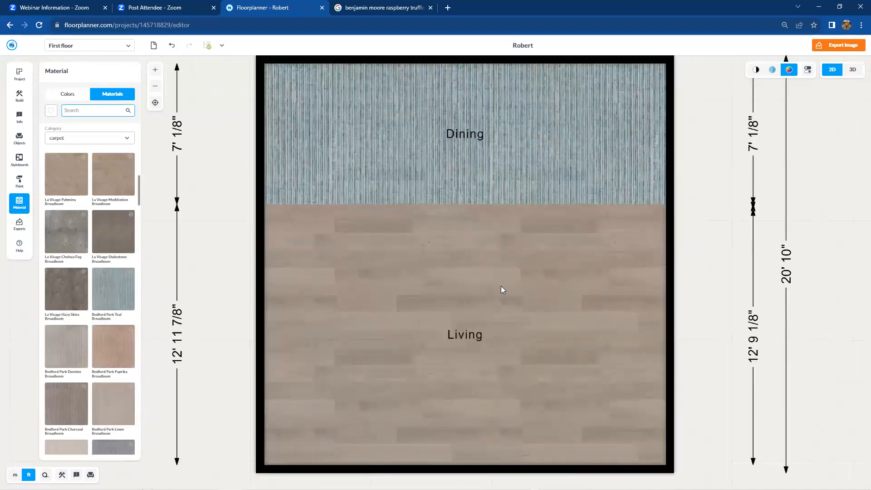
{"action": "left_click", "coordinate": [501, 290]}
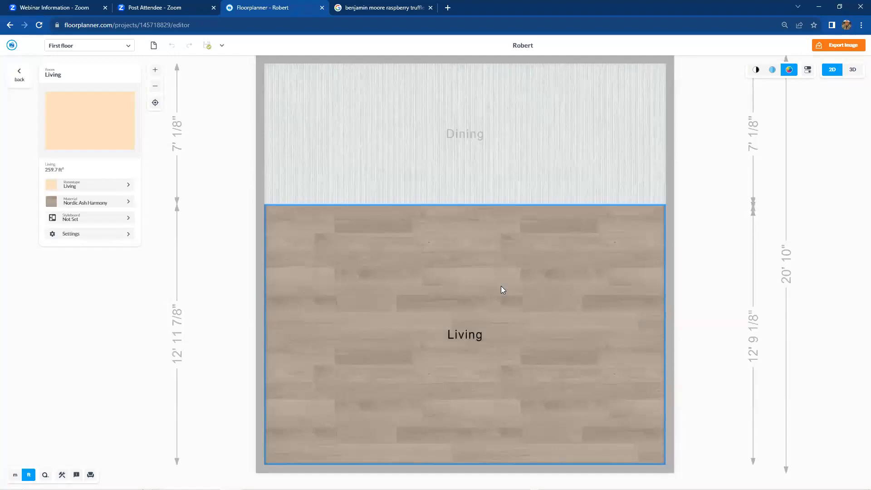
{"action": "left_click", "coordinate": [95, 208]}
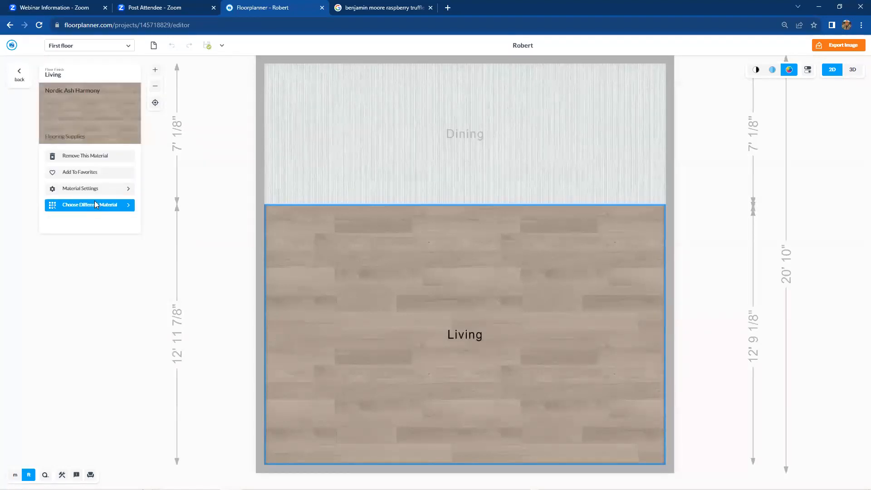
{"action": "left_click", "coordinate": [98, 190]}
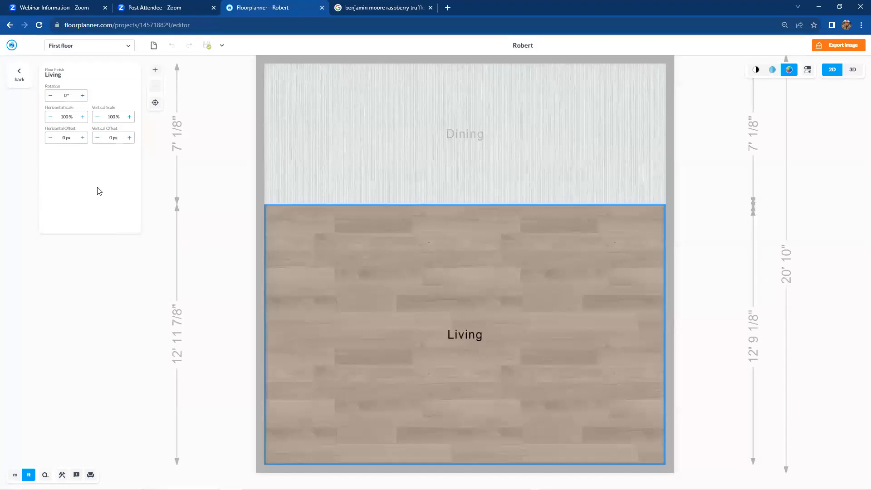
{"action": "left_click", "coordinate": [73, 95]}
{"action": "type", "text": "90"}
{"action": "key", "text": "Return"}
- Scale the Living floor material to 111% horizontally and 105% vertically
{"action": "left_click", "coordinate": [83, 116]}
{"action": "left_click", "coordinate": [83, 116]}
{"action": "left_click", "coordinate": [83, 117]}
{"action": "left_click", "coordinate": [83, 116]}
{"action": "left_click", "coordinate": [83, 117]}
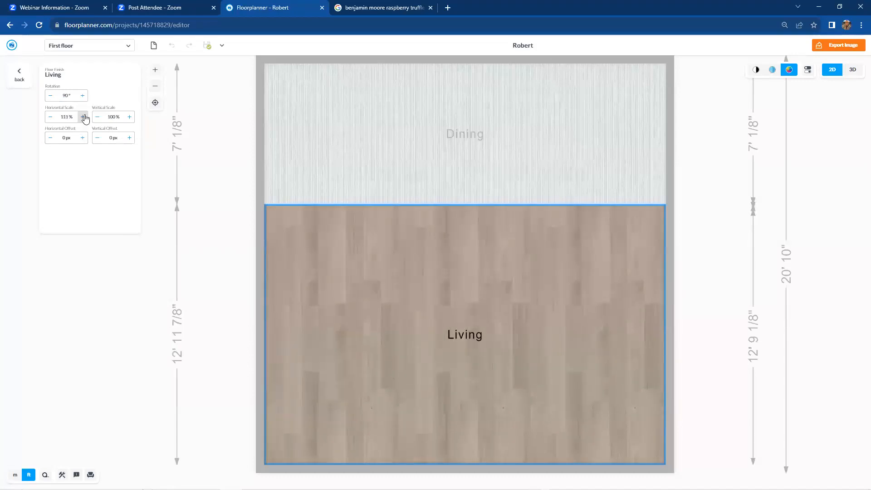
{"action": "left_click", "coordinate": [129, 118]}
{"action": "left_click", "coordinate": [130, 118]}
{"action": "left_click", "coordinate": [130, 117]}
{"action": "left_click", "coordinate": [129, 117]}
{"action": "left_click", "coordinate": [129, 118]}
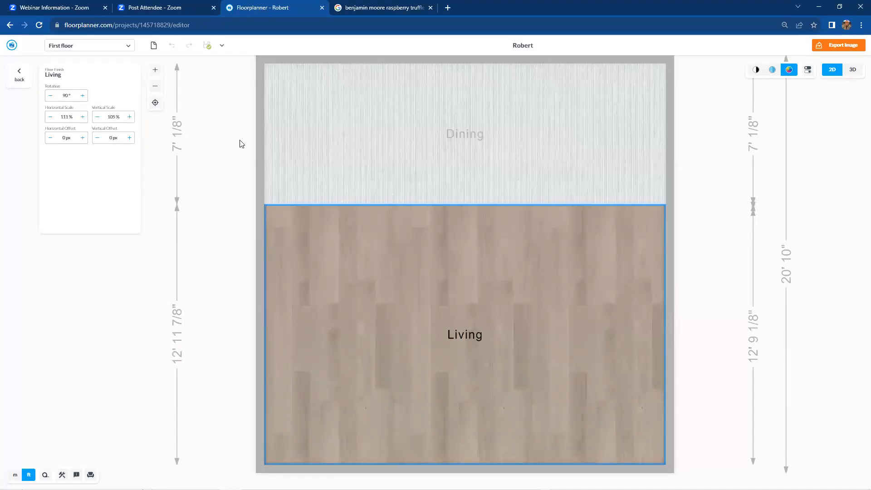
- Offset the Living floor material by -1 px vertically and 19 px horizontally, and finish editing it
{"action": "scroll", "coordinate": [695, 308], "scroll_direction": "up", "scroll_amount": 3}
{"action": "scroll", "coordinate": [699, 302], "scroll_direction": "up", "scroll_amount": 2}
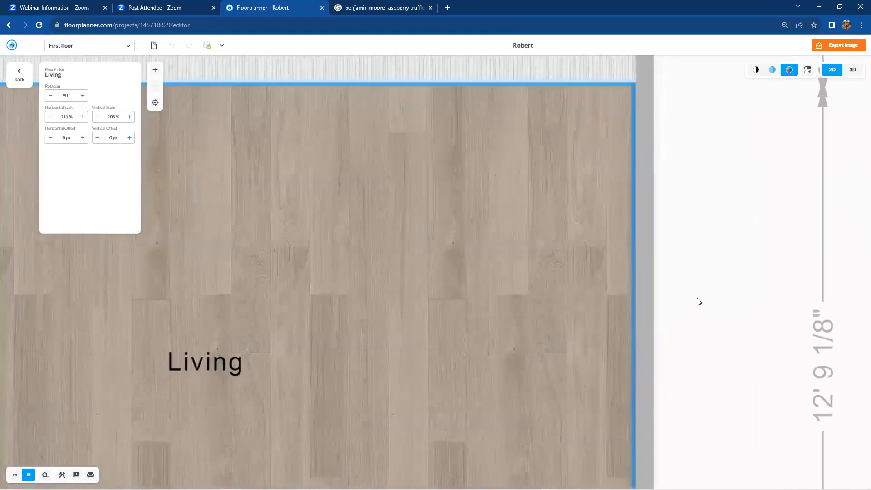
{"action": "scroll", "coordinate": [698, 302], "scroll_direction": "up", "scroll_amount": 1}
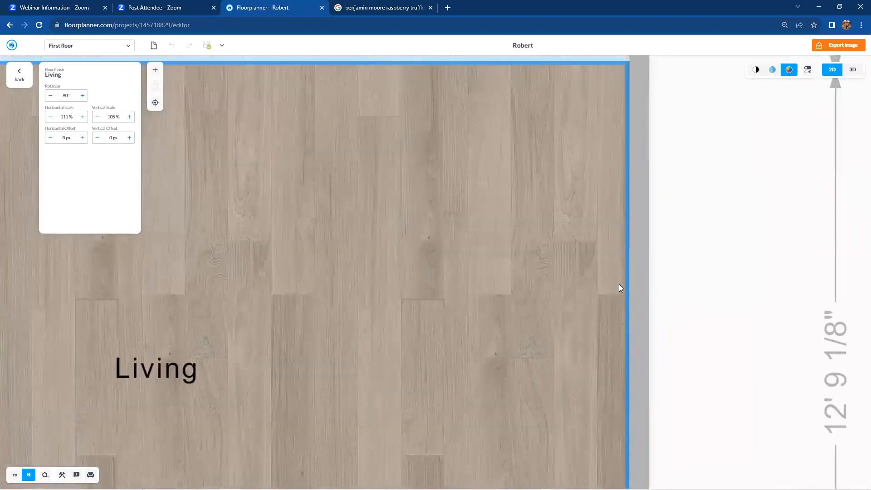
{"action": "left_click", "coordinate": [97, 138]}
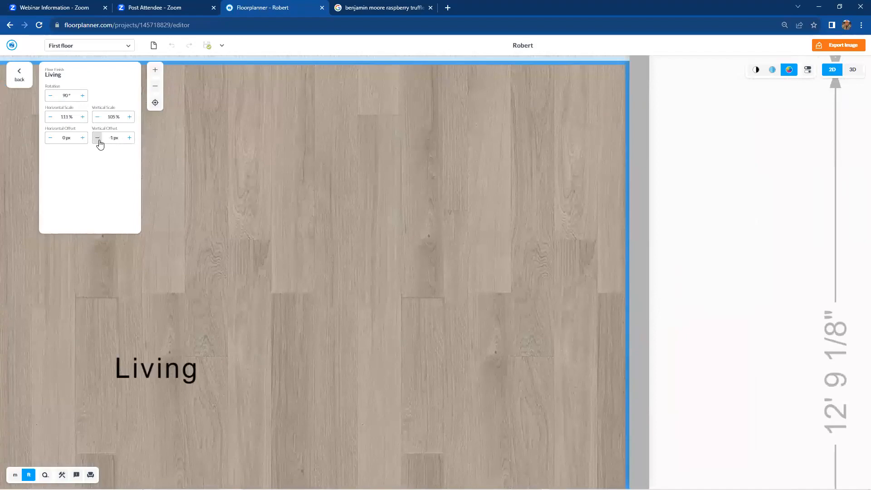
{"action": "left_click", "coordinate": [51, 138]}
{"action": "left_click", "coordinate": [51, 137]}
{"action": "left_click", "coordinate": [50, 138]}
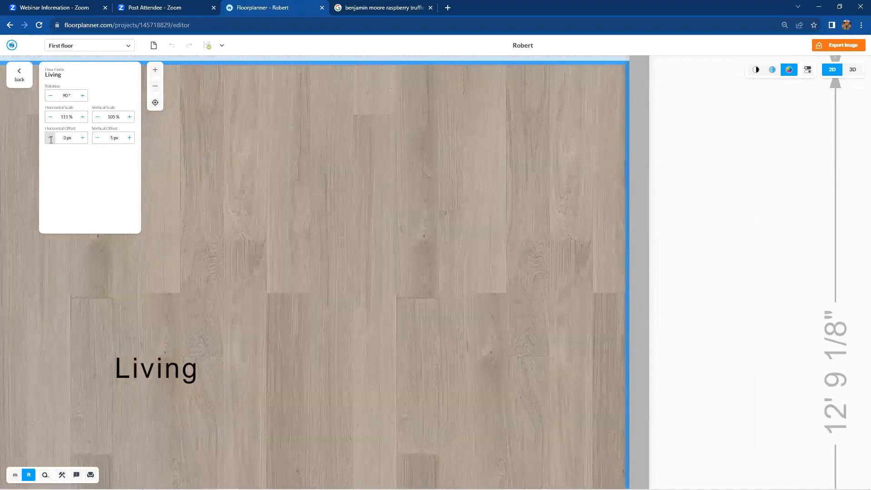
{"action": "left_click", "coordinate": [82, 138]}
{"action": "left_click", "coordinate": [82, 138]}
{"action": "left_click", "coordinate": [83, 138]}
{"action": "left_click", "coordinate": [82, 138]}
{"action": "left_click", "coordinate": [83, 138]}
{"action": "left_click", "coordinate": [82, 138]}
{"action": "left_click", "coordinate": [82, 138]}
{"action": "double_click", "coordinate": [82, 137]}
{"action": "left_click", "coordinate": [82, 138]}
{"action": "double_click", "coordinate": [82, 138]}
{"action": "double_click", "coordinate": [82, 137]}
{"action": "left_click", "coordinate": [83, 138]}
{"action": "double_click", "coordinate": [82, 138]}
{"action": "left_click", "coordinate": [82, 138]}
{"action": "left_click", "coordinate": [82, 137]}
{"action": "left_click", "coordinate": [82, 138]}
{"action": "left_click", "coordinate": [82, 138]}
{"action": "left_click", "coordinate": [82, 138]}
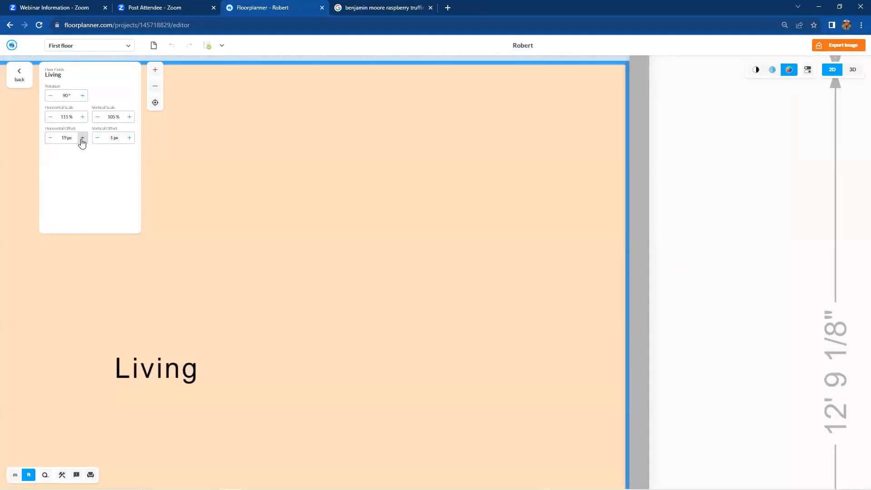
{"action": "left_click", "coordinate": [694, 232]}
- Inspect the transition between the Dining carpet and the Living wood floor in first-person 3D, and return to the 2D plan
{"action": "scroll", "coordinate": [694, 233], "scroll_direction": "down", "scroll_amount": 5}
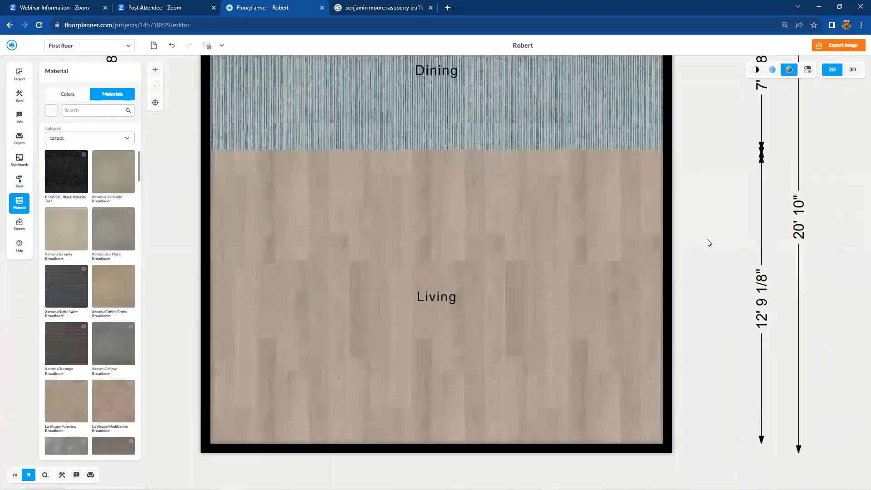
{"action": "scroll", "coordinate": [709, 243], "scroll_direction": "down", "scroll_amount": 2}
{"action": "left_click_drag", "start_coordinate": [713, 258], "coordinate": [730, 305]}
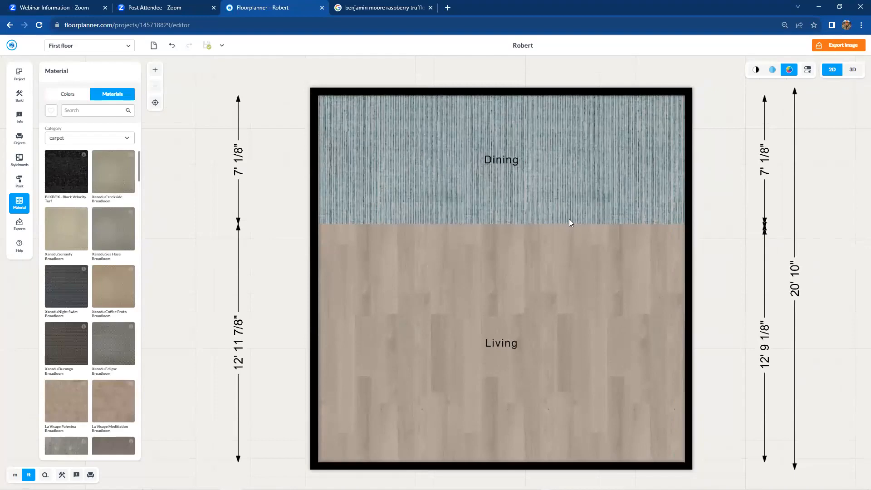
{"action": "left_click", "coordinate": [852, 69]}
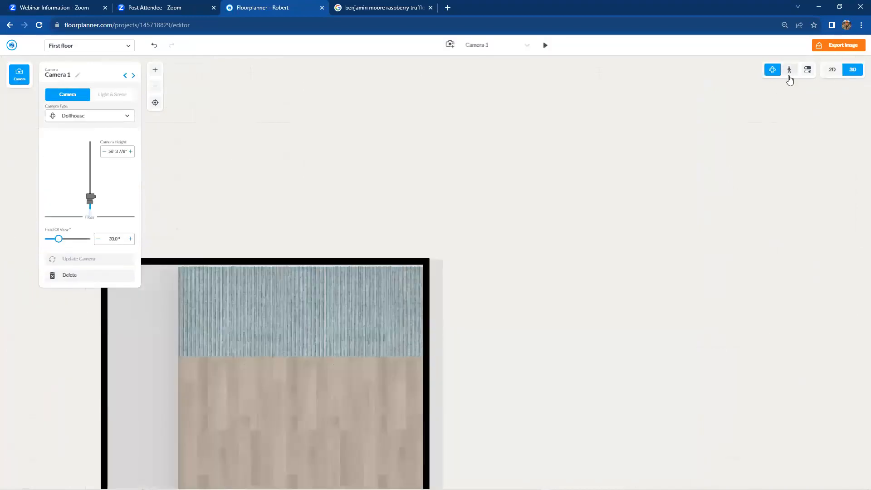
{"action": "left_click", "coordinate": [789, 74]}
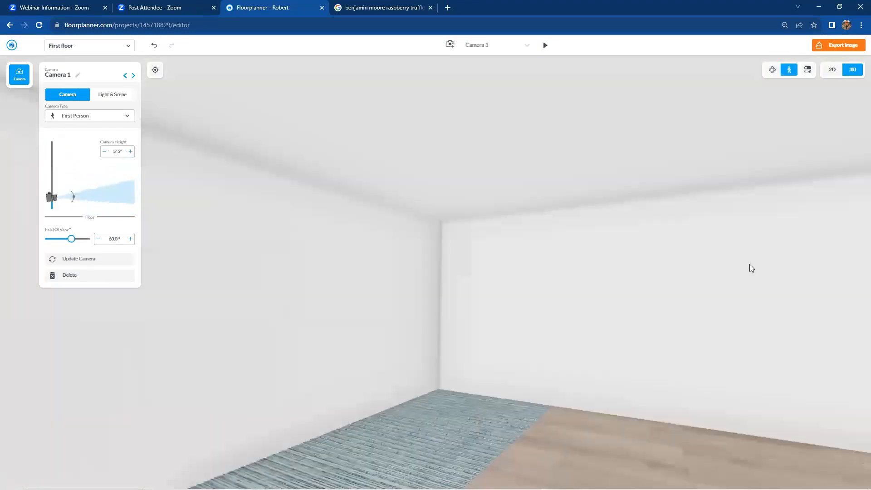
{"action": "left_click_drag", "start_coordinate": [733, 285], "coordinate": [597, 356]}
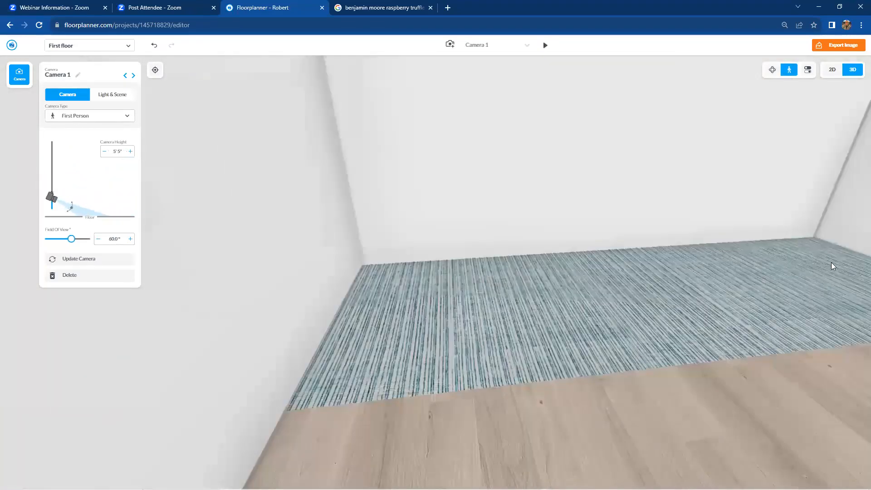
{"action": "left_click_drag", "start_coordinate": [706, 352], "coordinate": [728, 346]}
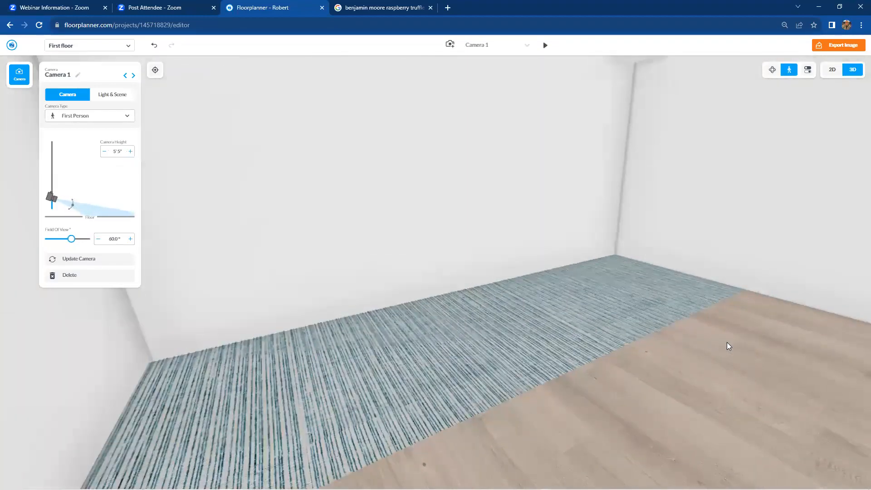
{"action": "left_click", "coordinate": [832, 70]}
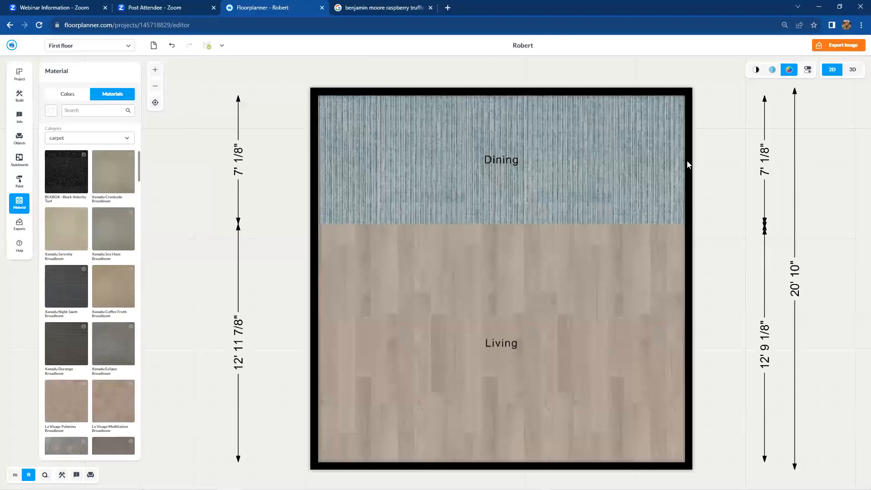
- Check the Google results for the Benjamin Moore Raspberry Truffle hex code and look up 923538 in the Floorplanner paint colors
{"action": "left_click_drag", "start_coordinate": [719, 196], "coordinate": [720, 329]}
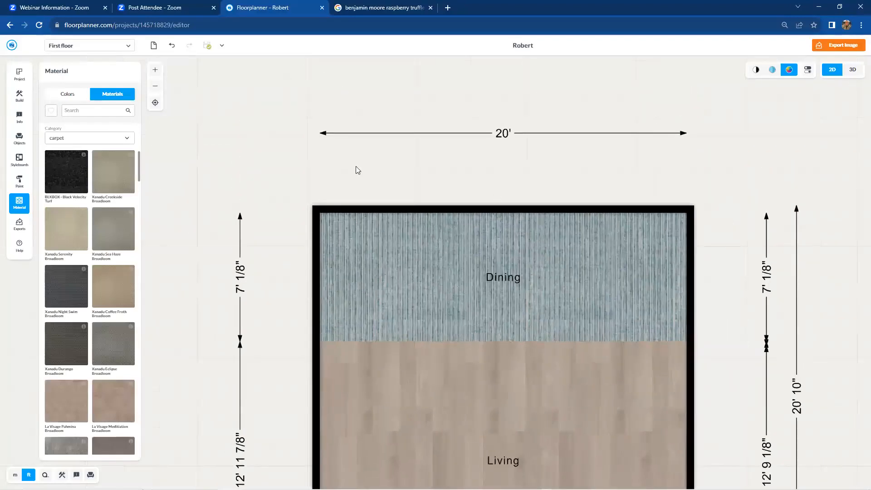
{"action": "left_click", "coordinate": [22, 184]}
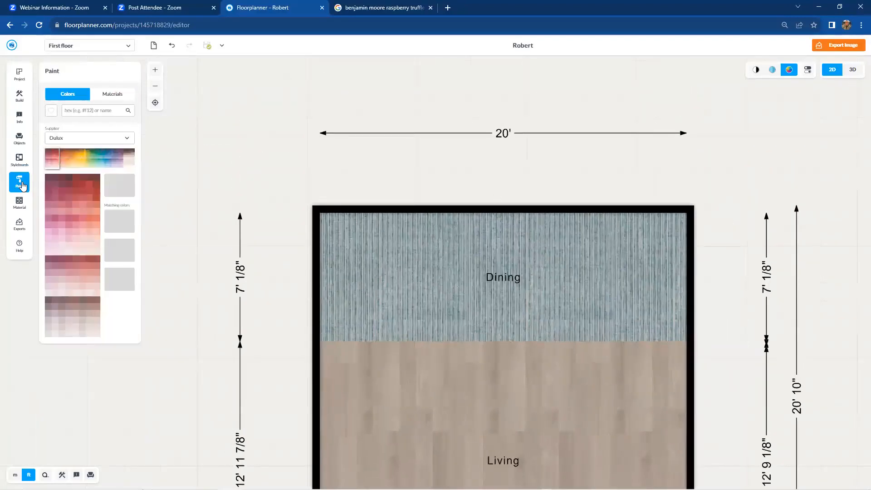
{"action": "left_click", "coordinate": [128, 140]}
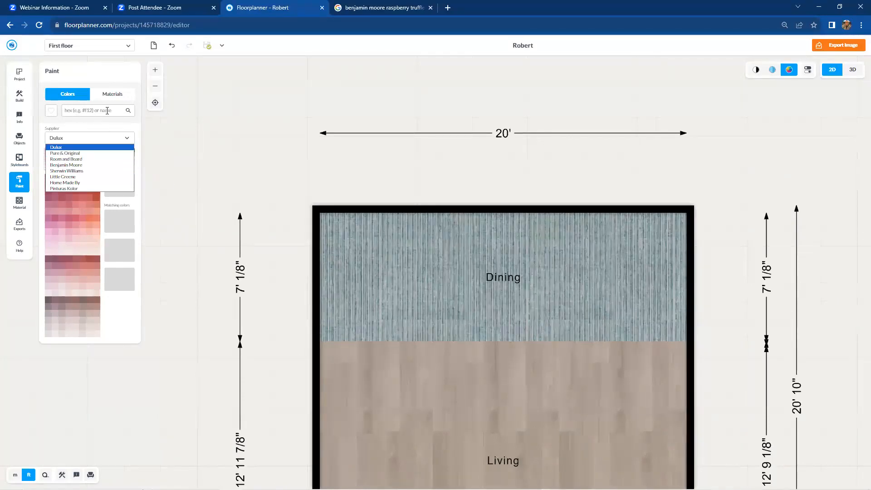
{"action": "left_click", "coordinate": [395, 12]}
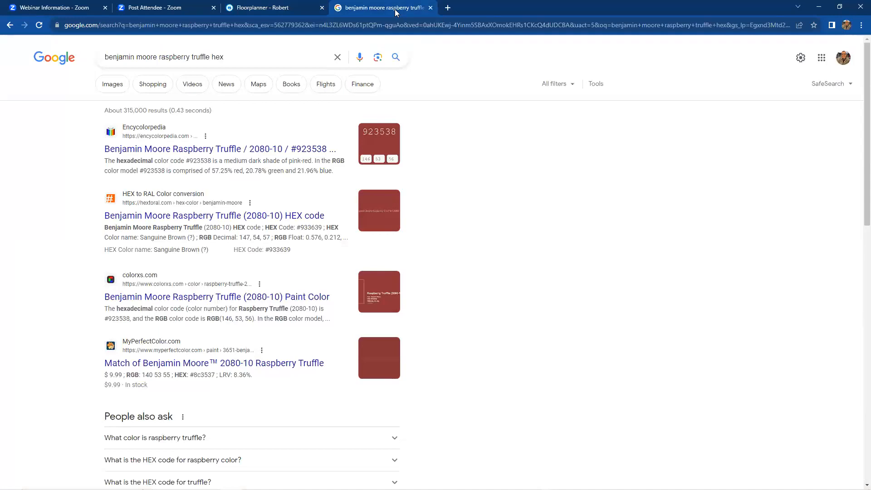
{"action": "left_click", "coordinate": [281, 14]}
{"action": "left_click", "coordinate": [89, 109]}
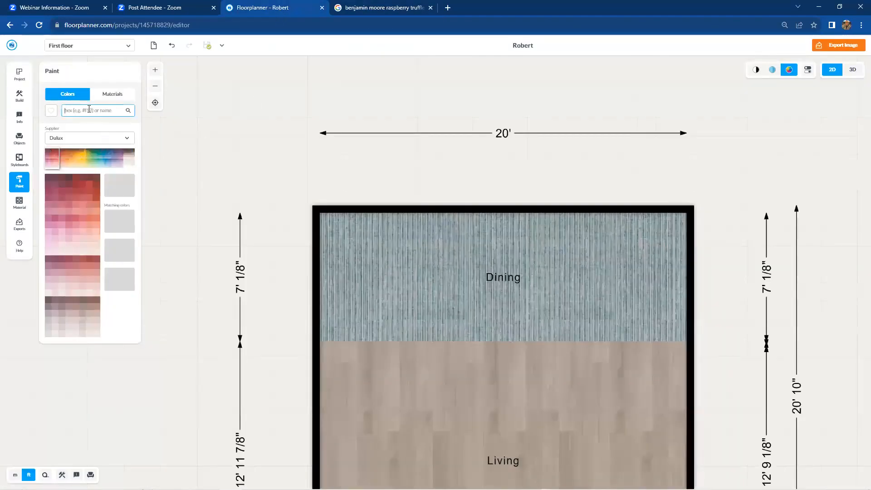
{"action": "type", "text": "923538"}
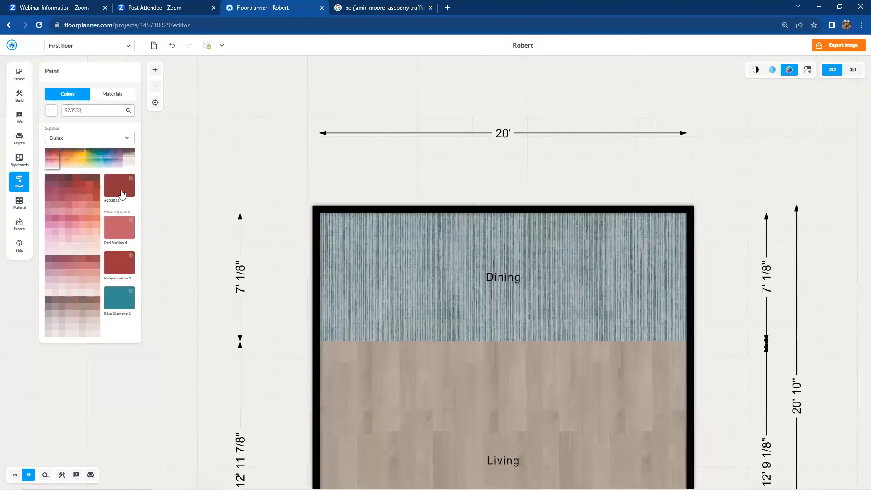
- Add the custom paint color #923538 to the favorites and return to the paint library
{"action": "mouse_move", "coordinate": [122, 194]}
{"action": "left_mouse_down"}
{"action": "mouse_move", "coordinate": [267, 187]}
{"action": "mouse_move", "coordinate": [499, 212]}
{"action": "mouse_move", "coordinate": [510, 223]}
{"action": "mouse_move", "coordinate": [507, 199]}
{"action": "mouse_move", "coordinate": [505, 223]}
{"action": "left_mouse_up"}
{"action": "mouse_move", "coordinate": [122, 190]}
{"action": "left_mouse_down"}
{"action": "mouse_move", "coordinate": [446, 197]}
{"action": "mouse_move", "coordinate": [503, 221]}
{"action": "mouse_move", "coordinate": [450, 198]}
{"action": "mouse_move", "coordinate": [313, 182]}
{"action": "mouse_move", "coordinate": [125, 188]}
{"action": "left_mouse_up"}
{"action": "left_click", "coordinate": [131, 179]}
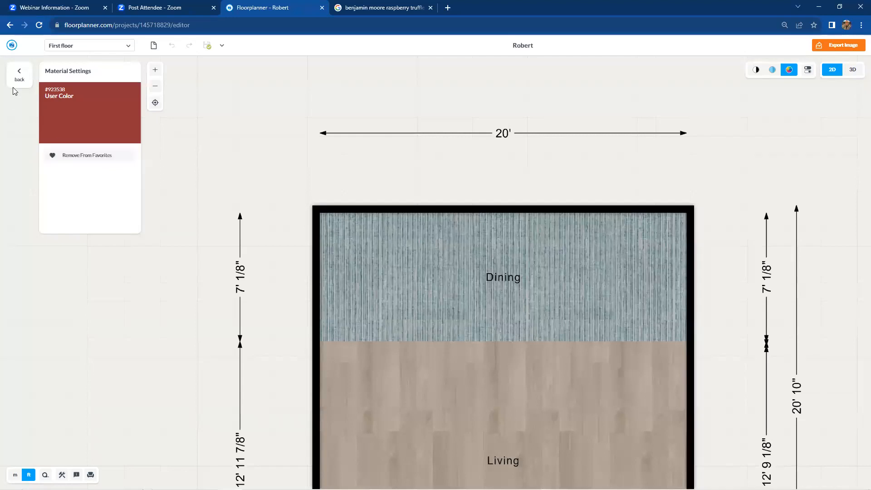
{"action": "left_click", "coordinate": [17, 73]}
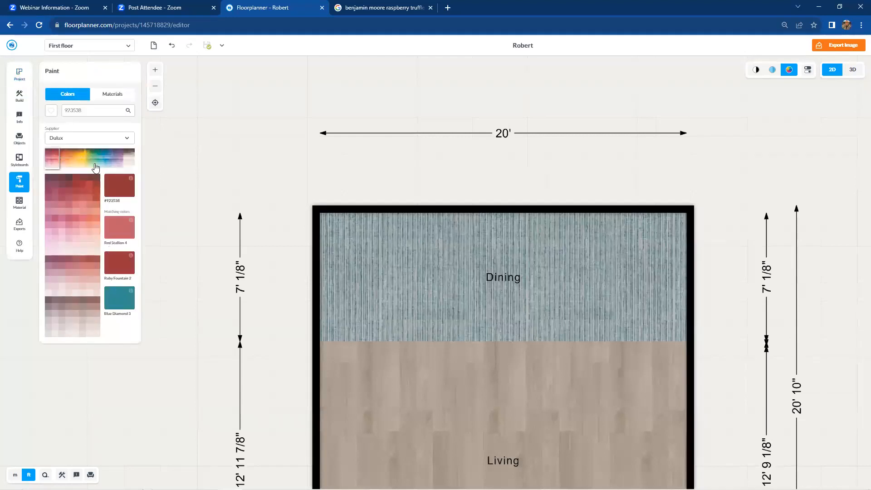
- Choose the Dulux color Crystal Surprise 4 from the blue-green range and add it to the favorites
{"action": "left_click", "coordinate": [97, 160]}
{"action": "left_click", "coordinate": [84, 240]}
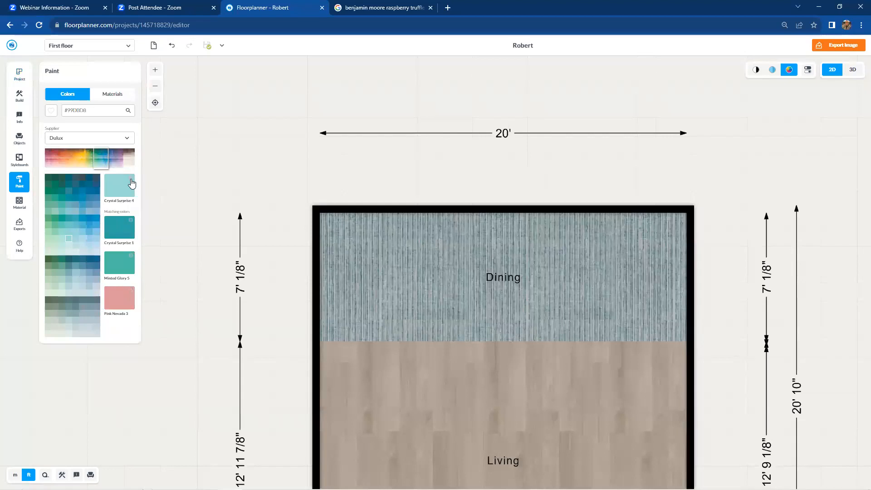
{"action": "left_click", "coordinate": [132, 182]}
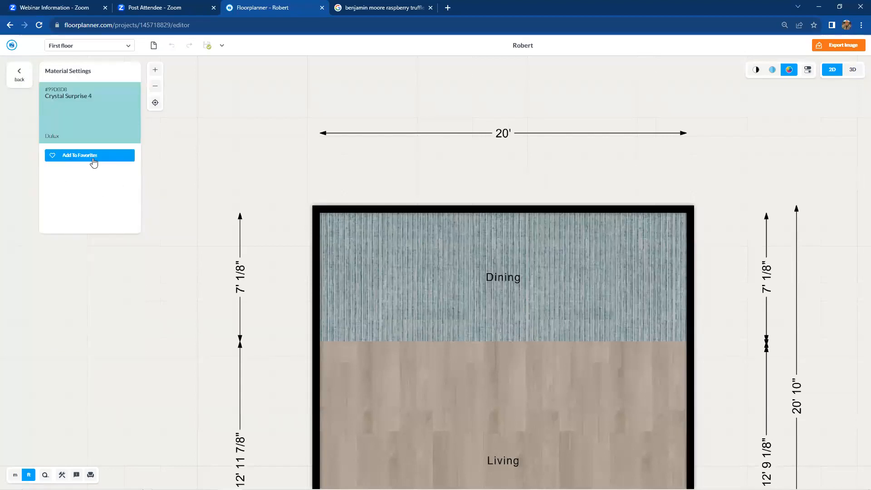
{"action": "left_click", "coordinate": [92, 160]}
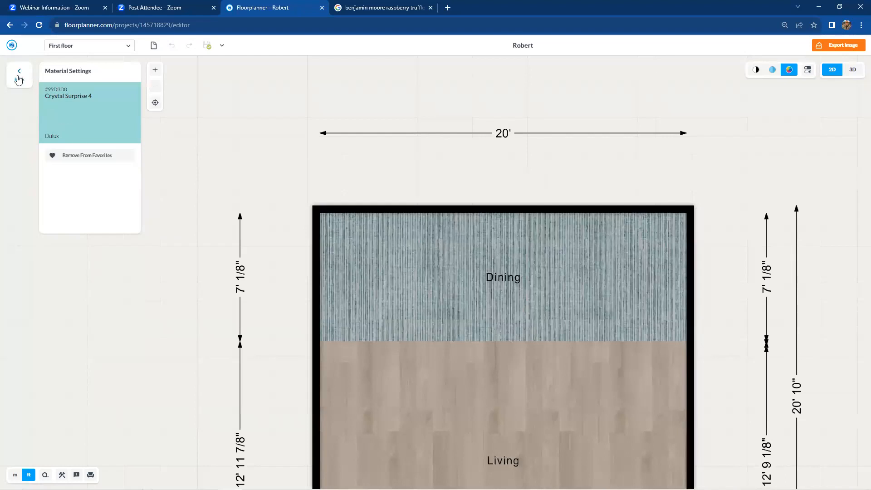
- Return to the paint library and look through the favorite colors
{"action": "left_click", "coordinate": [18, 80]}
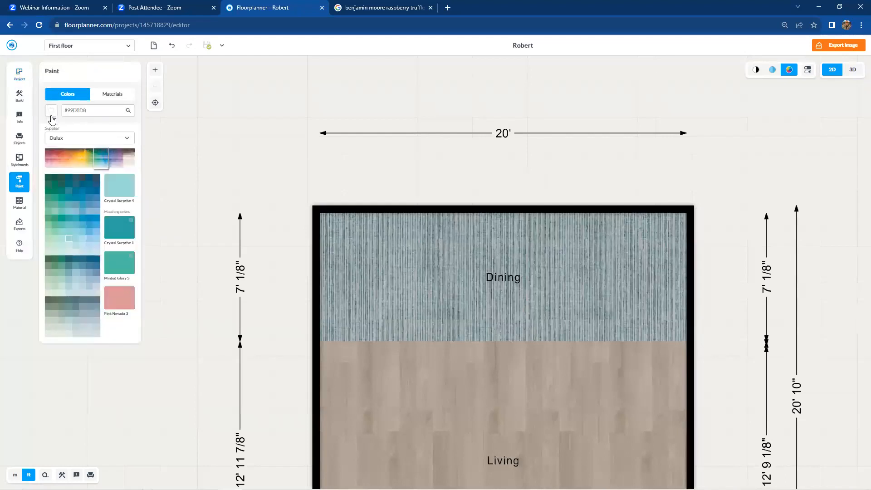
{"action": "left_click", "coordinate": [52, 115]}
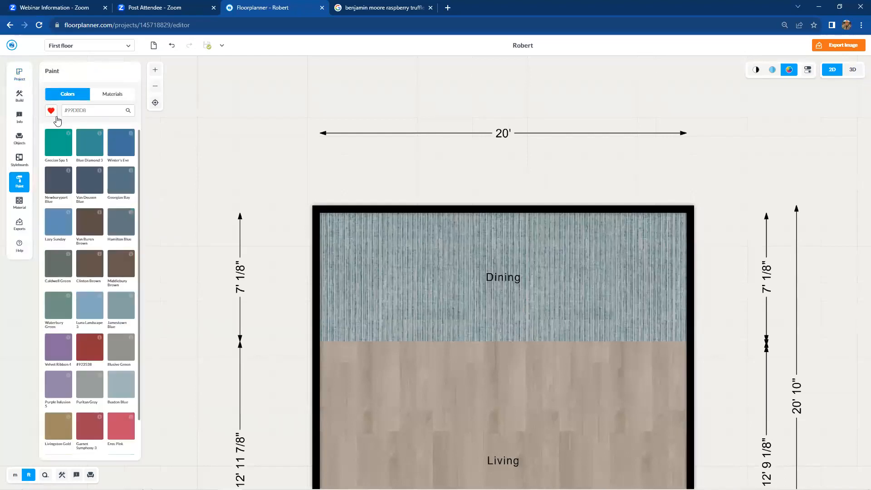
{"action": "left_click_drag", "start_coordinate": [139, 157], "coordinate": [140, 207]}
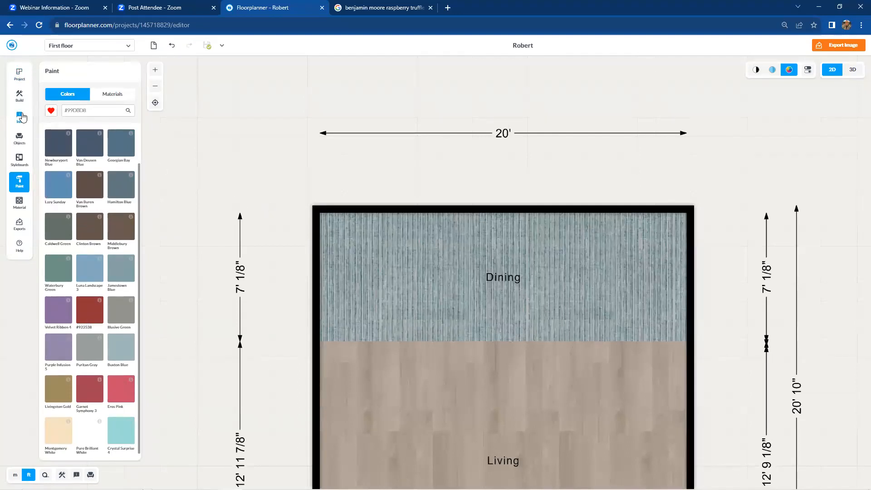
- Search the object library for "skirting" and place a skirting board against the Dining zone's upper wall
{"action": "left_click", "coordinate": [19, 96]}
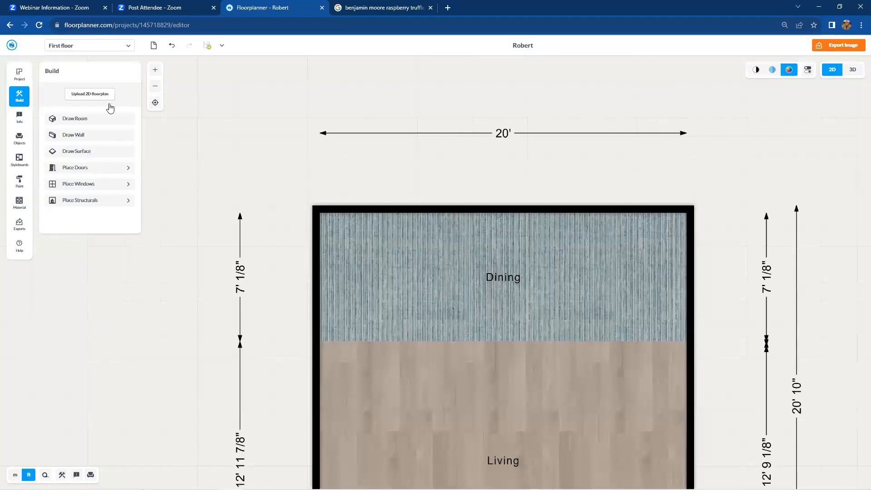
{"action": "left_click", "coordinate": [19, 139]}
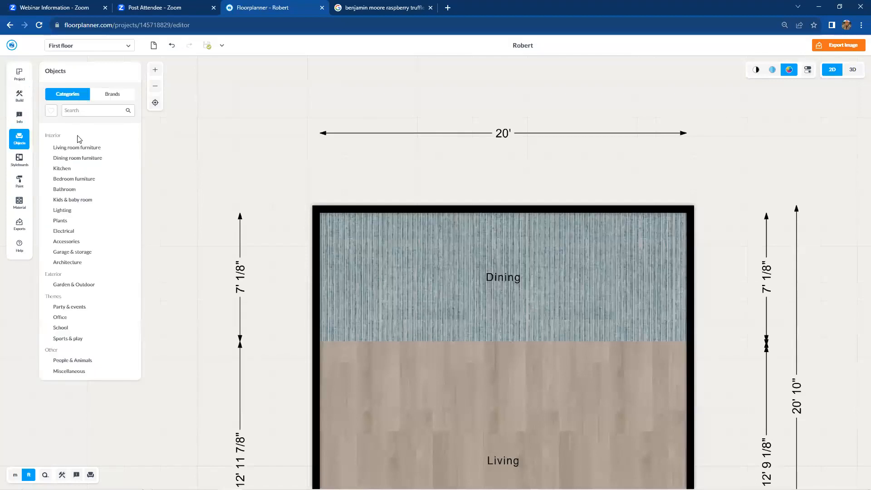
{"action": "left_click", "coordinate": [89, 112]}
{"action": "type", "text": "shirting"}
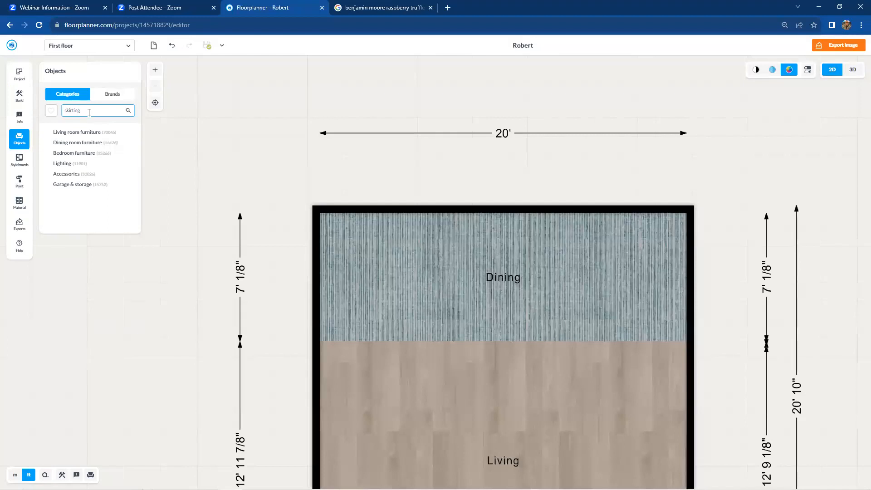
{"action": "key", "text": "Return"}
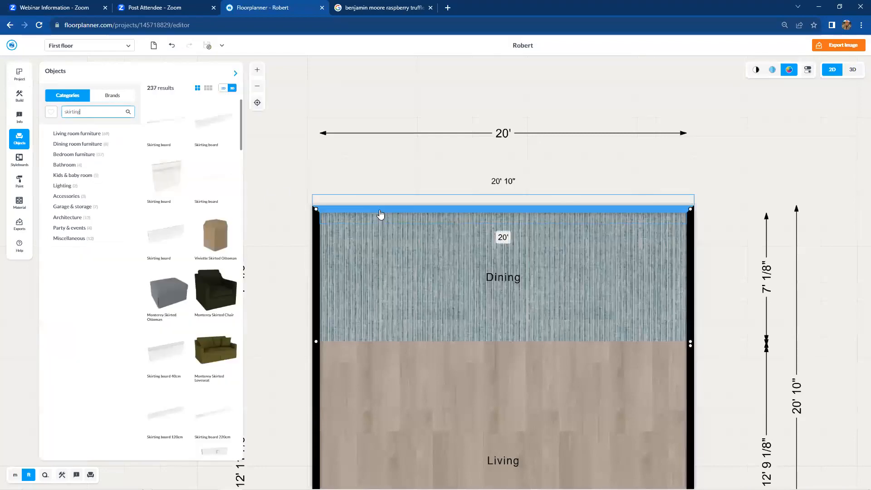
{"action": "scroll", "coordinate": [374, 217], "scroll_direction": "up", "scroll_amount": 1}
{"action": "scroll", "coordinate": [373, 215], "scroll_direction": "up", "scroll_amount": 2}
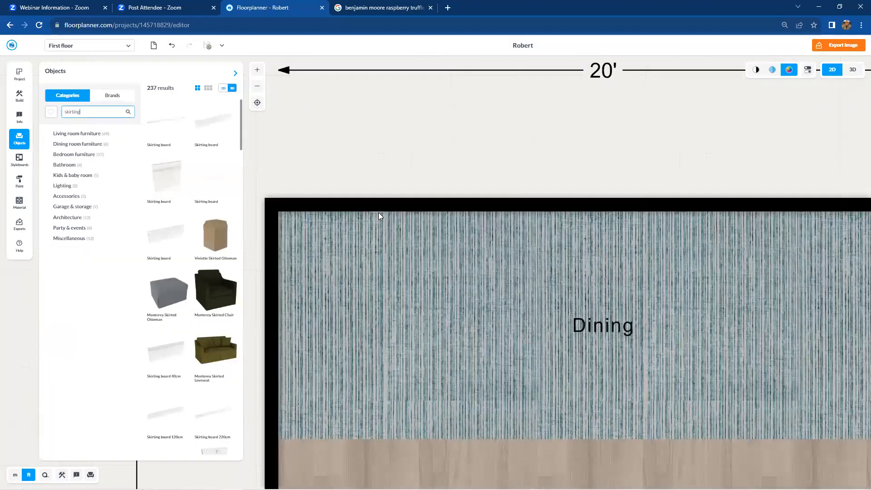
{"action": "left_click", "coordinate": [379, 217]}
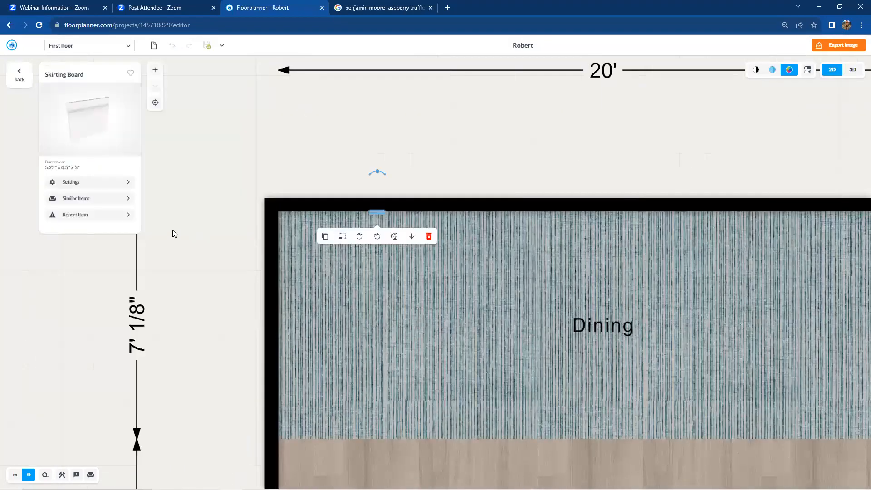
- Set the skirting board's height to 8 inches in its settings
{"action": "left_click", "coordinate": [80, 183]}
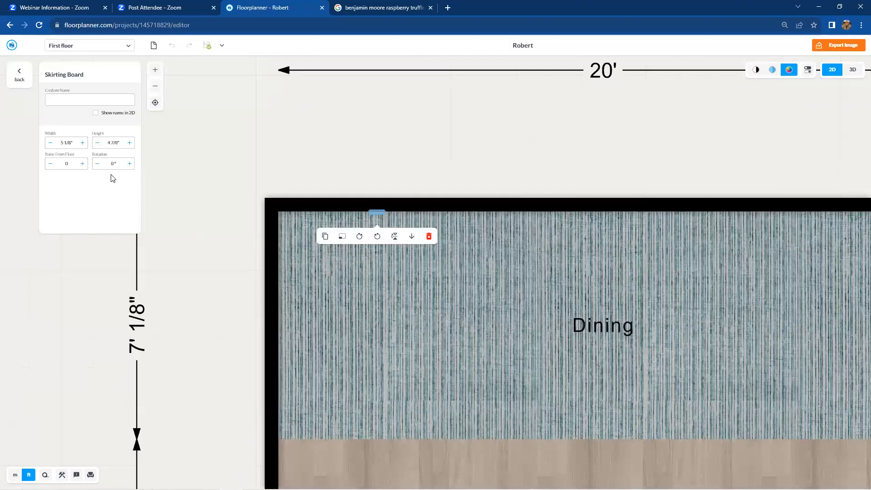
{"action": "left_click", "coordinate": [107, 143]}
{"action": "left_click_drag", "start_coordinate": [107, 143], "coordinate": [120, 143]}
{"action": "type", "text": "8"}
{"action": "left_click", "coordinate": [127, 211]}
- Stretch the skirting board in both directions to span the Dining zone's whole upper wall, 240 inches wide, and deselect it
{"action": "scroll", "coordinate": [349, 276], "scroll_direction": "down", "scroll_amount": 3}
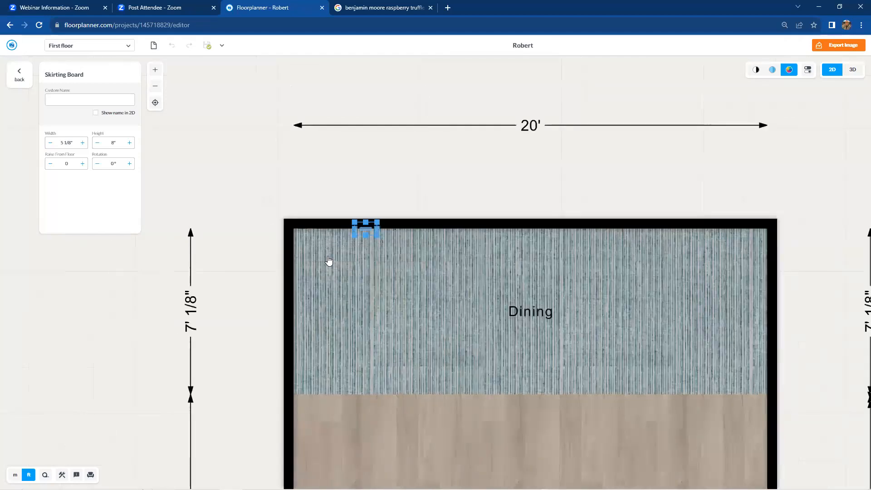
{"action": "left_click_drag", "start_coordinate": [354, 232], "coordinate": [288, 230]}
{"action": "left_click_drag", "start_coordinate": [377, 232], "coordinate": [464, 233]}
{"action": "left_click_drag", "start_coordinate": [533, 232], "coordinate": [774, 231]}
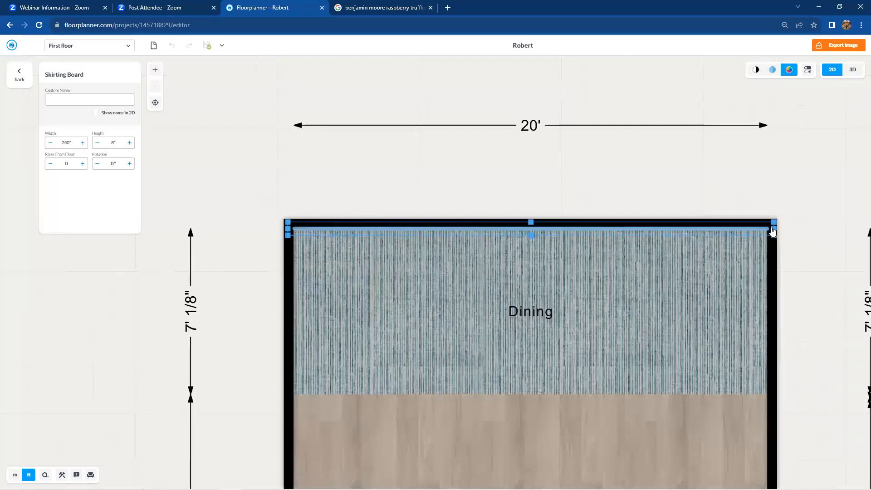
{"action": "left_click", "coordinate": [581, 212]}
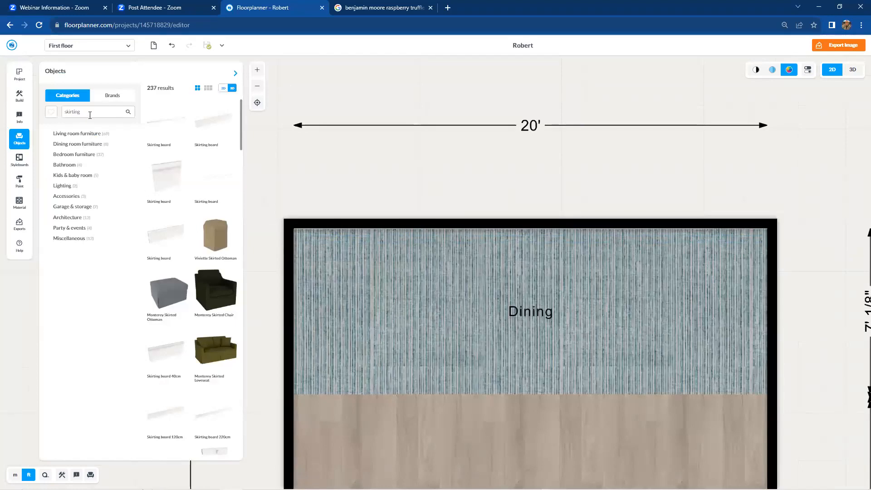
- Search the objects for "picture rail", place Picture Rail 170 Ornate Profile on the Dining zone's upper wall, and check its settings
{"action": "left_click_drag", "start_coordinate": [90, 115], "coordinate": [62, 117]}
{"action": "type", "text": "picture rail"}
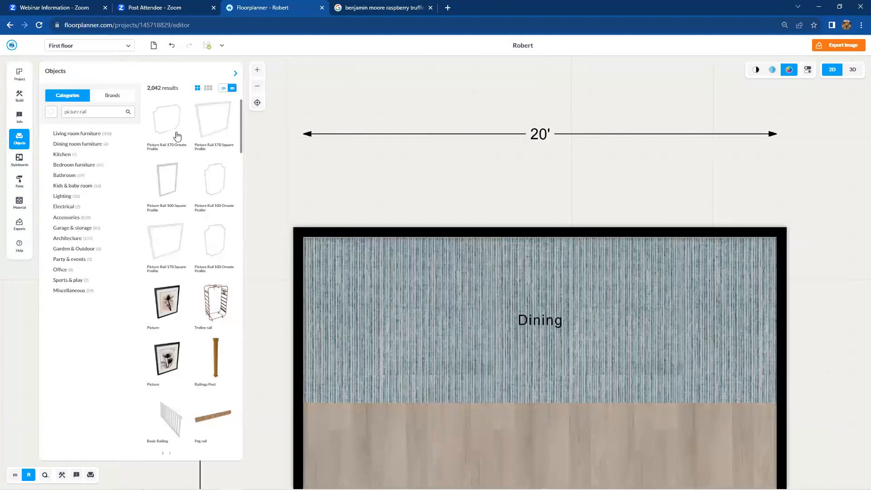
{"action": "left_click", "coordinate": [372, 240]}
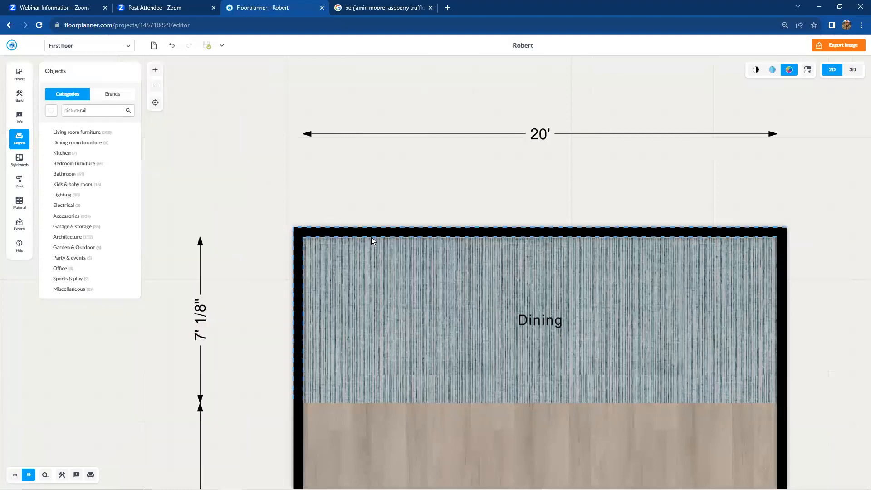
{"action": "left_click", "coordinate": [398, 243]}
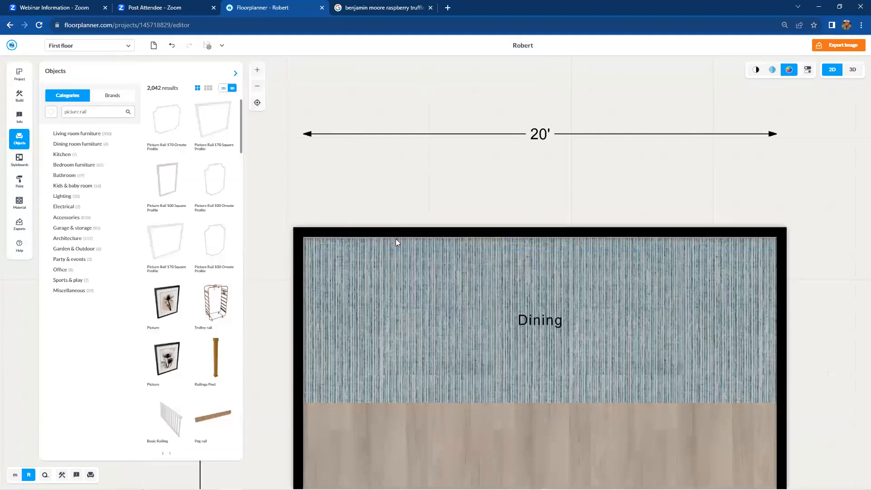
{"action": "left_click", "coordinate": [398, 241]}
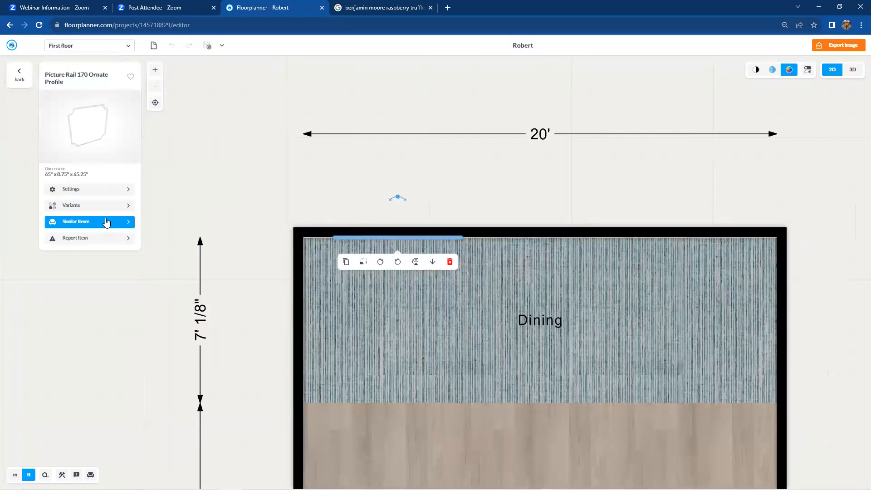
{"action": "left_click", "coordinate": [95, 192]}
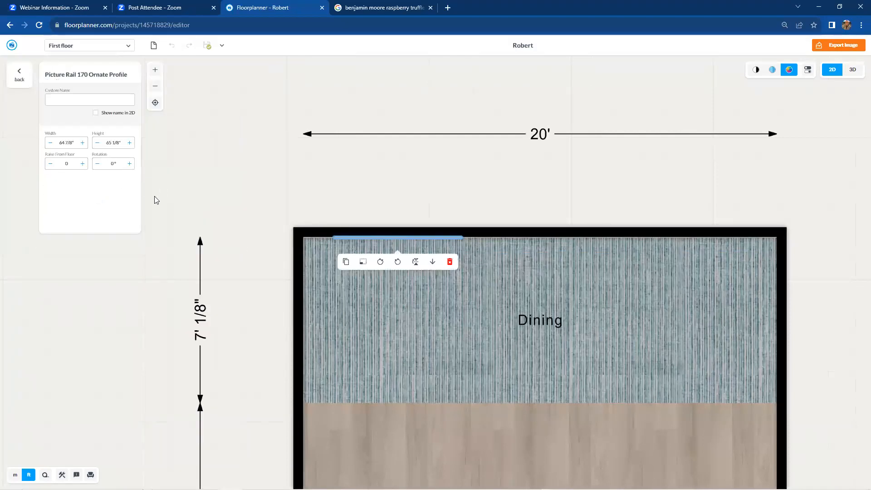
{"action": "left_click", "coordinate": [263, 195]}
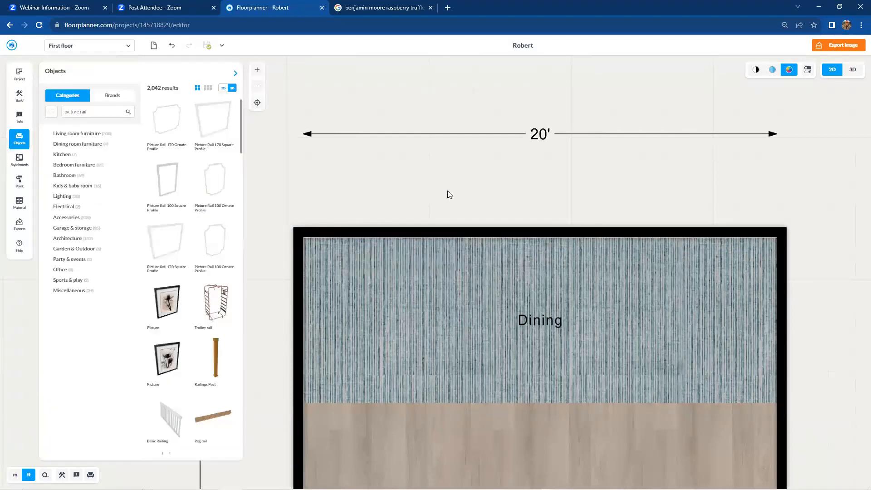
- In the first-person 3D view, raise the picture rail on the red Dining wall clear of the skirting board
{"action": "scroll", "coordinate": [443, 196], "scroll_direction": "down", "scroll_amount": 3}
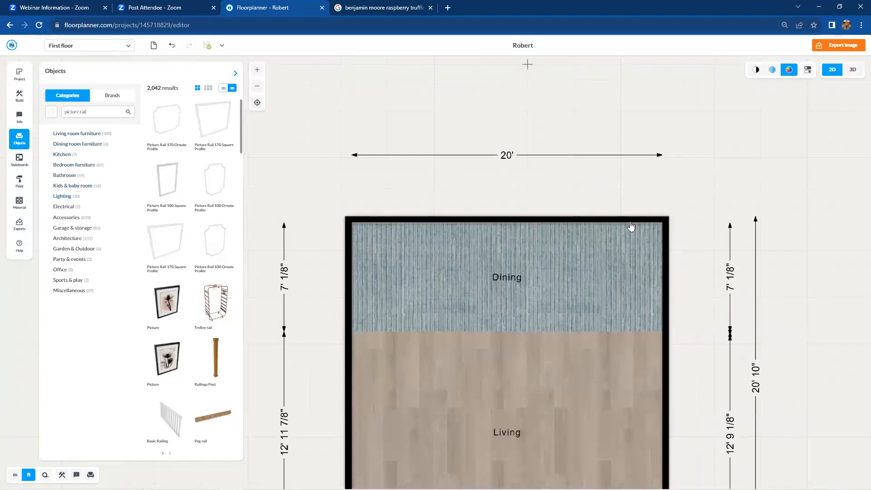
{"action": "left_click", "coordinate": [393, 222]}
{"action": "left_click", "coordinate": [850, 75]}
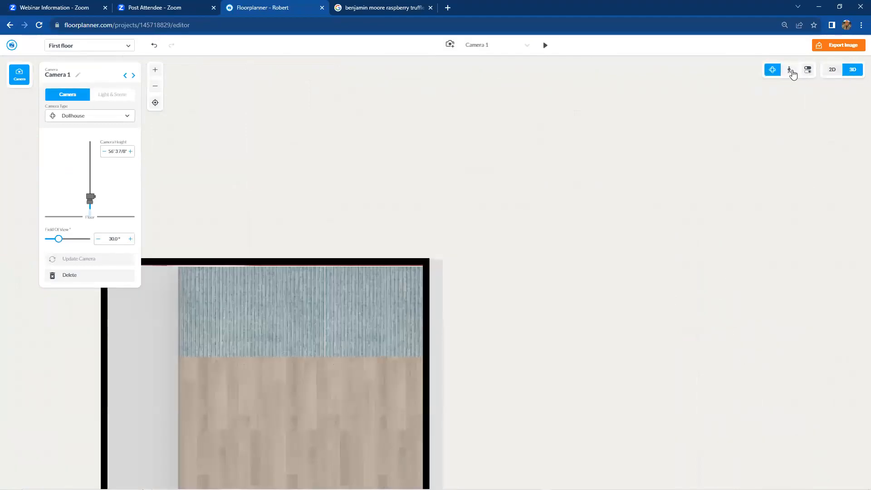
{"action": "left_click", "coordinate": [790, 70]}
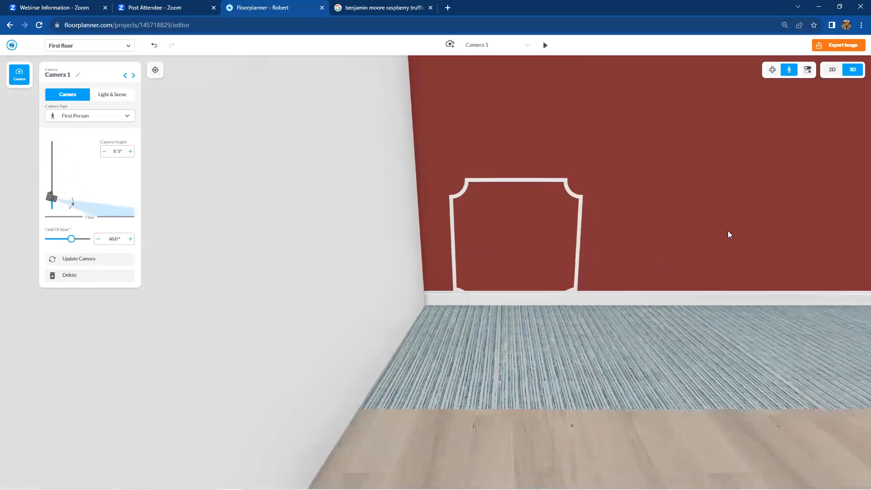
{"action": "key", "text": "Right"}
{"action": "left_click_drag", "start_coordinate": [659, 287], "coordinate": [668, 282]}
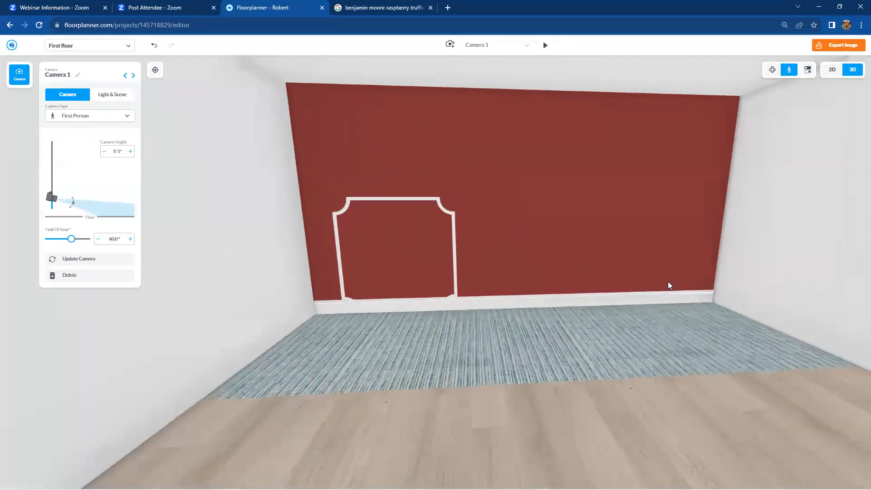
{"action": "left_click", "coordinate": [447, 278]}
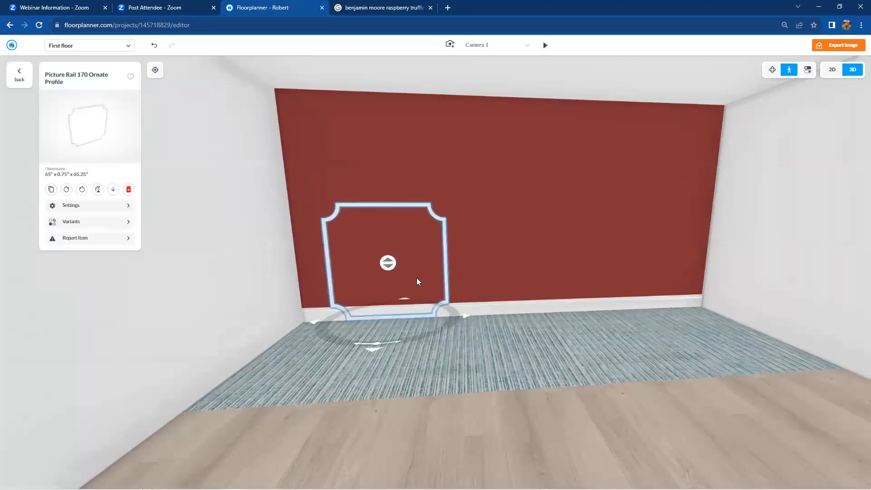
{"action": "left_click_drag", "start_coordinate": [391, 263], "coordinate": [397, 212]}
{"action": "left_click", "coordinate": [423, 219]}
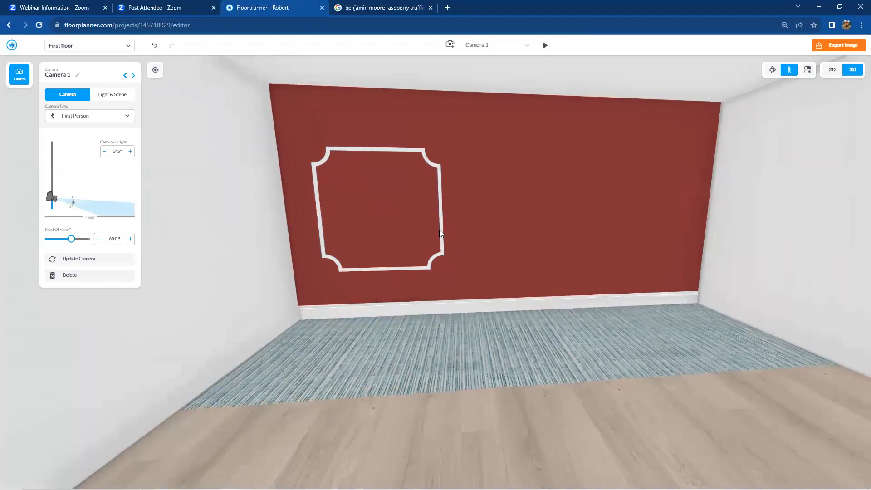
- Duplicate the picture rail and move the copy along the red wall to its right end
{"action": "left_click", "coordinate": [439, 230]}
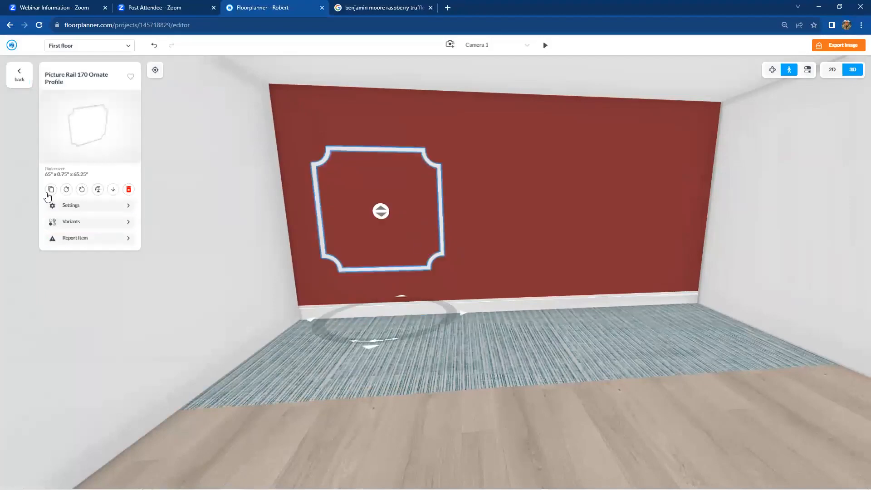
{"action": "left_click", "coordinate": [48, 193]}
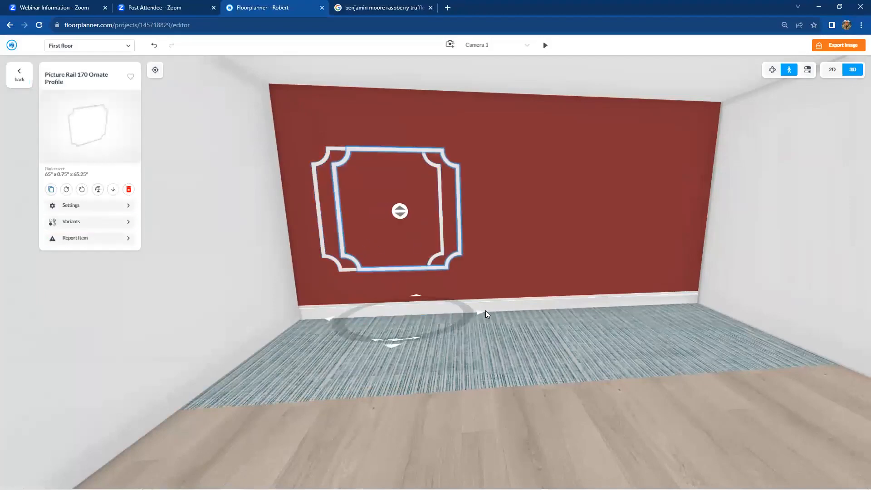
{"action": "left_click_drag", "start_coordinate": [480, 313], "coordinate": [720, 317]}
{"action": "left_click", "coordinate": [612, 428]}
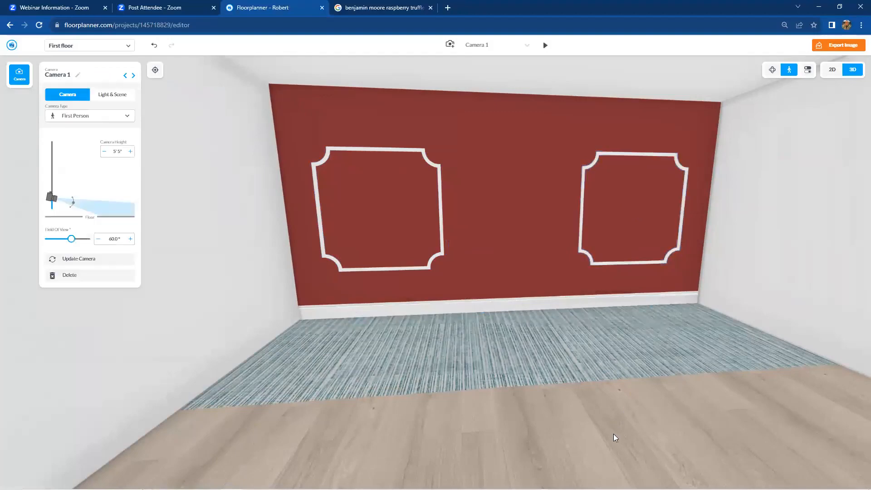
{"action": "mouse_move", "coordinate": [608, 423]}
{"action": "left_mouse_down"}
{"action": "mouse_move", "coordinate": [598, 424]}
{"action": "mouse_move", "coordinate": [610, 429]}
{"action": "left_mouse_up"}
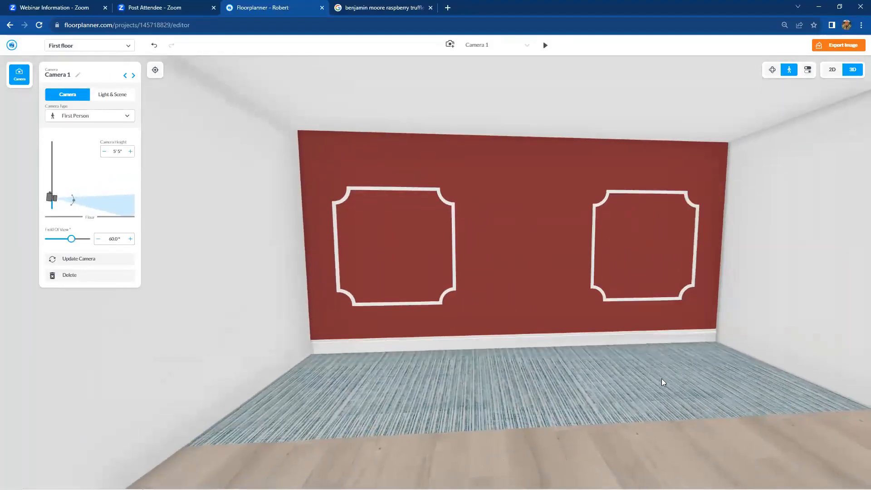
- Return to the 2D plan and open the front view of side 1 of the Living zone's right wall
{"action": "left_click", "coordinate": [831, 70]}
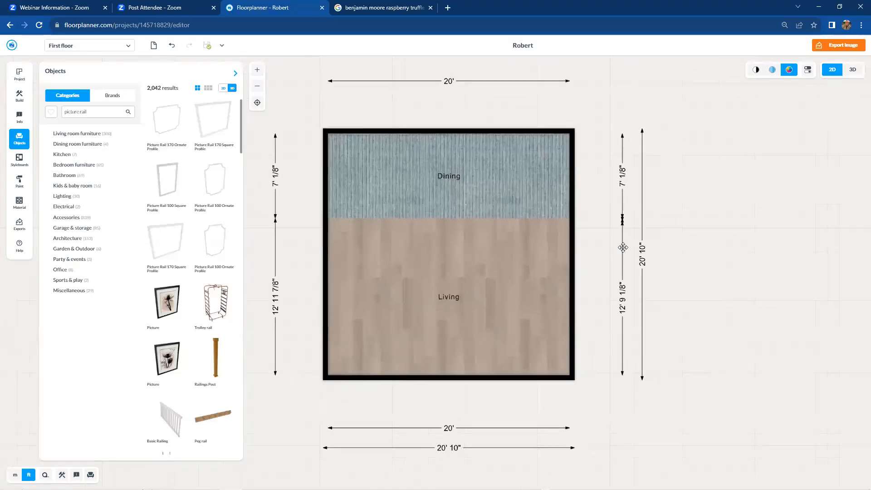
{"action": "left_click", "coordinate": [593, 287]}
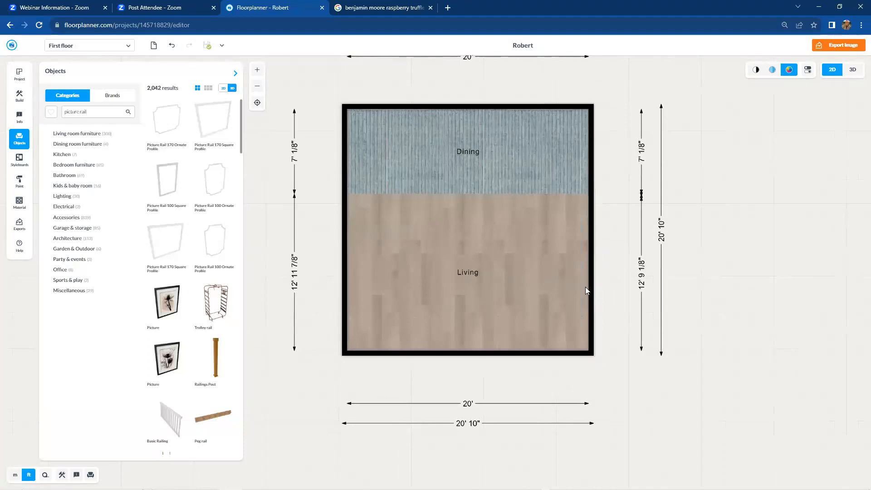
{"action": "left_click", "coordinate": [590, 291]}
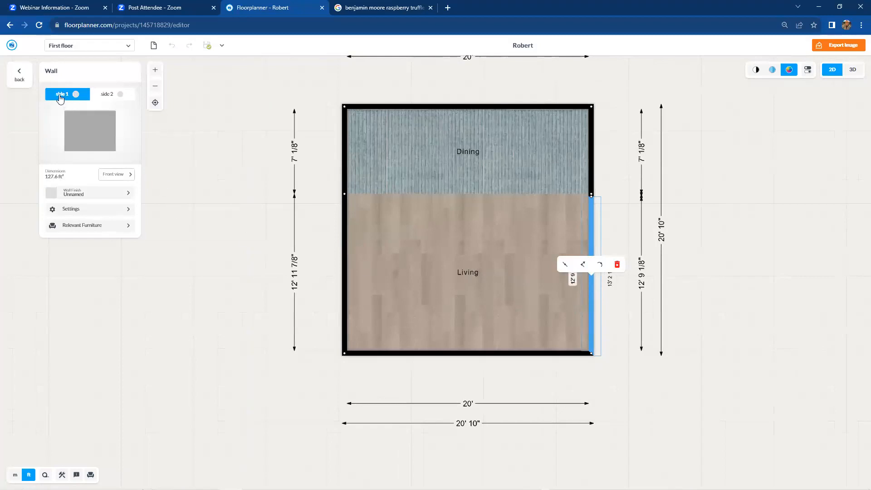
{"action": "left_click", "coordinate": [103, 97]}
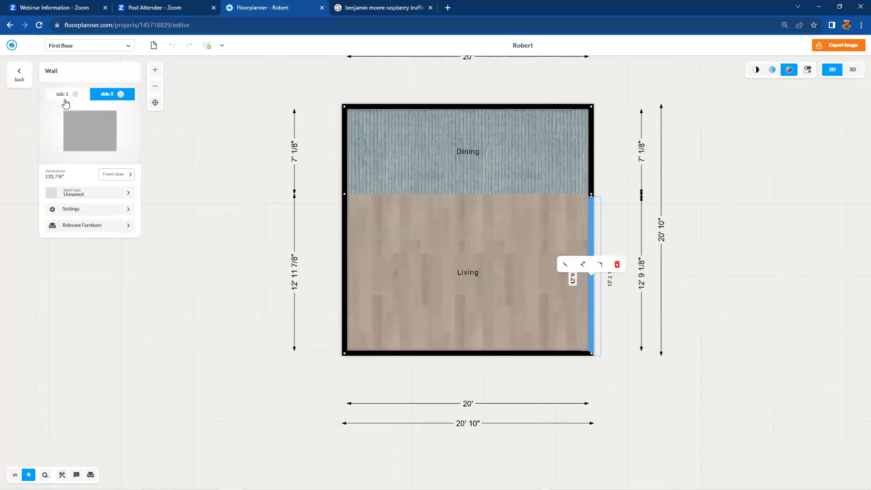
{"action": "left_click", "coordinate": [64, 96]}
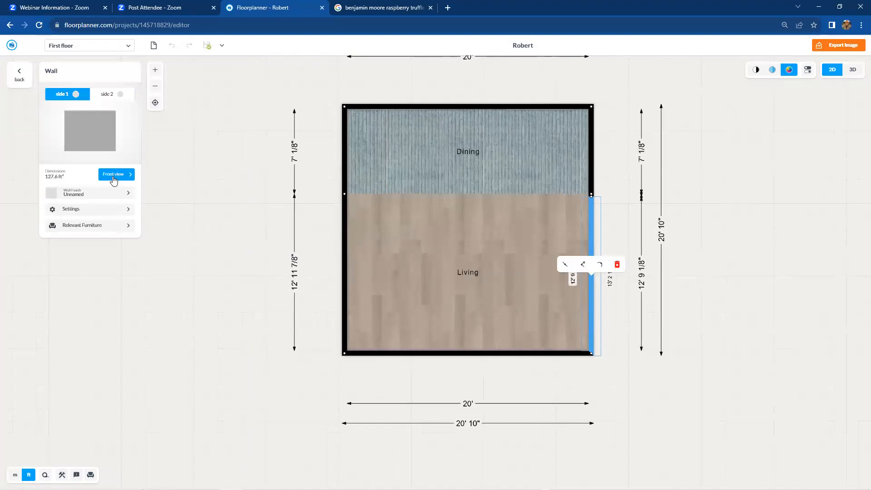
{"action": "left_click", "coordinate": [114, 176]}
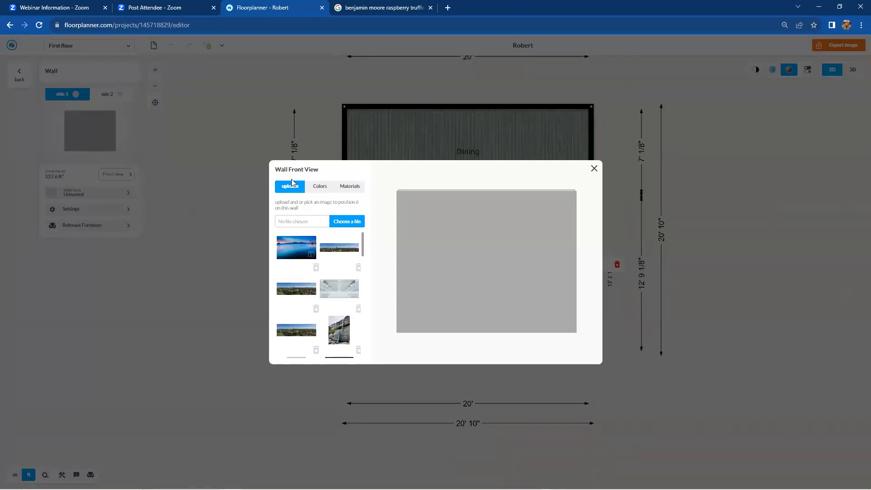
- Apply the uploaded blue-and-white geometric pattern image to the Living wall in its front view
{"action": "left_click", "coordinate": [321, 191]}
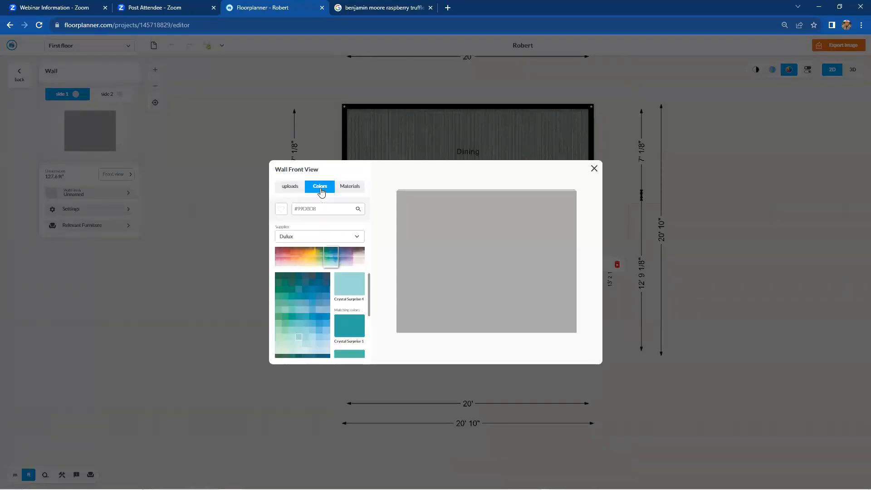
{"action": "left_click", "coordinate": [347, 190]}
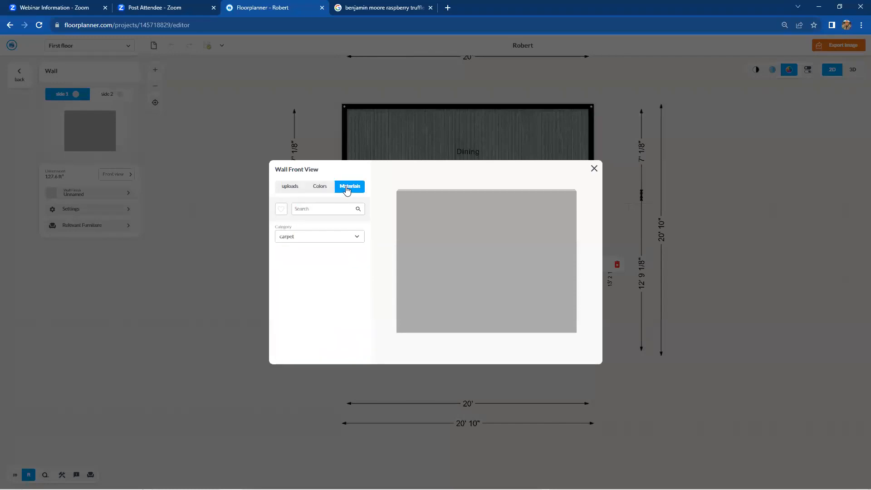
{"action": "left_click", "coordinate": [289, 190]}
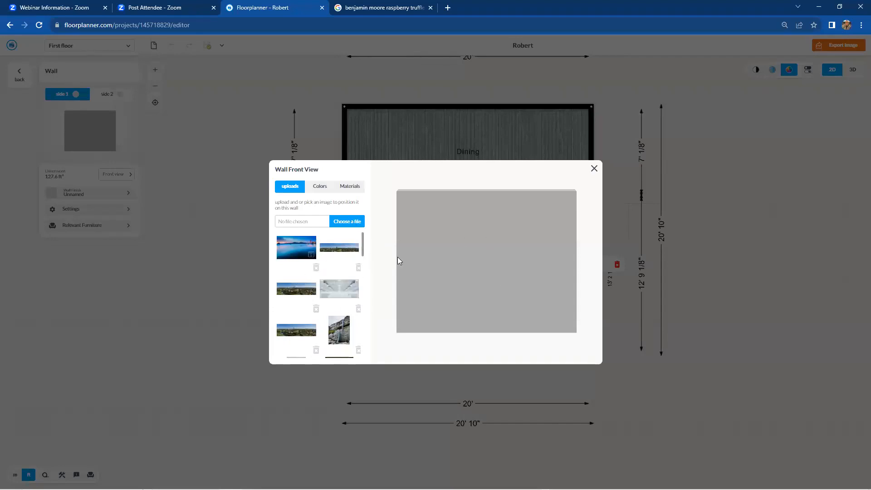
{"action": "left_click_drag", "start_coordinate": [362, 250], "coordinate": [367, 344]}
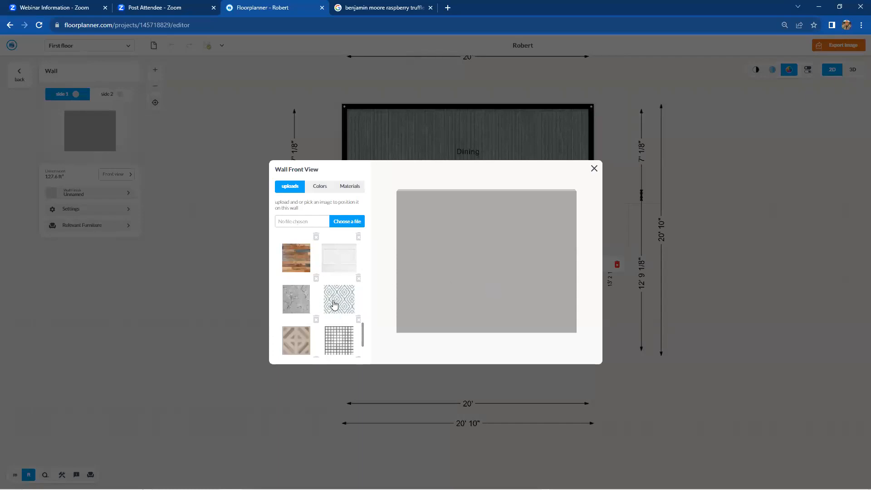
{"action": "left_click", "coordinate": [335, 305]}
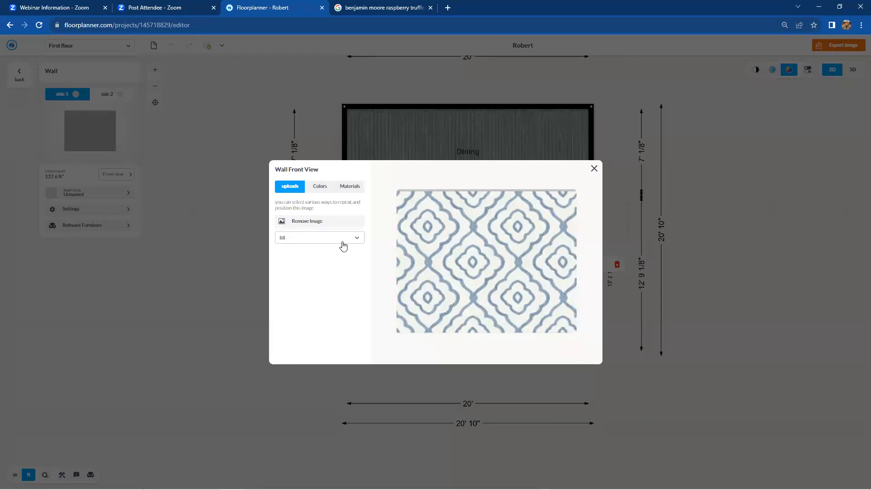
- Set the pattern image's positioning to free and shrink it to about 3' 5 7/8" by 3' 1/4" in the wall's lower corner
{"action": "left_click", "coordinate": [358, 241]}
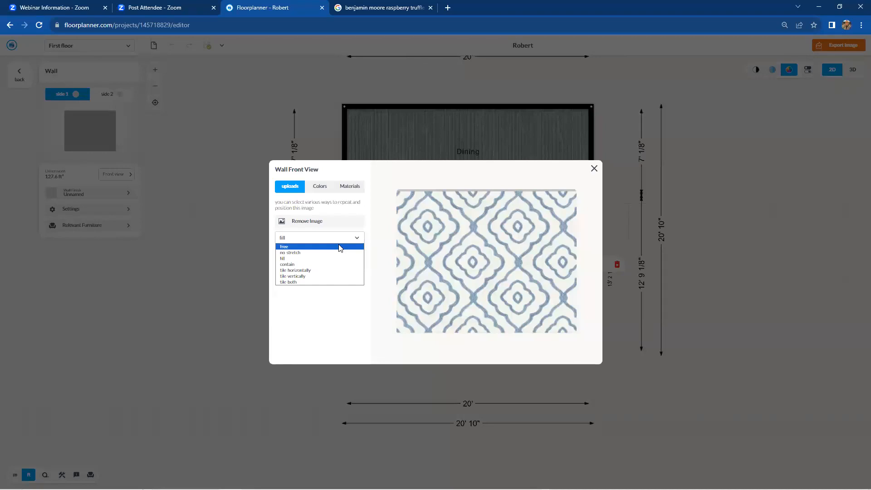
{"action": "left_click", "coordinate": [341, 247]}
{"action": "left_click_drag", "start_coordinate": [397, 196], "coordinate": [469, 279]}
{"action": "left_click_drag", "start_coordinate": [576, 334], "coordinate": [414, 315]}
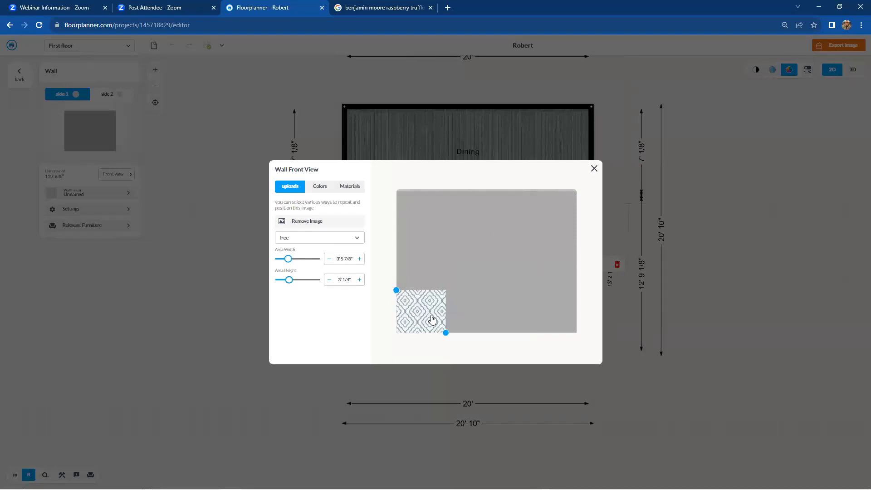
- Set the pattern image's area width and area height to 2' each
{"action": "left_click_drag", "start_coordinate": [335, 260], "coordinate": [349, 259]}
{"action": "type", "text": "1"}
{"action": "left_click_drag", "start_coordinate": [336, 279], "coordinate": [352, 280]}
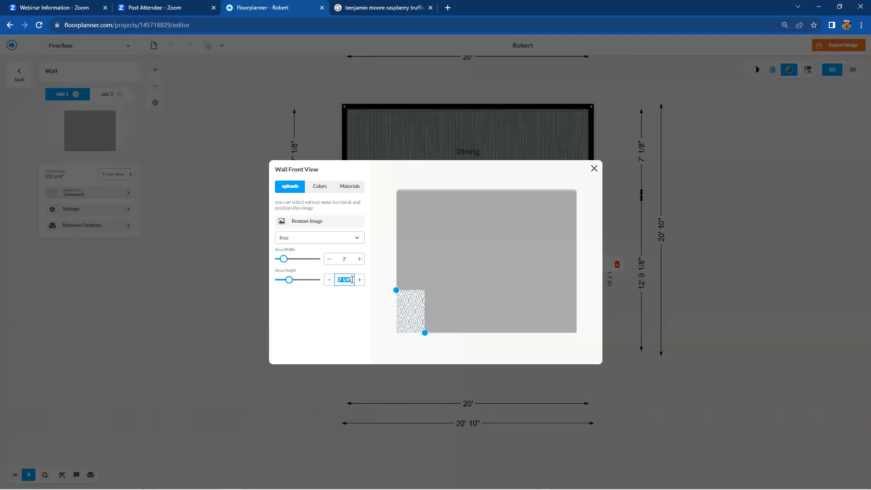
{"action": "type", "text": "2"}
{"action": "key", "text": "Return"}
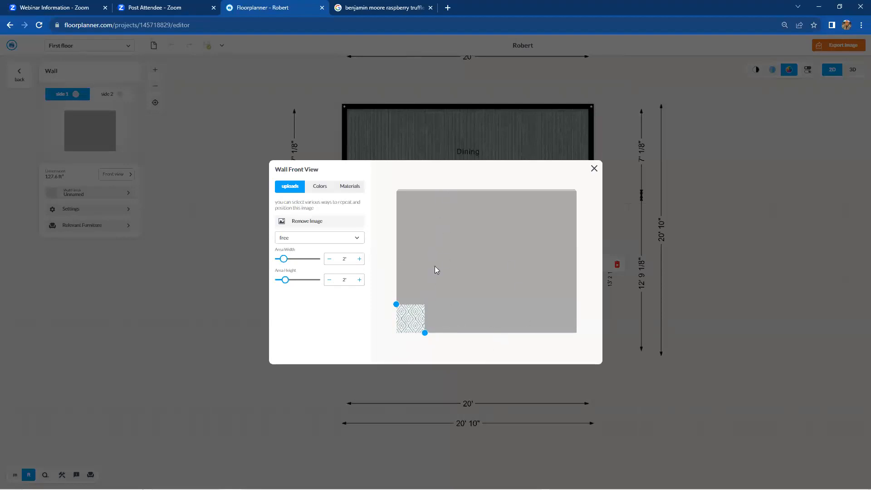
- Repeat the pattern across the whole wall with the tile both option and close the wall front view
{"action": "left_click", "coordinate": [358, 241]}
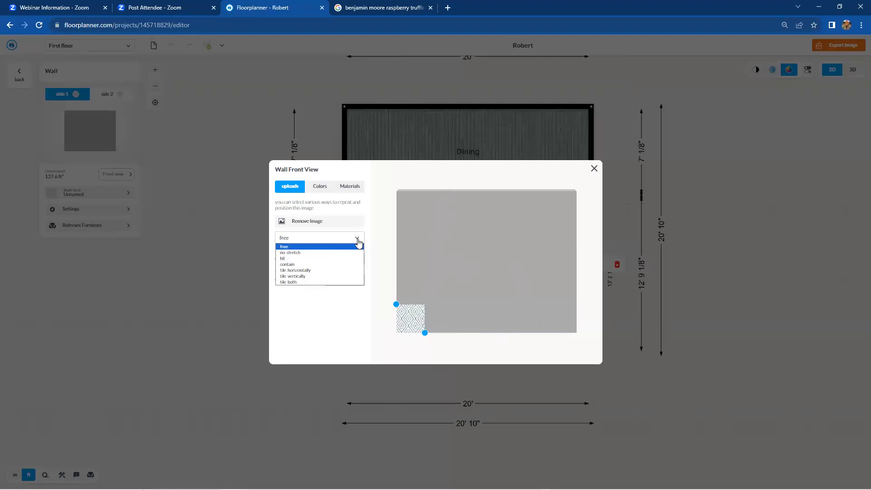
{"action": "left_click", "coordinate": [354, 282]}
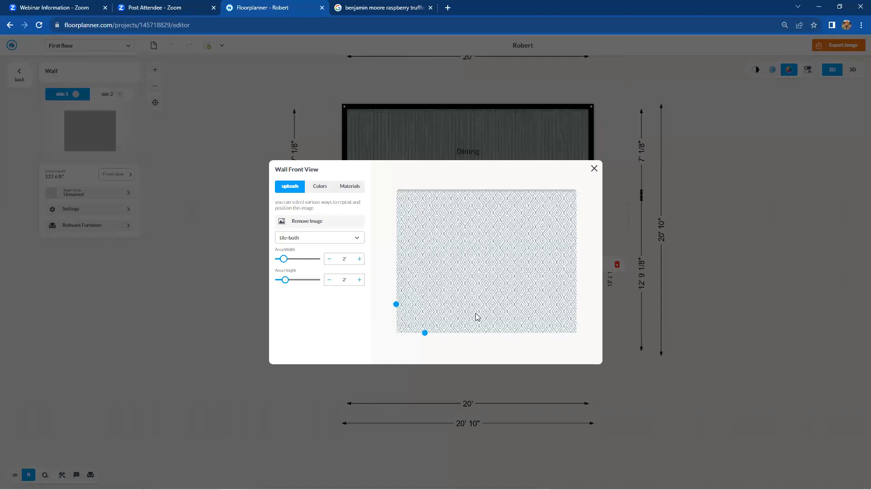
{"action": "left_click", "coordinate": [595, 171]}
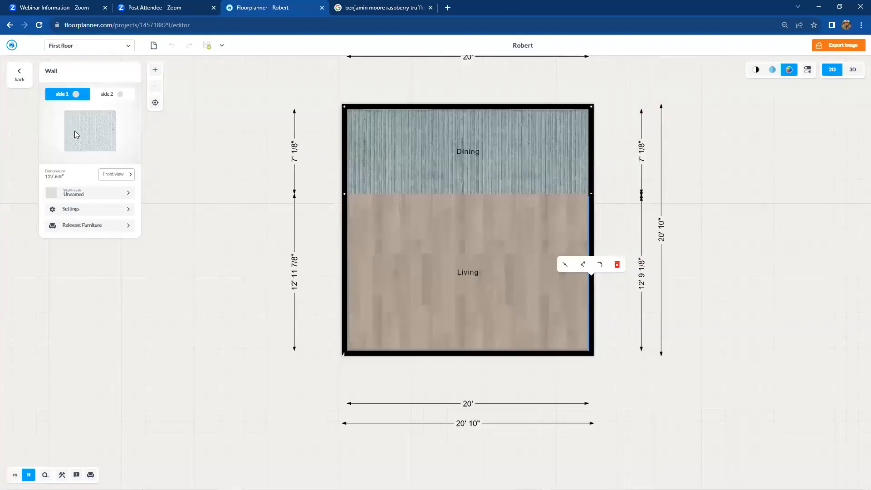
{"action": "left_click", "coordinate": [713, 247]}
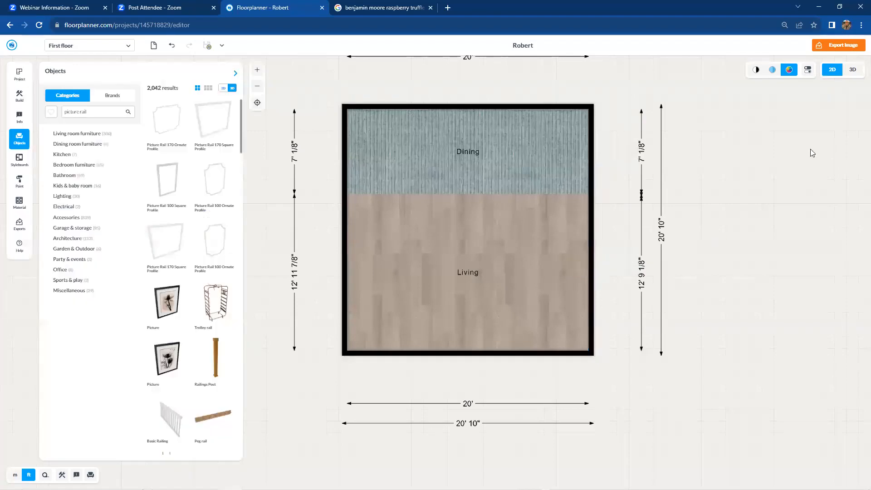
- Examine the patterned Living wall in the first-person 3D view and return to the 2D plan
{"action": "left_click", "coordinate": [853, 71]}
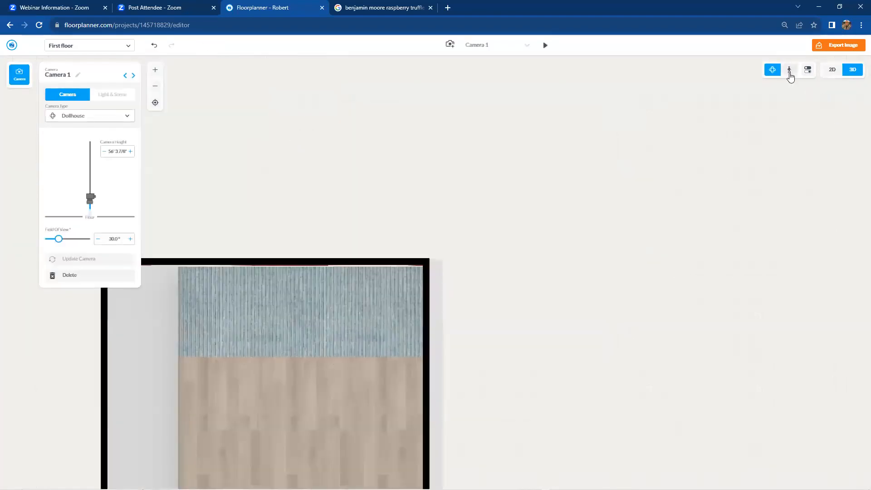
{"action": "left_click", "coordinate": [789, 72]}
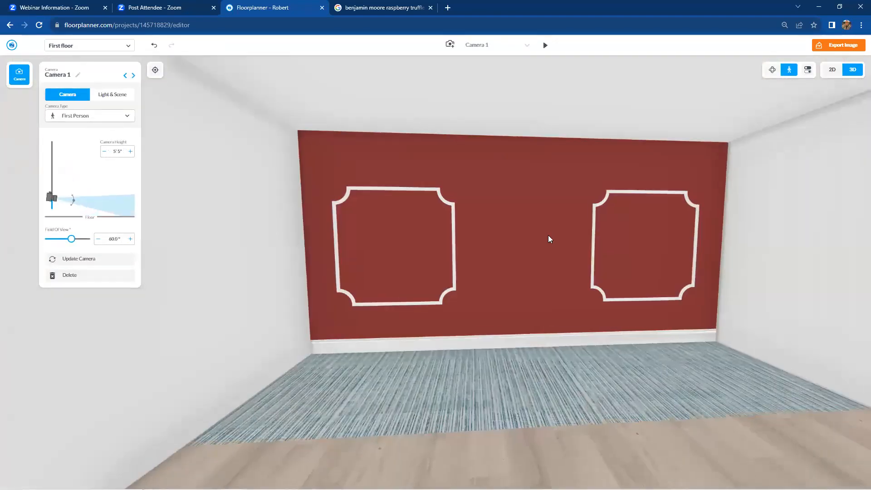
{"action": "left_click_drag", "start_coordinate": [548, 235], "coordinate": [610, 238]}
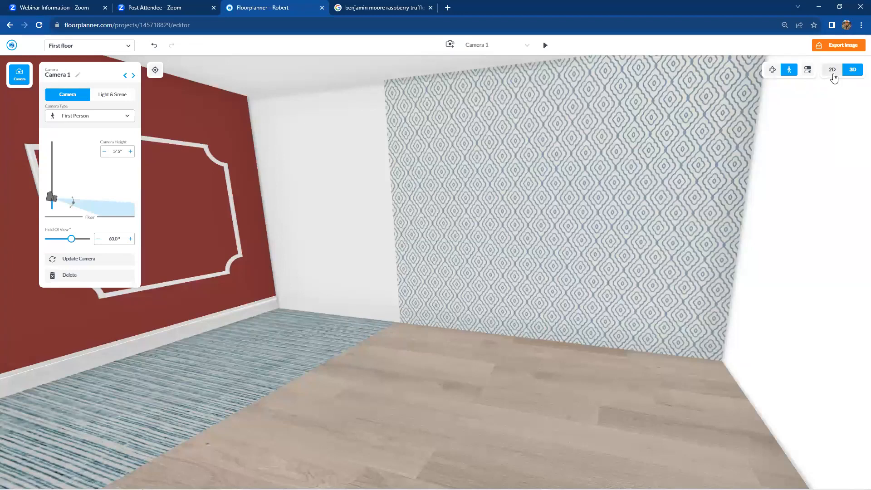
{"action": "left_click", "coordinate": [833, 72]}
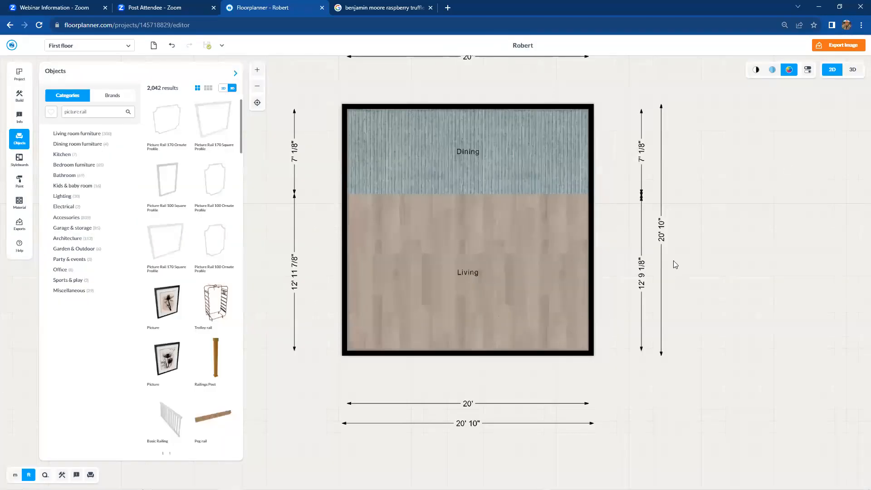
- Place French Doors in the Living zone's lower wall near its right end and open their properties
{"action": "scroll", "coordinate": [676, 259], "scroll_direction": "down", "scroll_amount": 2}
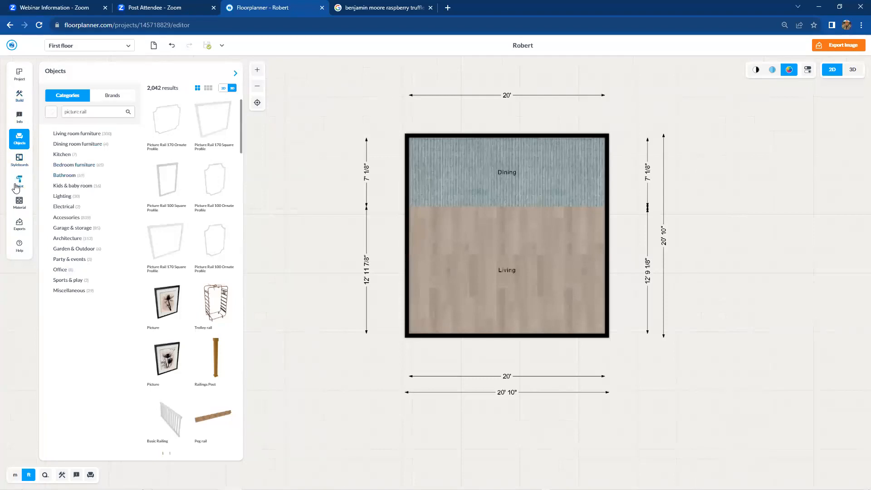
{"action": "left_click", "coordinate": [19, 96]}
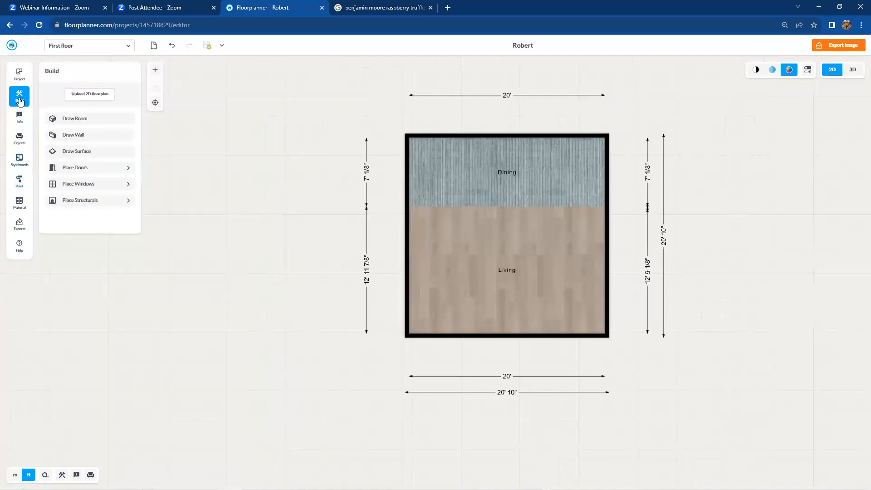
{"action": "left_click", "coordinate": [105, 170]}
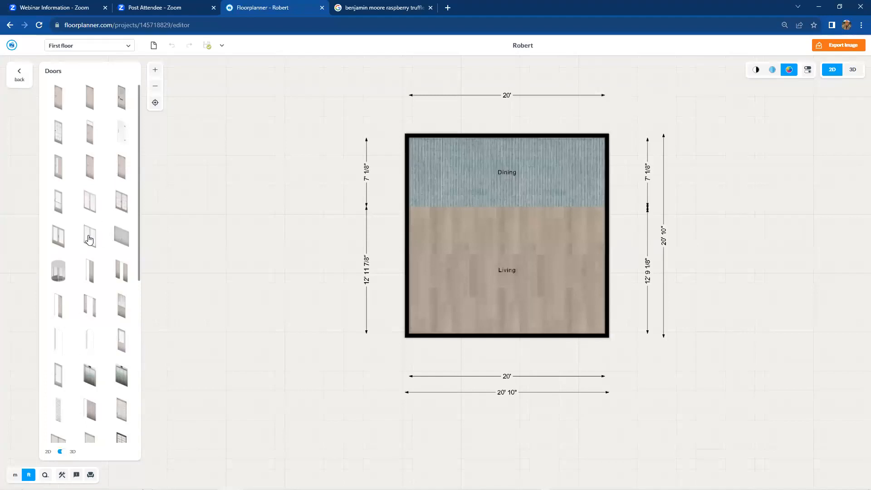
{"action": "left_click", "coordinate": [122, 209]}
{"action": "left_click", "coordinate": [574, 350]}
{"action": "scroll", "coordinate": [574, 350], "scroll_direction": "up", "scroll_amount": 3}
{"action": "left_click", "coordinate": [565, 333]}
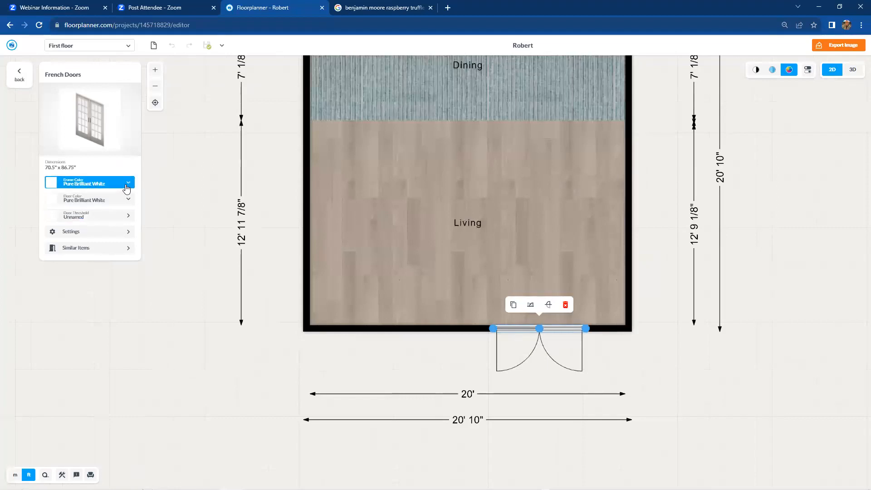
{"action": "left_click", "coordinate": [192, 245]}
- Place an Entryway opening in the Living zone's right wall and widen it to about 7' 9 1/8"
{"action": "scroll", "coordinate": [200, 248], "scroll_direction": "down", "scroll_amount": 2}
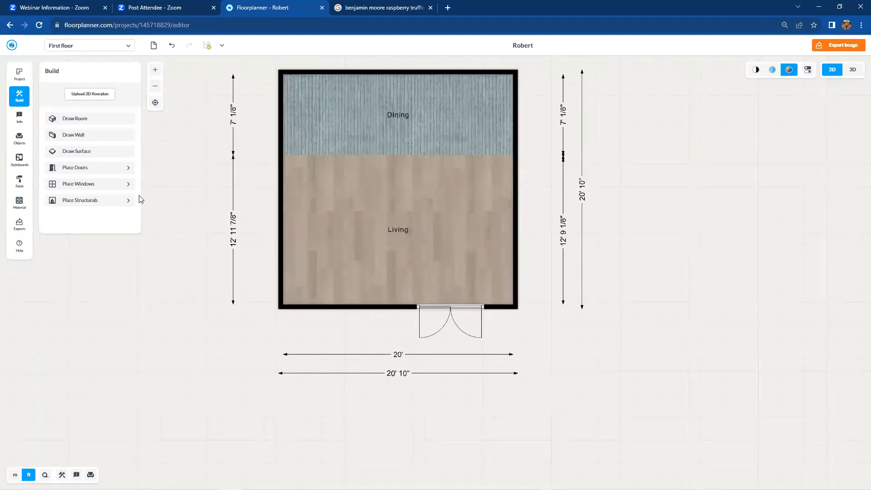
{"action": "left_click", "coordinate": [111, 175]}
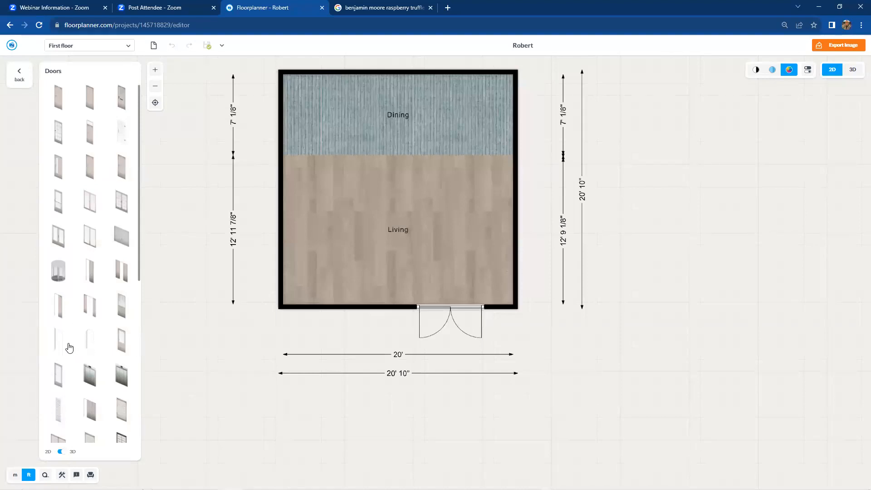
{"action": "left_click_drag", "start_coordinate": [59, 348], "coordinate": [533, 247]}
{"action": "scroll", "coordinate": [529, 252], "scroll_direction": "up", "scroll_amount": 3}
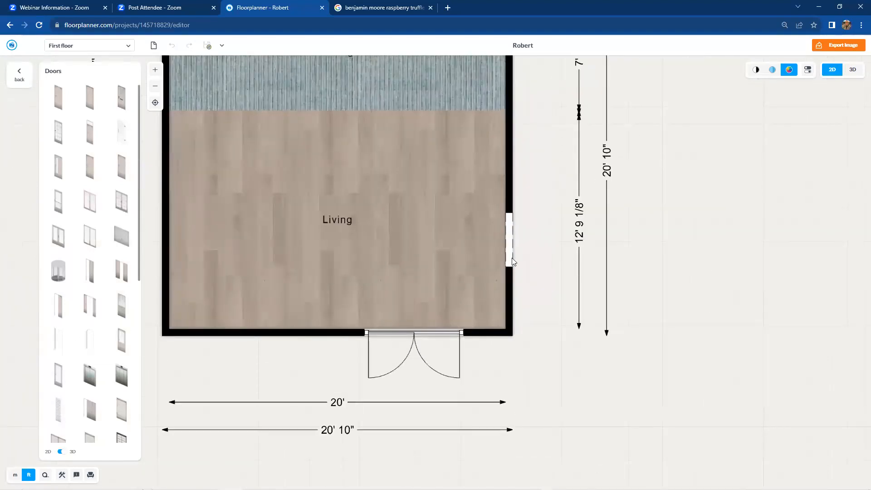
{"action": "left_click", "coordinate": [509, 240]}
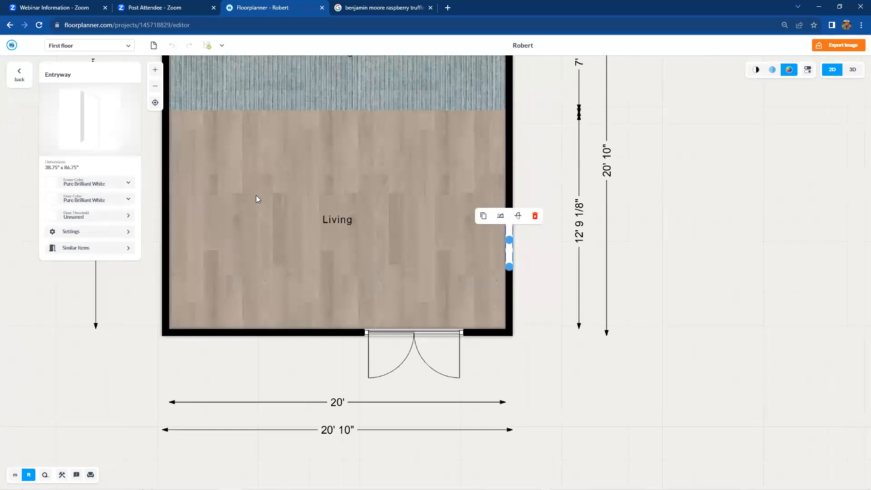
{"action": "left_click_drag", "start_coordinate": [509, 267], "coordinate": [510, 292]}
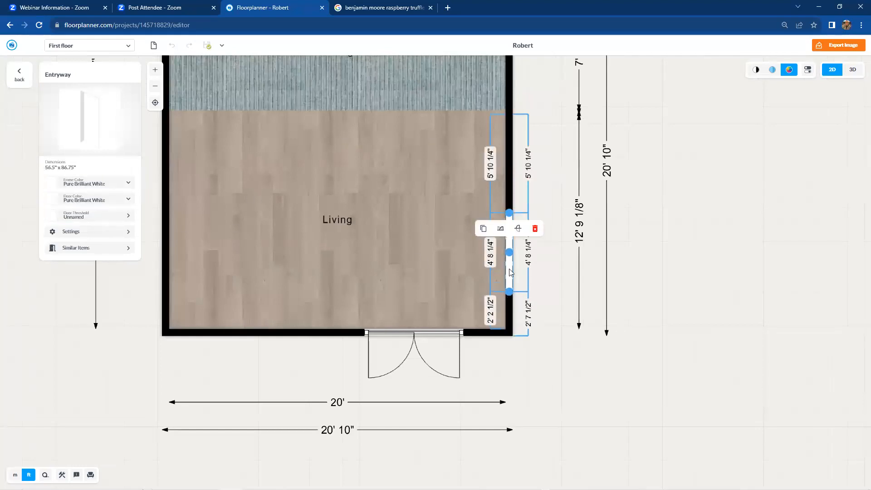
{"action": "left_click_drag", "start_coordinate": [509, 213], "coordinate": [509, 161]}
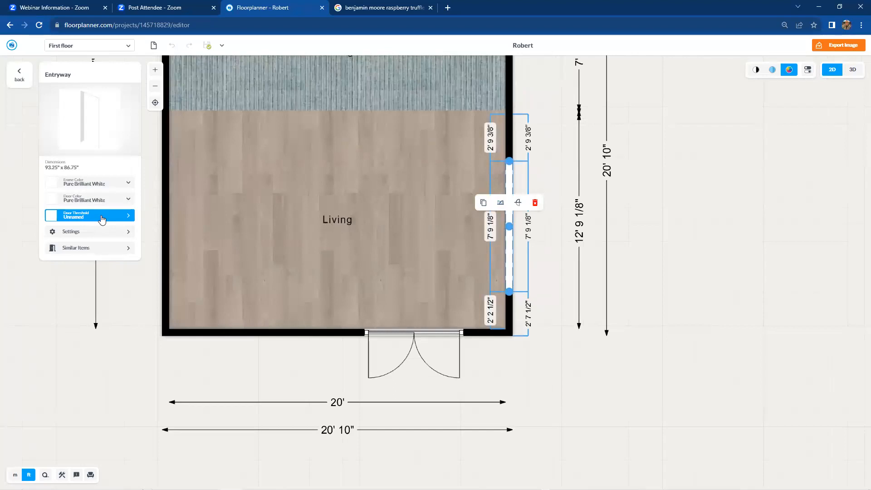
- Finish the Entryway's door threshold with a wood material found by searching for "nordic"
{"action": "left_click", "coordinate": [102, 219]}
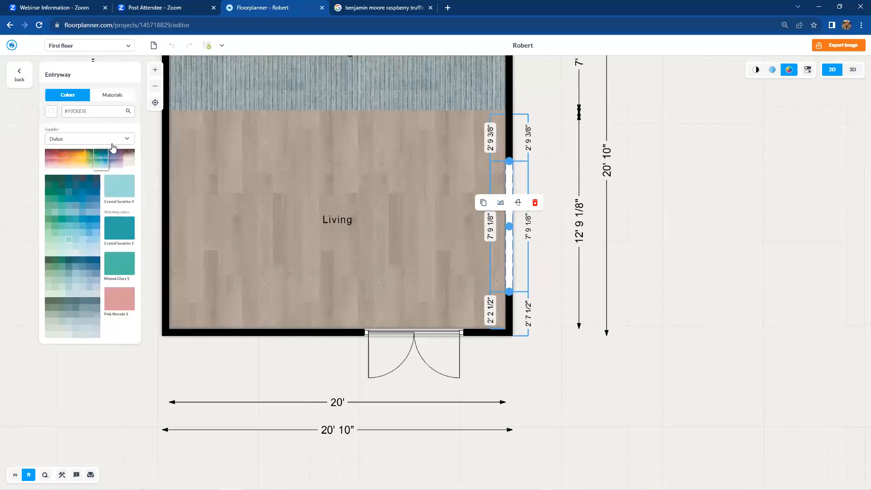
{"action": "left_click", "coordinate": [116, 97]}
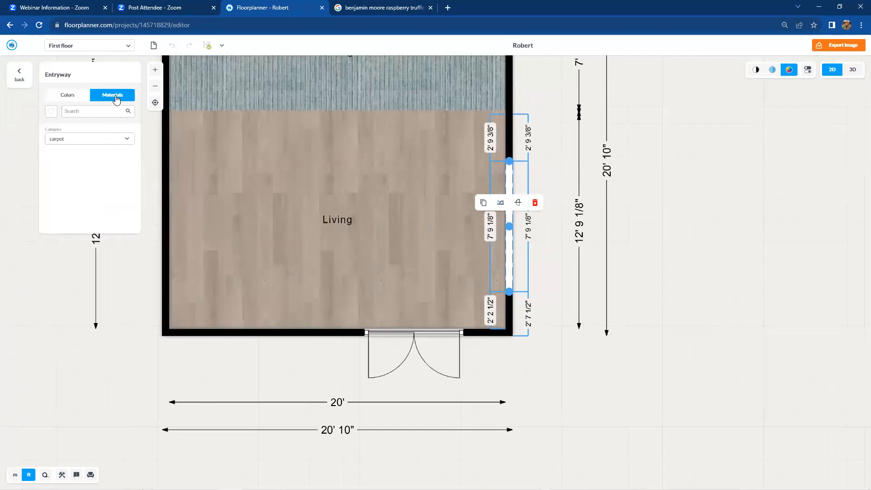
{"action": "left_click", "coordinate": [128, 139]}
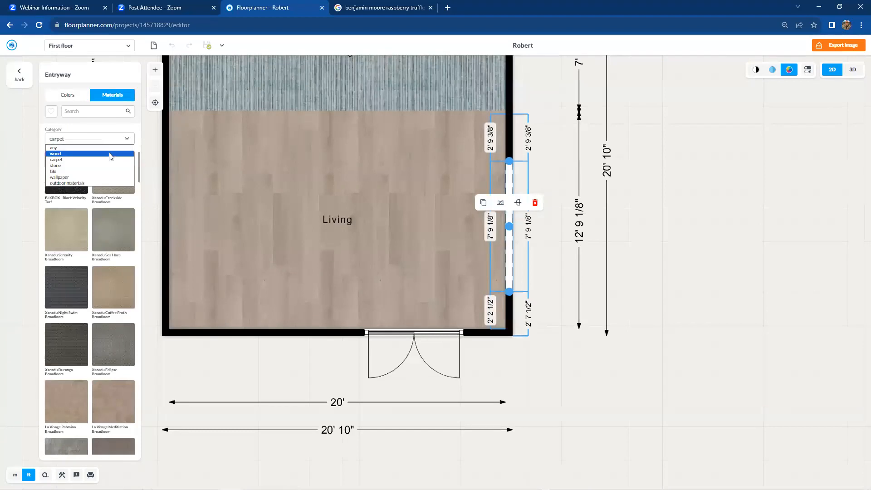
{"action": "left_click", "coordinate": [110, 154]}
{"action": "left_click", "coordinate": [102, 111]}
{"action": "type", "text": "nordic"}
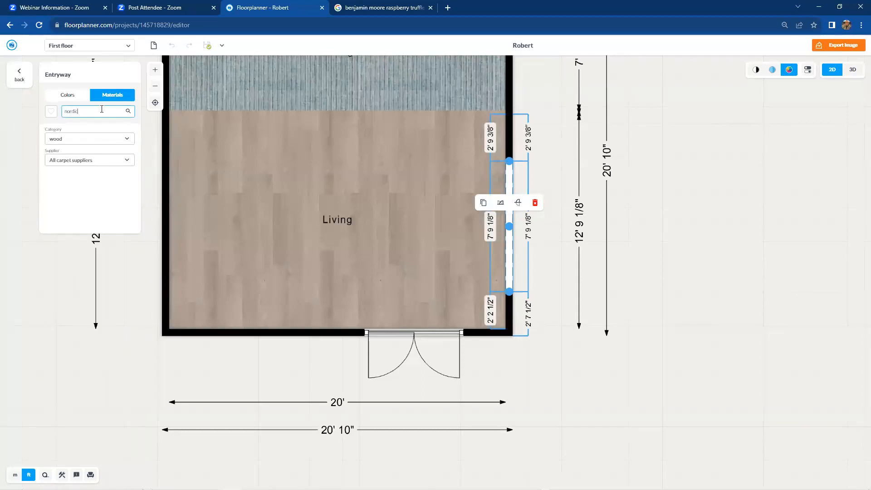
{"action": "key", "text": "Return"}
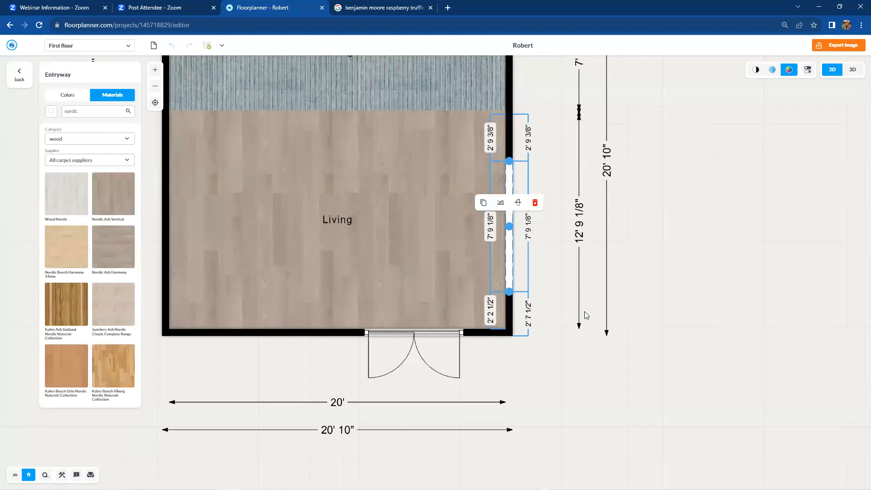
{"action": "left_click", "coordinate": [584, 305]}
- Examine the entryway and French doors from outside in the 3D dollhouse view and return to the 2D plan
{"action": "left_click", "coordinate": [853, 70]}
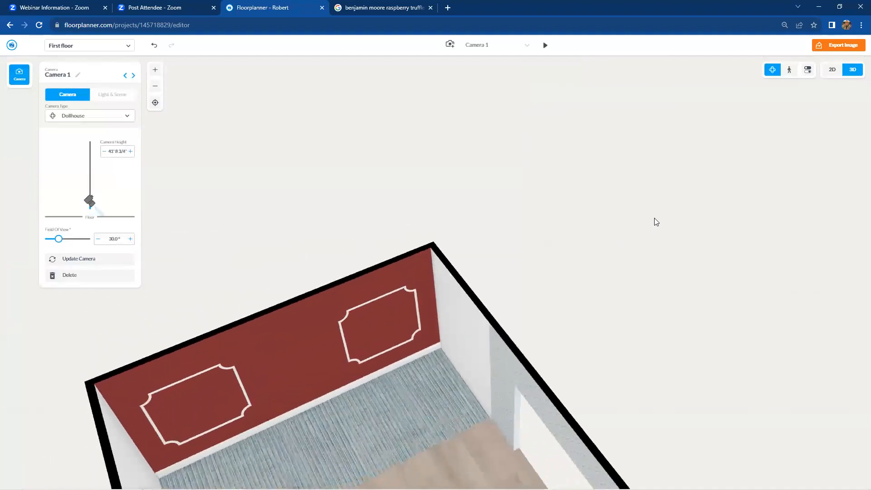
{"action": "left_click_drag", "start_coordinate": [617, 425], "coordinate": [537, 428]}
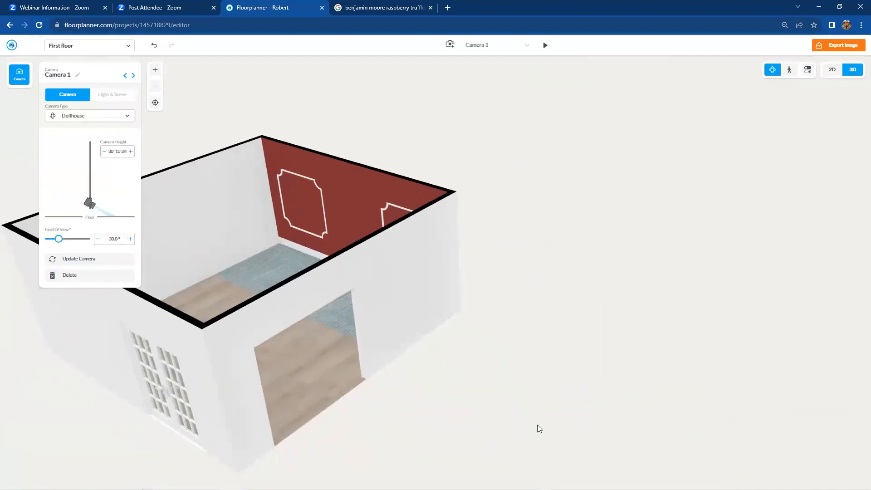
{"action": "left_click", "coordinate": [832, 69]}
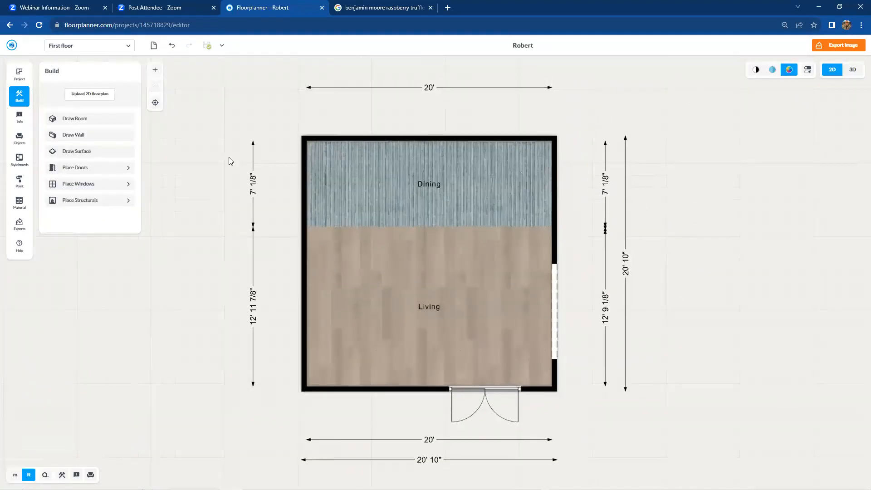
- Search the objects for "sofa" and place the Muku Sofa in the right half of the Dining zone
{"action": "left_click", "coordinate": [29, 139]}
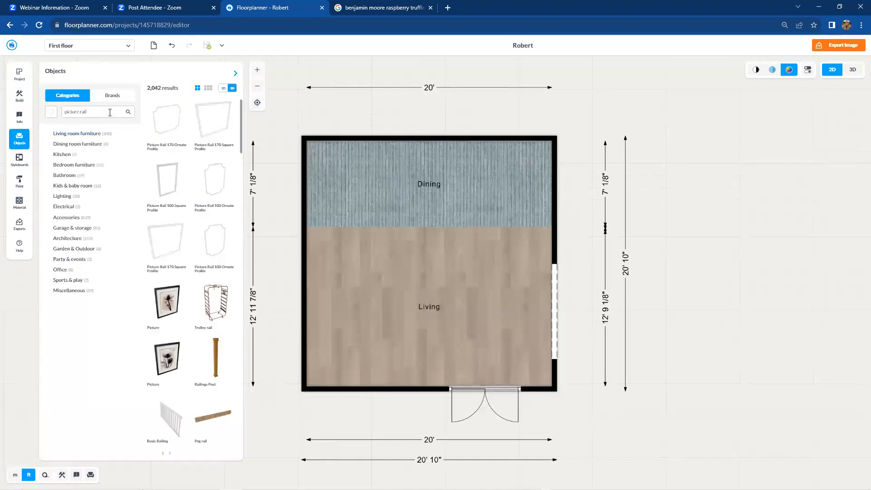
{"action": "left_click_drag", "start_coordinate": [110, 112], "coordinate": [54, 111]}
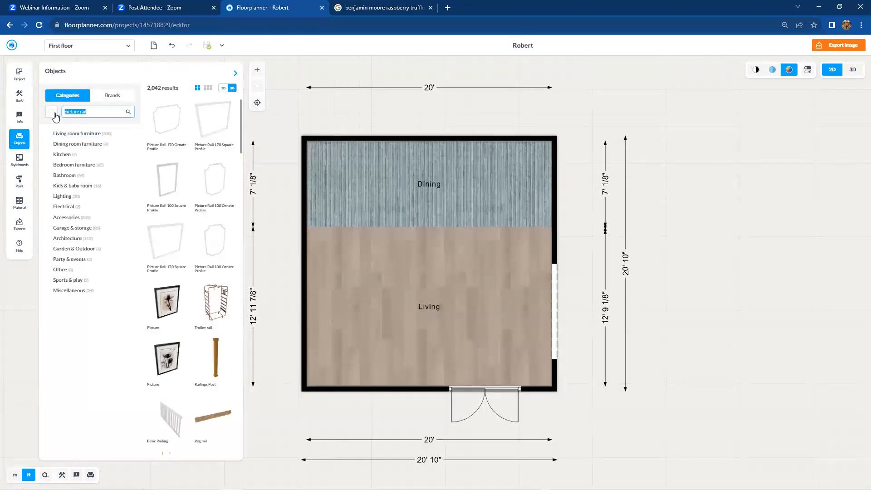
{"action": "type", "text": "sofa"}
{"action": "key", "text": "Return"}
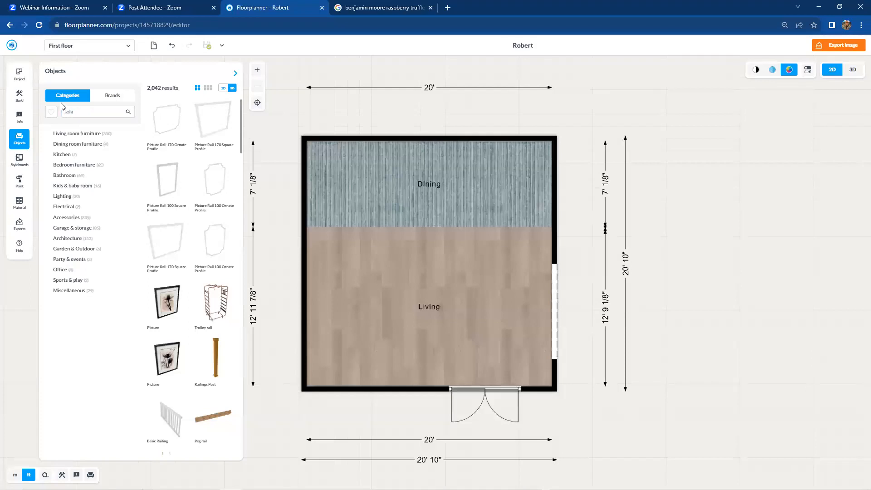
{"action": "left_click_drag", "start_coordinate": [168, 120], "coordinate": [480, 181]}
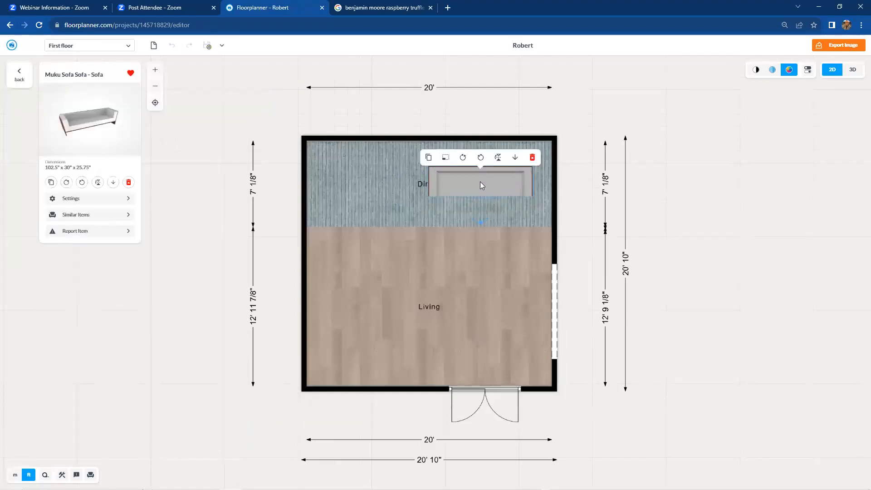
- Search the objects for "pillow", place the green pillow on the sofa and rotate it to about 87°
{"action": "left_click", "coordinate": [24, 78]}
{"action": "left_click_drag", "start_coordinate": [90, 110], "coordinate": [55, 113]}
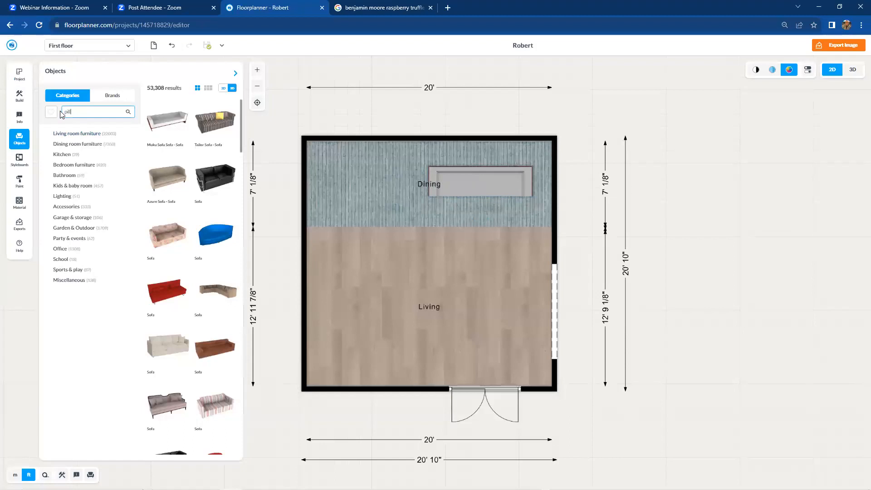
{"action": "type", "text": "pillow"}
{"action": "key", "text": "Return"}
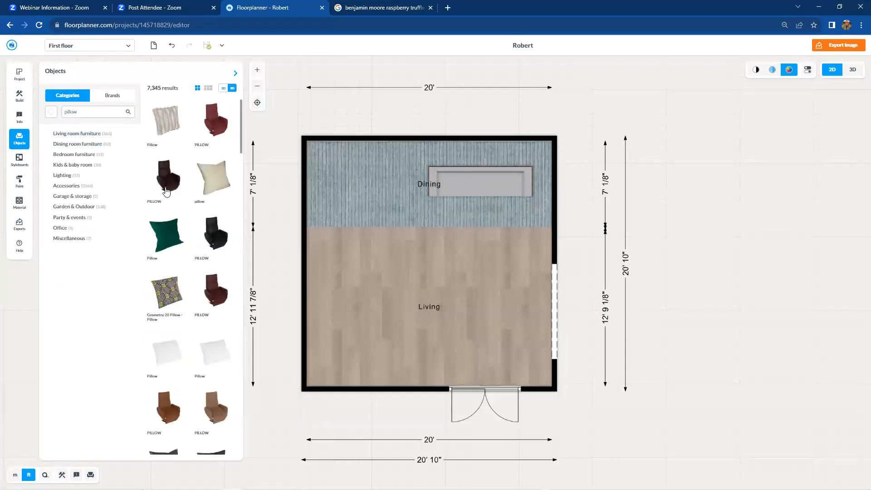
{"action": "left_click_drag", "start_coordinate": [170, 238], "coordinate": [378, 214]}
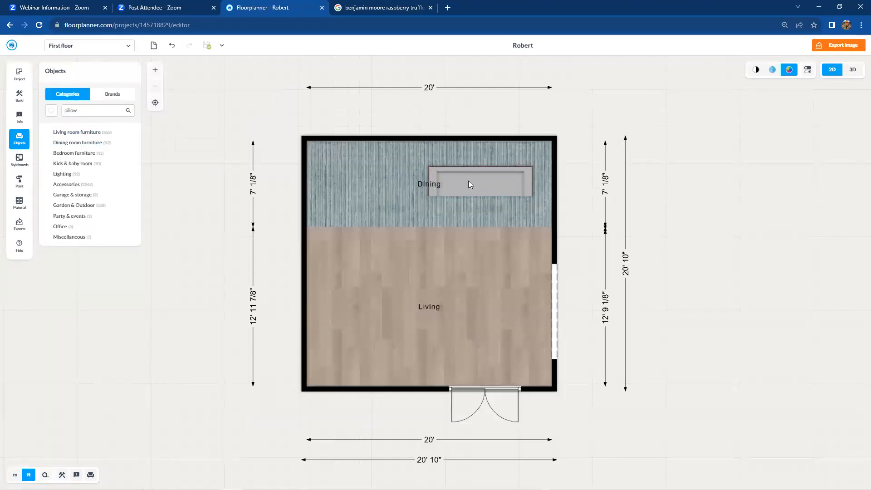
{"action": "left_click_drag", "start_coordinate": [470, 180], "coordinate": [470, 182]}
{"action": "scroll", "coordinate": [471, 182], "scroll_direction": "up", "scroll_amount": 5}
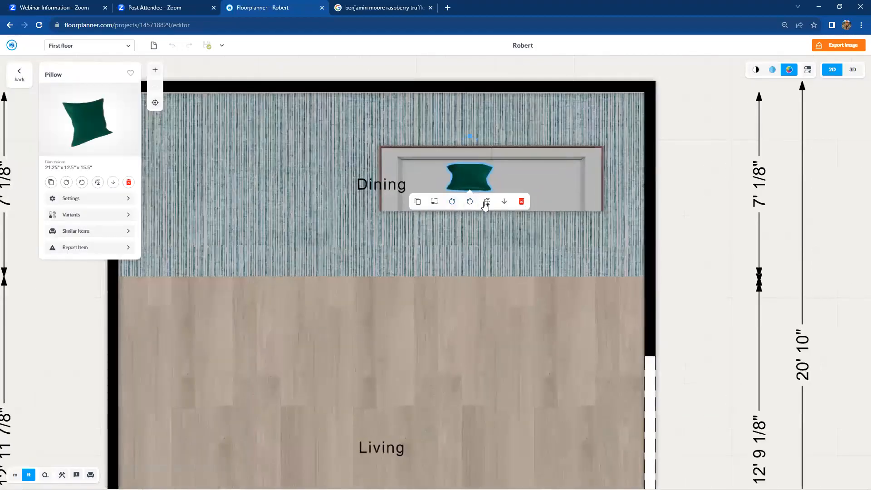
{"action": "left_click_drag", "start_coordinate": [479, 149], "coordinate": [503, 182]}
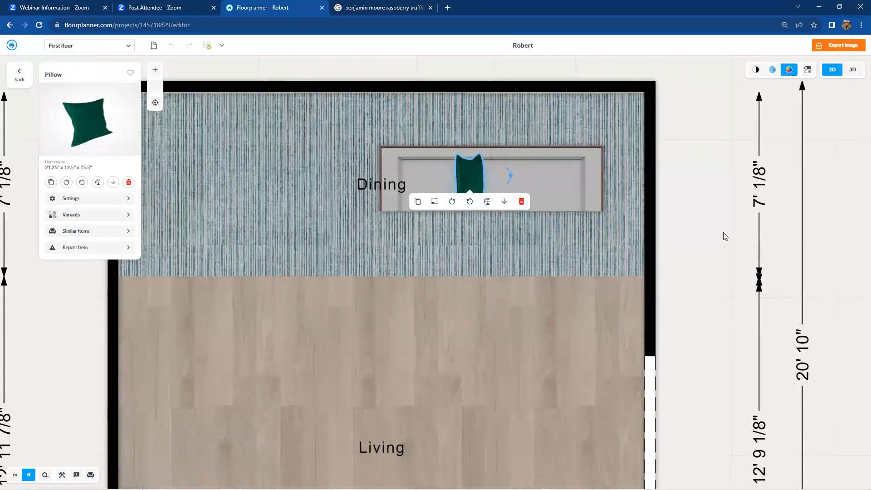
{"action": "left_click", "coordinate": [610, 246]}
- Look at the sofa and green pillow up close in the first-person 3D view
{"action": "left_click", "coordinate": [851, 71]}
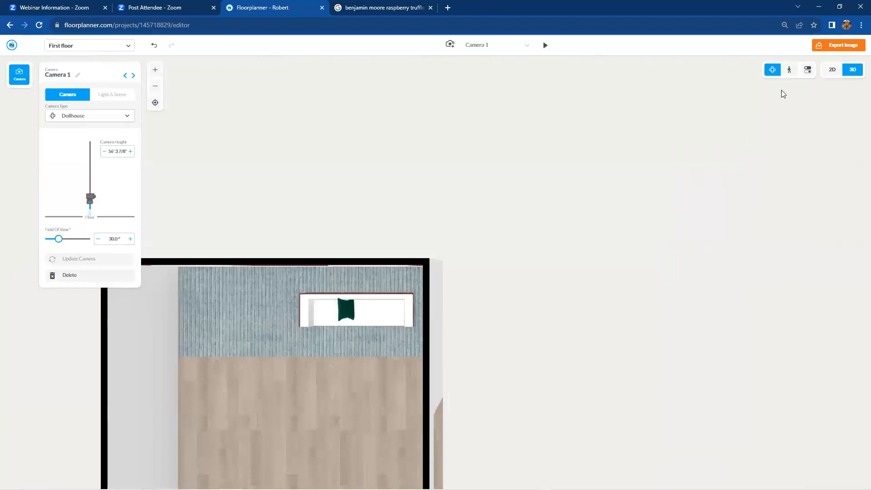
{"action": "left_click", "coordinate": [788, 74]}
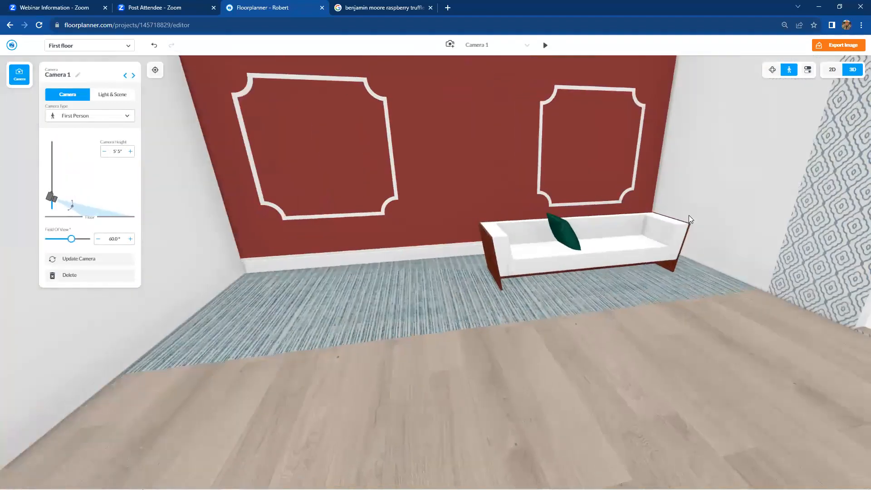
{"action": "left_click_drag", "start_coordinate": [690, 219], "coordinate": [411, 354]}
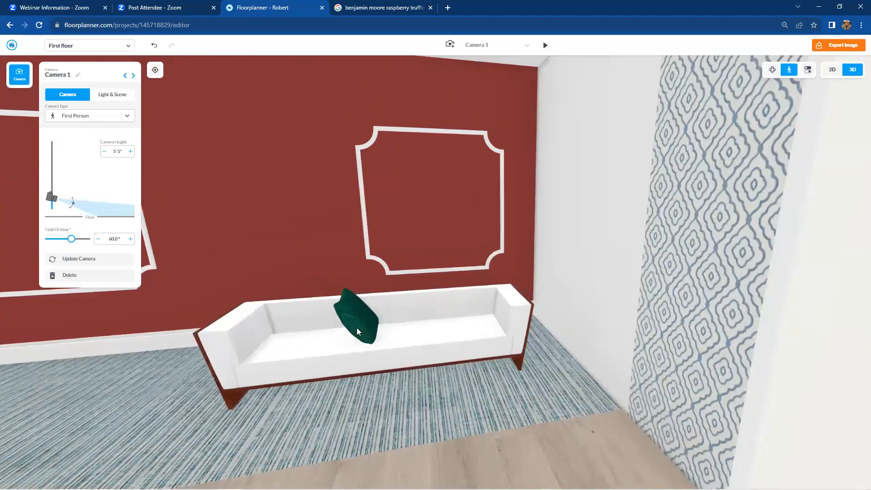
- Tilt the green pillow on the sofa to about 22°, fine-tune the angle and return to the 2D plan
{"action": "left_click", "coordinate": [358, 328]}
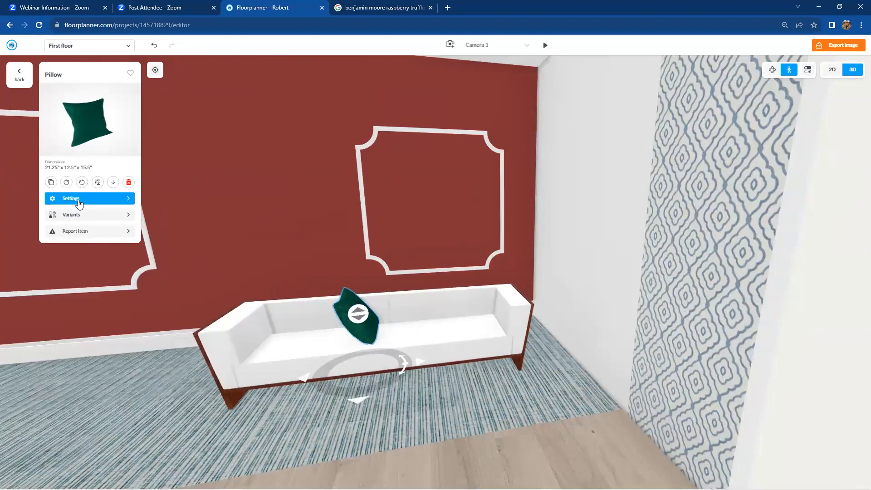
{"action": "left_click", "coordinate": [78, 200]}
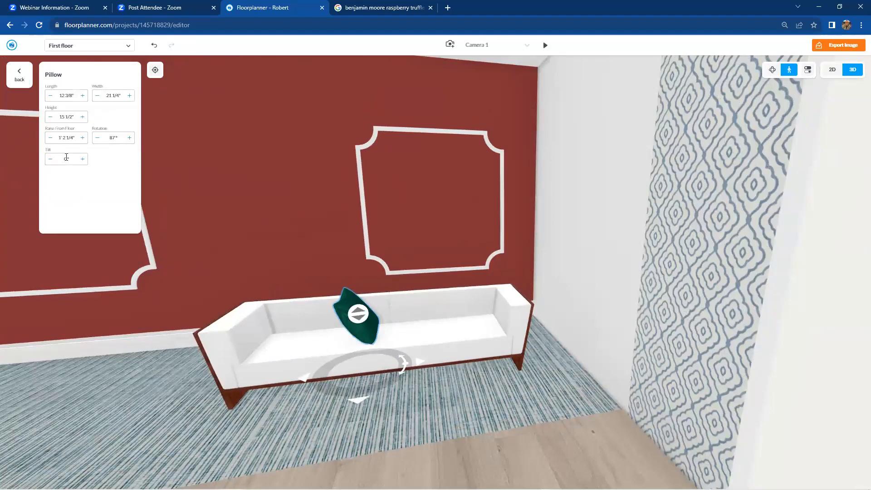
{"action": "left_click", "coordinate": [82, 160]}
{"action": "left_click", "coordinate": [83, 162]}
{"action": "double_click", "coordinate": [83, 159]}
{"action": "left_click", "coordinate": [82, 159]}
{"action": "double_click", "coordinate": [83, 160]}
{"action": "double_click", "coordinate": [83, 160]}
{"action": "left_click", "coordinate": [83, 160]}
{"action": "double_click", "coordinate": [83, 160]}
{"action": "double_click", "coordinate": [83, 160]}
{"action": "left_click", "coordinate": [83, 160]}
{"action": "double_click", "coordinate": [83, 160]}
{"action": "left_click", "coordinate": [82, 160]}
{"action": "double_click", "coordinate": [83, 160]}
{"action": "double_click", "coordinate": [82, 160]}
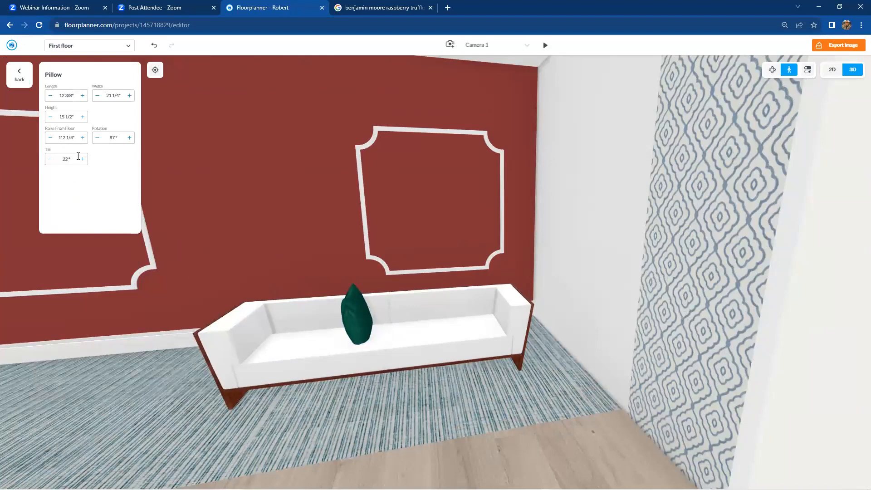
{"action": "double_click", "coordinate": [84, 160]}
{"action": "left_click", "coordinate": [51, 161]}
{"action": "left_click", "coordinate": [50, 162]}
{"action": "left_click", "coordinate": [50, 161]}
{"action": "left_click", "coordinate": [50, 162]}
{"action": "left_click", "coordinate": [50, 161]}
{"action": "left_click", "coordinate": [828, 74]}
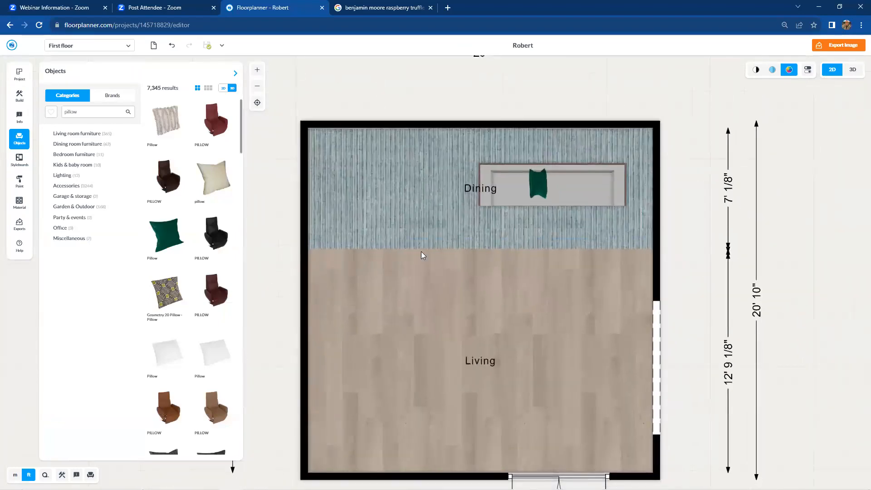
- Search the objects for "beams" and place a Wood Beam running from the Dining zone's upper wall into the Living zone
{"action": "double_click", "coordinate": [92, 115]}
{"action": "type", "text": "teams"}
{"action": "key", "text": "Return"}
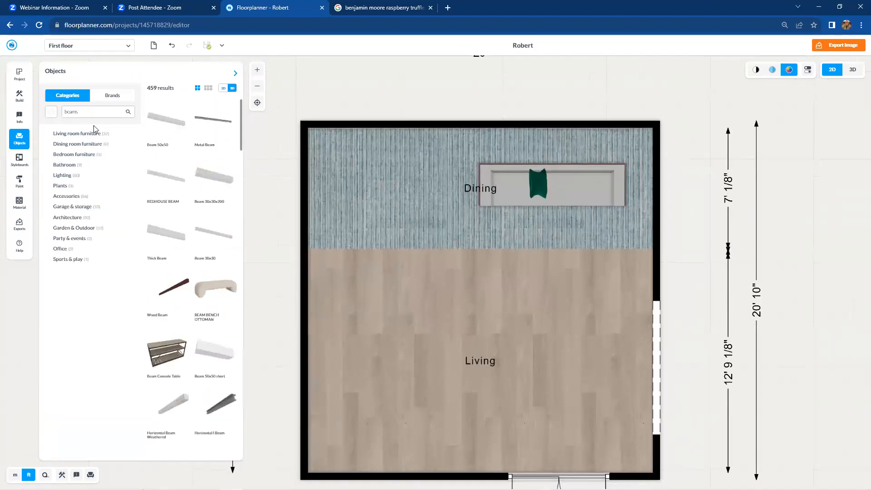
{"action": "left_click_drag", "start_coordinate": [264, 299], "coordinate": [522, 273]}
{"action": "left_click", "coordinate": [522, 274]}
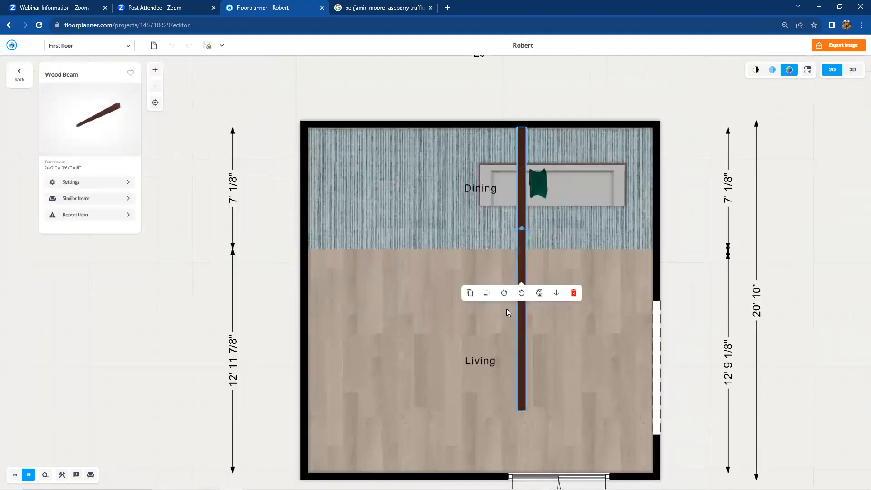
- Duplicate the Wood Beam and position the copy parallel to it on the right, against the upper wall
{"action": "left_click", "coordinate": [470, 293]}
{"action": "left_click", "coordinate": [703, 280]}
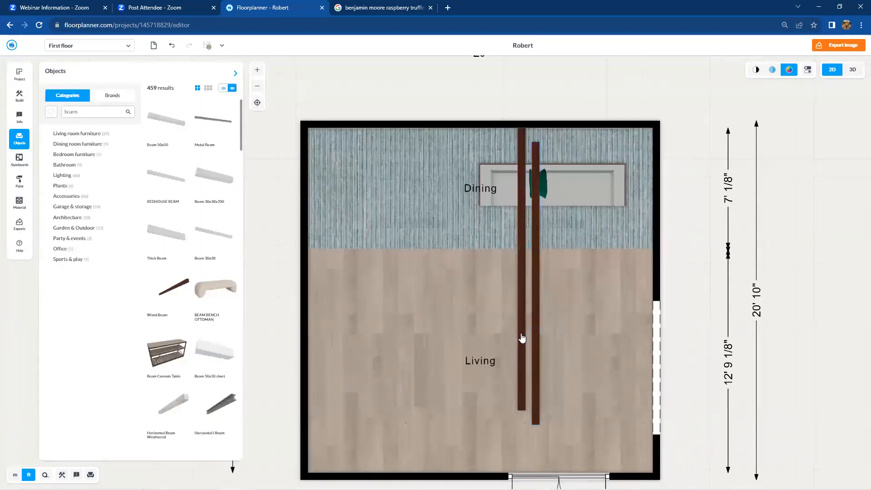
{"action": "left_click_drag", "start_coordinate": [535, 336], "coordinate": [581, 317]}
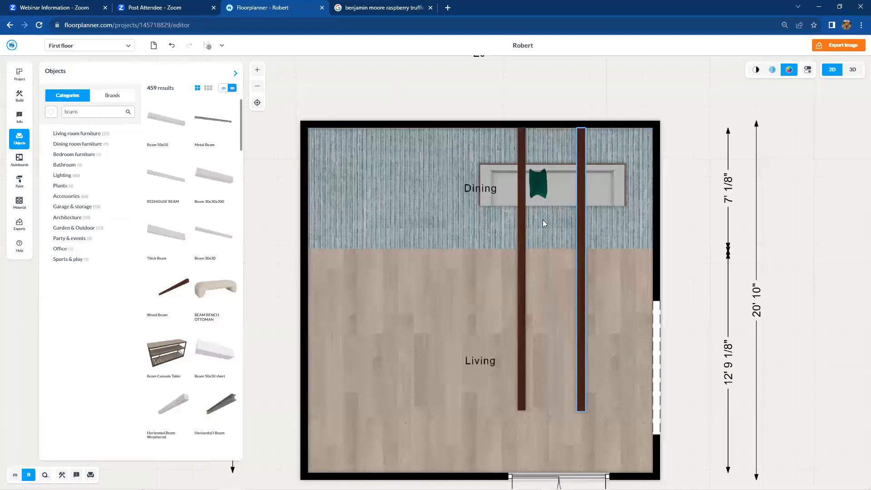
{"action": "left_click", "coordinate": [558, 252]}
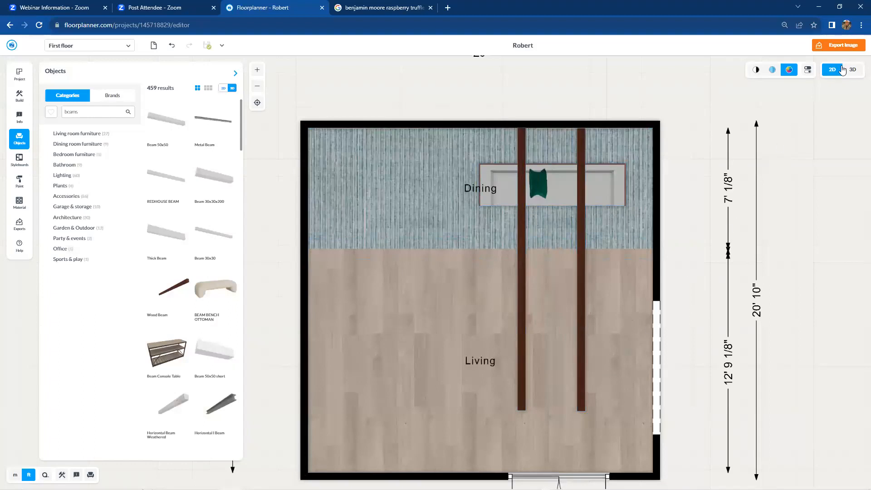
- Try hiding all items above 4' in the plan, raise the cutoff height and turn the height filter off
{"action": "left_click", "coordinate": [810, 70]}
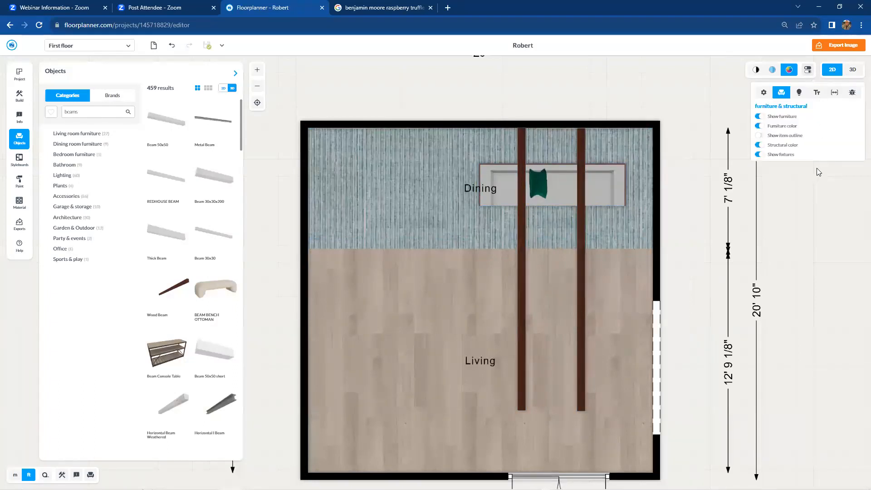
{"action": "left_click", "coordinate": [764, 93]}
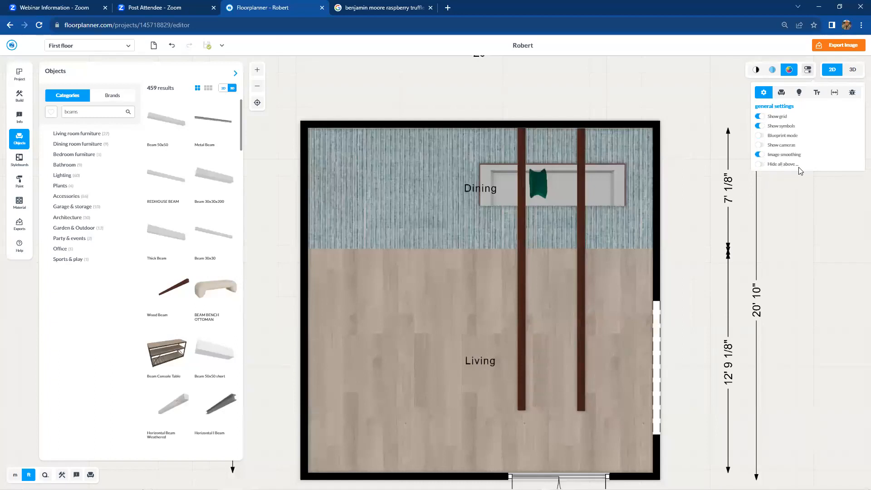
{"action": "left_click", "coordinate": [761, 166]}
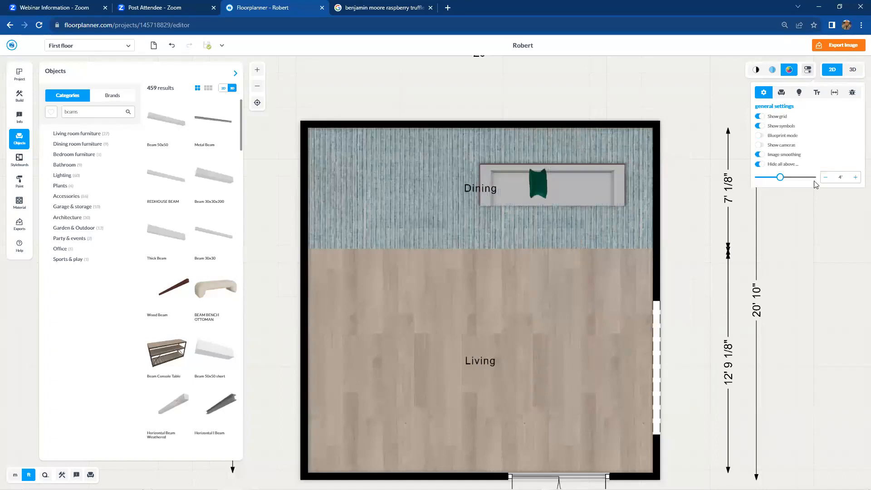
{"action": "left_click_drag", "start_coordinate": [780, 178], "coordinate": [796, 181]}
{"action": "left_click", "coordinate": [758, 165]}
- Delete both Wood Beams from the floor plan
{"action": "left_click", "coordinate": [581, 273]}
{"action": "left_click", "coordinate": [632, 294]}
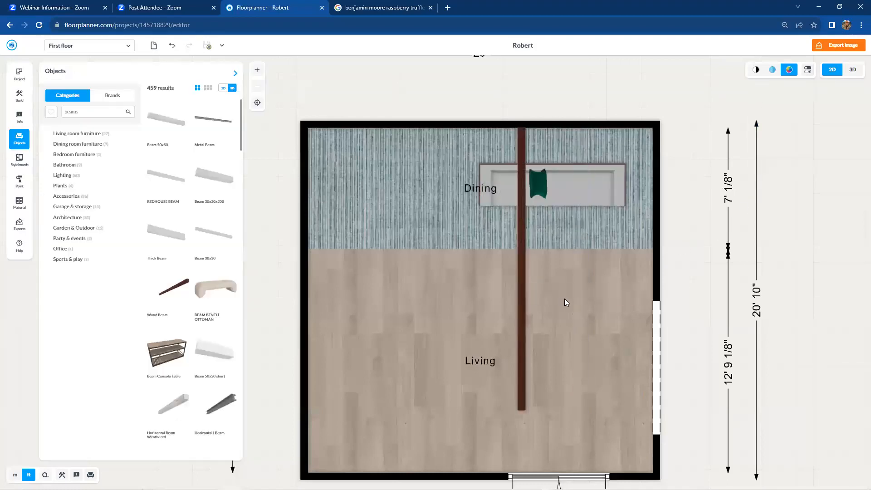
{"action": "left_click", "coordinate": [521, 302]}
{"action": "left_click", "coordinate": [573, 294]}
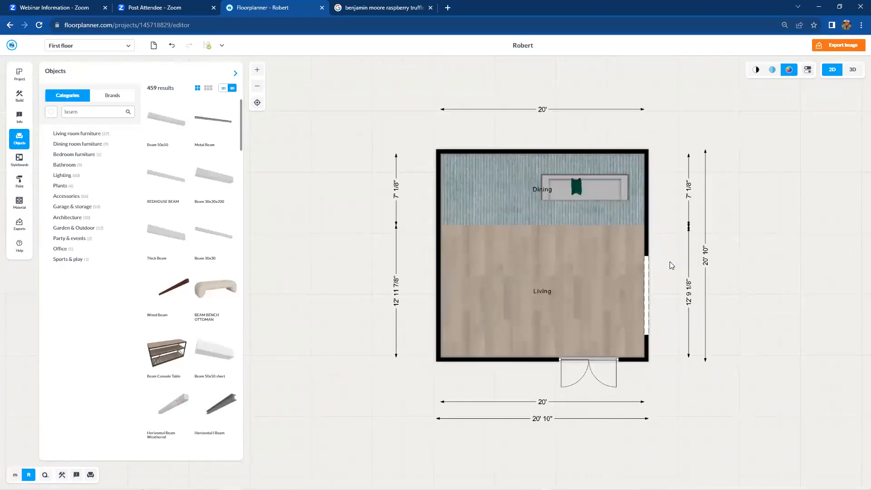
{"action": "scroll", "coordinate": [669, 260], "scroll_direction": "down", "scroll_amount": 5}
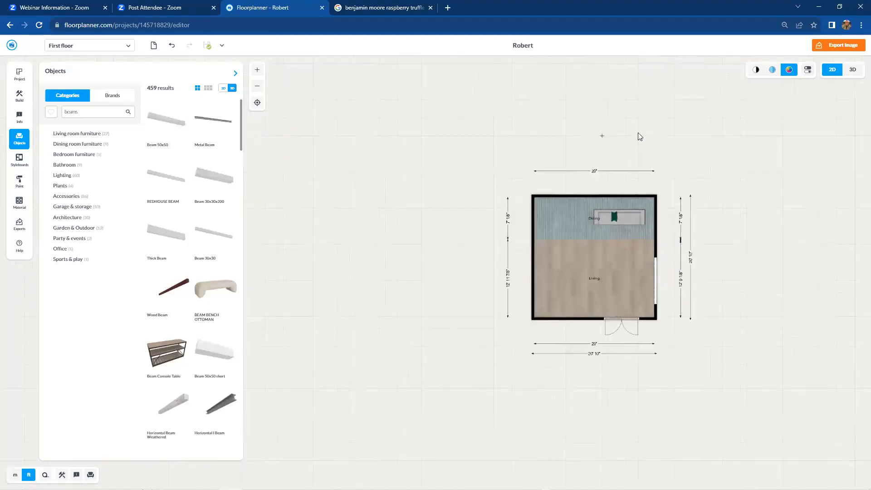
{"action": "scroll", "coordinate": [628, 135], "scroll_direction": "up", "scroll_amount": 3}
{"action": "scroll", "coordinate": [608, 136], "scroll_direction": "up", "scroll_amount": 2}
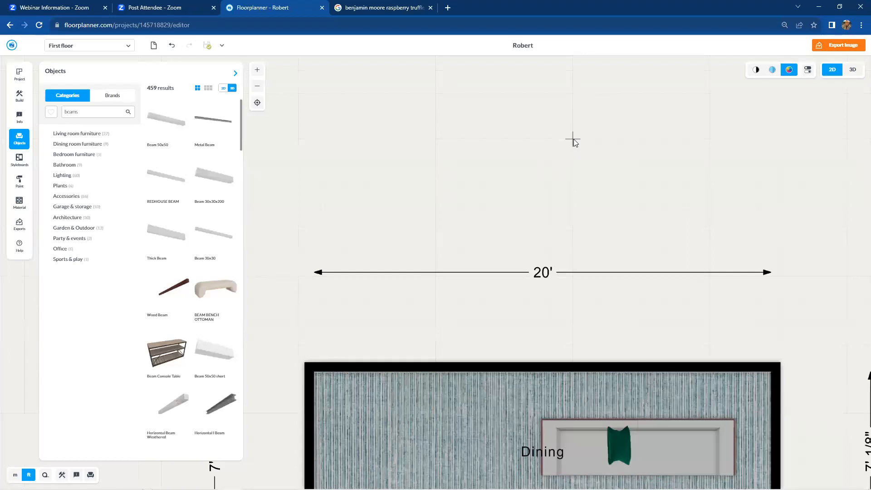
{"action": "scroll", "coordinate": [574, 138], "scroll_direction": "down", "scroll_amount": 4}
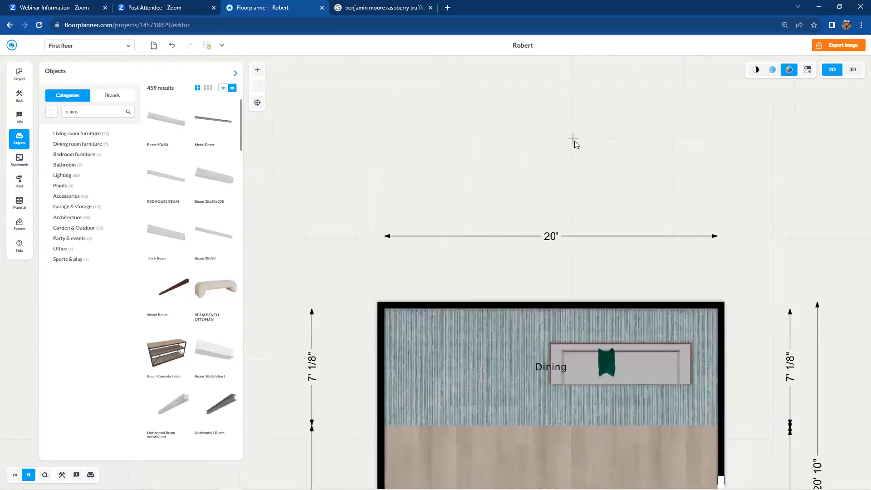
{"action": "scroll", "coordinate": [574, 141], "scroll_direction": "down", "scroll_amount": 2}
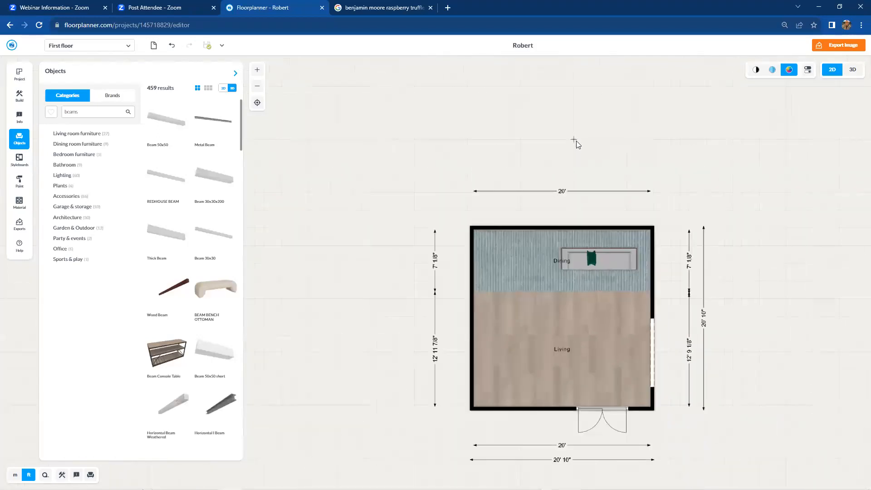
{"action": "scroll", "coordinate": [576, 145], "scroll_direction": "down", "scroll_amount": 1}
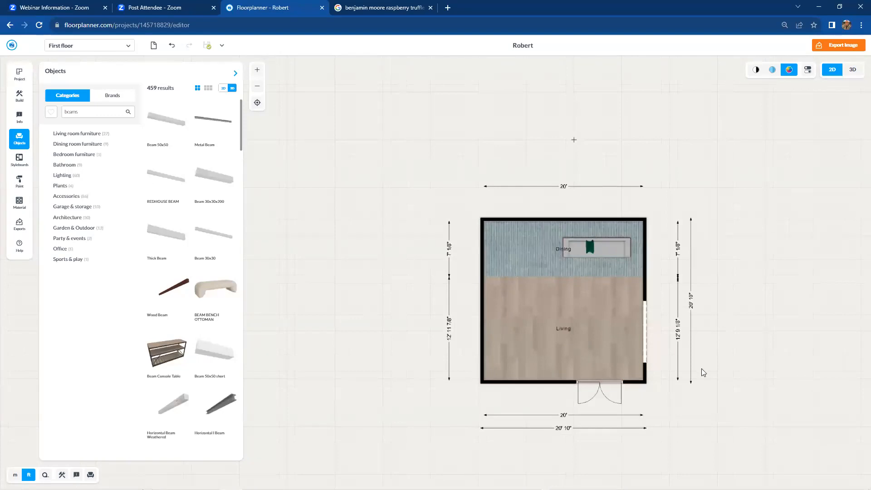
{"action": "scroll", "coordinate": [700, 366], "scroll_direction": "up", "scroll_amount": 2}
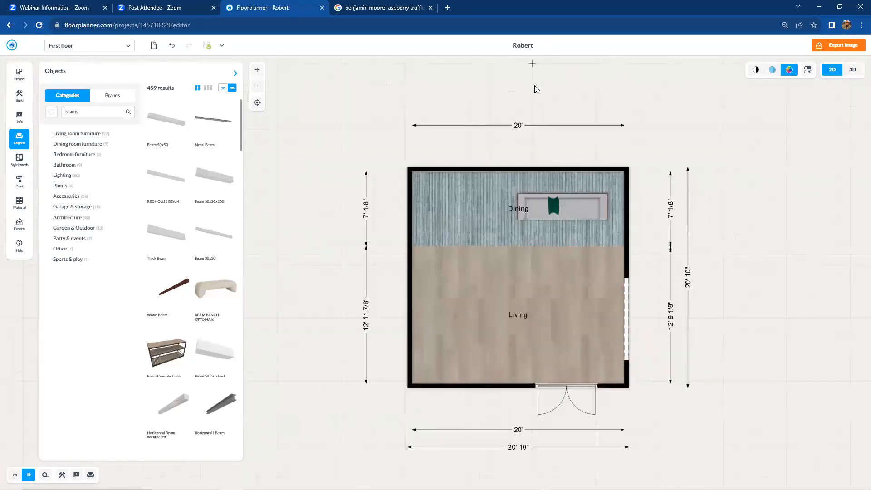
{"action": "scroll", "coordinate": [635, 271], "scroll_direction": "up", "scroll_amount": 2}
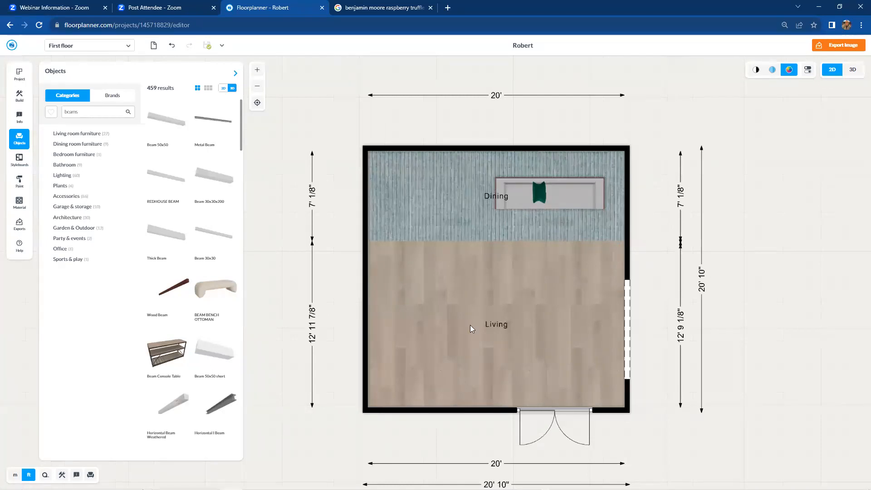
- Search the objects for "stair" and place CB Stairs 10' against the left wall, spanning the Dining and Living zones
{"action": "left_click_drag", "start_coordinate": [98, 111], "coordinate": [61, 113]}
{"action": "type", "text": "stair"}
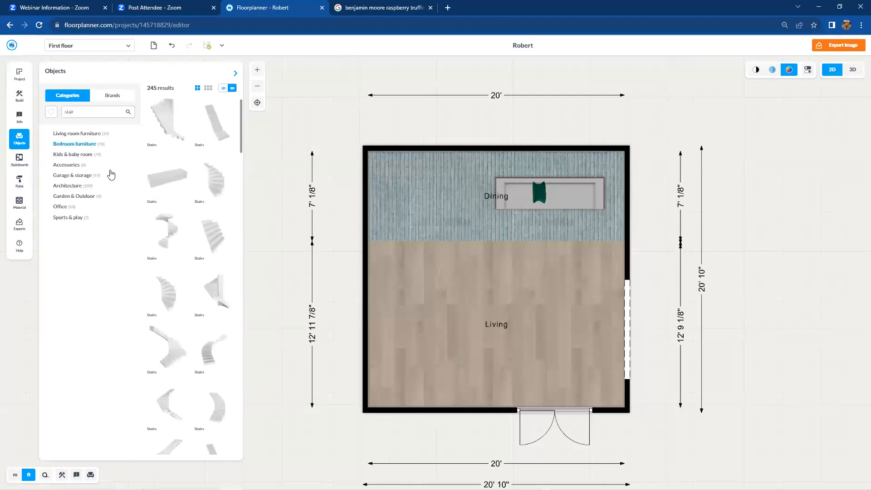
{"action": "scroll", "coordinate": [173, 241], "scroll_direction": "down", "scroll_amount": 5}
{"action": "scroll", "coordinate": [202, 251], "scroll_direction": "down", "scroll_amount": 8}
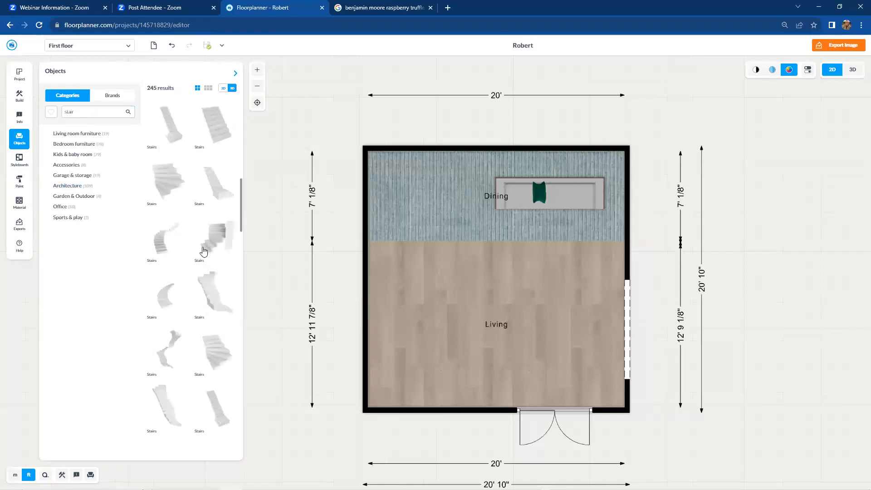
{"action": "scroll", "coordinate": [203, 251], "scroll_direction": "down", "scroll_amount": 8}
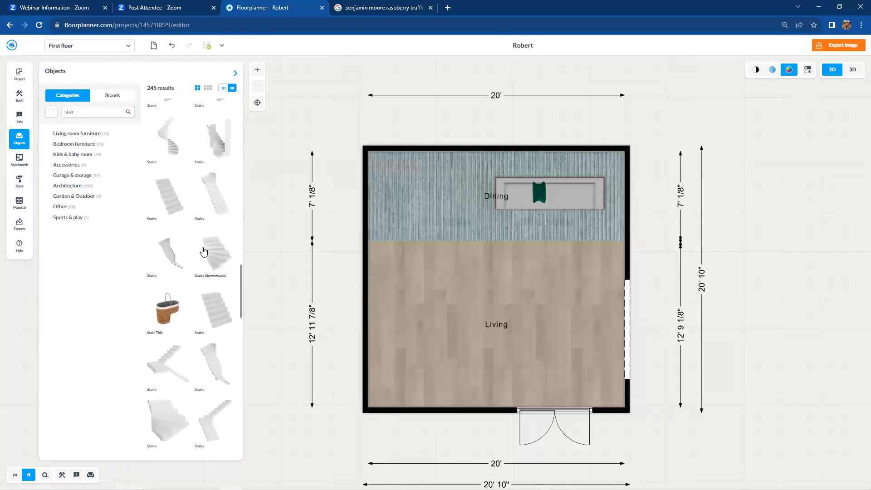
{"action": "scroll", "coordinate": [204, 255], "scroll_direction": "down", "scroll_amount": 7}
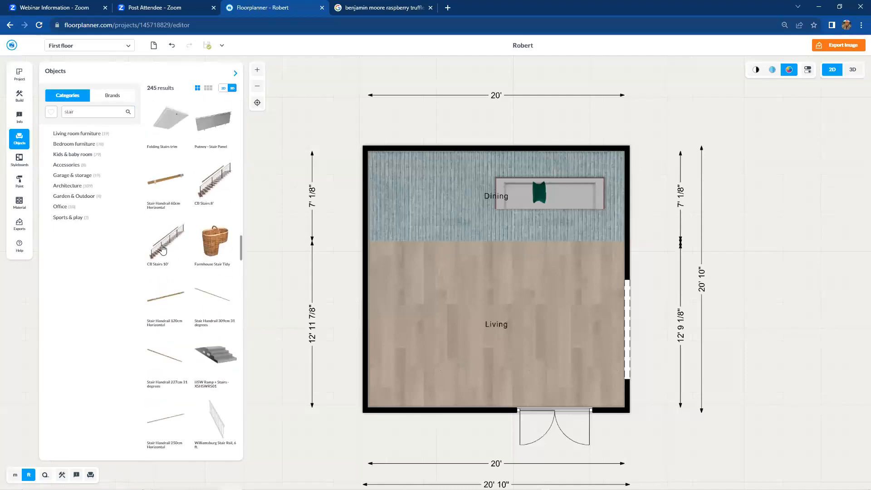
{"action": "left_click_drag", "start_coordinate": [163, 250], "coordinate": [396, 280]}
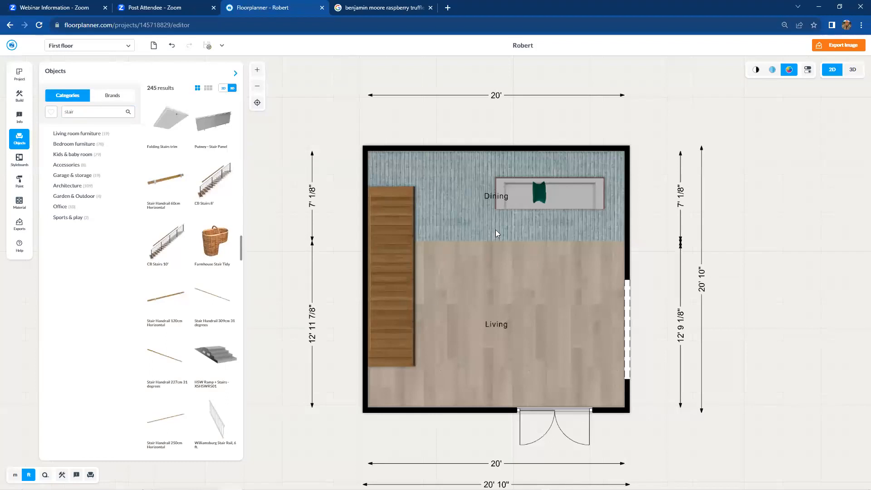
{"action": "scroll", "coordinate": [662, 272], "scroll_direction": "down", "scroll_amount": 2}
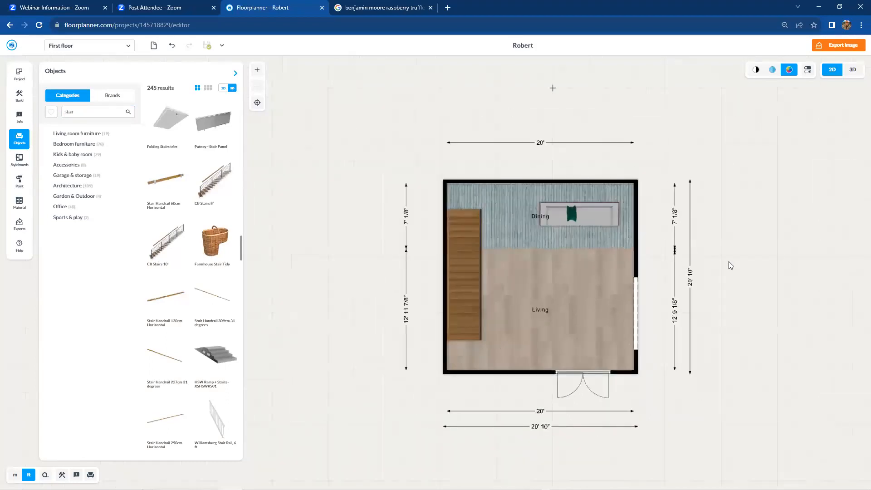
{"action": "left_click_drag", "start_coordinate": [731, 265], "coordinate": [675, 252]}
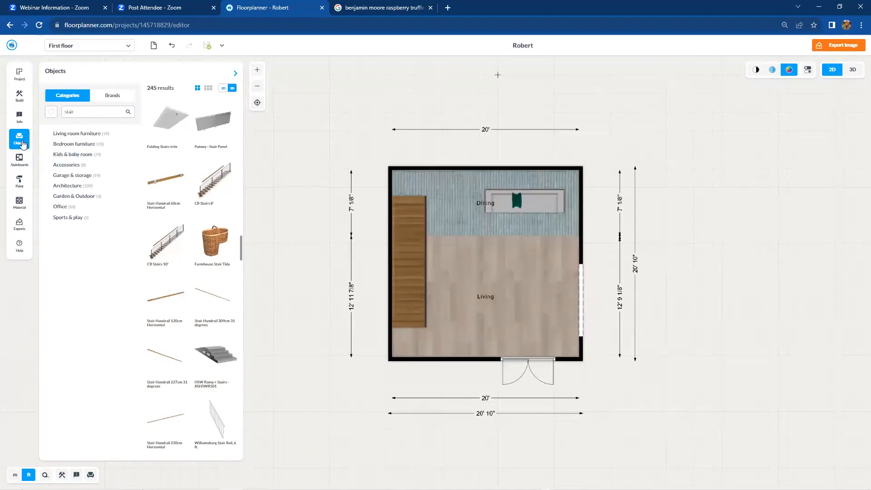
{"action": "left_click", "coordinate": [20, 143]}
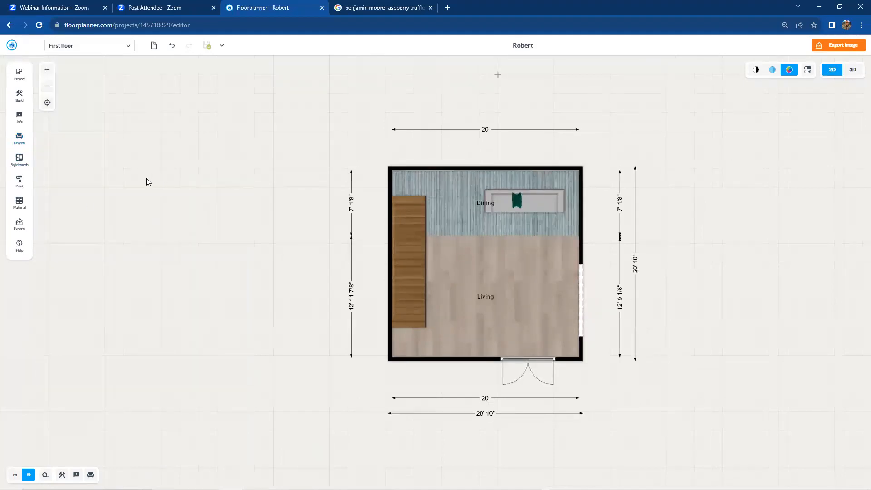
{"action": "left_click", "coordinate": [20, 148]}
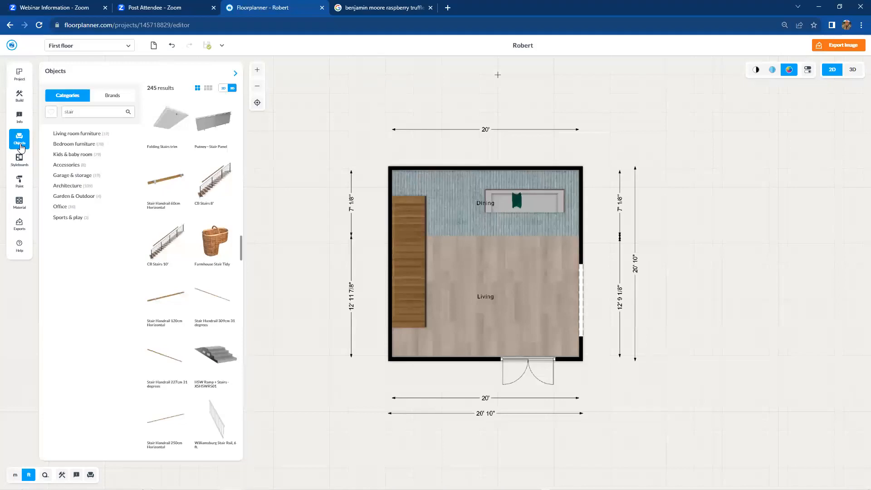
{"action": "left_click", "coordinate": [20, 148]}
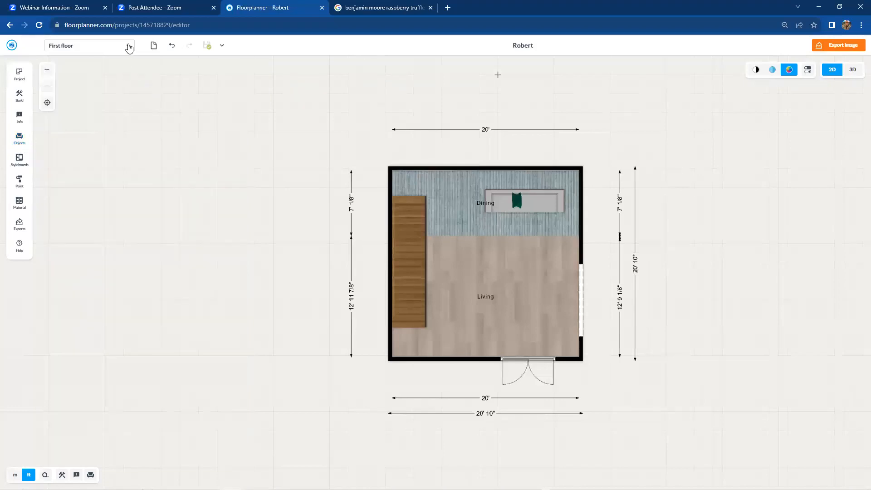
- Duplicate the First floor from its floor settings and rename the copy "Second Floor"
{"action": "left_click", "coordinate": [129, 48]}
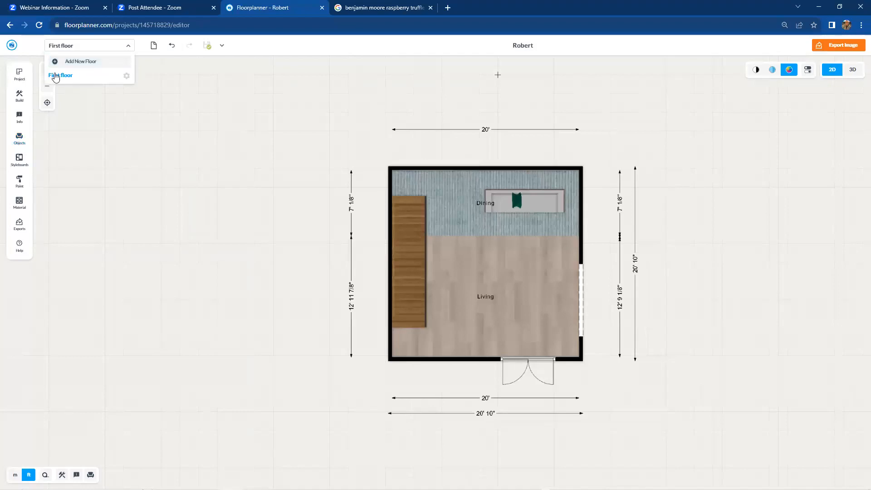
{"action": "left_click", "coordinate": [126, 77]}
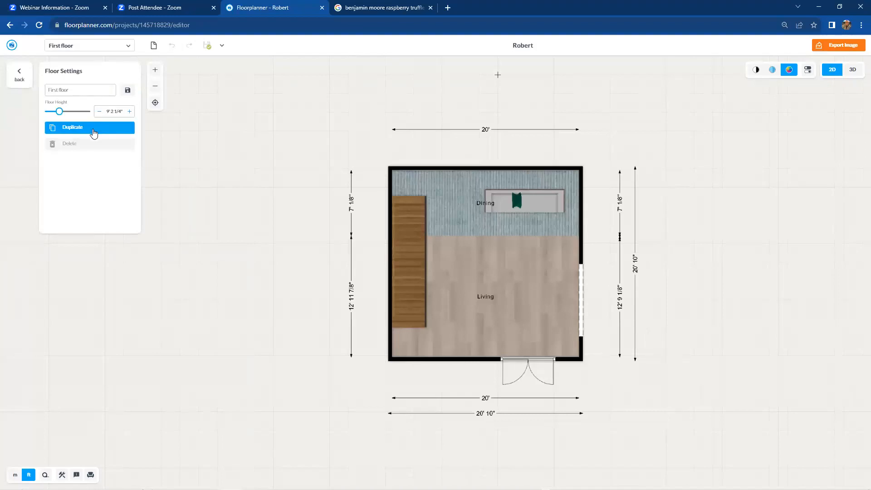
{"action": "left_click", "coordinate": [94, 132]}
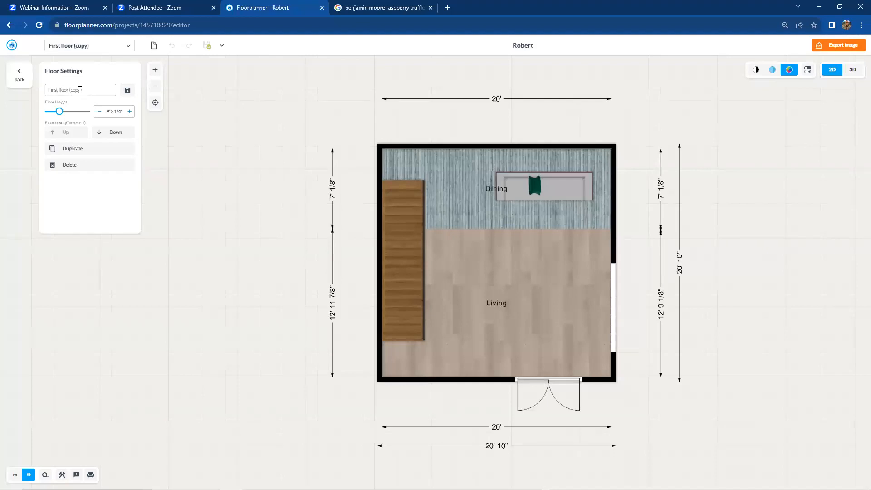
{"action": "left_click_drag", "start_coordinate": [99, 89], "coordinate": [46, 90]}
{"action": "type", "text": "Second Floor"}
{"action": "key", "text": "Return"}
- Switch to the First floor to compare it, and return to the Second Floor
{"action": "left_click", "coordinate": [128, 49]}
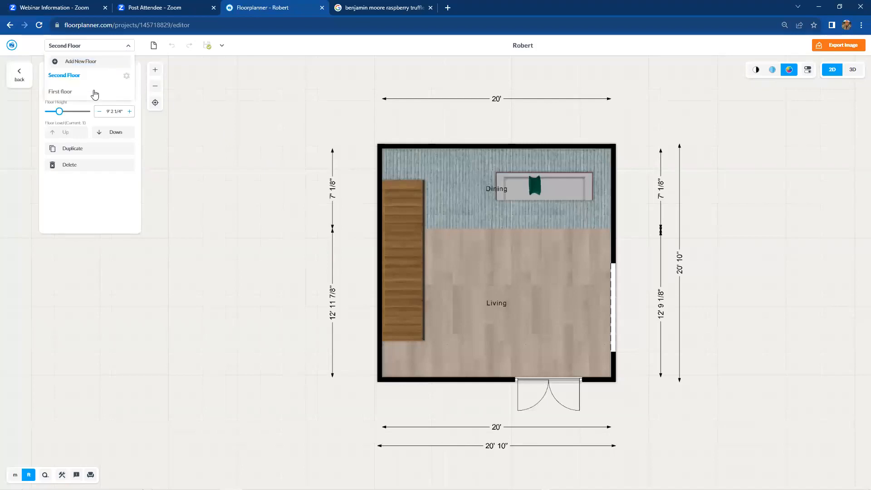
{"action": "left_click", "coordinate": [74, 93]}
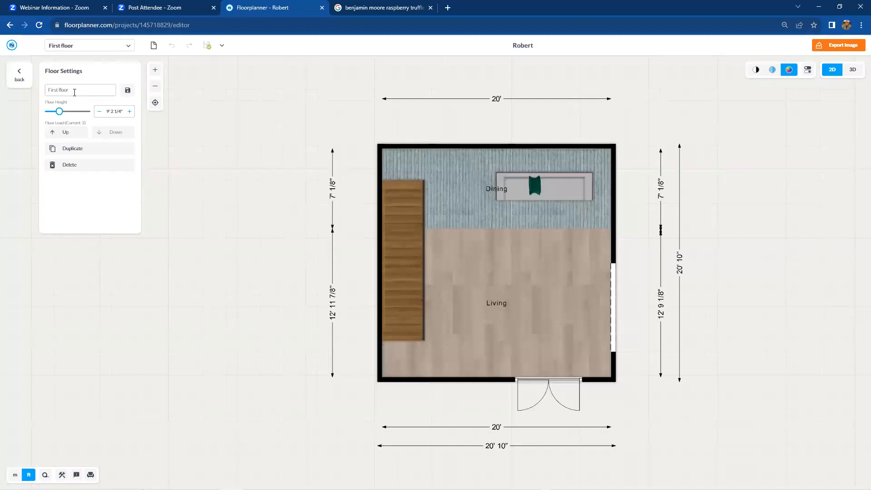
{"action": "left_click", "coordinate": [128, 47]}
{"action": "left_click", "coordinate": [80, 78]}
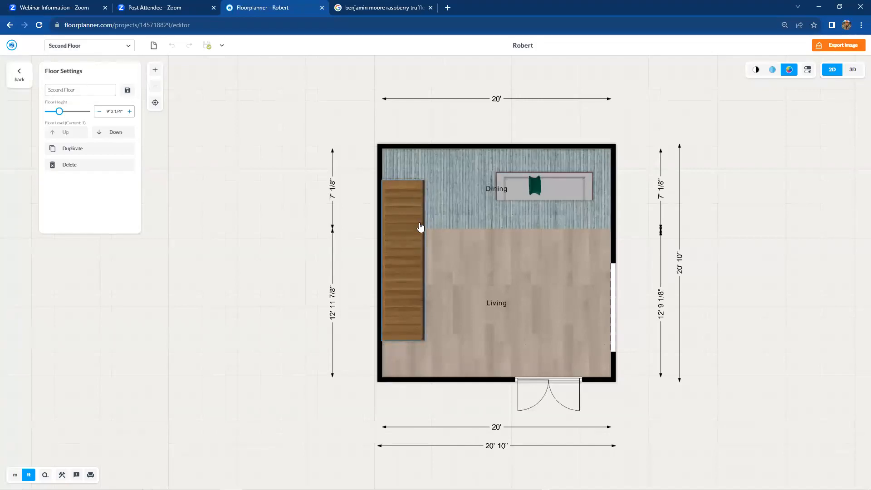
- Draw a rectangular surface about 3' 9" by 12' over the Second Floor stairs, leaving the lowest part of the stairs uncovered
{"action": "left_click", "coordinate": [19, 82]}
{"action": "left_click", "coordinate": [23, 98]}
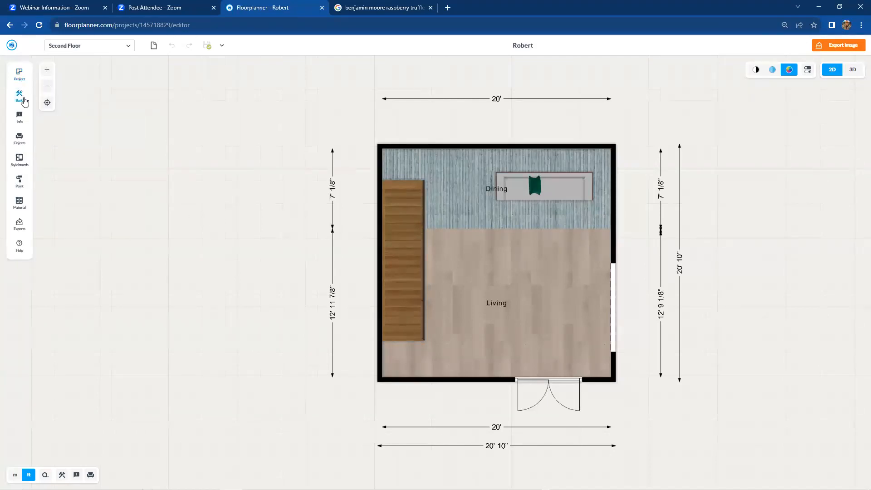
{"action": "left_click", "coordinate": [93, 154]}
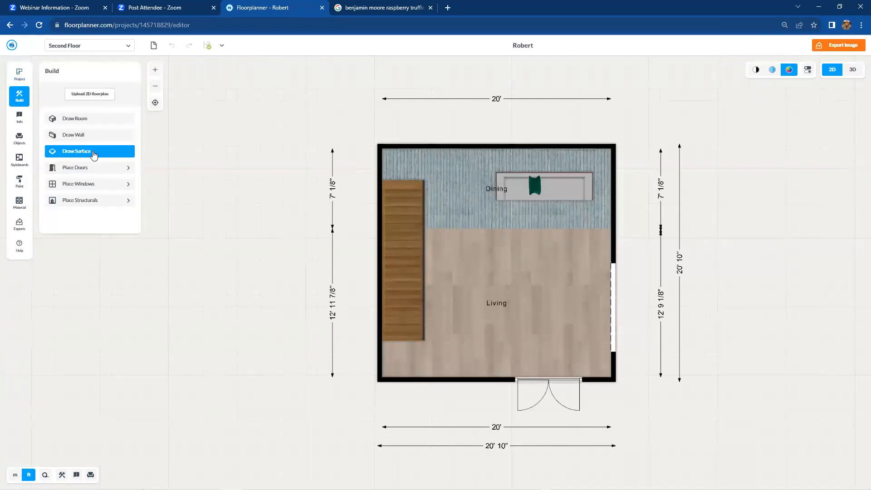
{"action": "left_click", "coordinate": [382, 180]}
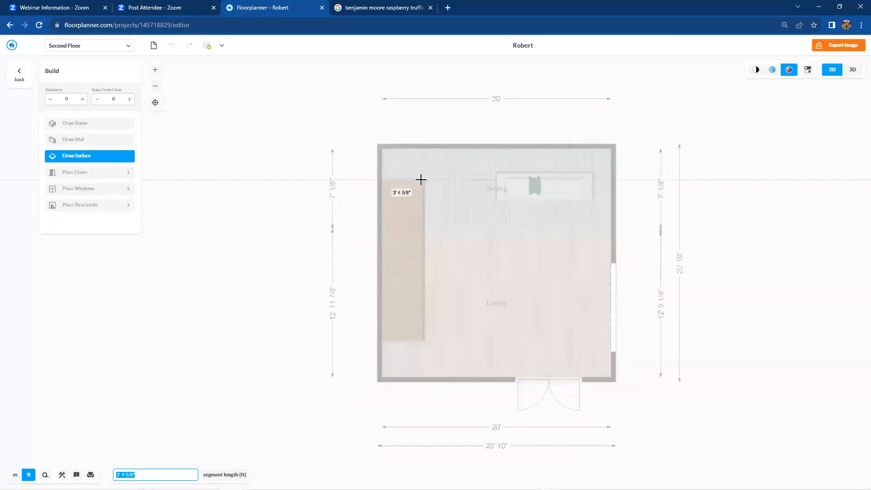
{"action": "left_click", "coordinate": [424, 179]}
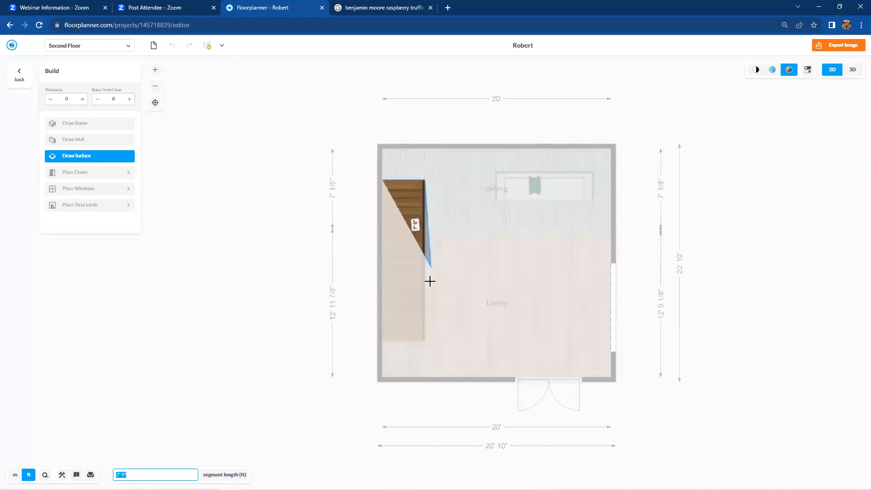
{"action": "left_click", "coordinate": [424, 316]}
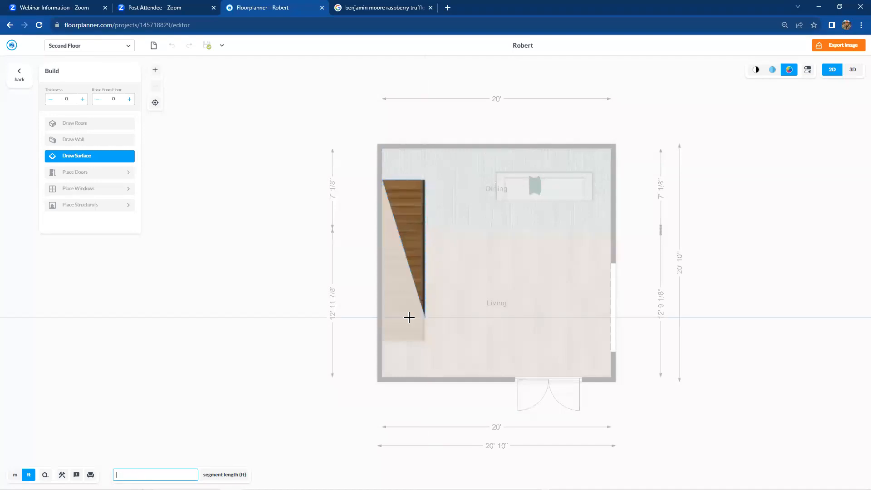
{"action": "left_click", "coordinate": [385, 317]}
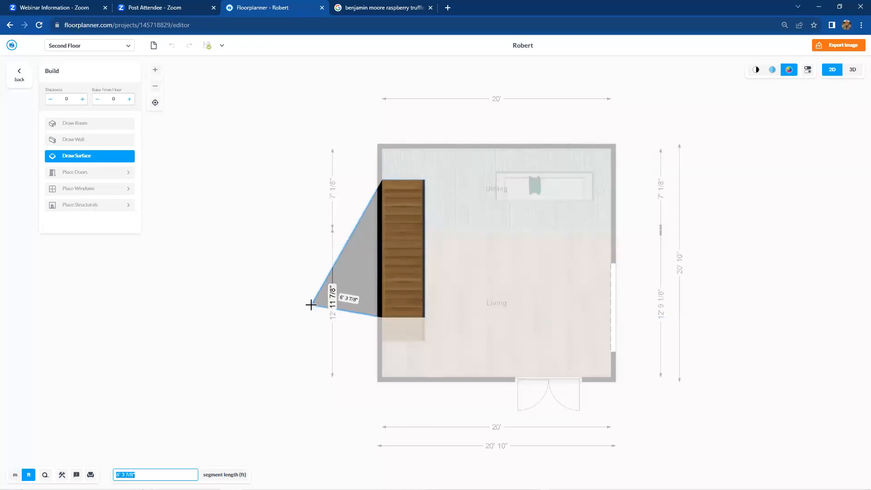
{"action": "key", "text": "Escape"}
- Delete the duplicated CB Stairs 10' from the Second Floor and set the rectangular surface in its place as a cutout
{"action": "left_click", "coordinate": [415, 335]}
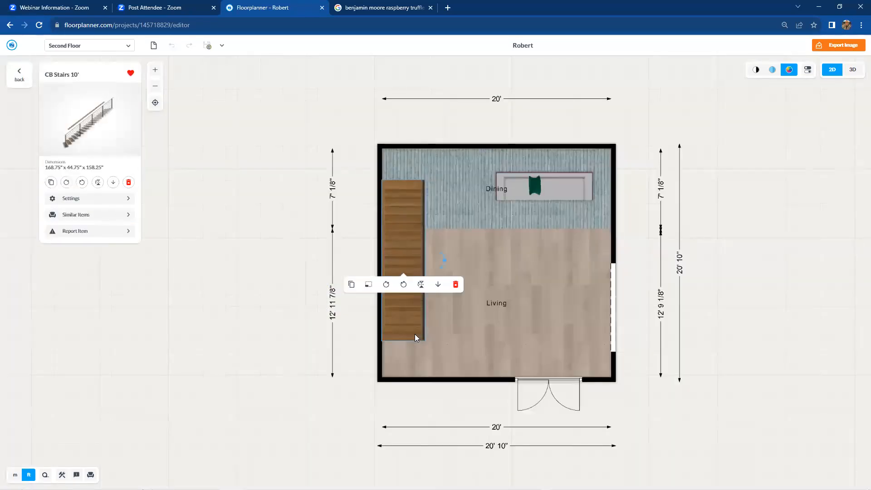
{"action": "left_click", "coordinate": [455, 284]}
{"action": "left_click", "coordinate": [403, 274]}
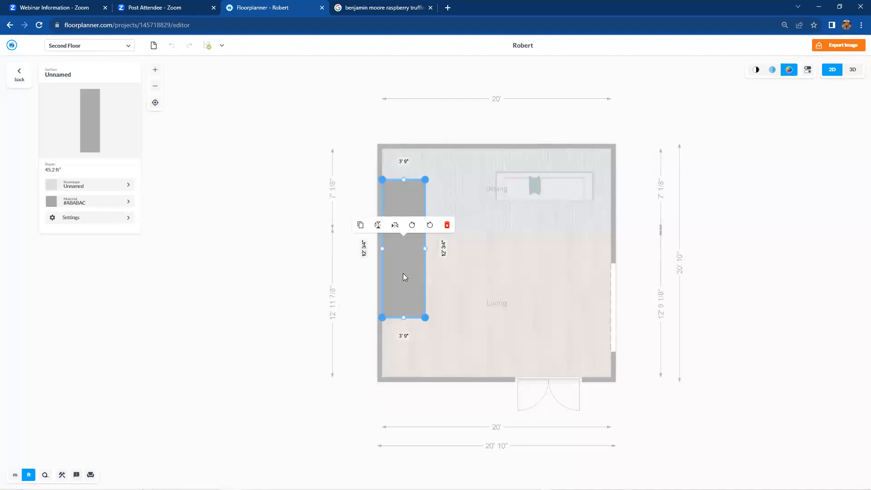
{"action": "left_click", "coordinate": [96, 227]}
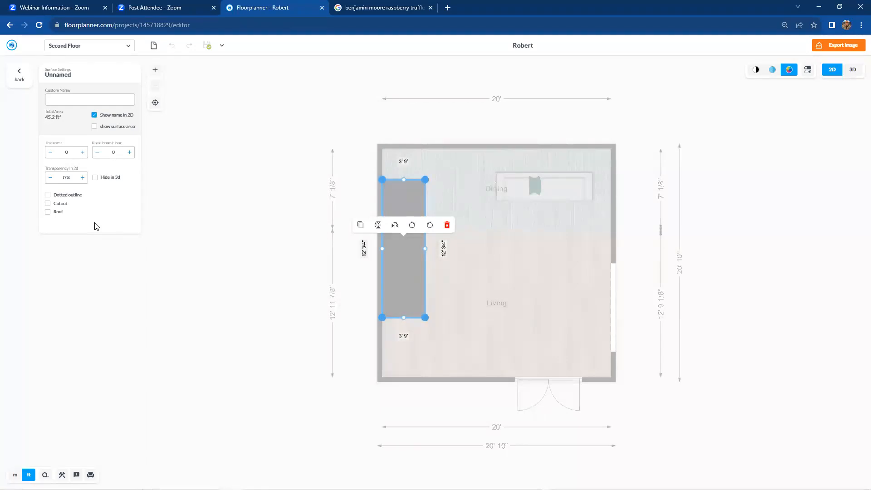
{"action": "left_click", "coordinate": [49, 204]}
{"action": "left_click", "coordinate": [296, 257]}
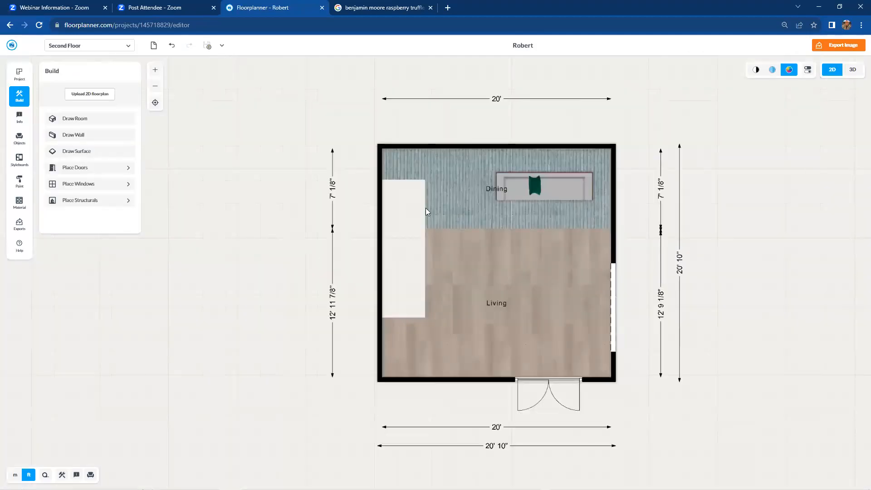
- Switch the Second Floor to the 3D view and turn on the display of floors below
{"action": "left_click", "coordinate": [853, 70]}
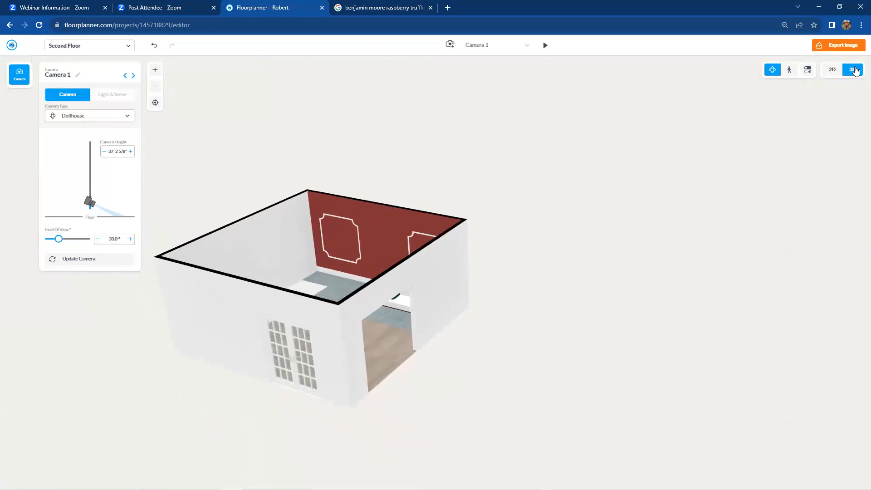
{"action": "left_click", "coordinate": [809, 71]}
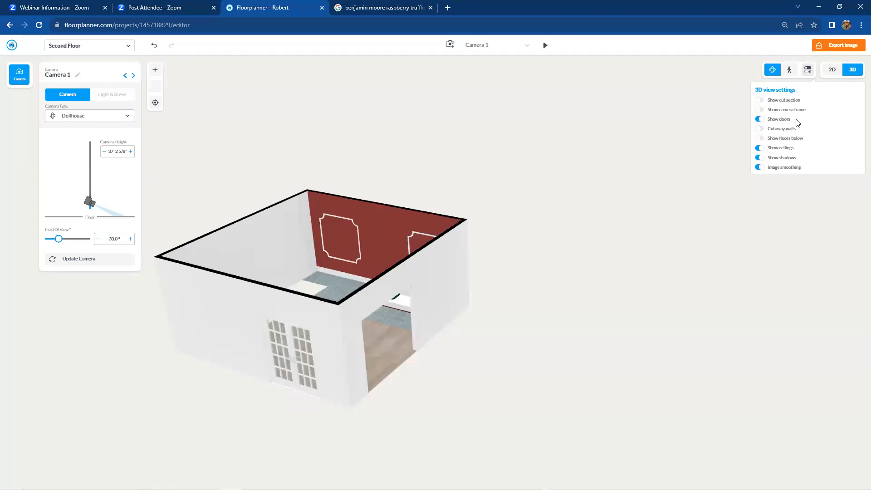
{"action": "left_click", "coordinate": [760, 138]}
{"action": "left_click", "coordinate": [602, 290]}
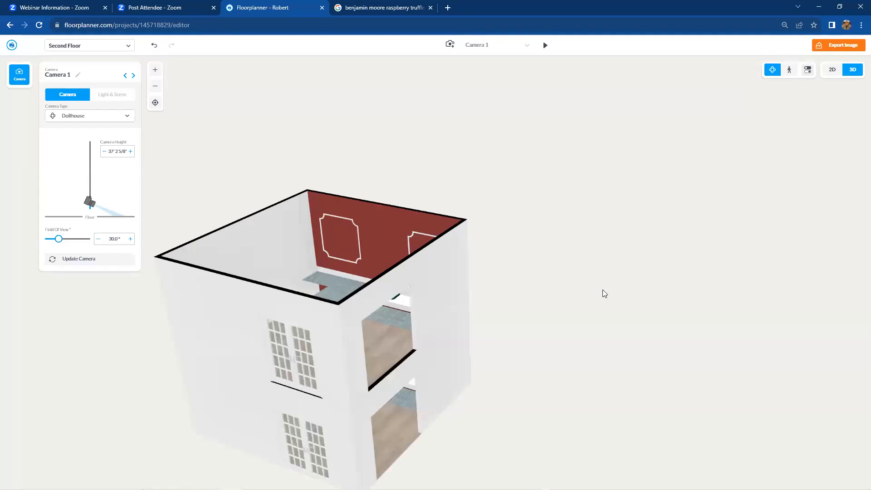
- Inspect the stacked floors and the stair opening in 3D, and turn on cutaway walls
{"action": "left_click_drag", "start_coordinate": [445, 363], "coordinate": [424, 350]}
{"action": "left_click_drag", "start_coordinate": [496, 294], "coordinate": [467, 196]}
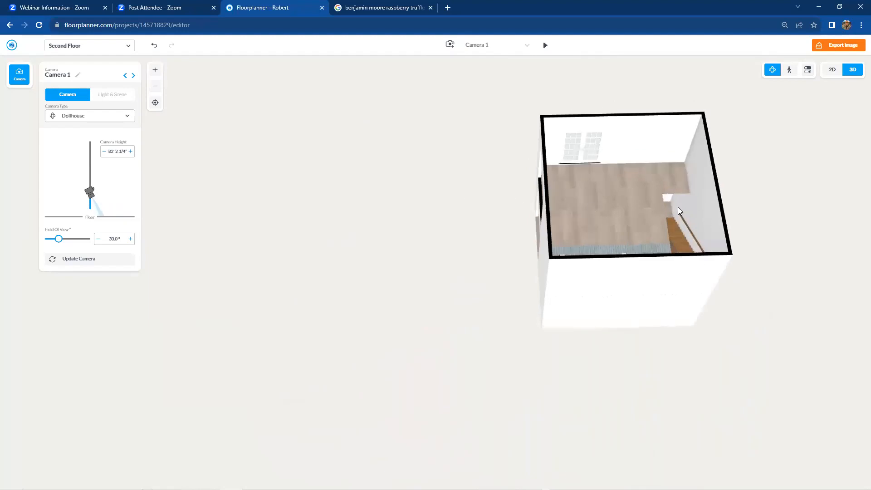
{"action": "left_click_drag", "start_coordinate": [679, 225], "coordinate": [546, 225]}
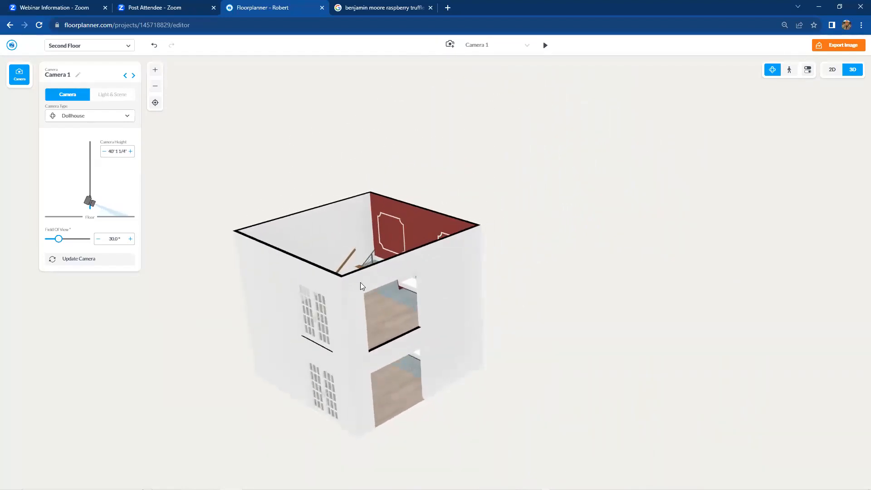
{"action": "left_click_drag", "start_coordinate": [365, 376], "coordinate": [368, 310]}
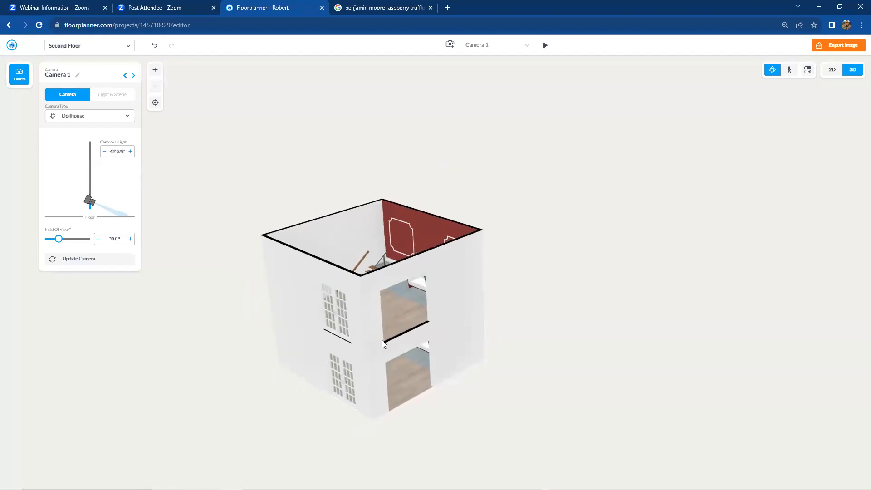
{"action": "left_click_drag", "start_coordinate": [389, 341], "coordinate": [430, 307]}
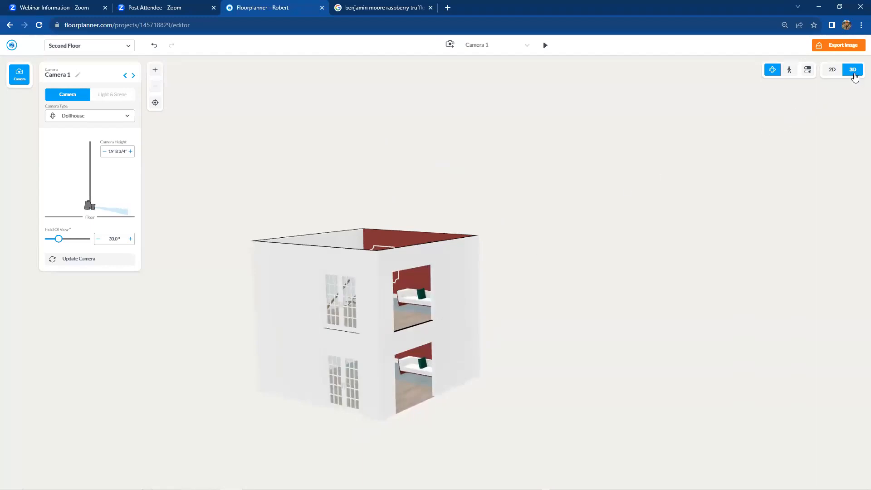
{"action": "left_click", "coordinate": [808, 75]}
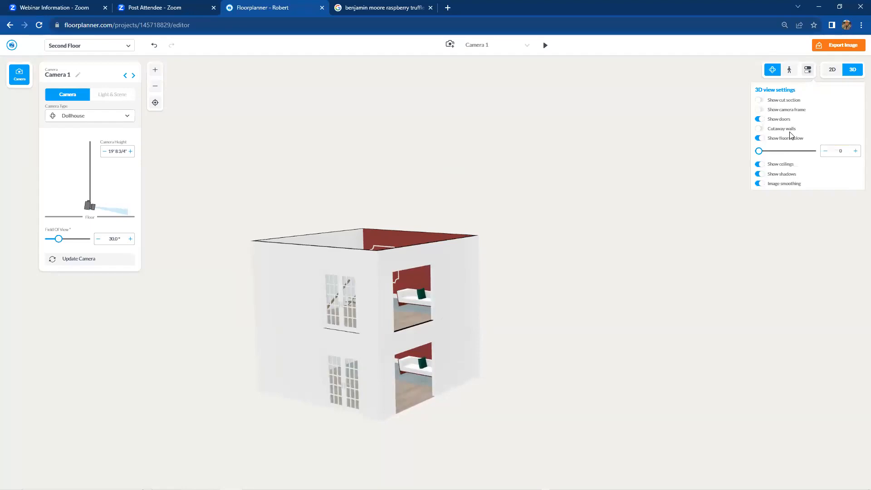
{"action": "left_click", "coordinate": [762, 130]}
{"action": "left_click", "coordinate": [595, 269]}
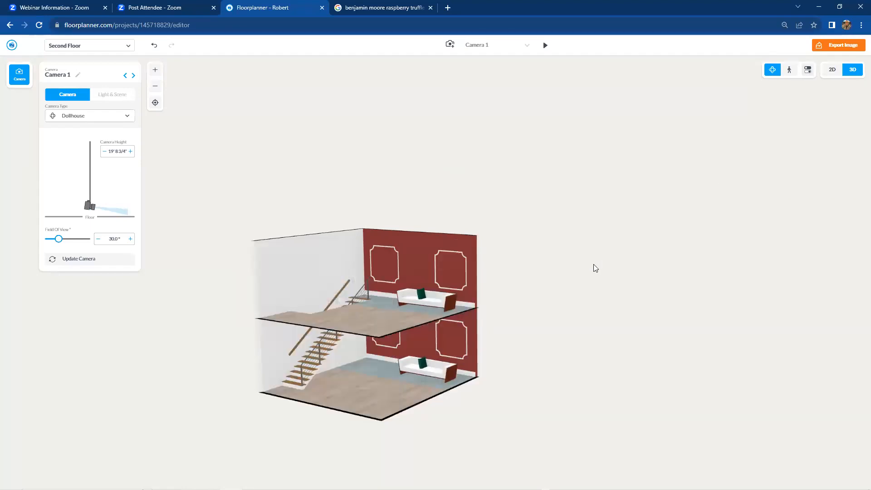
- View the stacked floors from both sides in 3D and turn off cutaway walls
{"action": "left_click_drag", "start_coordinate": [595, 260], "coordinate": [680, 249]}
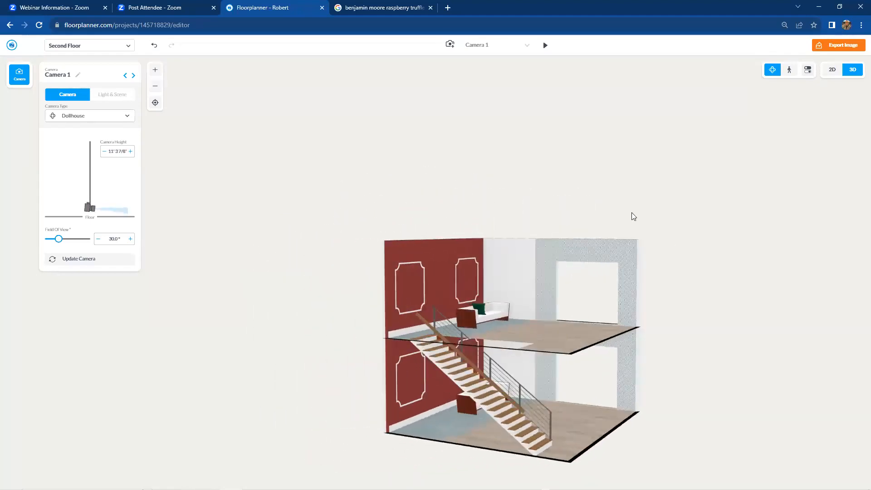
{"action": "left_click_drag", "start_coordinate": [671, 200], "coordinate": [594, 231]}
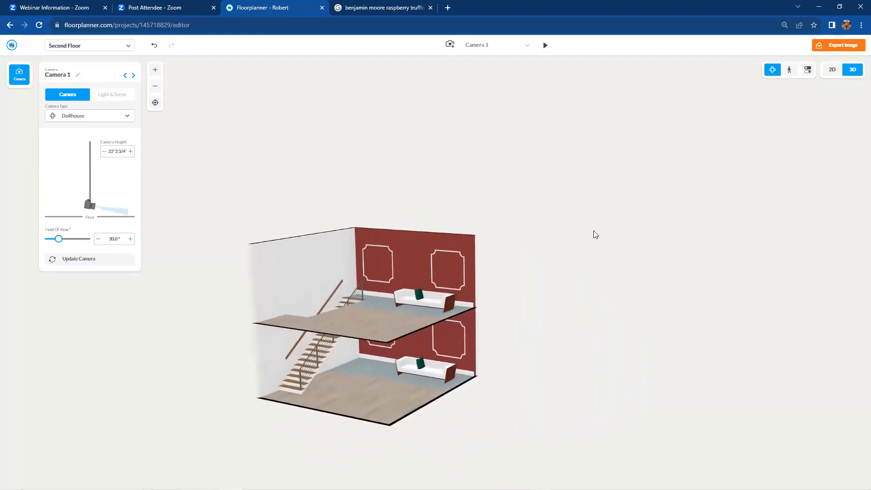
{"action": "left_click", "coordinate": [807, 69]}
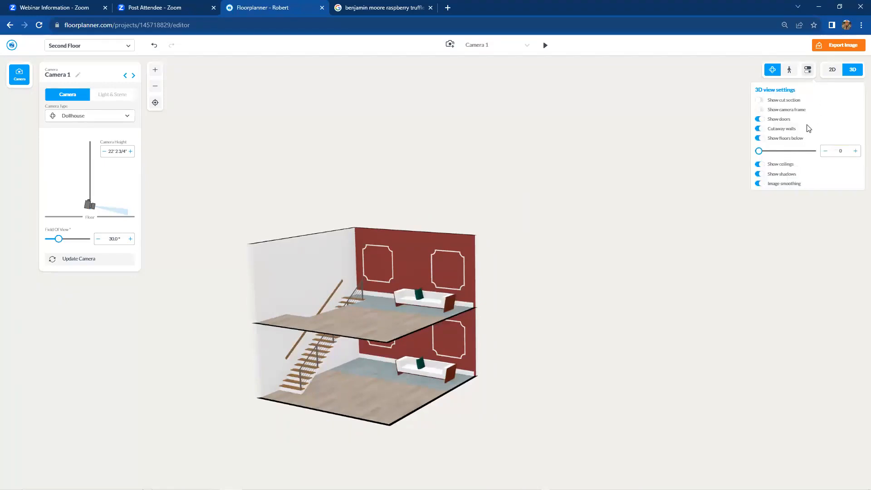
{"action": "left_click", "coordinate": [759, 128]}
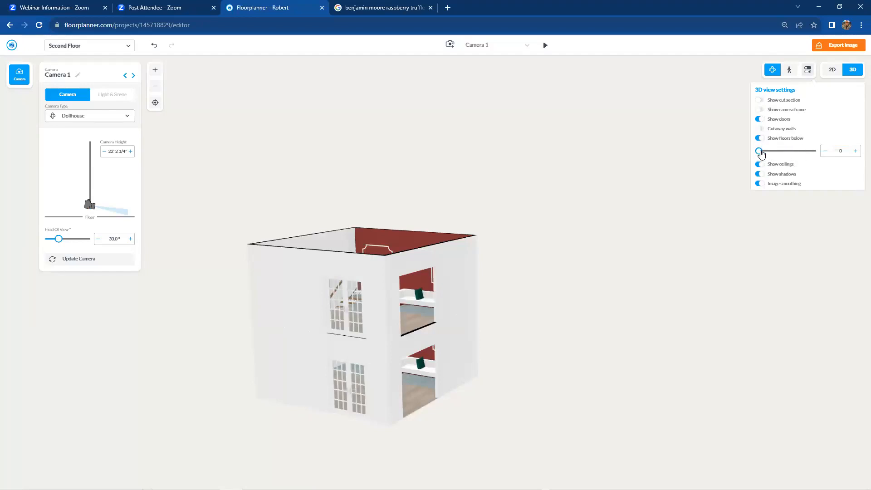
- Separate the floor below from the Second Floor by 5' 9 5/8" and view the exploded model from a higher angle
{"action": "mouse_move", "coordinate": [761, 154]}
{"action": "left_mouse_down"}
{"action": "mouse_move", "coordinate": [776, 155]}
{"action": "mouse_move", "coordinate": [764, 154]}
{"action": "left_mouse_up"}
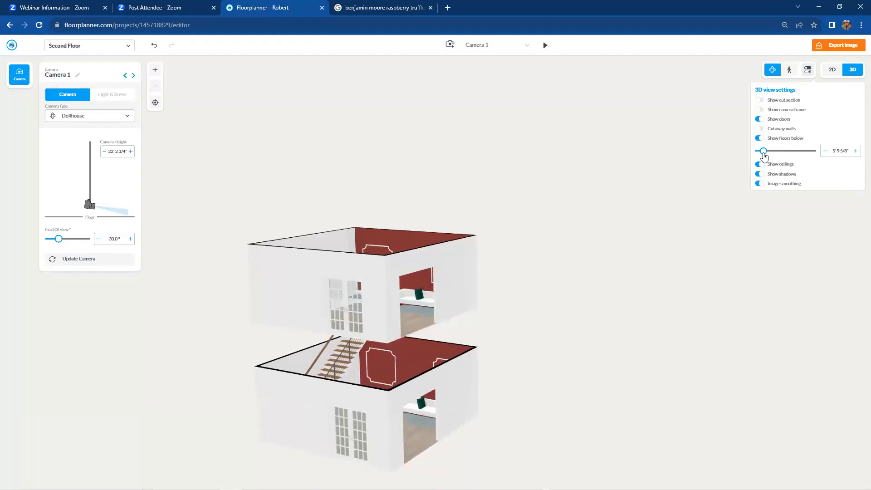
{"action": "left_click", "coordinate": [571, 193]}
{"action": "left_click_drag", "start_coordinate": [565, 213], "coordinate": [587, 203]}
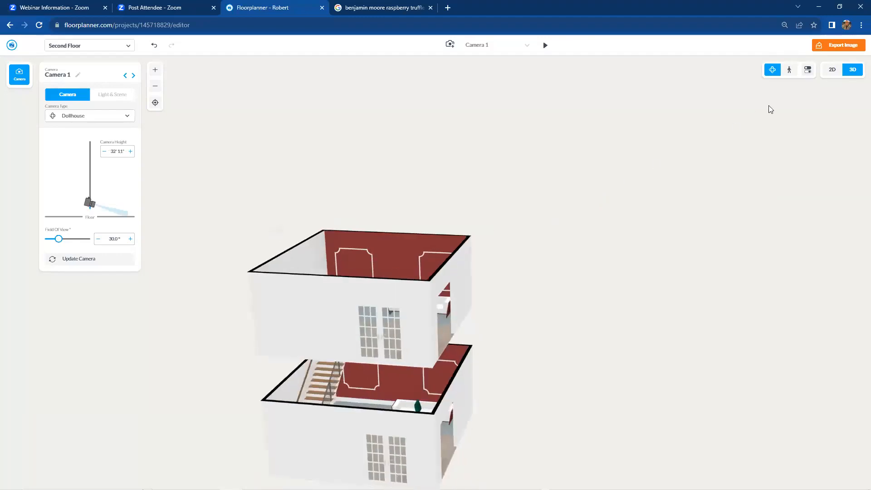
- Set the distance between the floors to 0 and turn off the display of floors below
{"action": "left_click", "coordinate": [807, 71]}
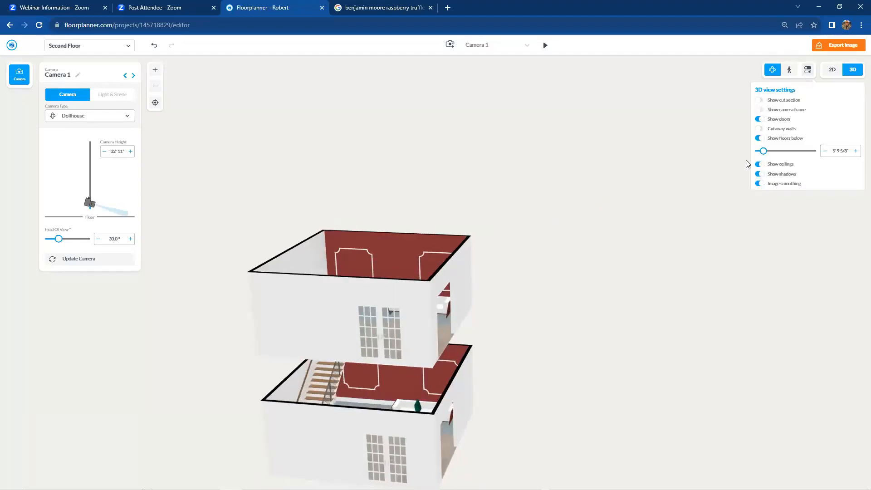
{"action": "left_click_drag", "start_coordinate": [764, 151], "coordinate": [758, 154]}
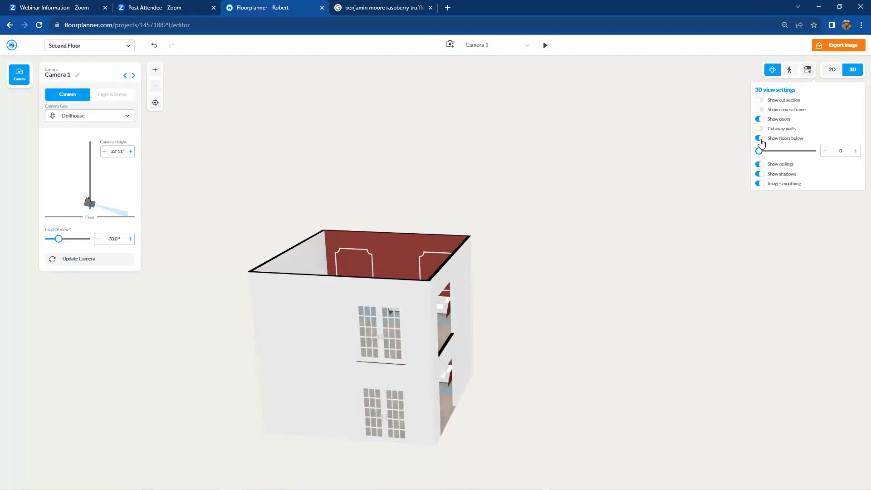
{"action": "left_click", "coordinate": [759, 138]}
{"action": "left_click", "coordinate": [391, 129]}
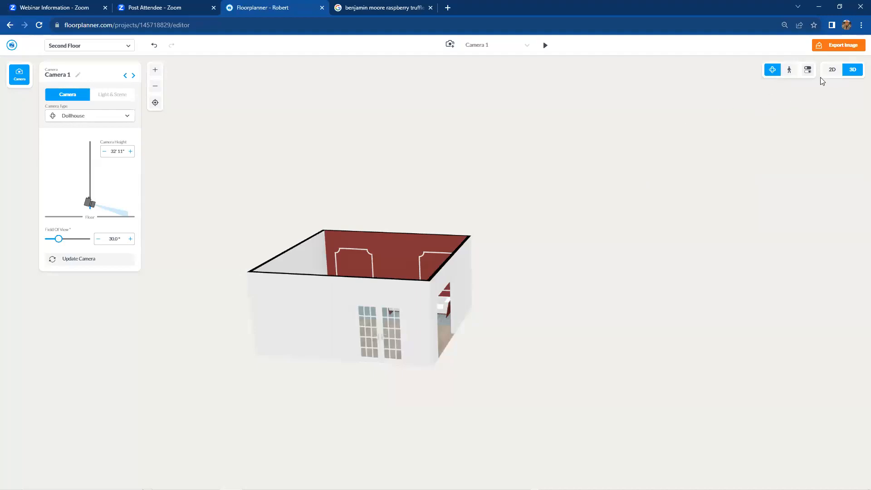
- Return the Second Floor to the 2D plan view
{"action": "left_click", "coordinate": [832, 71]}
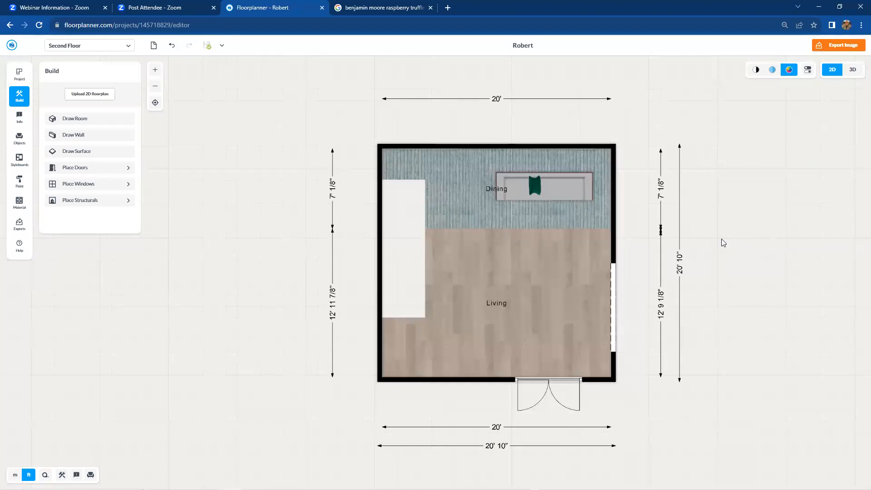
{"action": "scroll", "coordinate": [695, 253], "scroll_direction": "down", "scroll_amount": 1}
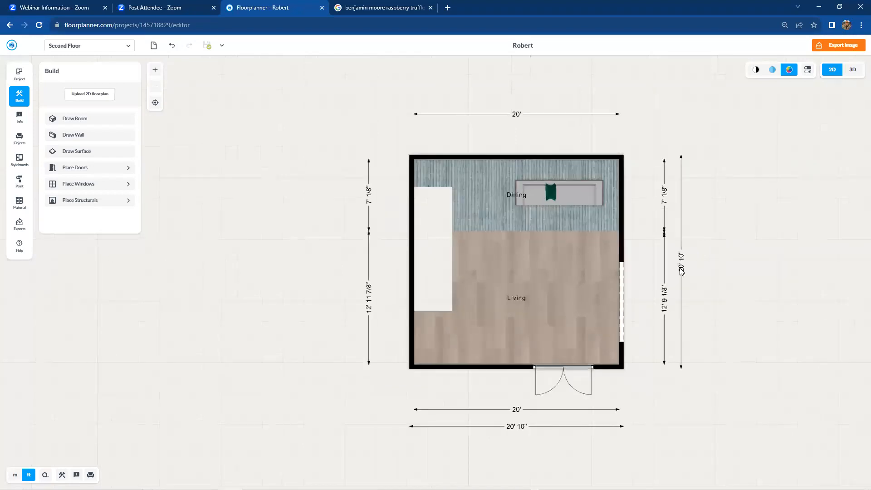
- Switch to the PowerPoint slide show and advance to the inspiration gallery slide on interior first-person exports and renderings
{"action": "mouse_move", "coordinate": [535, 489]}
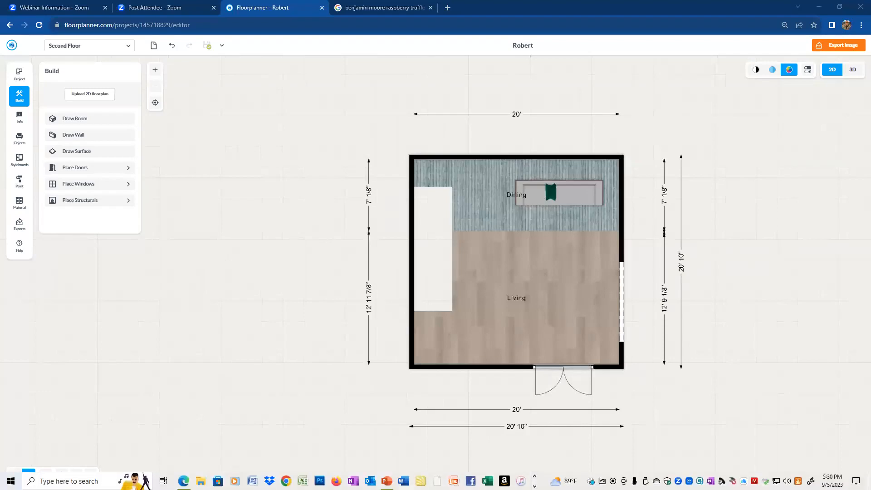
{"action": "left_click", "coordinate": [387, 480]}
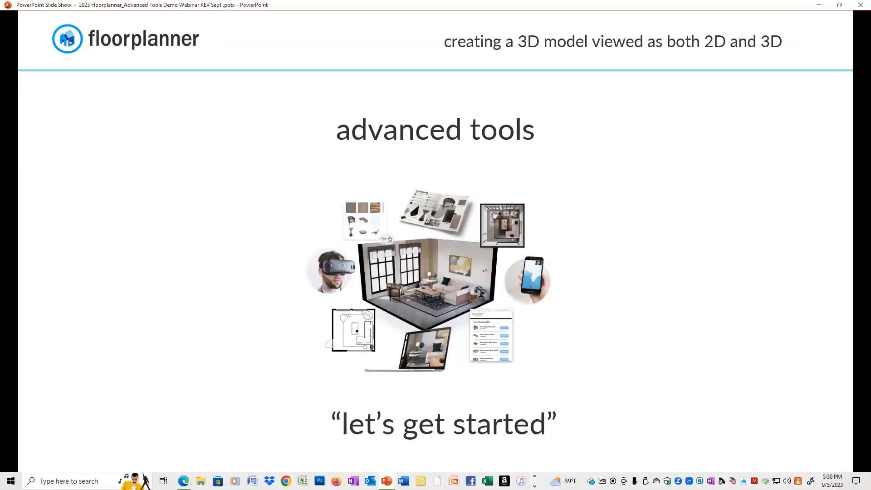
{"action": "left_click", "coordinate": [537, 330]}
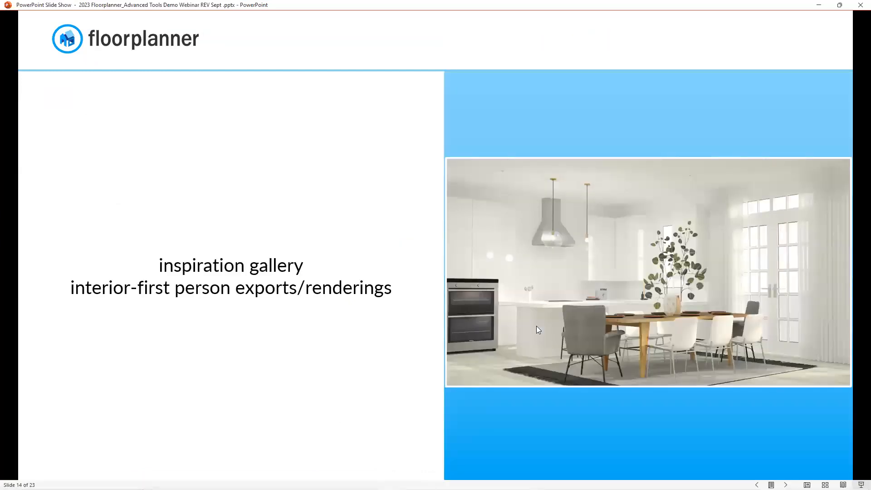